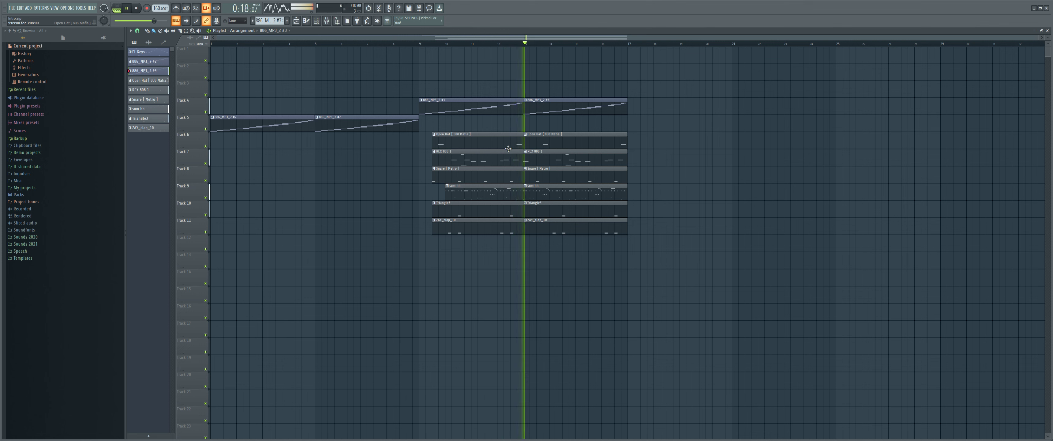
# - Select the clips on tracks 4–11 in bars 9–17 and duplicate them to bars 17–25 with Ctrl+B
pyautogui.moveTo(552, 84); pyautogui.dragTo(440, 303)
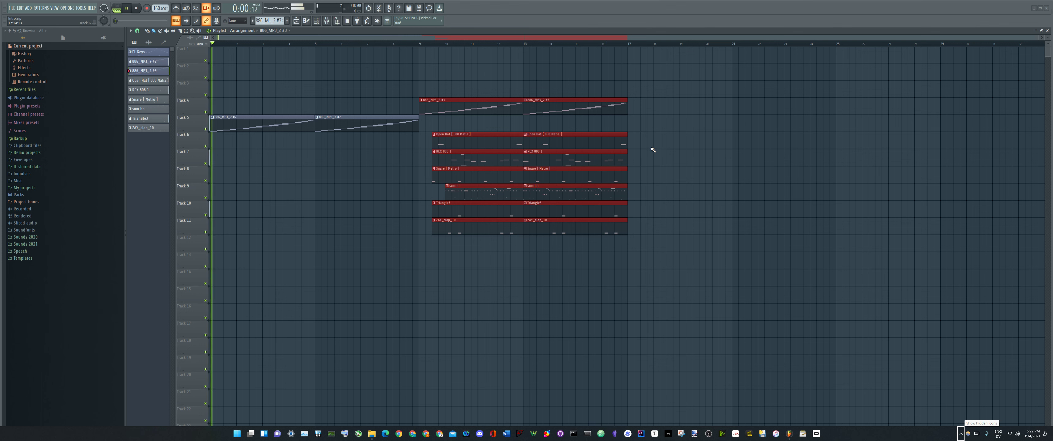
pyautogui.press('super+x')
pyautogui.click(657, 132)
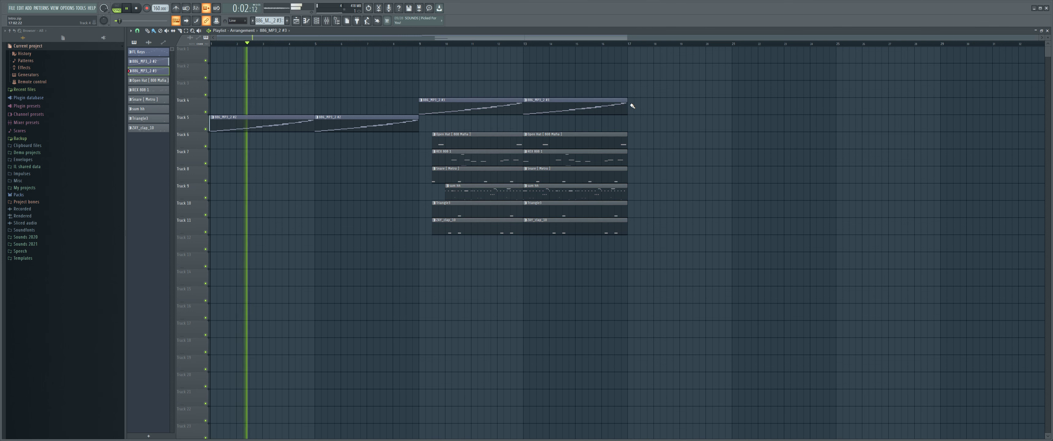
pyautogui.moveTo(623, 85); pyautogui.dragTo(484, 254)
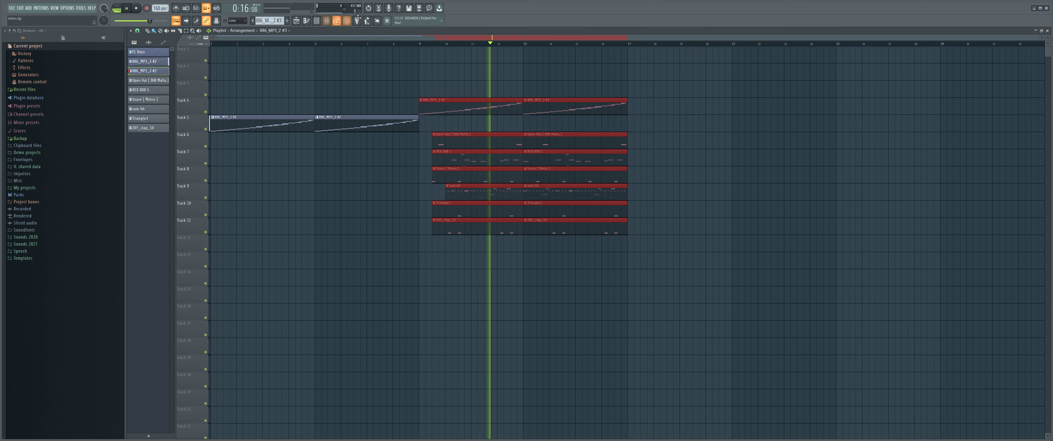
pyautogui.click(25, 54)
pyautogui.click(45, 311)
pyautogui.click(698, 188)
pyautogui.moveTo(442, 86); pyautogui.dragTo(644, 282)
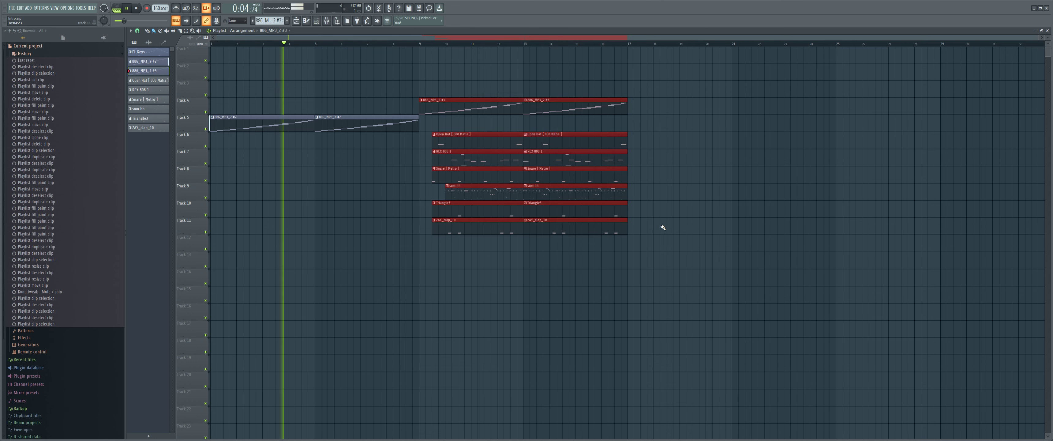
pyautogui.hotkey('ctrl', 'b')
# - Shift the drum clips down and place the two REX 808 1 clips on Track 7
pyautogui.click(678, 278)
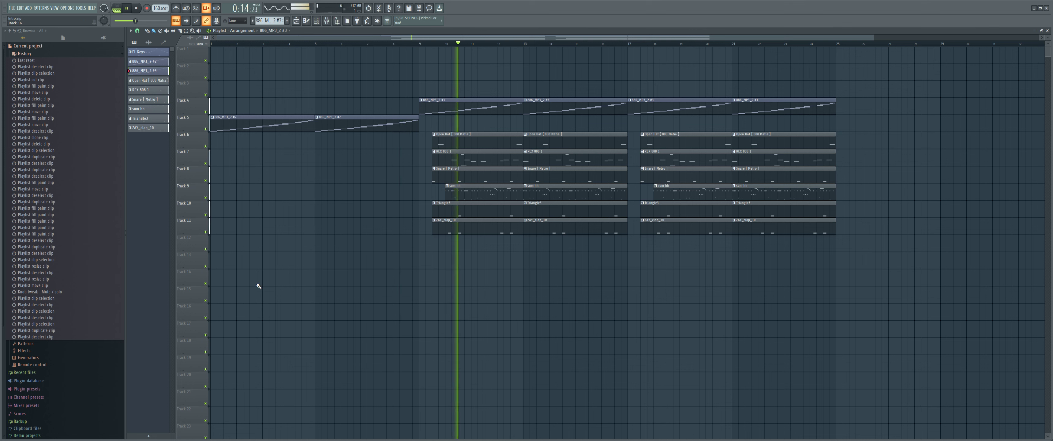
pyautogui.moveTo(450, 160); pyautogui.dragTo(569, 165)
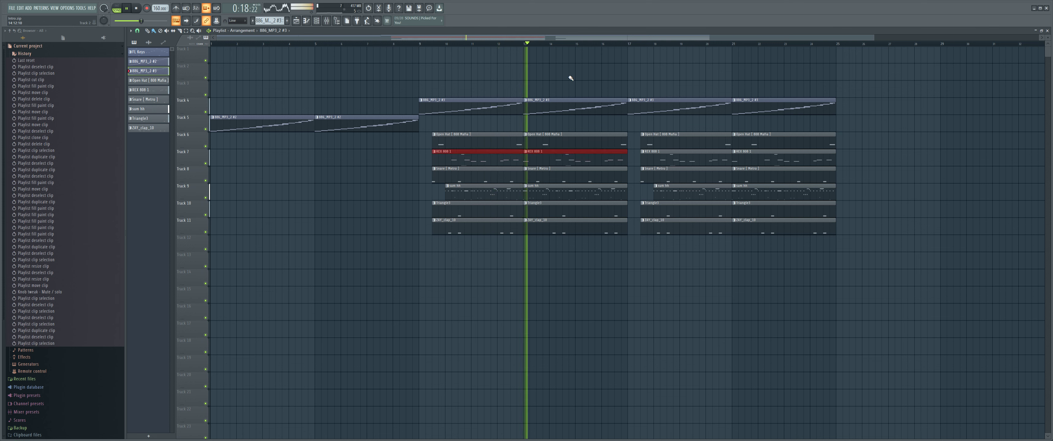
pyautogui.hotkey('shift', 'Up')
pyautogui.hotkey('shift', 'Up')
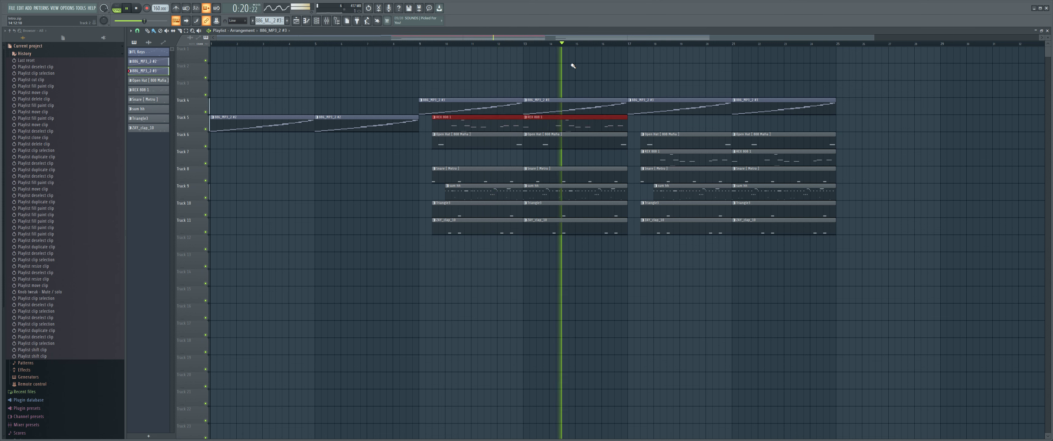
pyautogui.moveTo(453, 117); pyautogui.dragTo(839, 294)
pyautogui.hotkey('shift', 'Down')
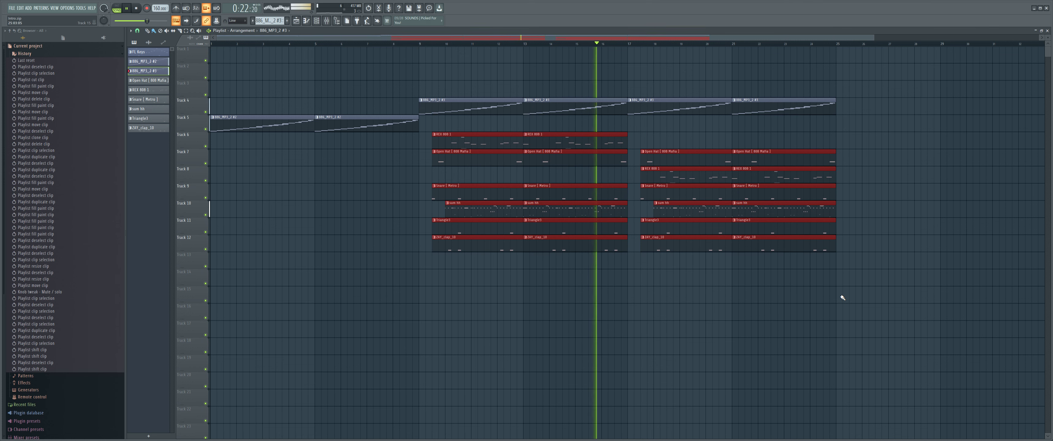
pyautogui.hotkey('shift', 'Down')
pyautogui.hotkey('shift', 'Down')
pyautogui.hotkey('shift', 'Down')
pyautogui.hotkey('shift', 'Down')
pyautogui.hotkey('shift', 'Down')
pyautogui.moveTo(482, 200); pyautogui.dragTo(544, 235)
pyautogui.hotkey('shift', 'Up')
pyautogui.hotkey('shift', 'Up')
pyautogui.hotkey('shift', 'Up')
pyautogui.hotkey('shift', 'Up')
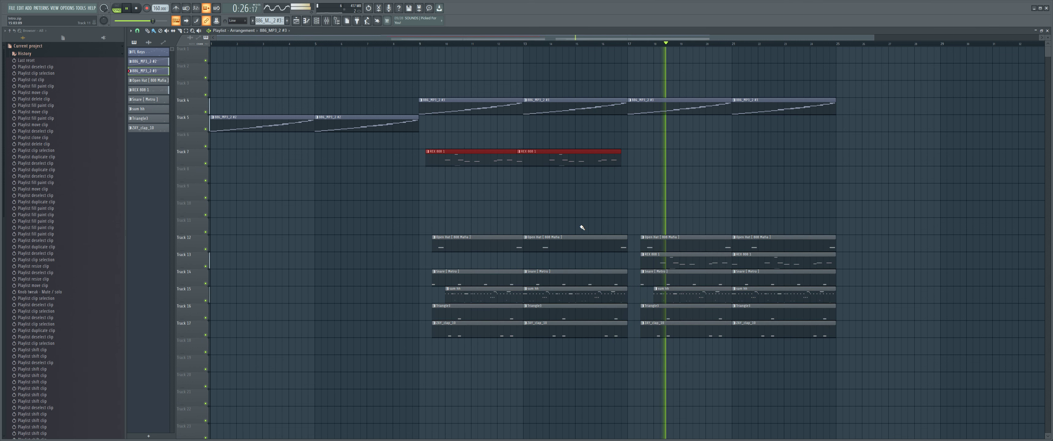
# - Move the sum hh clips to Track 8, Snare [ Metro ] to Track 9 and ZAY_clap_10 to Track 10
pyautogui.moveTo(455, 244); pyautogui.dragTo(556, 262)
pyautogui.moveTo(504, 293); pyautogui.dragTo(533, 298)
pyautogui.hotkey('shift', 'Up')
pyautogui.hotkey('shift', 'Up')
pyautogui.hotkey('shift', 'Up')
pyautogui.hotkey('shift', 'Up')
pyautogui.hotkey('shift', 'Up')
pyautogui.hotkey('shift', 'Up')
pyautogui.hotkey('shift', 'Up')
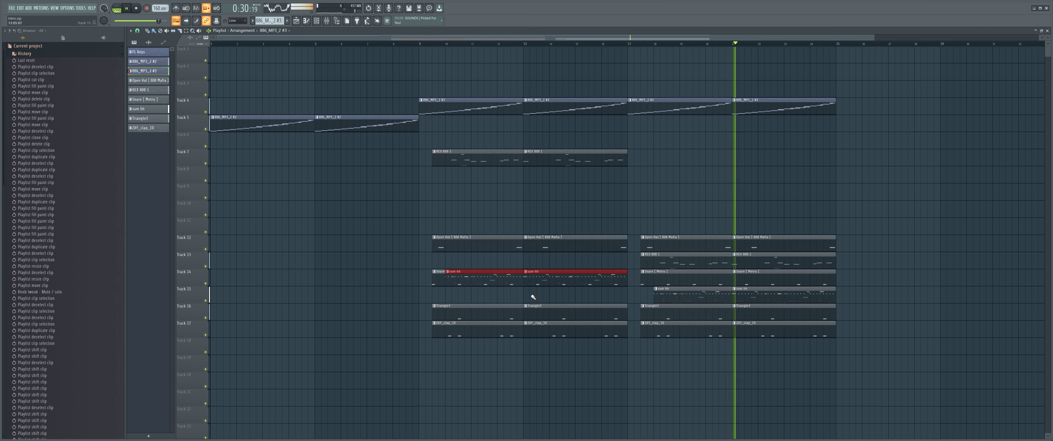
pyautogui.moveTo(482, 305); pyautogui.dragTo(569, 341)
pyautogui.hotkey('shift', 'Up')
pyautogui.hotkey('shift', 'Up')
pyautogui.hotkey('shift', 'Up')
pyautogui.hotkey('shift', 'Up')
pyautogui.hotkey('shift', 'Up')
pyautogui.hotkey('shift', 'Up')
pyautogui.hotkey('shift', 'Up')
pyautogui.hotkey('shift', 'Up')
pyautogui.hotkey('shift', 'Up')
pyautogui.hotkey('shift', 'Up')
pyautogui.hotkey('shift', 'Up')
pyautogui.hotkey('shift', 'Up')
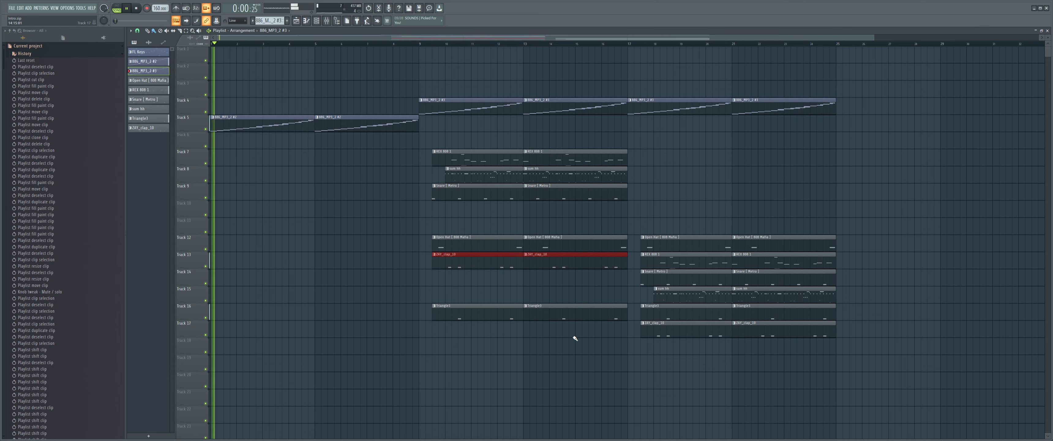
pyautogui.moveTo(497, 300); pyautogui.dragTo(567, 329)
pyautogui.hotkey('shift', 'Up')
pyautogui.hotkey('shift', 'Up')
pyautogui.hotkey('shift', 'Up')
pyautogui.hotkey('shift', 'Up')
pyautogui.hotkey('shift', 'Up')
# - Copy a sum hh clip into bars 5–9 and delete the leftover drum clips near bar 18
pyautogui.moveTo(564, 169); pyautogui.dragTo(357, 168)
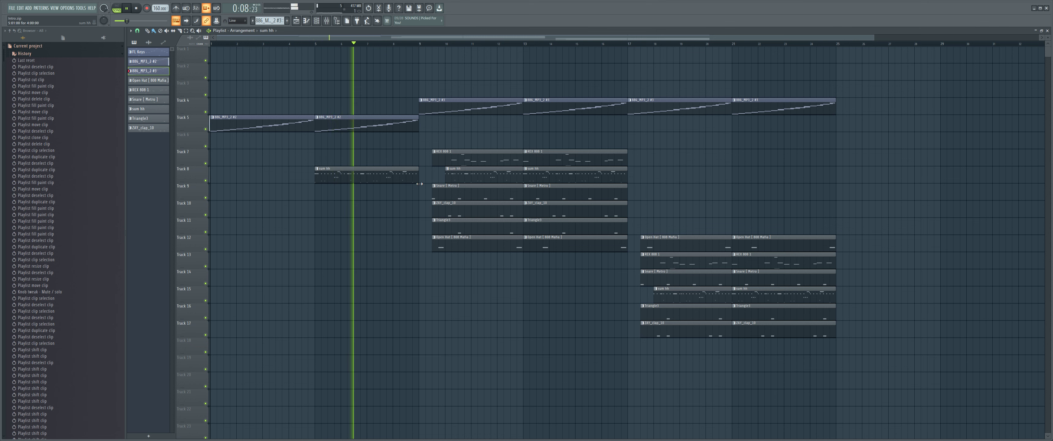
pyautogui.moveTo(662, 219)
pyautogui.mouseDown()
pyautogui.moveTo(709, 292)
pyautogui.moveTo(773, 332)
pyautogui.mouseUp()
pyautogui.rightClick(795, 265)
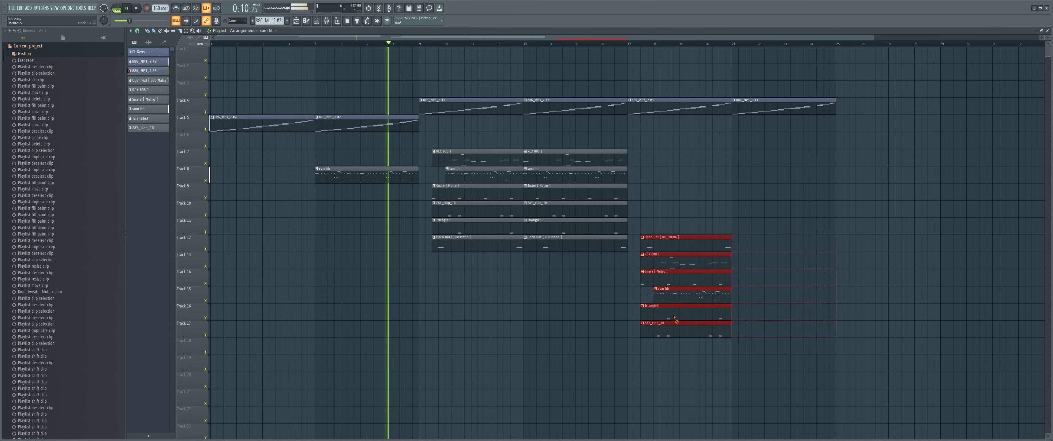
pyautogui.moveTo(588, 164)
pyautogui.mouseDown()
pyautogui.moveTo(452, 260)
pyautogui.moveTo(711, 253)
pyautogui.moveTo(637, 255)
pyautogui.moveTo(646, 255)
pyautogui.mouseUp()
pyautogui.keyDown('ctrl'); pyautogui.click(482, 143); pyautogui.keyUp('ctrl')
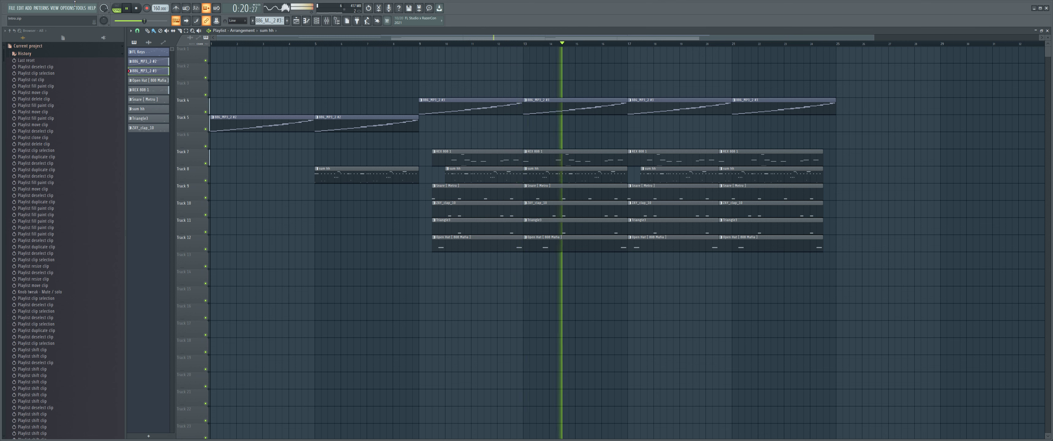
# - Push the drum clips from bar 17 half a bar later and check the REX 808 1 notes and settings
pyautogui.doubleClick(633, 161)
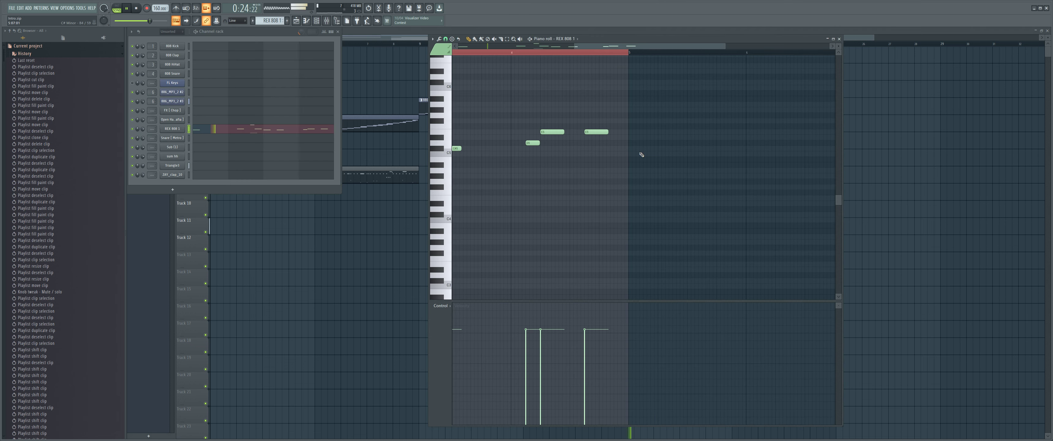
pyautogui.click(208, 132)
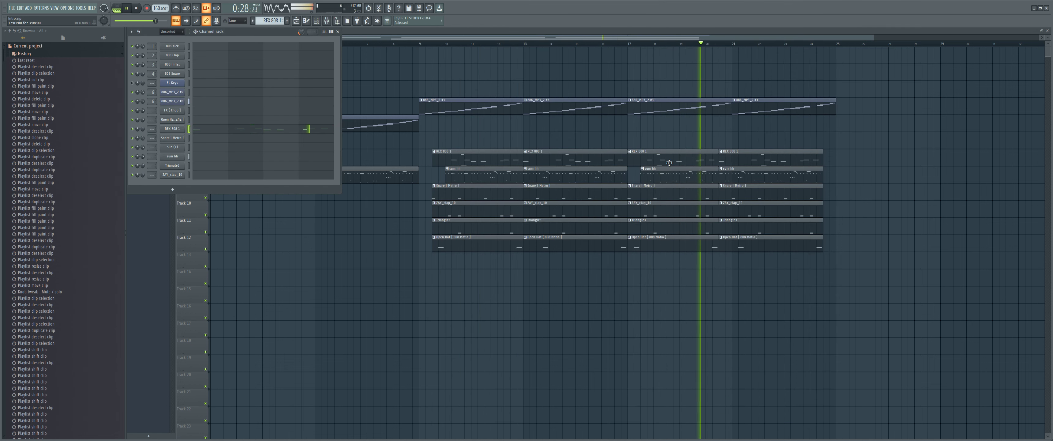
pyautogui.keyDown('ctrl'); pyautogui.moveTo(705, 156); pyautogui.dragTo(761, 245); pyautogui.keyUp('ctrl')
pyautogui.click(672, 144)
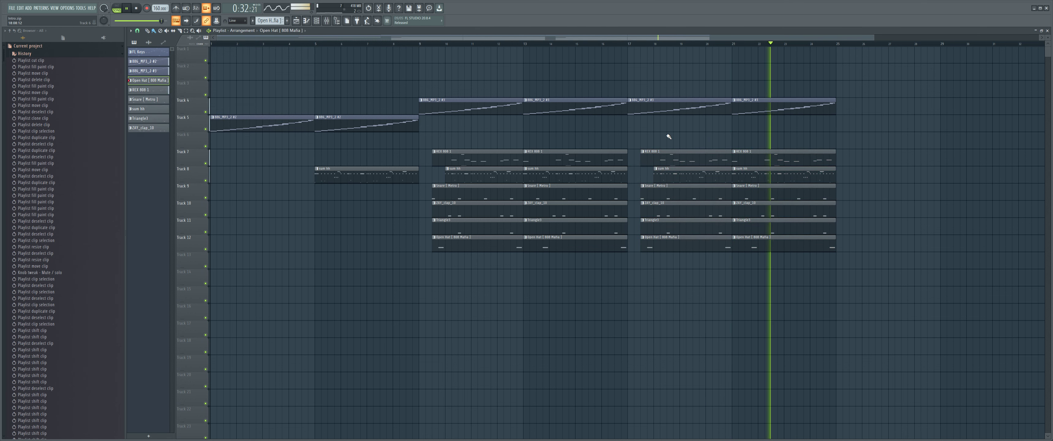
pyautogui.doubleClick(787, 160)
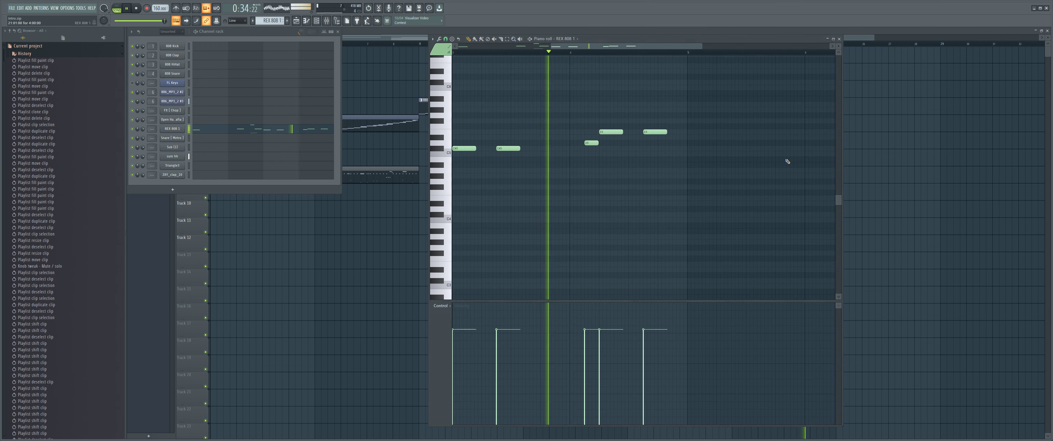
pyautogui.click(172, 128)
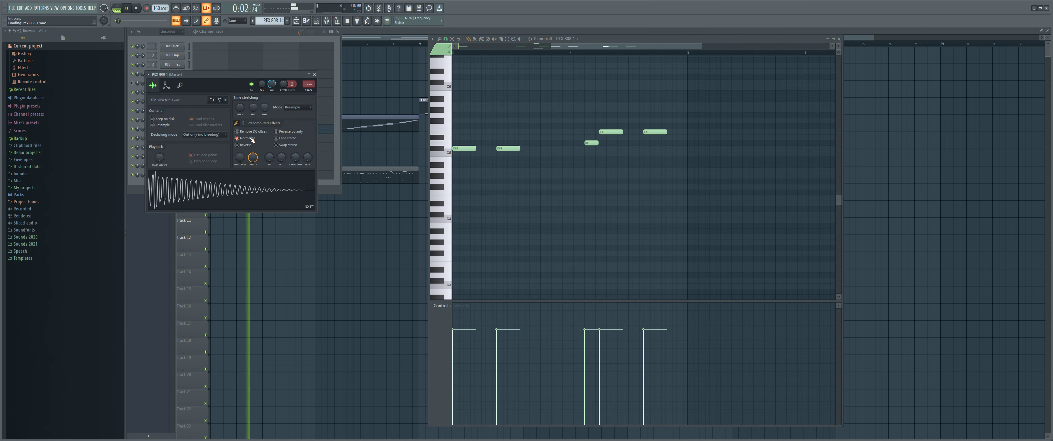
pyautogui.press('Escape')
pyautogui.press('Escape')
pyautogui.press('Escape')
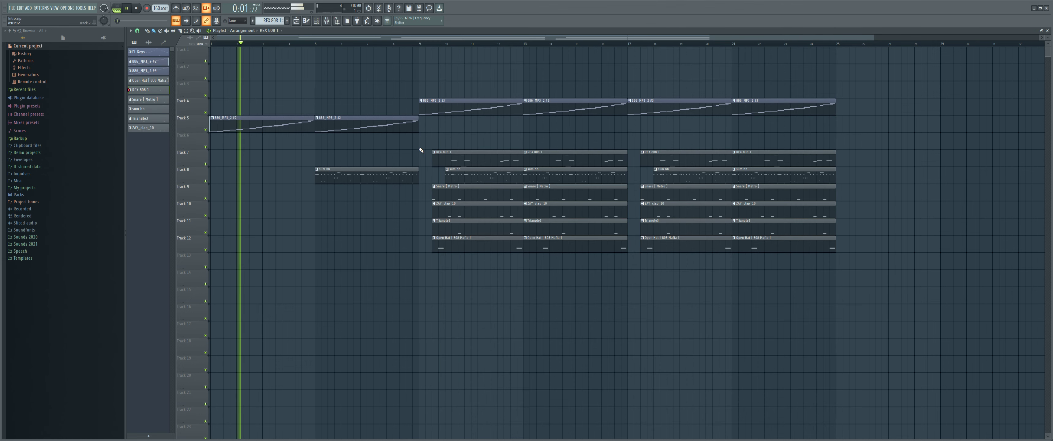
pyautogui.click(420, 43)
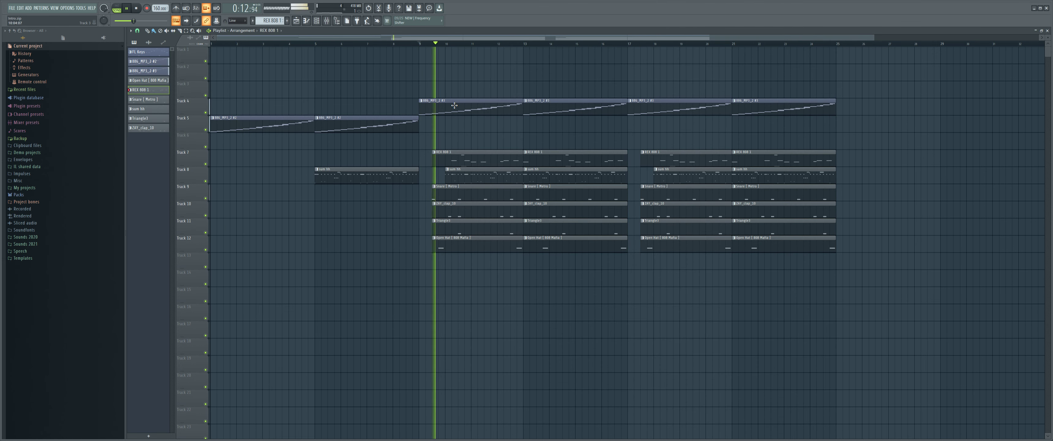
# - Review the REX 808 1 notes from bar 1, then adjust an insert's volume in the Mixer
pyautogui.doubleClick(488, 164)
pyautogui.moveTo(659, 136); pyautogui.dragTo(953, 169)
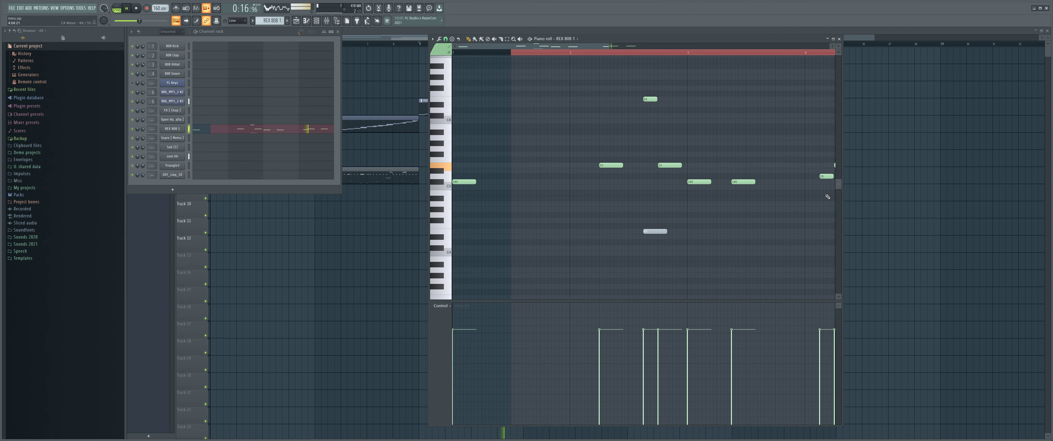
pyautogui.press('Escape')
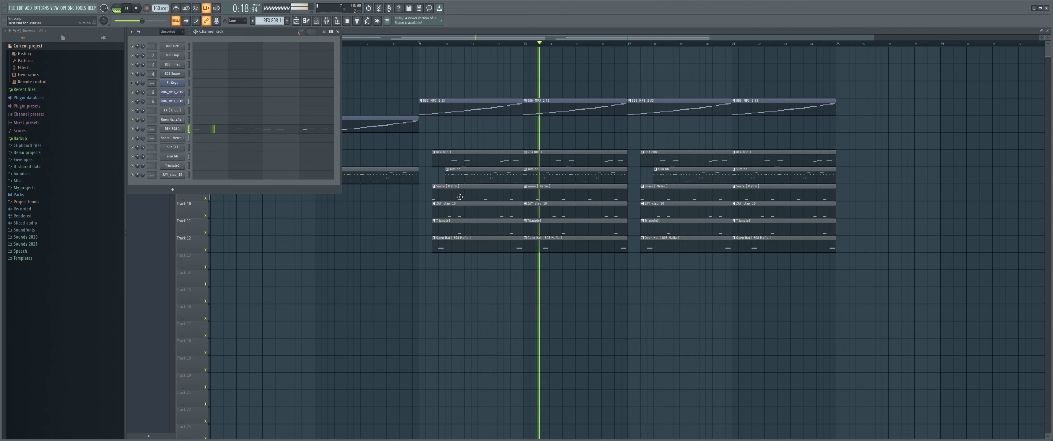
pyautogui.doubleClick(486, 163)
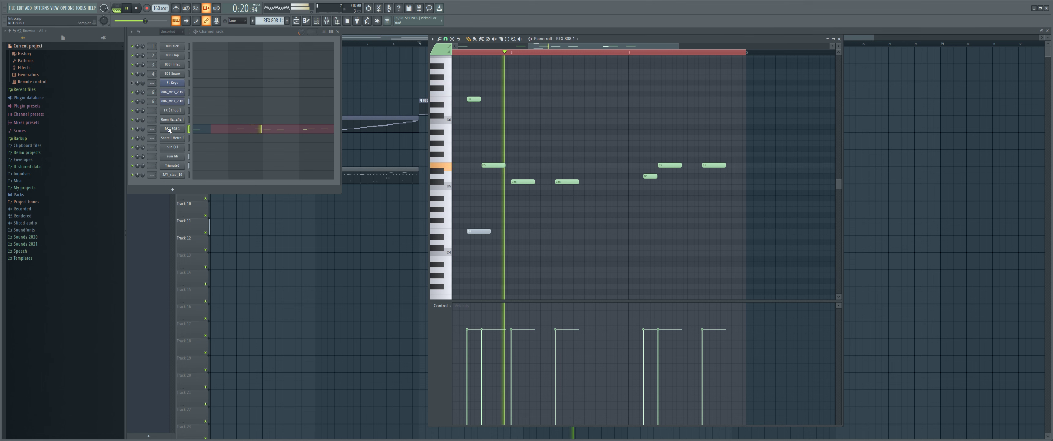
pyautogui.rightClick(256, 233)
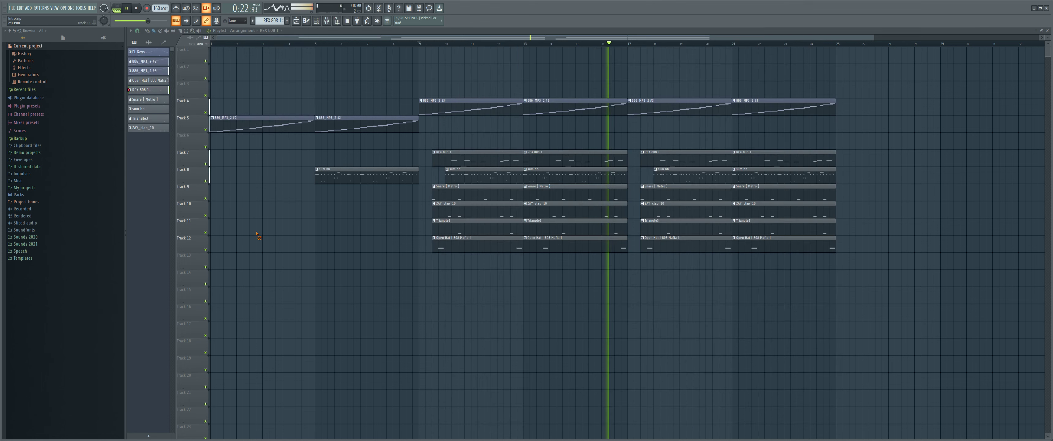
pyautogui.click(326, 23)
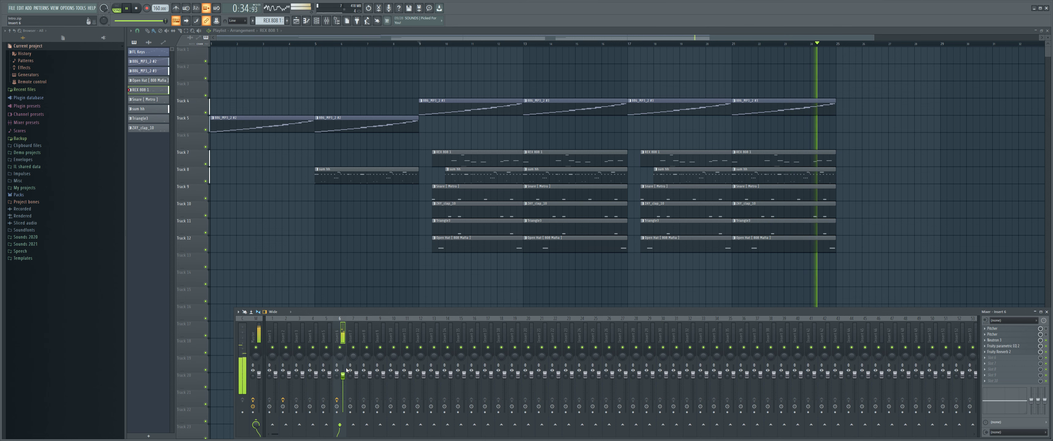
pyautogui.press('F9')
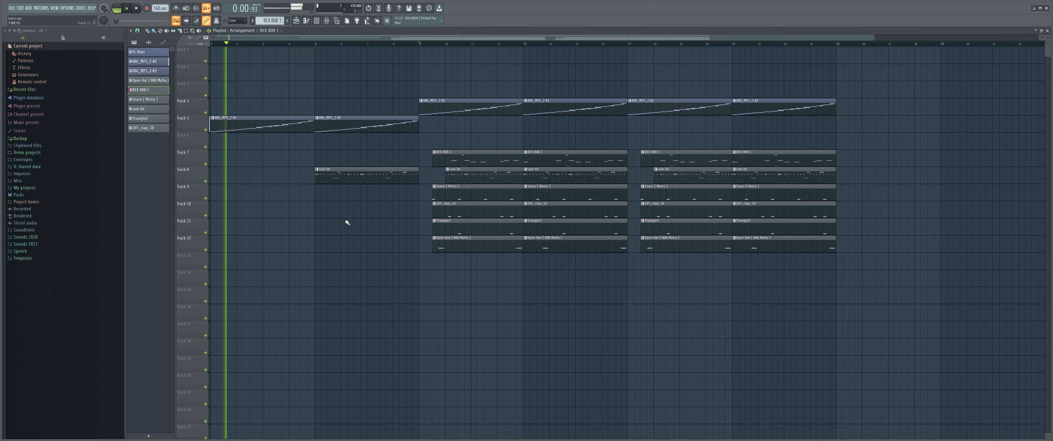
# - Set the 886_MP3_2 #2 slice fade-out to 42 ms in Fruity Slicer, then close the slicer
pyautogui.doubleClick(246, 130)
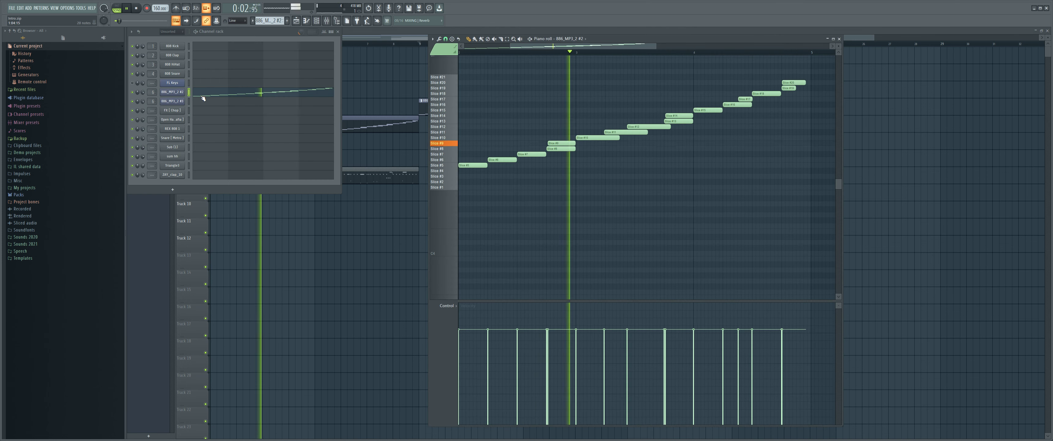
pyautogui.click(175, 93)
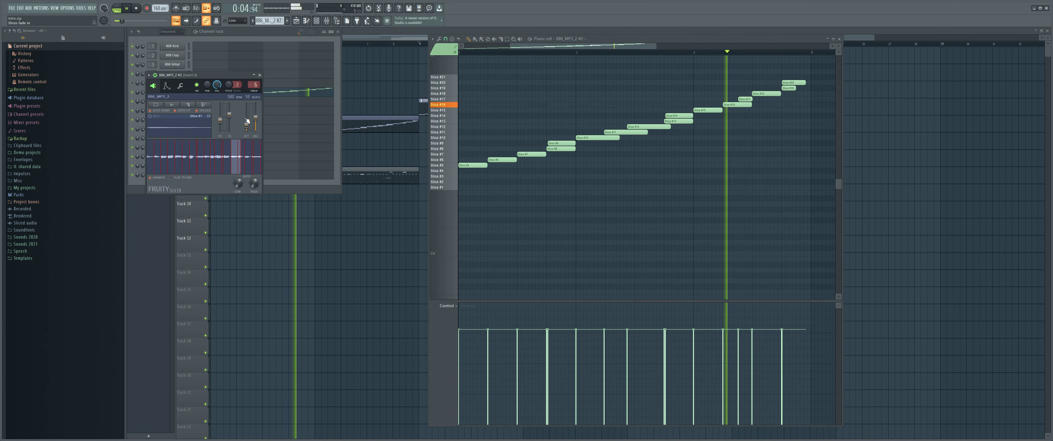
pyautogui.moveTo(260, 120); pyautogui.dragTo(259, 123)
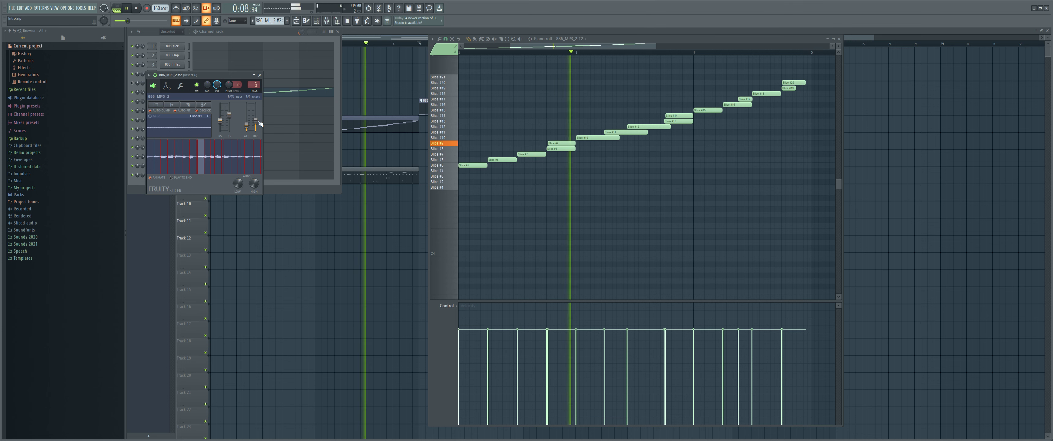
pyautogui.moveTo(258, 122); pyautogui.dragTo(259, 120)
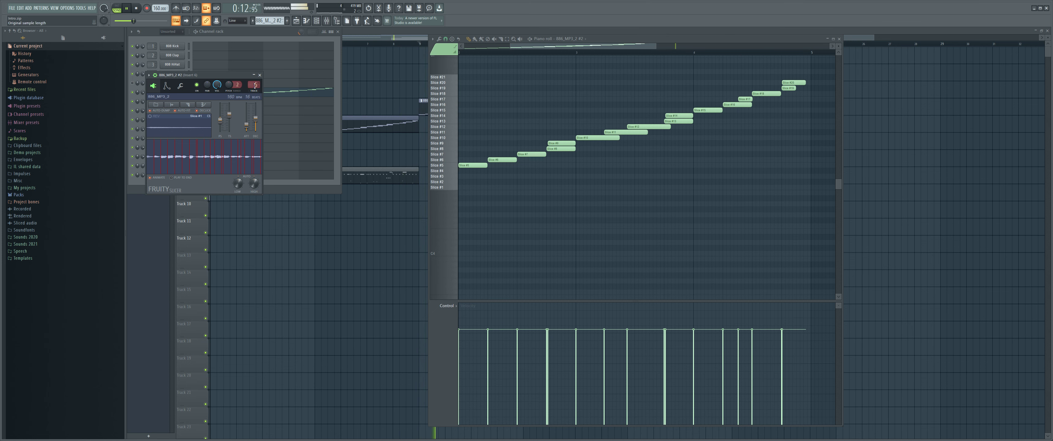
pyautogui.click(260, 75)
pyautogui.click(340, 278)
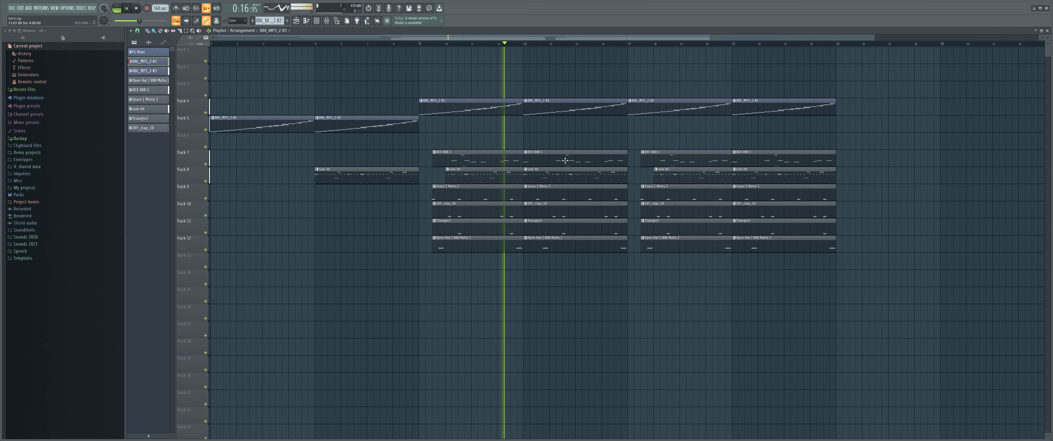
# - Copy the REX 808 1 clip onto Track 6 at bar 17 and make it unique
pyautogui.moveTo(565, 160); pyautogui.dragTo(667, 134)
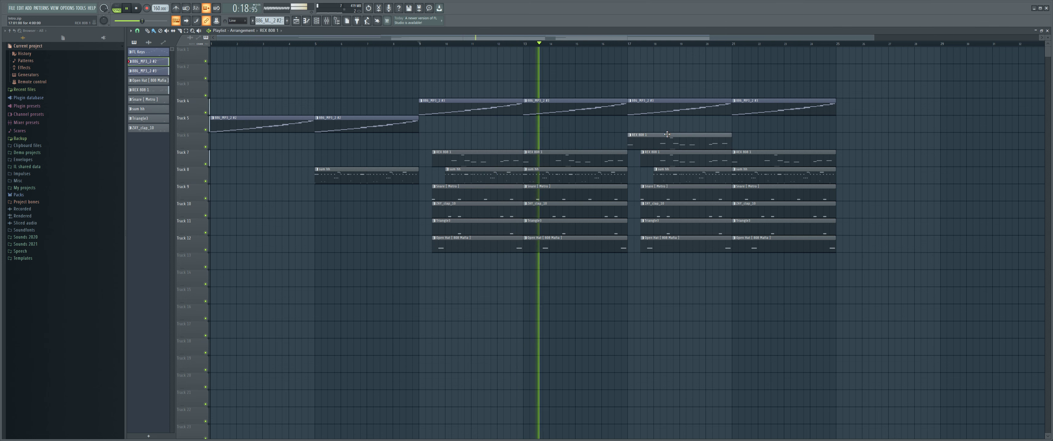
pyautogui.click(630, 136)
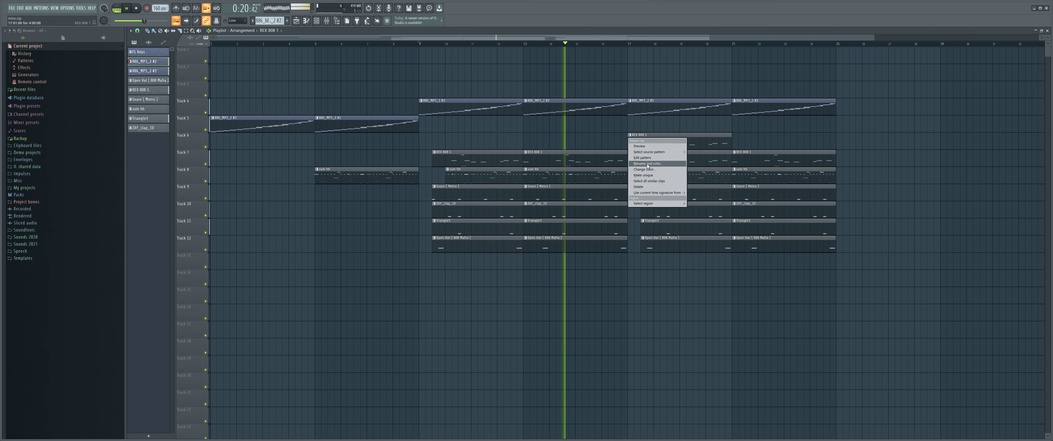
pyautogui.click(656, 176)
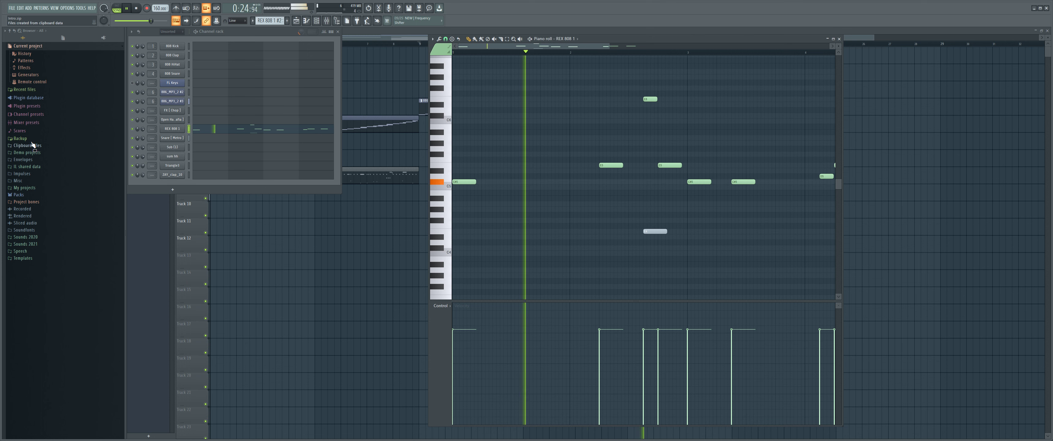
# - Stop playback and add the Kick [ Rack ] sample from the browser as a new channel
pyautogui.click(25, 244)
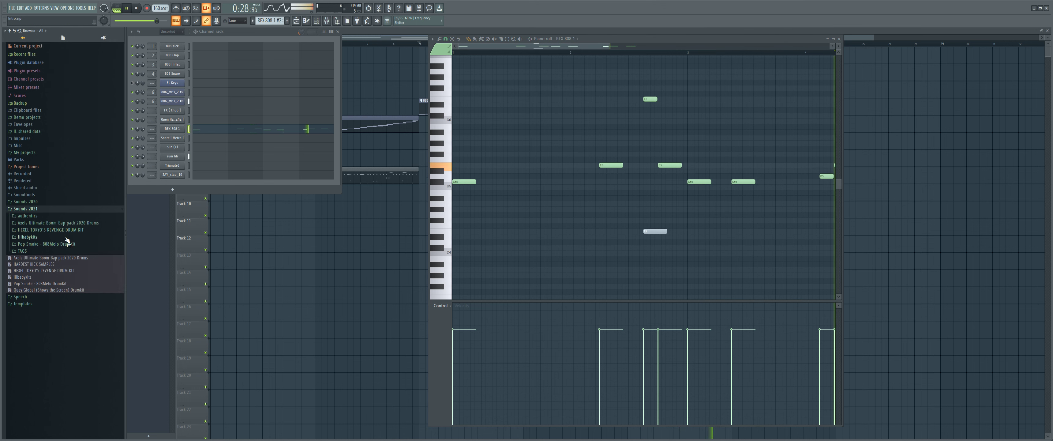
pyautogui.press('space')
pyautogui.click(28, 237)
pyautogui.click(58, 251)
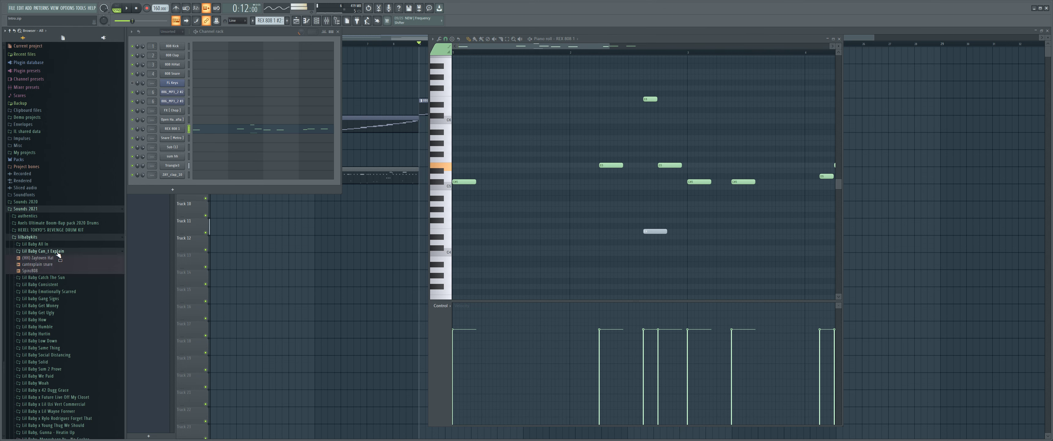
pyautogui.click(53, 278)
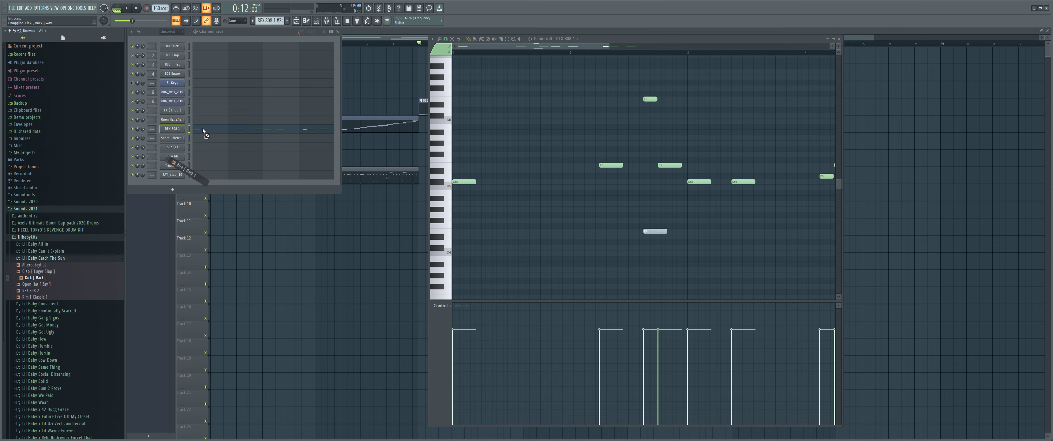
pyautogui.moveTo(177, 127); pyautogui.dragTo(178, 127)
# - Move the REX 808 1 notes onto the Kick [ Rack ] channel and restart playback
pyautogui.rightClick(176, 138)
pyautogui.click(269, 138)
pyautogui.rightClick(178, 129)
pyautogui.click(288, 142)
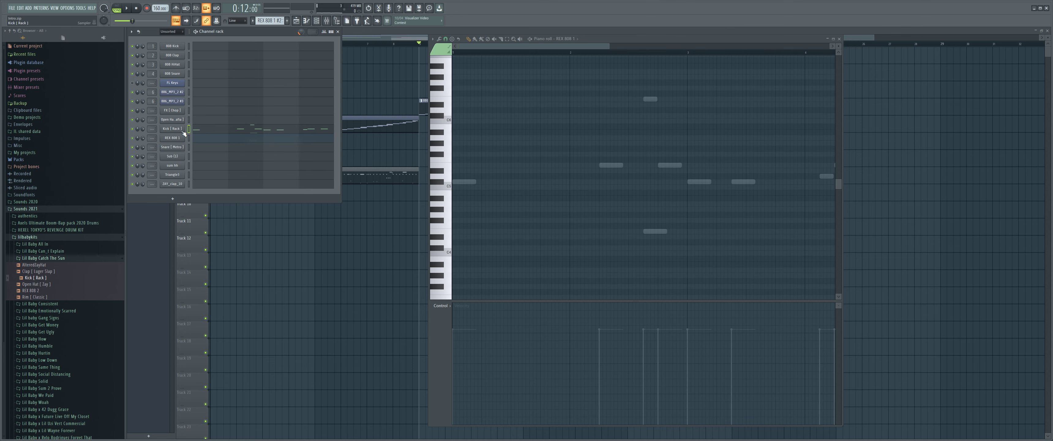
pyautogui.press('space')
pyautogui.press('F5')
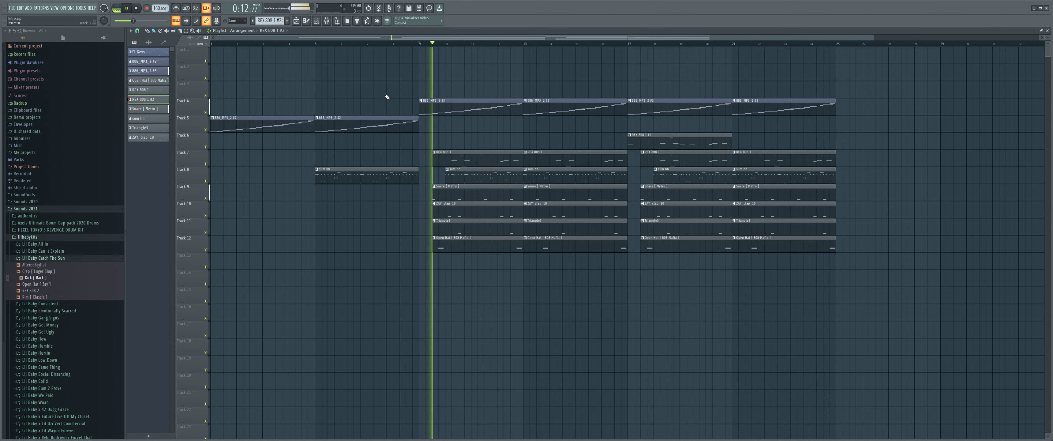
# - Duplicate the Track 6 808 clip, move the copy to bar 13, and trim it to start before bar 17
pyautogui.click(680, 145)
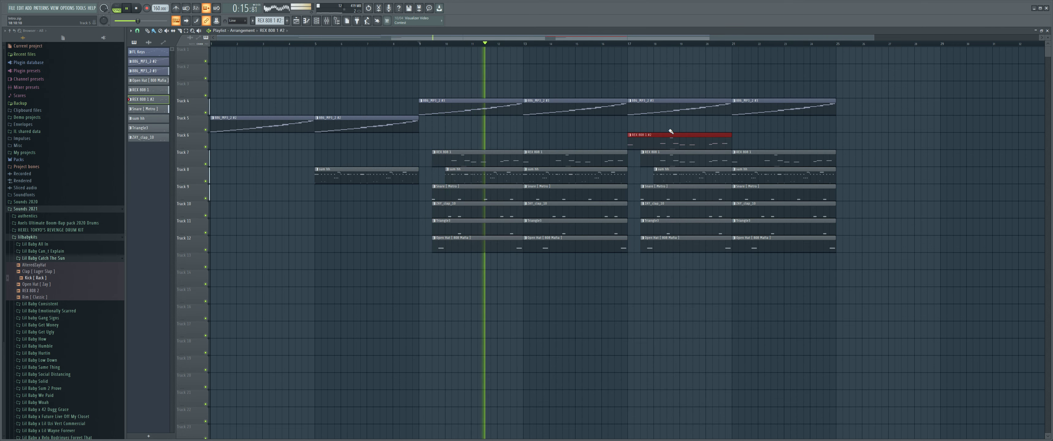
pyautogui.hotkey('ctrl', 'b')
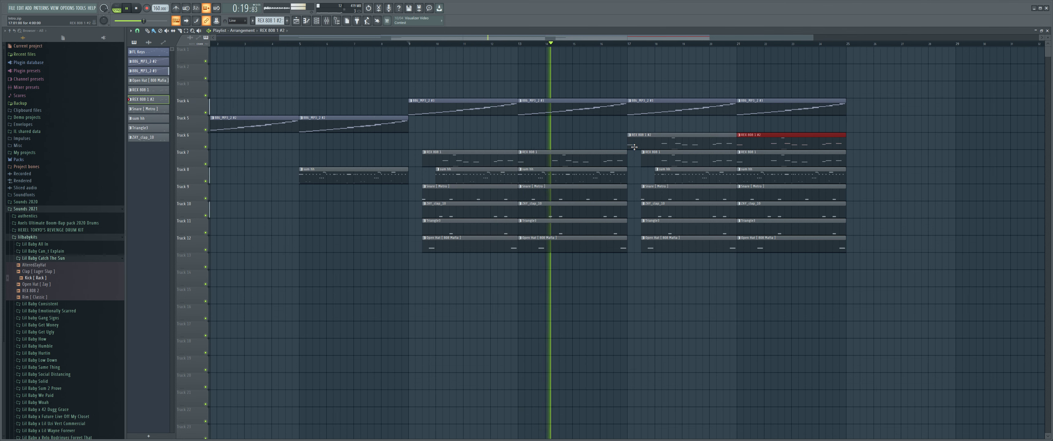
pyautogui.scroll(1, 634, 147)
pyautogui.moveTo(643, 147); pyautogui.dragTo(514, 147)
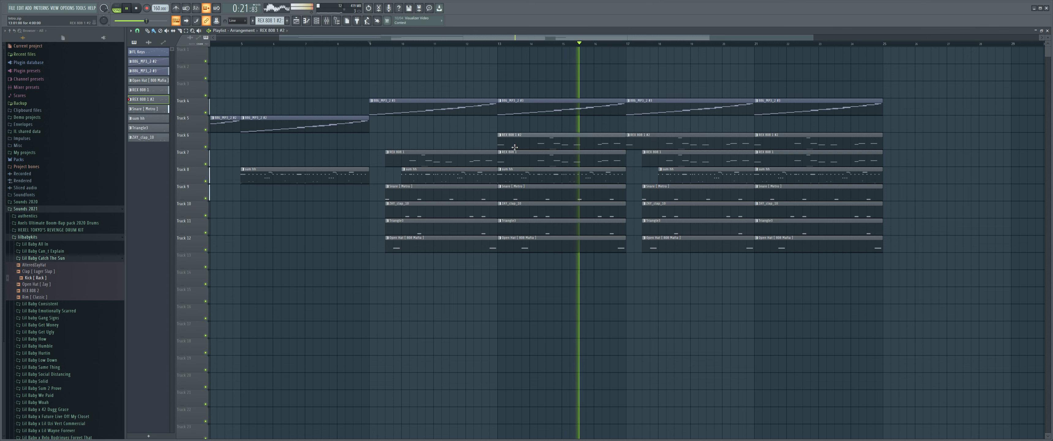
pyautogui.moveTo(498, 145); pyautogui.dragTo(617, 144)
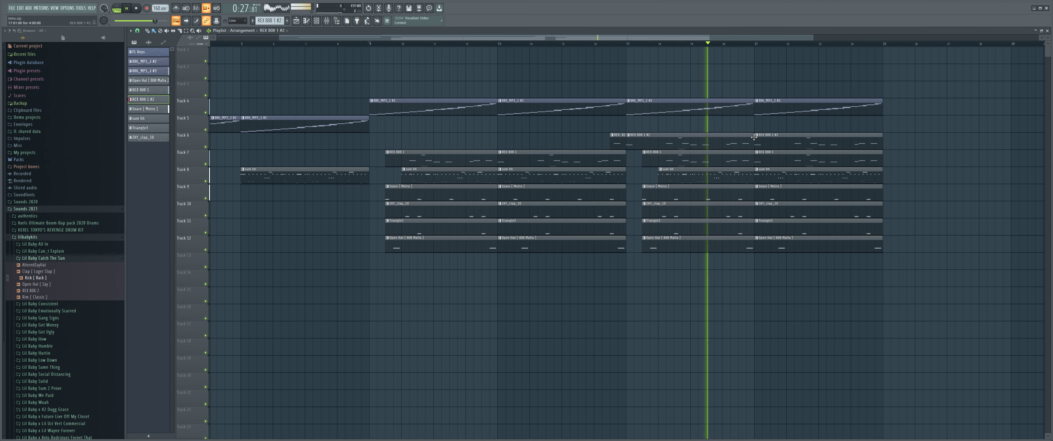
pyautogui.scroll(-2, 627, 146)
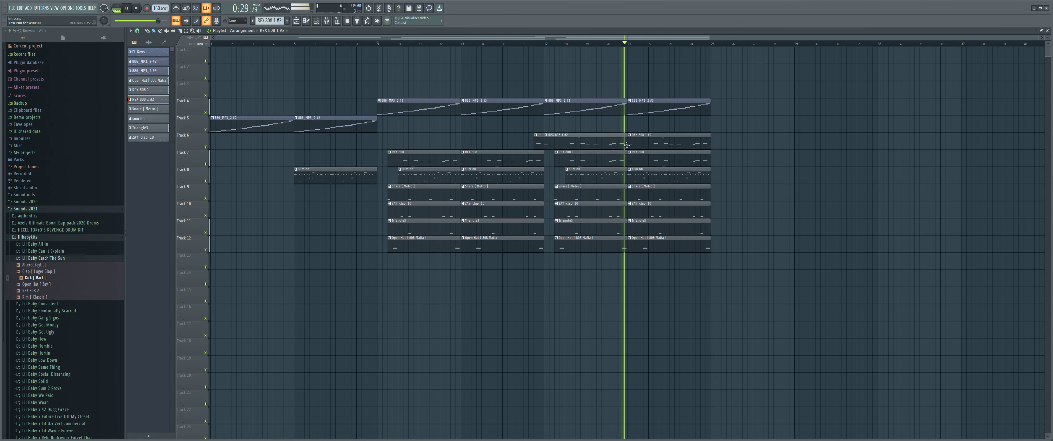
pyautogui.doubleClick(627, 146)
pyautogui.rightClick(296, 287)
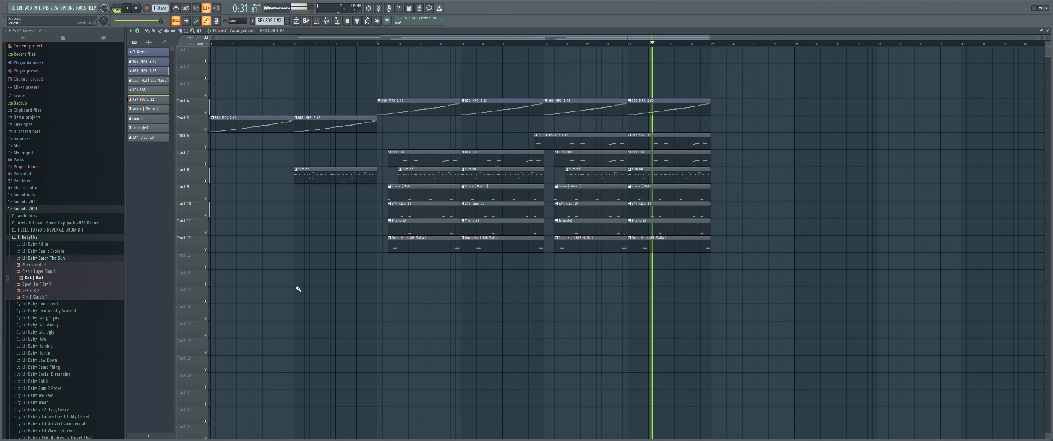
# - Copy the 886_MP3_2 #2 clip to bar 25 and duplicate it right after itself
pyautogui.moveTo(718, 83); pyautogui.dragTo(327, 262)
pyautogui.click(323, 205)
pyautogui.moveTo(324, 124); pyautogui.dragTo(746, 124)
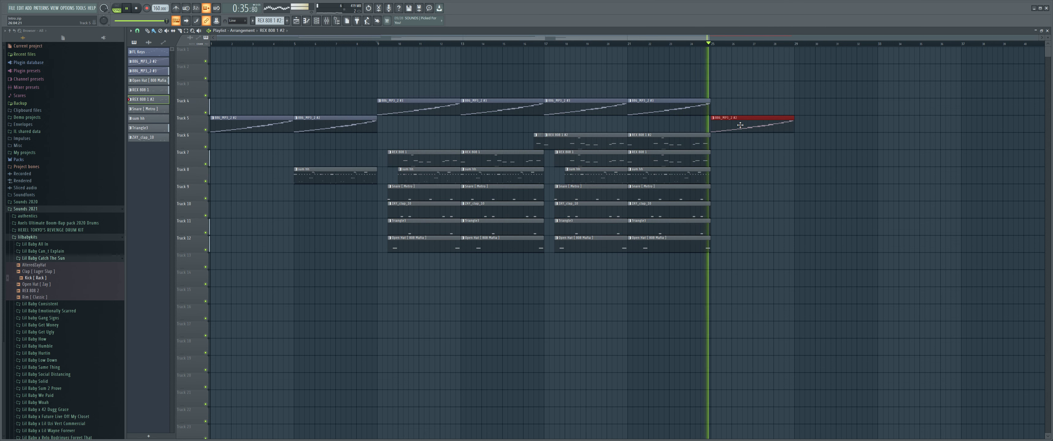
pyautogui.hotkey('ctrl', 'b')
# - Duplicate the snare and clap clips from bar 21 onward, trimming the bar 25 copies to start at bar 27
pyautogui.moveTo(654, 185); pyautogui.dragTo(663, 211)
pyautogui.hotkey('ctrl', 'b')
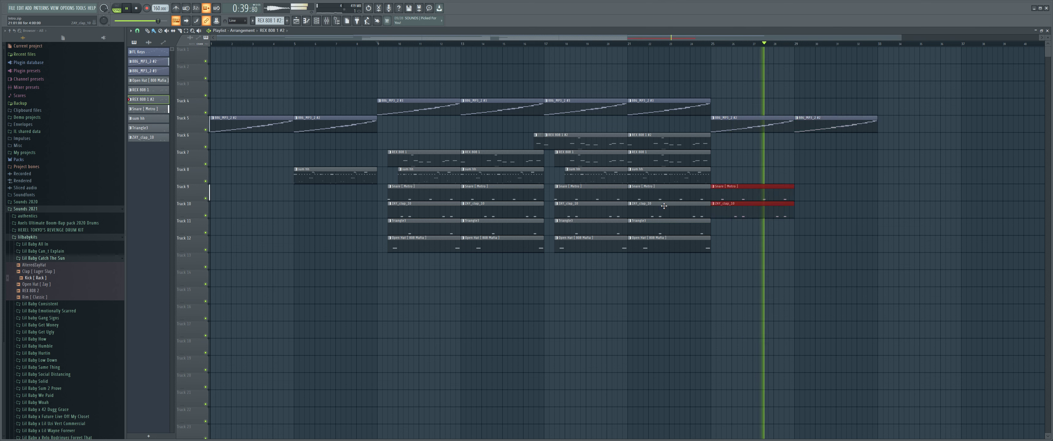
pyautogui.hotkey('ctrl', 'b')
pyautogui.moveTo(726, 180); pyautogui.dragTo(753, 214)
pyautogui.moveTo(855, 81); pyautogui.dragTo(729, 230)
pyautogui.hotkey('ctrl', 'b')
# - Duplicate the Track 8 sum hh clips and trim the start of the first copy
pyautogui.keyDown('ctrl'); pyautogui.click(682, 175); pyautogui.keyUp('ctrl')
pyautogui.hotkey('ctrl', 'b')
pyautogui.hotkey('ctrl', 'b')
pyautogui.hotkey('ctrl', 'b')
pyautogui.keyDown('ctrl'); pyautogui.rightClick(745, 175); pyautogui.keyUp('ctrl')
pyautogui.scroll(-10, 753, 164)
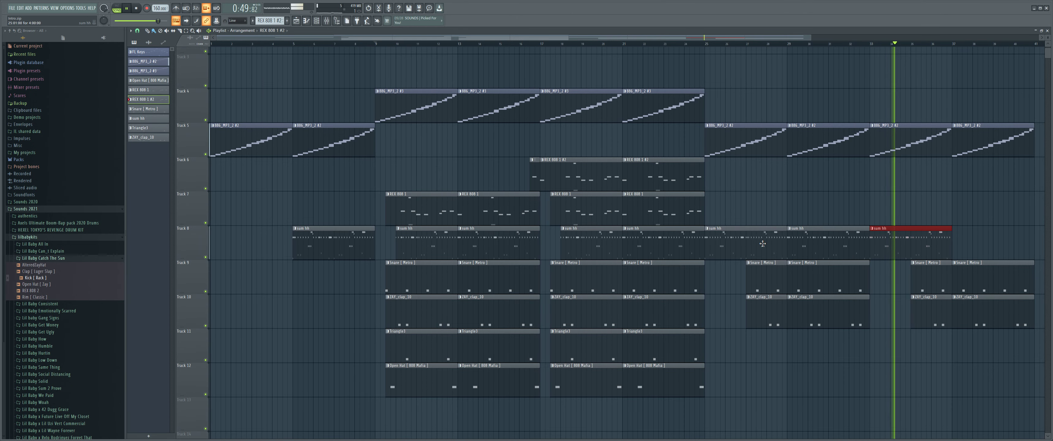
pyautogui.moveTo(838, 247); pyautogui.dragTo(850, 246)
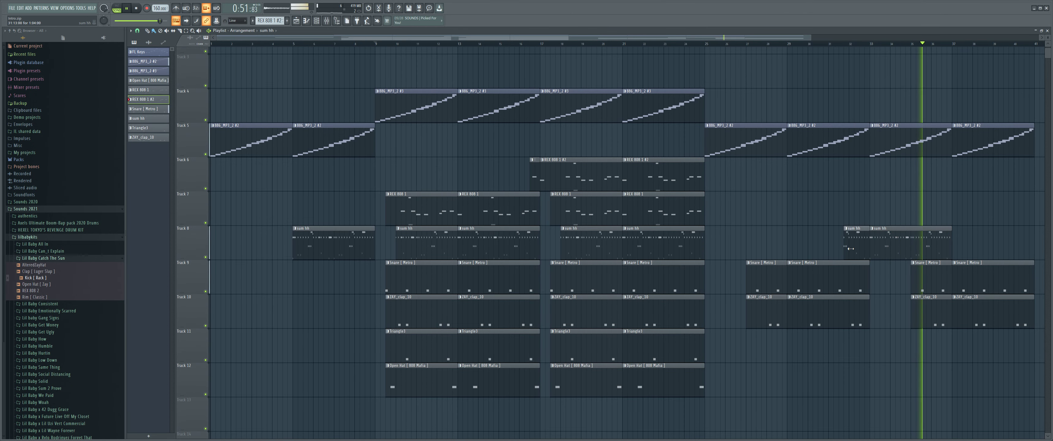
pyautogui.click(916, 242)
pyautogui.hotkey('ctrl', 'b')
pyautogui.scroll(-3, 896, 223)
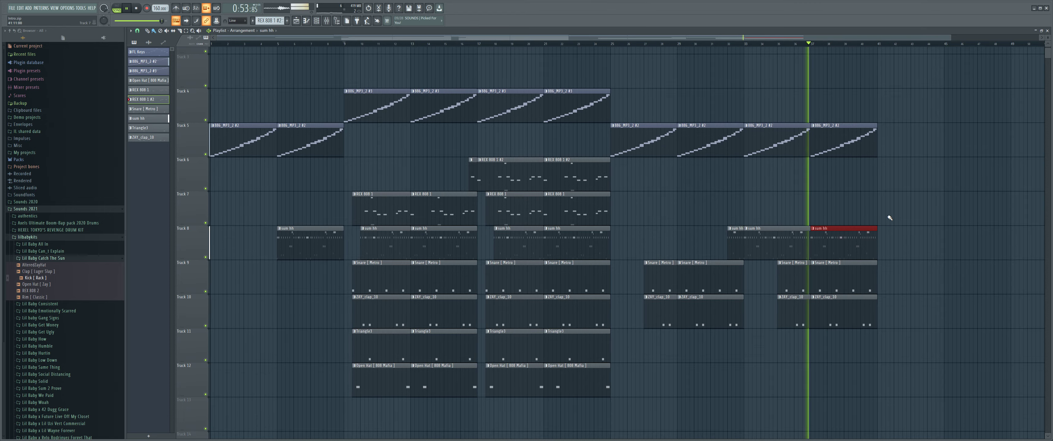
# - Repeat every clip from bar 9 onward after bar 41 with Ctrl+B
pyautogui.moveTo(802, 55); pyautogui.dragTo(360, 391)
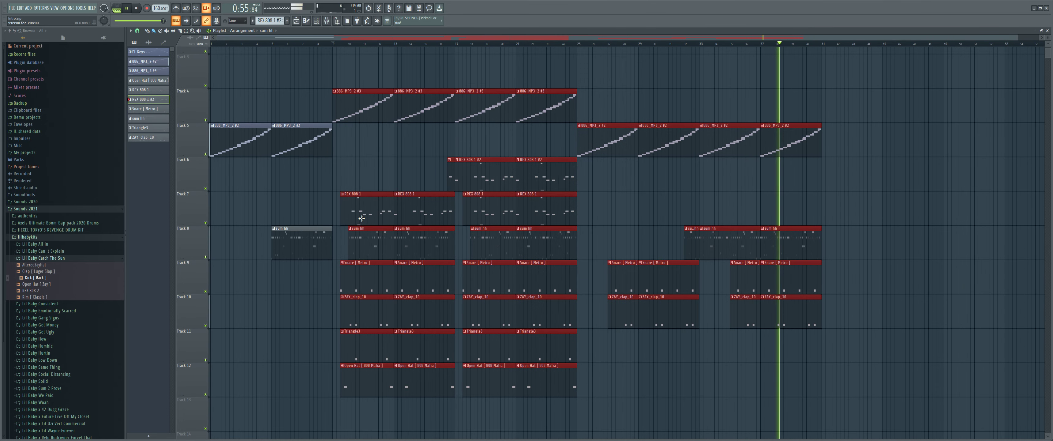
pyautogui.hotkey('ctrl', 'b')
pyautogui.keyDown('ctrl'); pyautogui.click(844, 165); pyautogui.keyUp('ctrl')
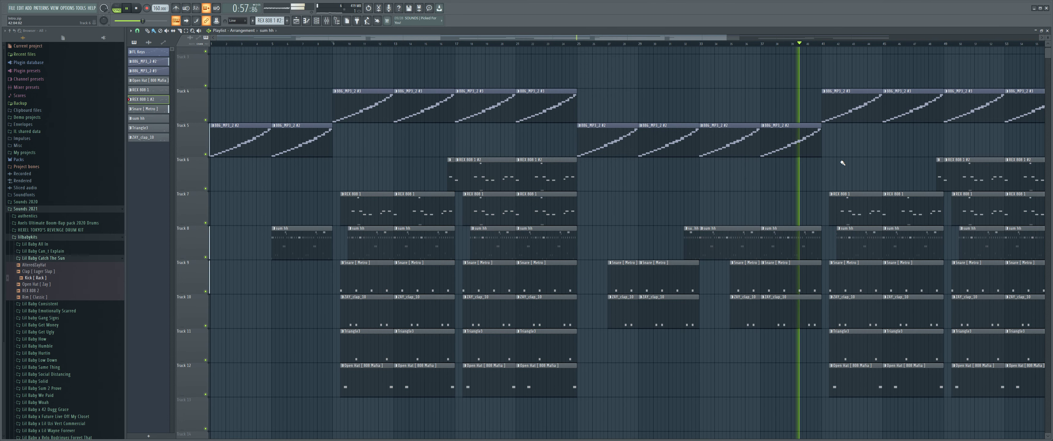
# - Check the 886_MP3_2 #3 notes in the piano roll, then open the Mixer beside the Playlist
pyautogui.doubleClick(828, 100)
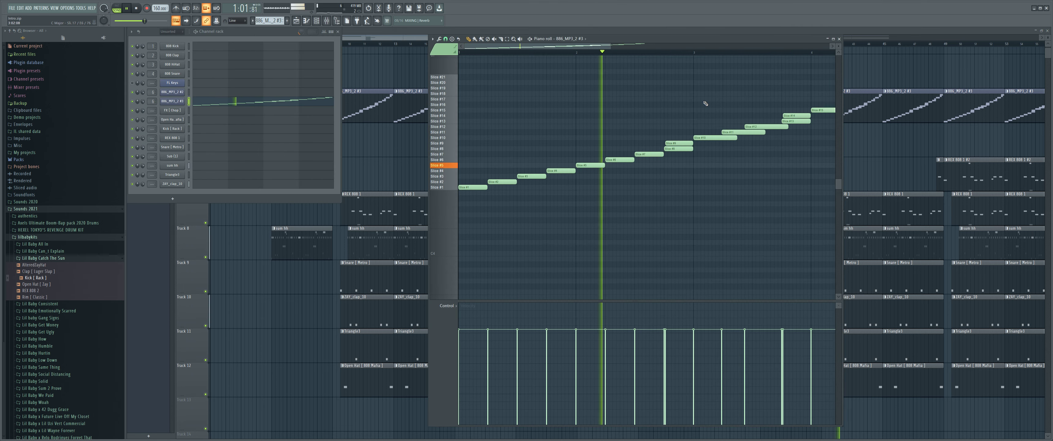
pyautogui.press('Escape')
pyautogui.keyDown('ctrl'); pyautogui.rightClick(784, 182); pyautogui.keyUp('ctrl')
pyautogui.scroll(-2, 781, 182)
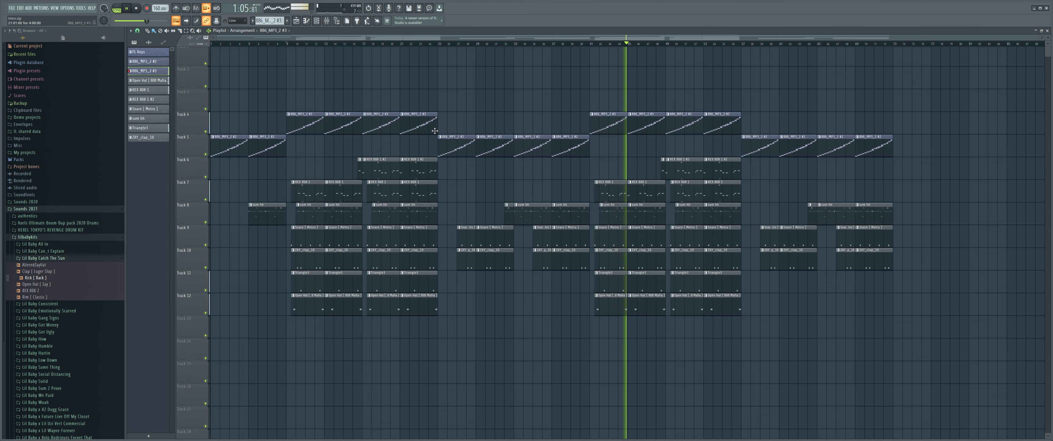
pyautogui.press('F6')
pyautogui.press('F7')
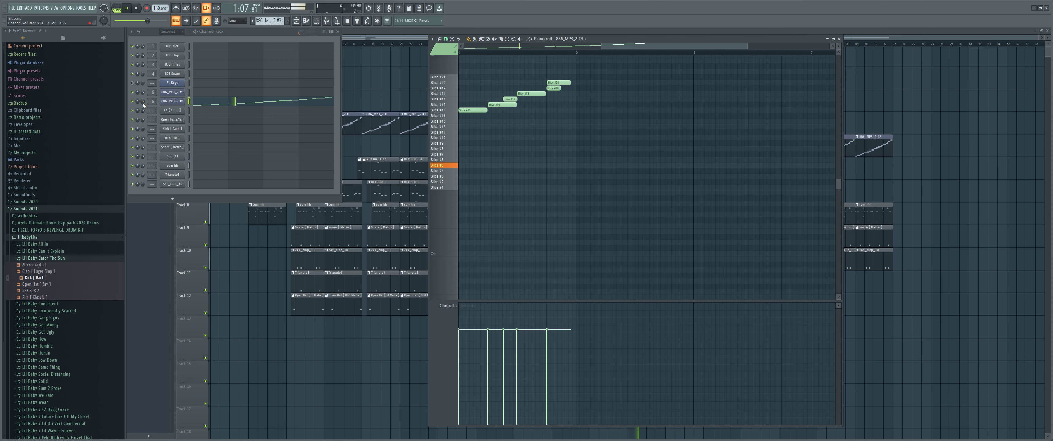
pyautogui.press('F7')
pyautogui.press('F6')
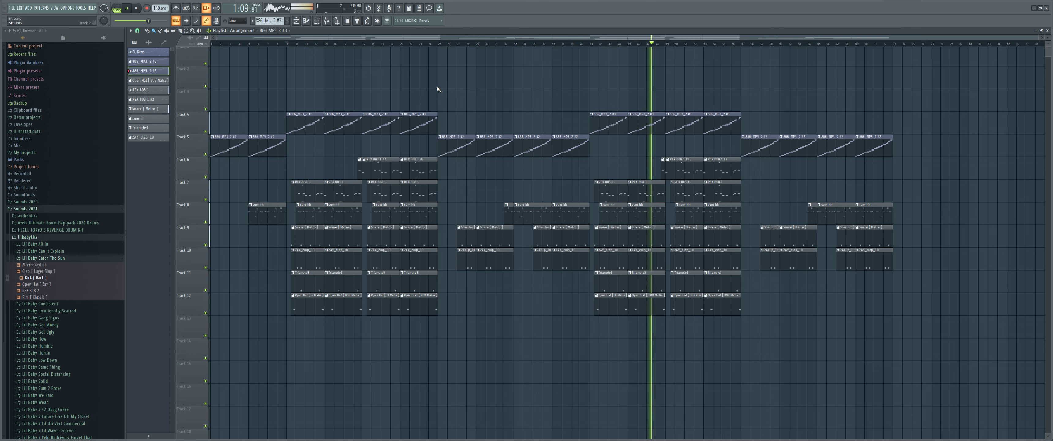
pyautogui.click(325, 21)
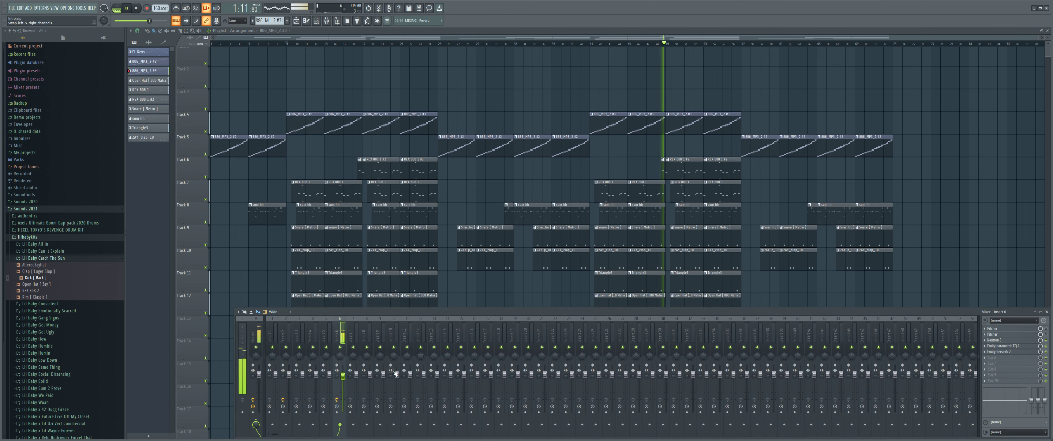
# - Open the Parametric EQ 2 on insert 6 and raise the high-pass cutoff to 350 Hz
pyautogui.click(1002, 345)
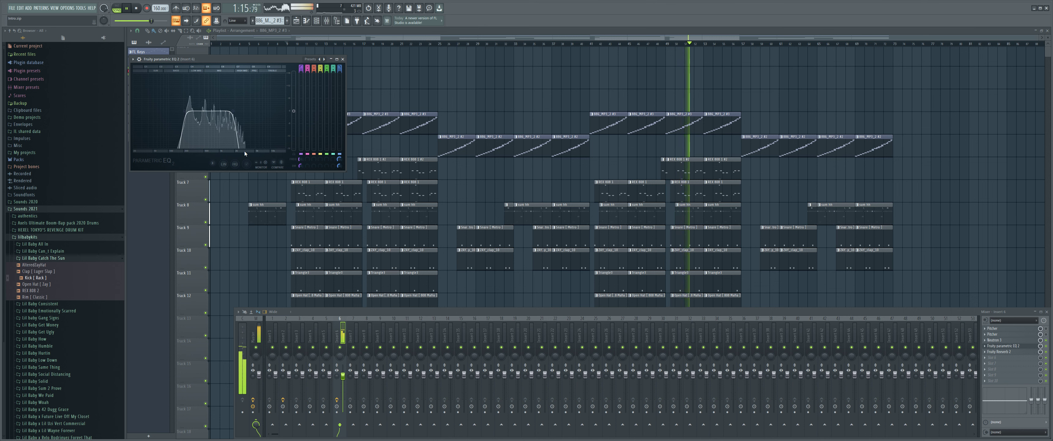
pyautogui.moveTo(300, 159); pyautogui.dragTo(300, 156)
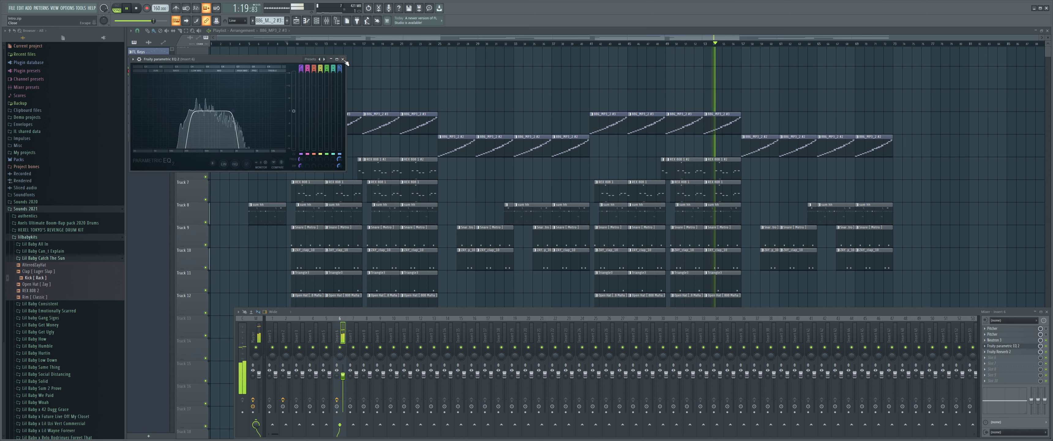
pyautogui.moveTo(300, 159); pyautogui.dragTo(303, 159)
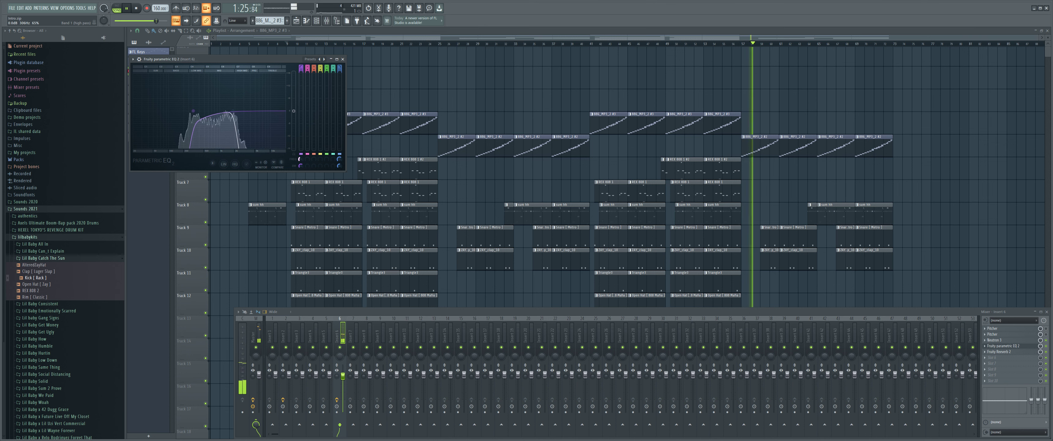
# - Try High shelf and Peaking on band 2, remove its dip, and set the high-pass near 256 Hz
pyautogui.click(308, 69)
pyautogui.click(307, 69)
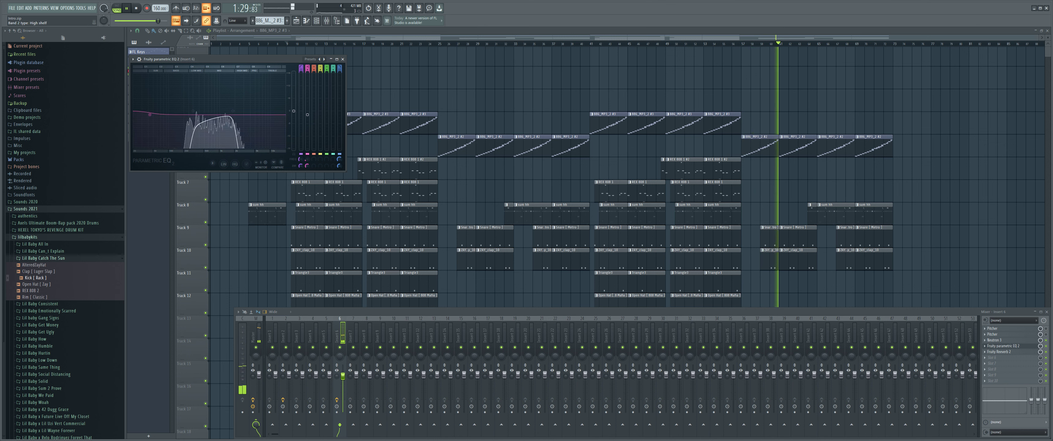
pyautogui.moveTo(308, 68); pyautogui.dragTo(307, 71)
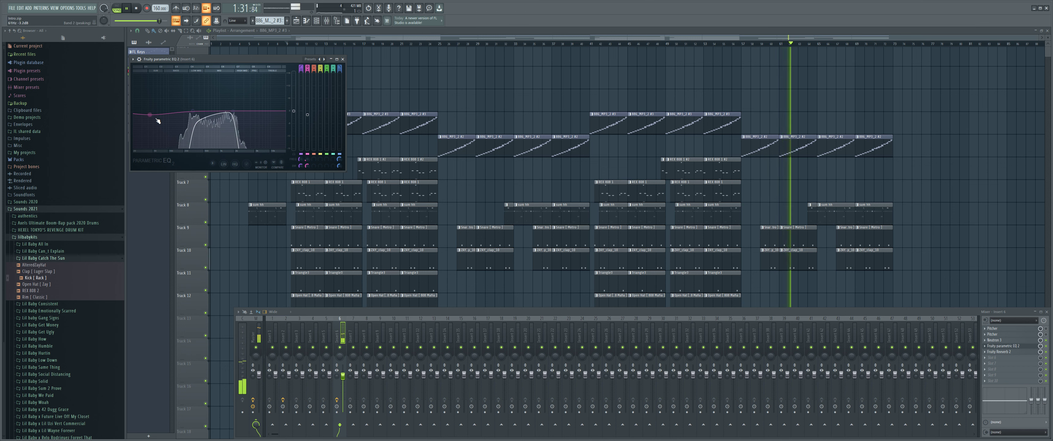
pyautogui.moveTo(179, 114); pyautogui.dragTo(195, 119)
pyautogui.scroll(-5, 191, 120)
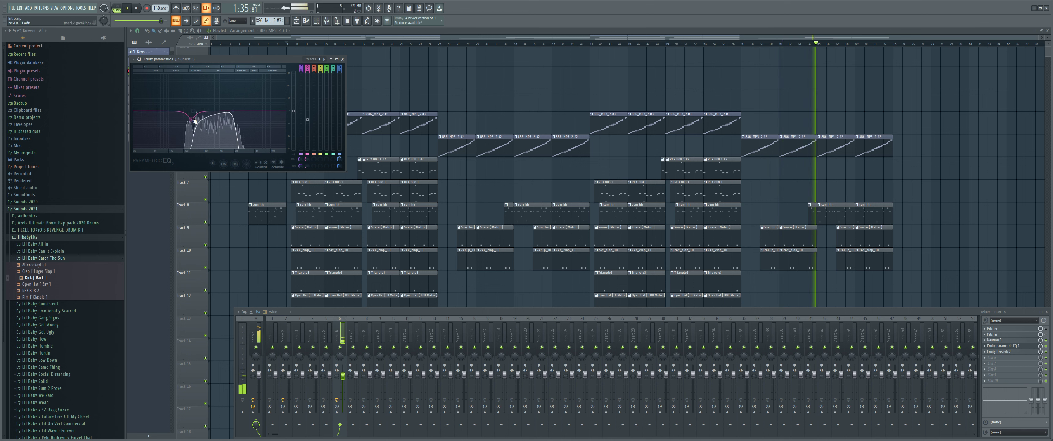
pyautogui.keyDown('alt'); pyautogui.click(195, 119); pyautogui.keyUp('alt')
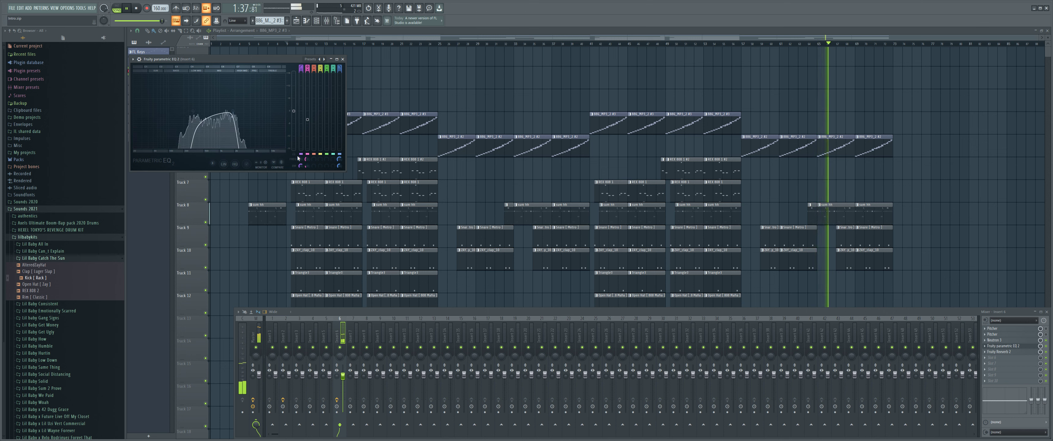
pyautogui.moveTo(300, 157); pyautogui.dragTo(301, 159)
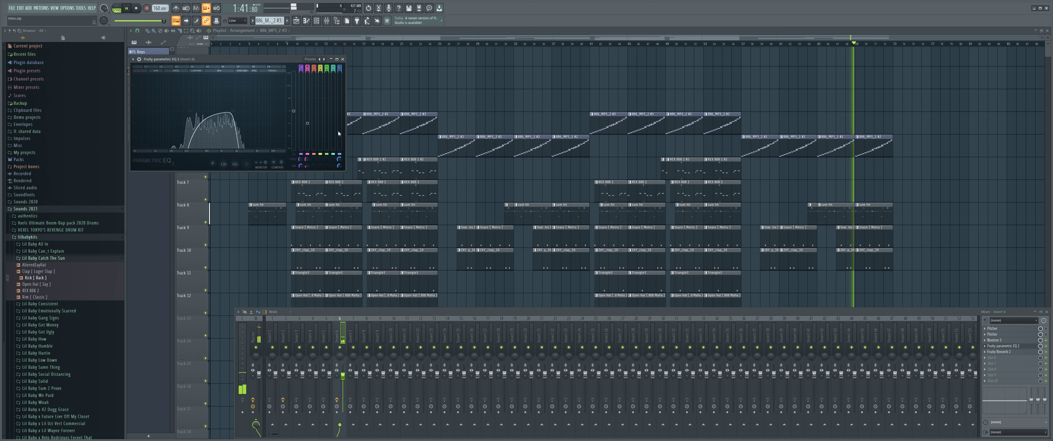
pyautogui.scroll(3, 341, 160)
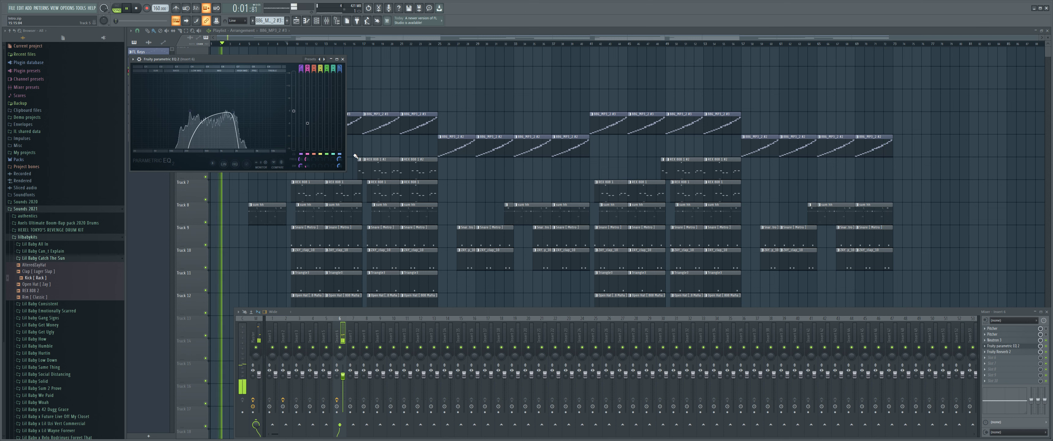
# - Undo the band 7 low-pass frequency change and close the Fruity Parametric EQ 2 window
pyautogui.rightClick(338, 165)
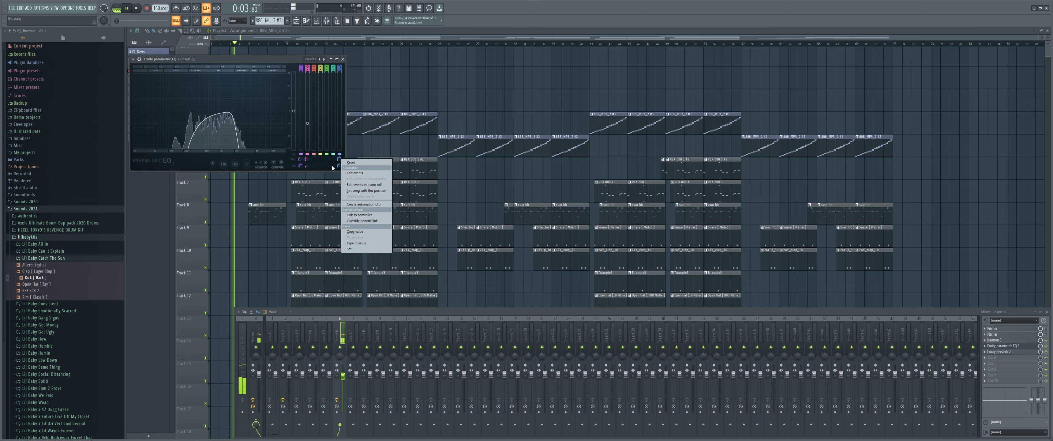
pyautogui.scroll(5, 333, 167)
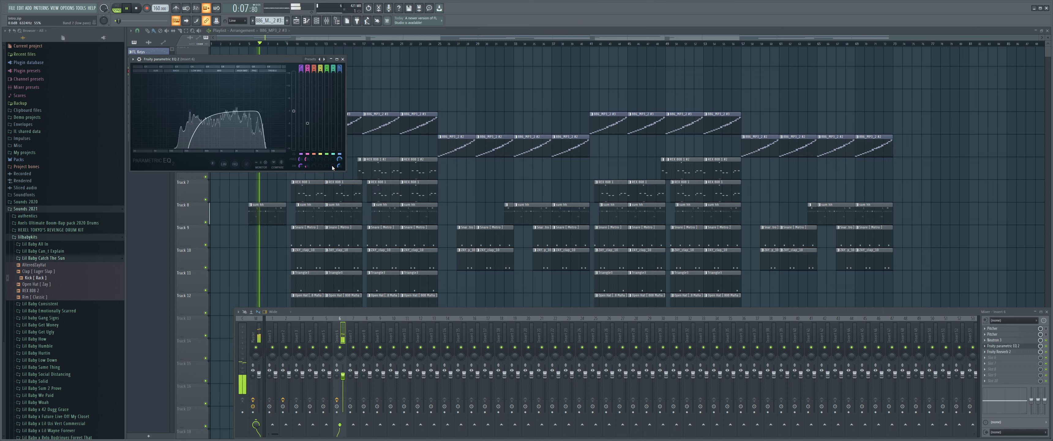
pyautogui.hotkey('ctrl', 'z')
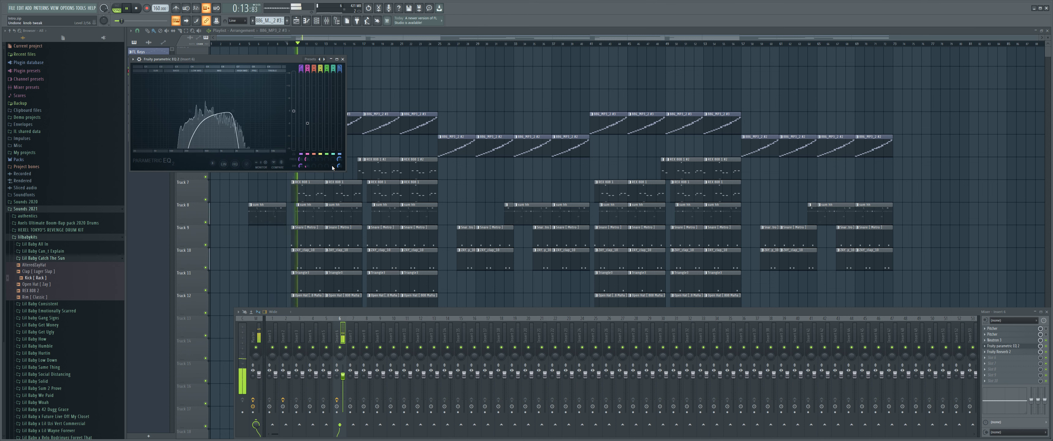
pyautogui.rightClick(309, 127)
pyautogui.click(307, 167)
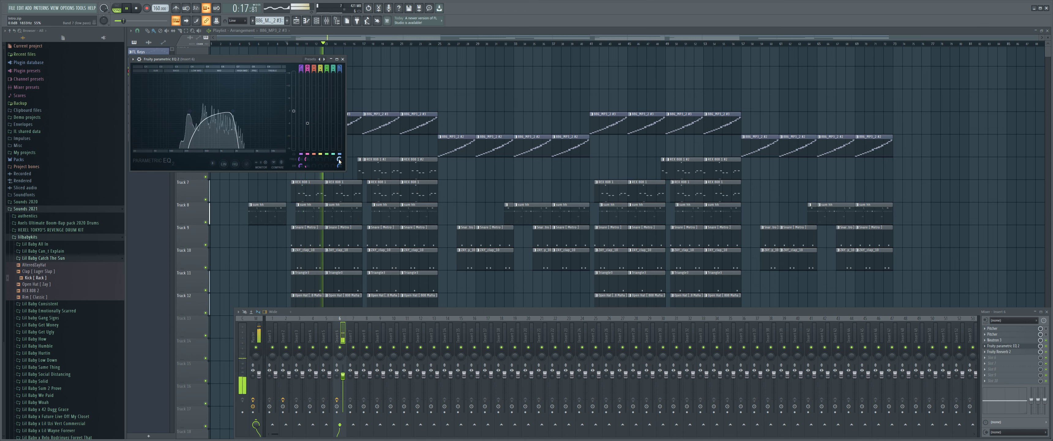
pyautogui.rightClick(339, 159)
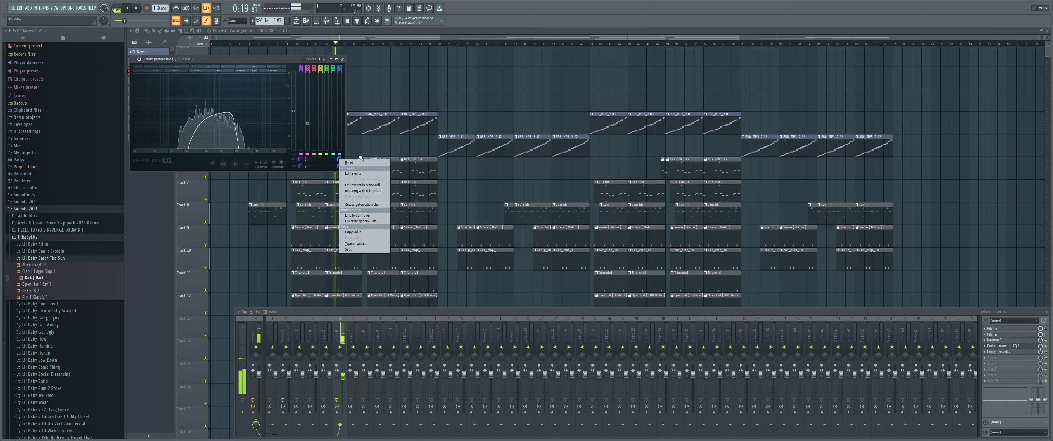
pyautogui.press('Escape')
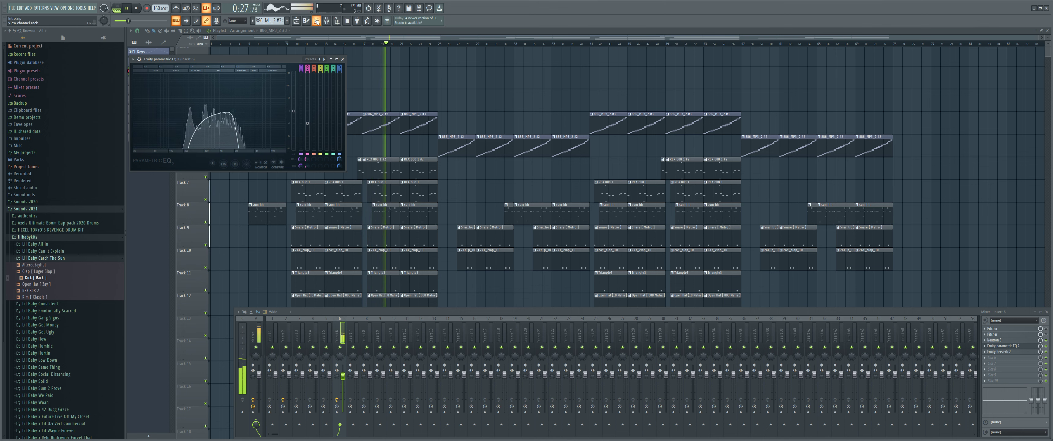
pyautogui.click(343, 59)
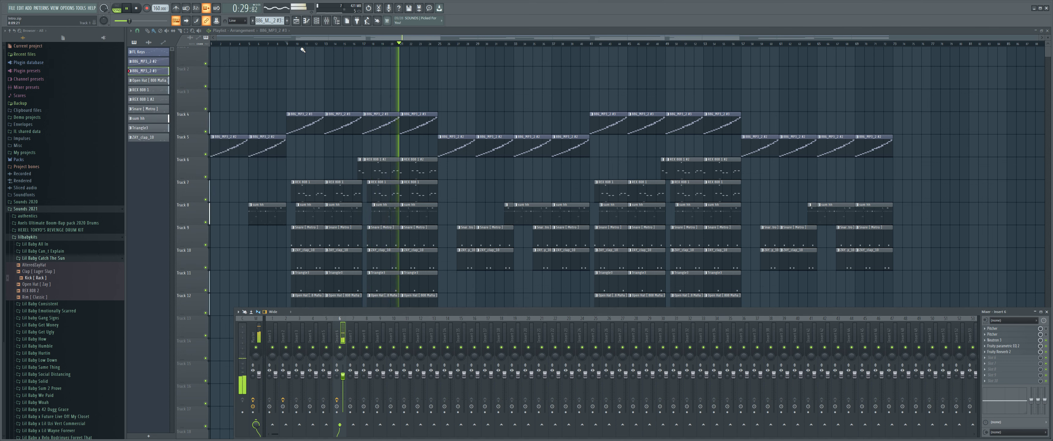
# - Route channels FX [Chop] through ZAY_clap_10 to separate mixer inserts with Ctrl+L, then open the plugin picker
pyautogui.doubleClick(155, 91)
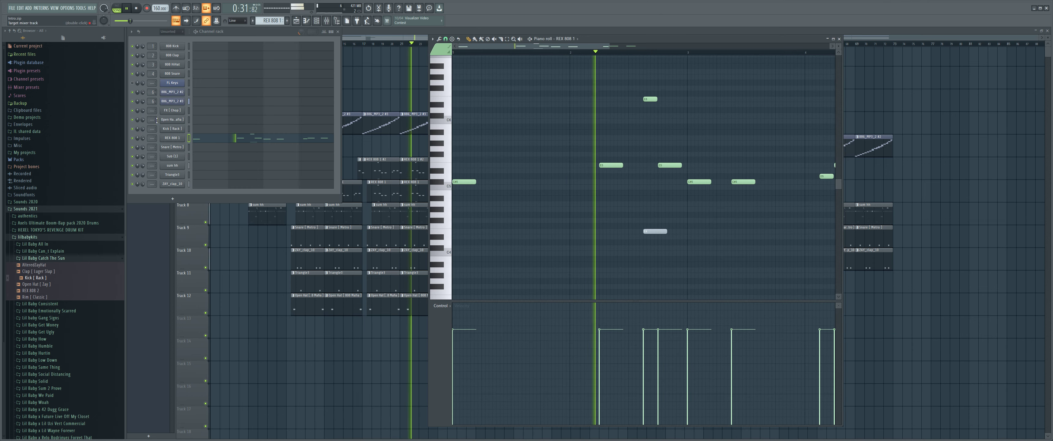
pyautogui.moveTo(189, 112); pyautogui.dragTo(189, 191)
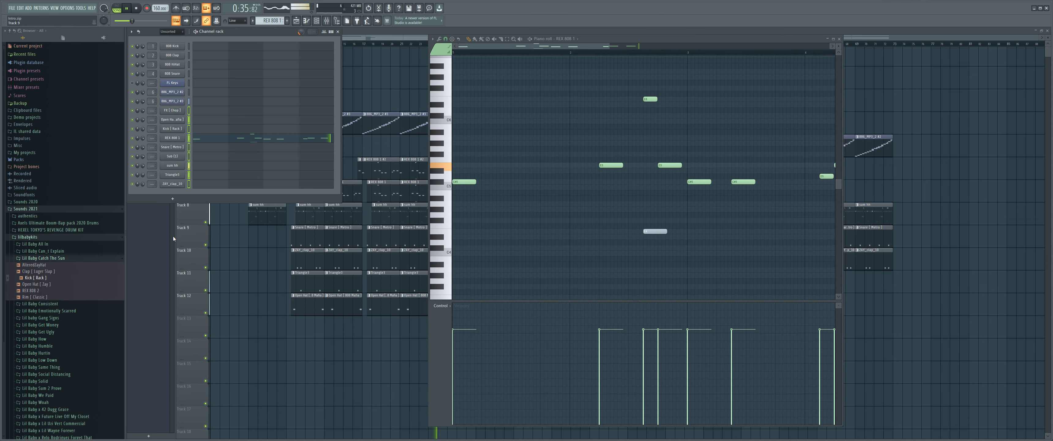
pyautogui.hotkey('ctrl', 'l')
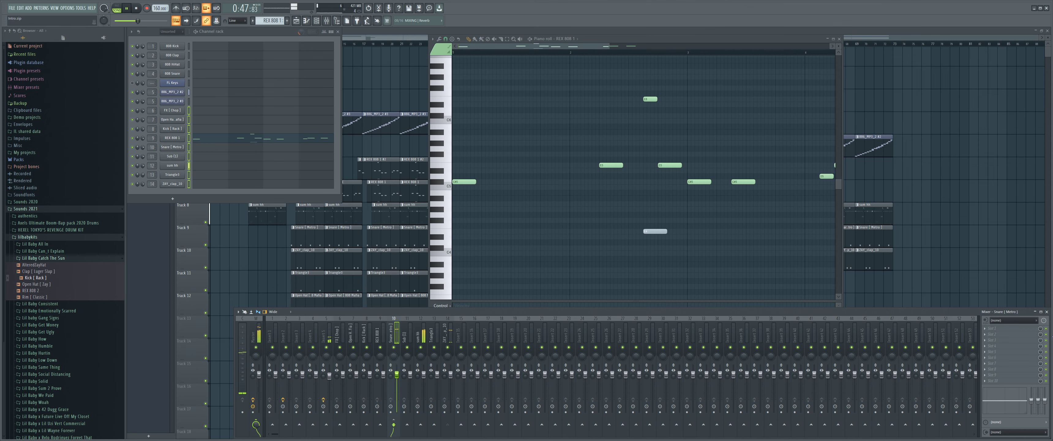
pyautogui.press('F8')
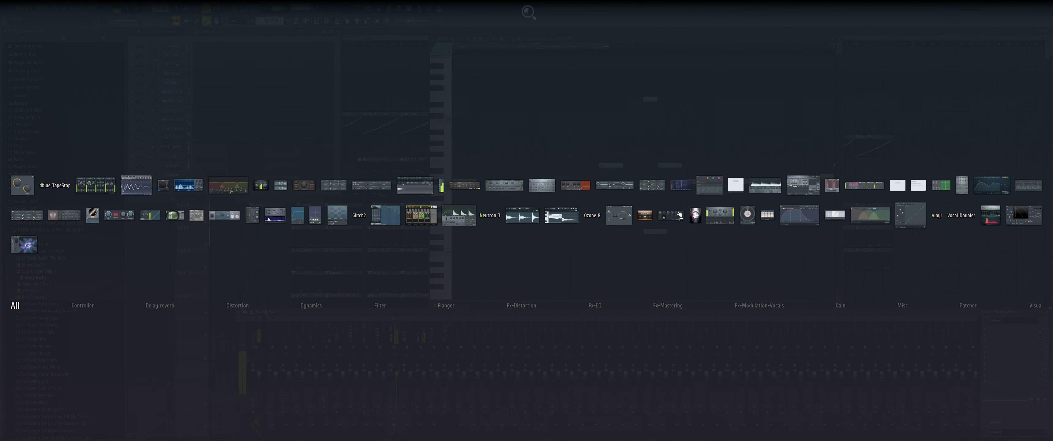
# - Put Fruity Limiter on Snare [Metro], send sum hh to Triangle3, and call up Triangle3's plugin picker
pyautogui.click(768, 187)
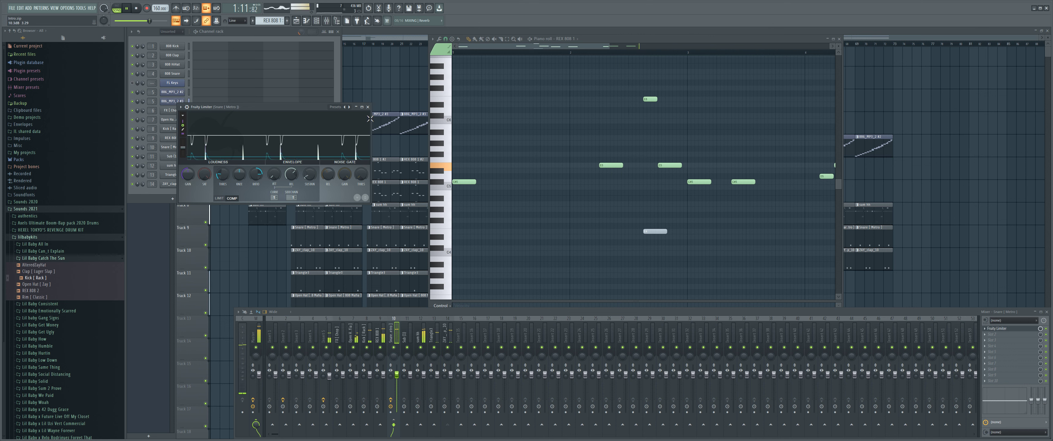
pyautogui.click(368, 108)
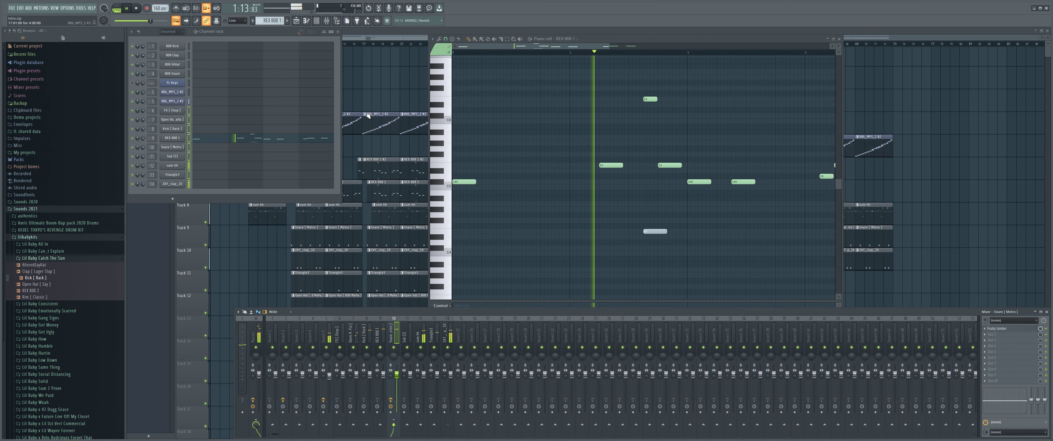
pyautogui.click(422, 334)
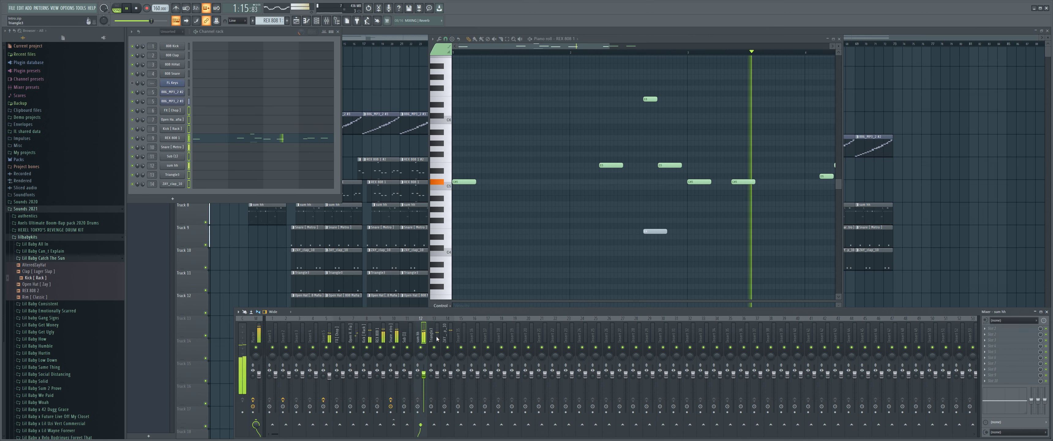
pyautogui.click(433, 334)
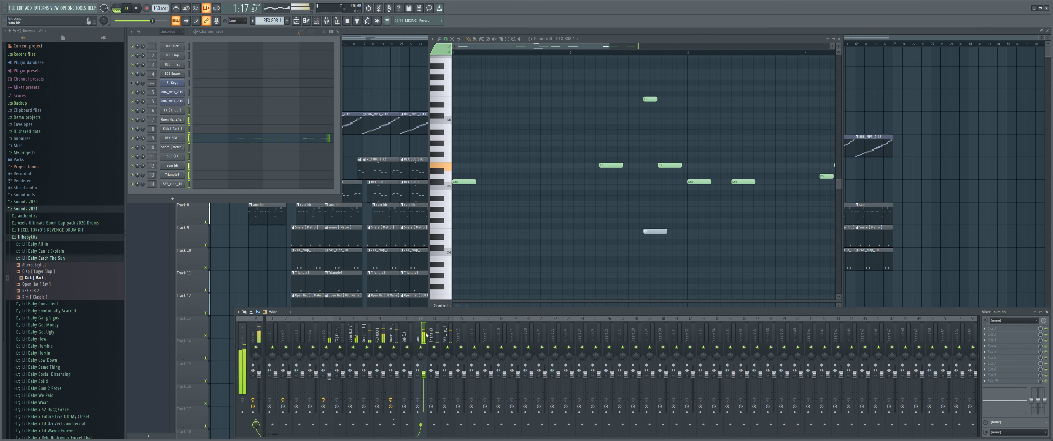
pyautogui.click(437, 425)
pyautogui.click(433, 334)
pyautogui.click(985, 329)
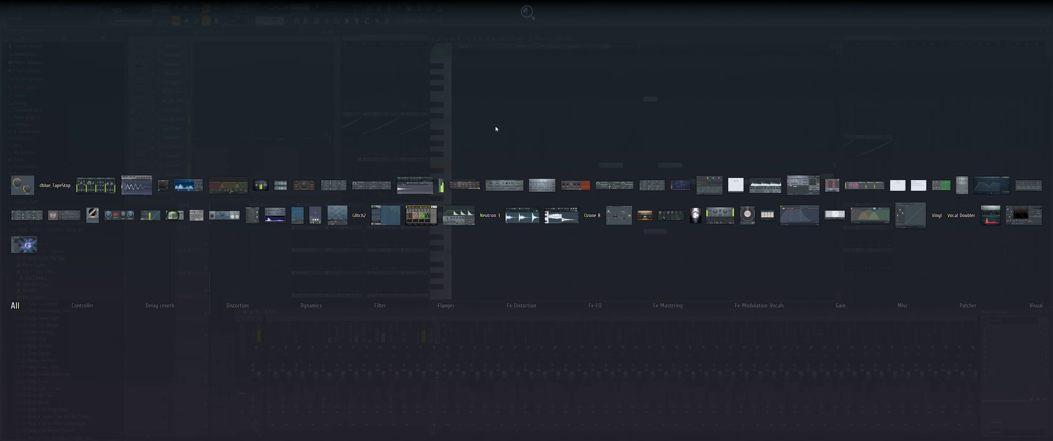
# - Load Fruity Limiter onto Triangle3 in compressor mode with a sidechain source and higher ratio
pyautogui.click(765, 185)
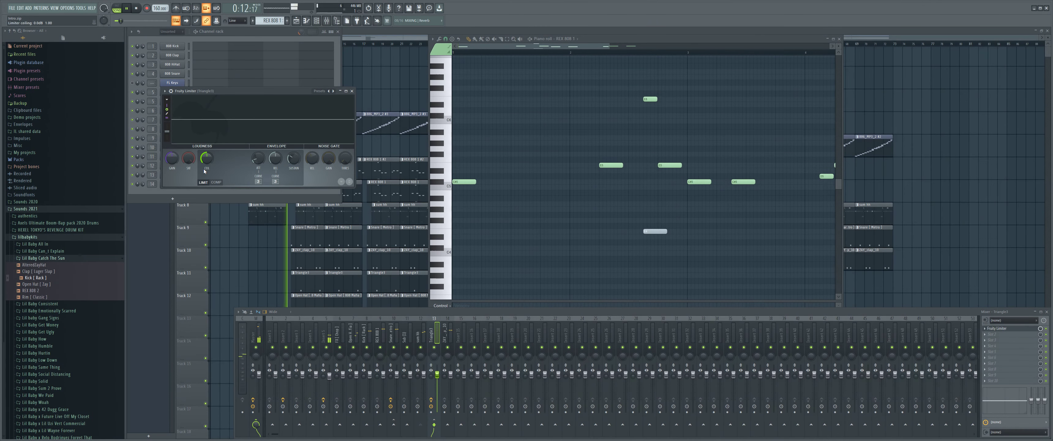
pyautogui.click(215, 183)
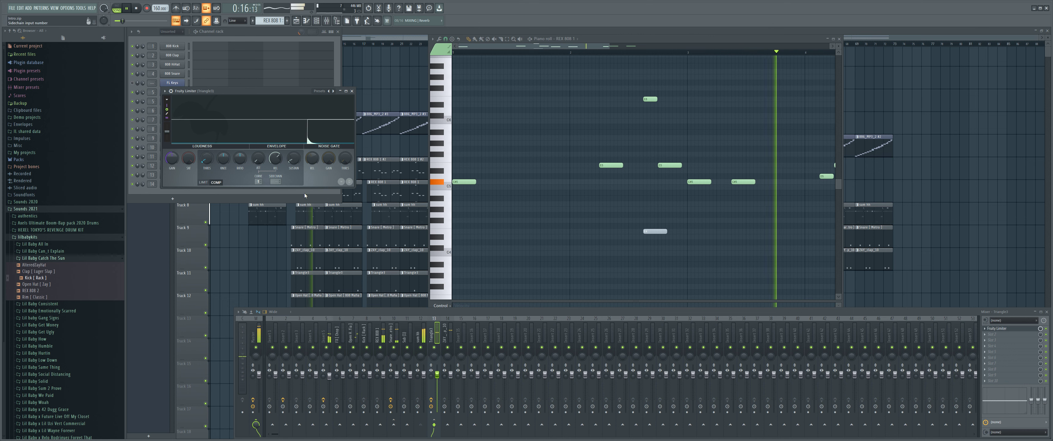
pyautogui.click(275, 182)
pyautogui.moveTo(240, 158); pyautogui.dragTo(240, 142)
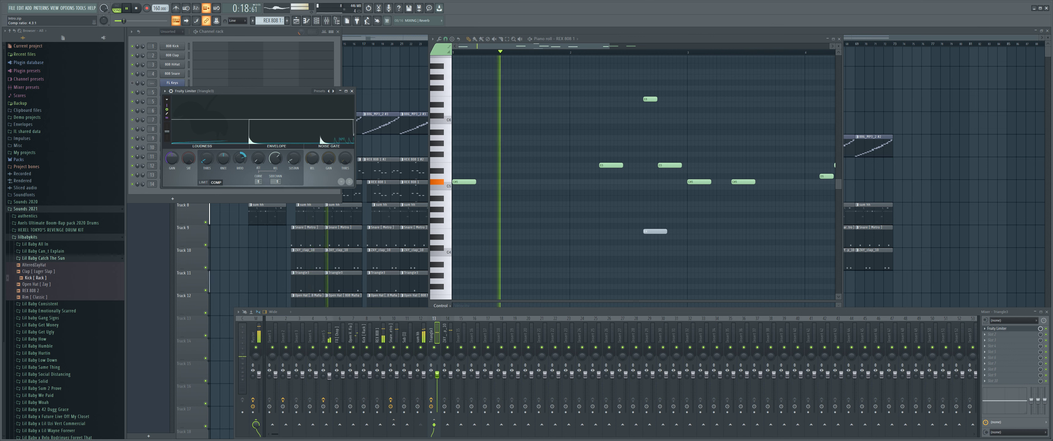
# - Send REX 808 1 (at a lowered level) and Snare [Metro] into Triangle3
pyautogui.click(421, 333)
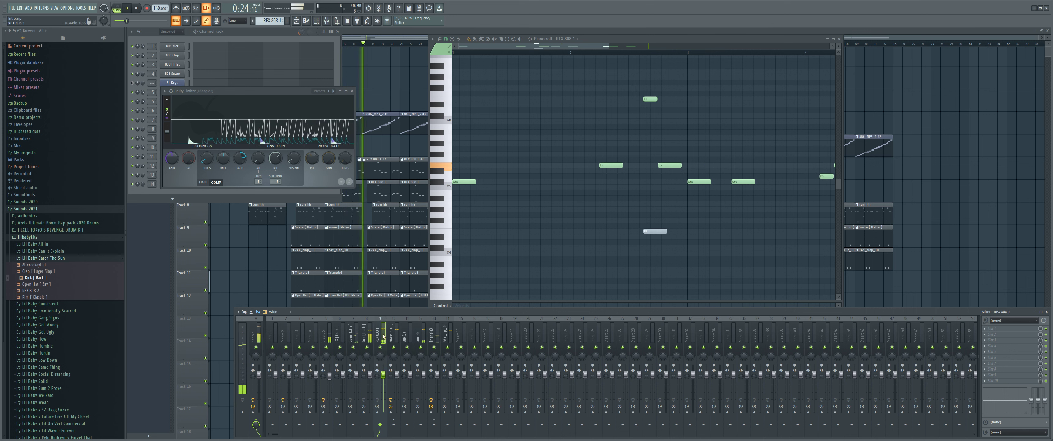
pyautogui.click(435, 424)
pyautogui.moveTo(434, 425); pyautogui.dragTo(434, 440)
pyautogui.click(421, 340)
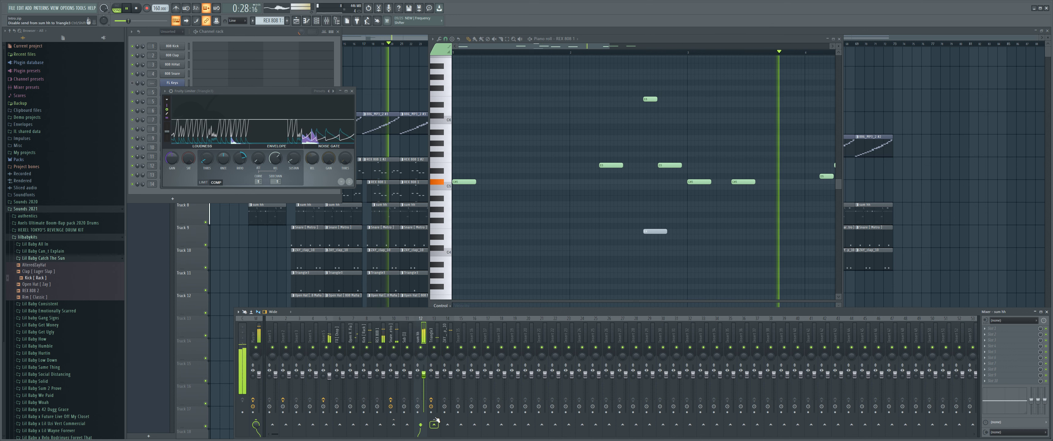
pyautogui.click(434, 338)
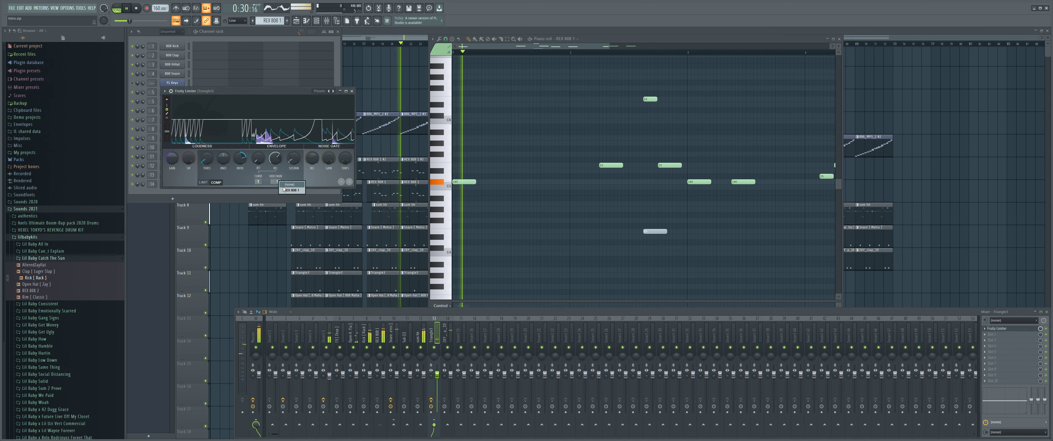
pyautogui.click(378, 334)
pyautogui.click(391, 334)
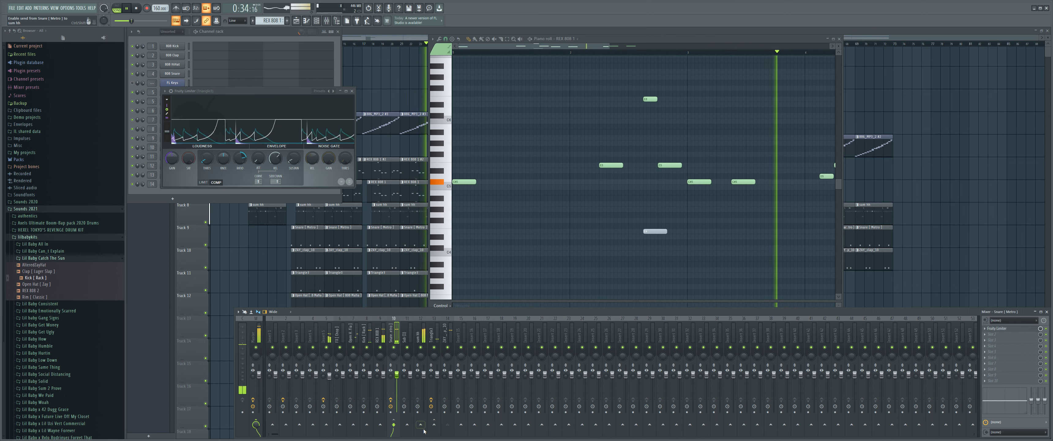
pyautogui.click(434, 425)
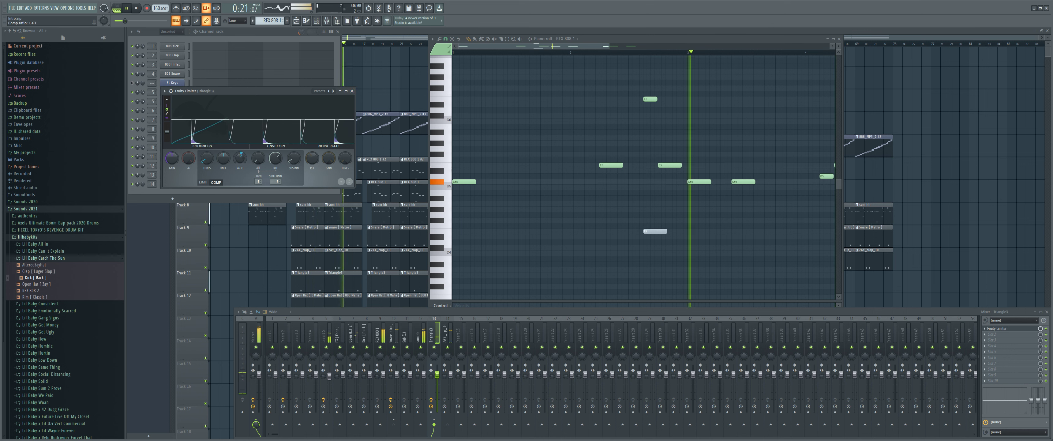
# - Check the Snare Metro insert's Fruity Limiter, then reselect the ZAY_clap_10 insert
pyautogui.click(352, 91)
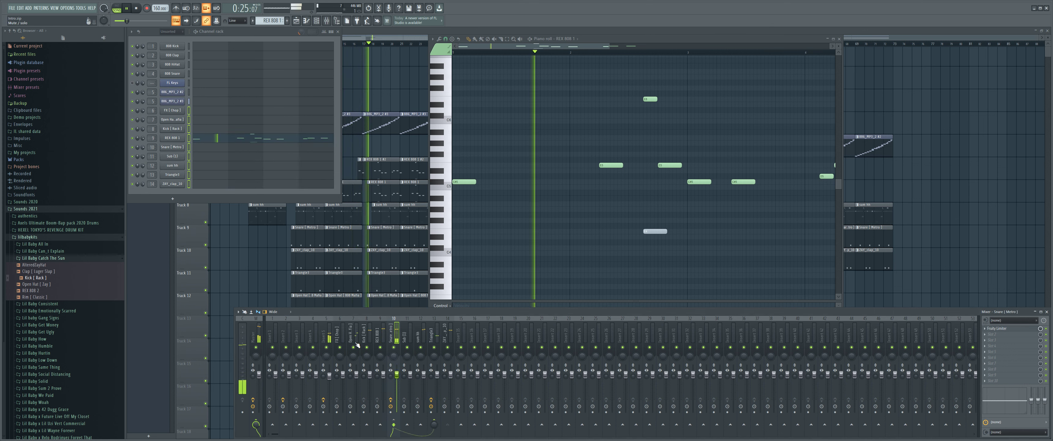
pyautogui.click(451, 336)
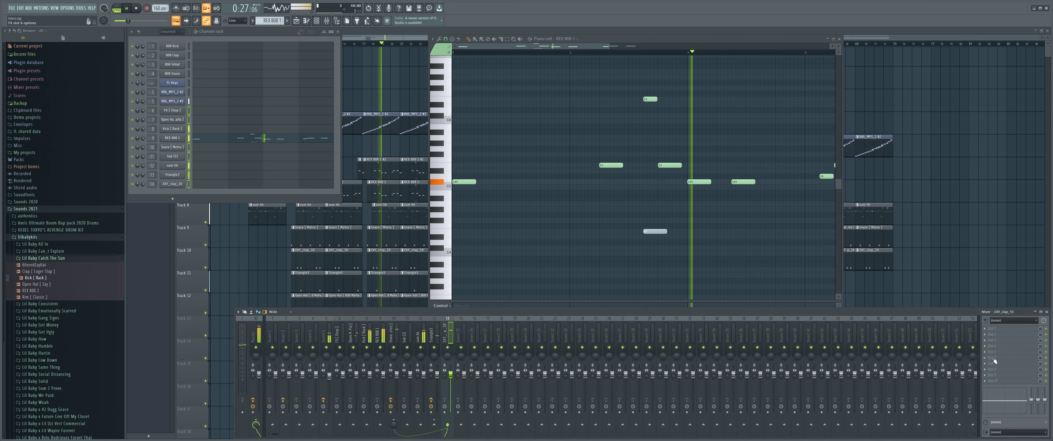
pyautogui.click(395, 336)
pyautogui.click(1010, 329)
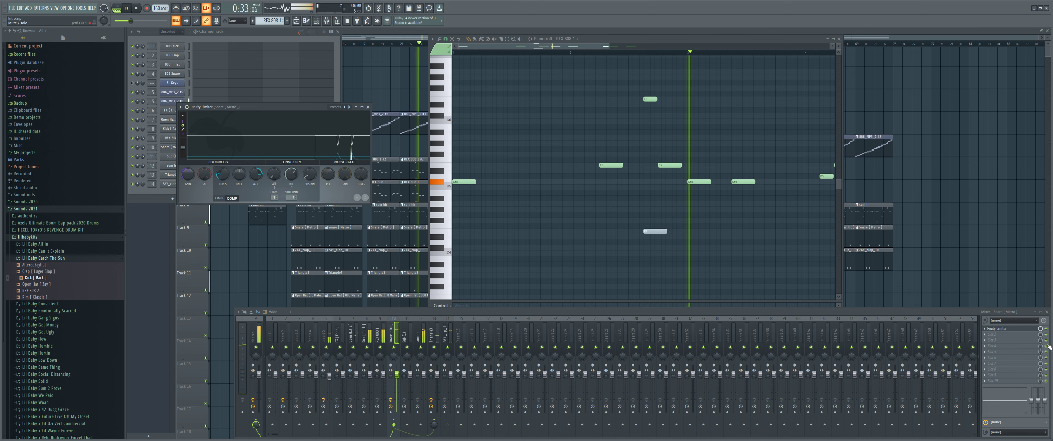
pyautogui.press('Escape')
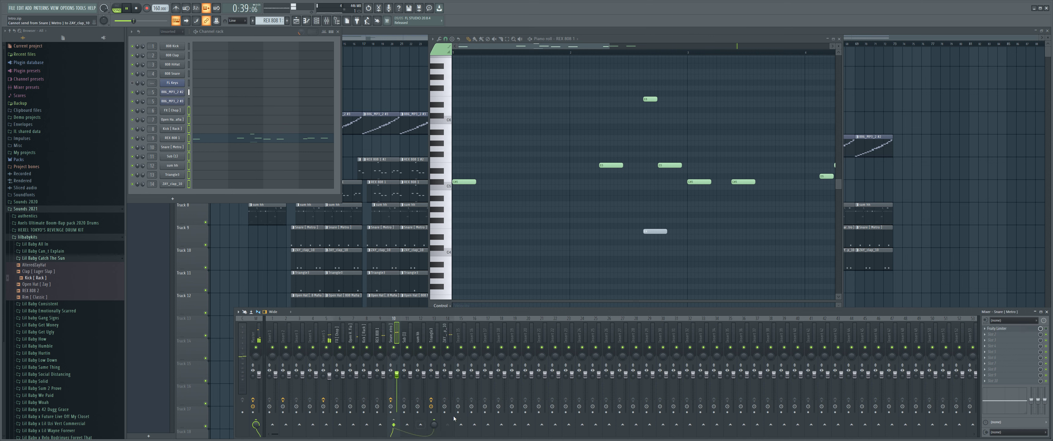
pyautogui.click(449, 330)
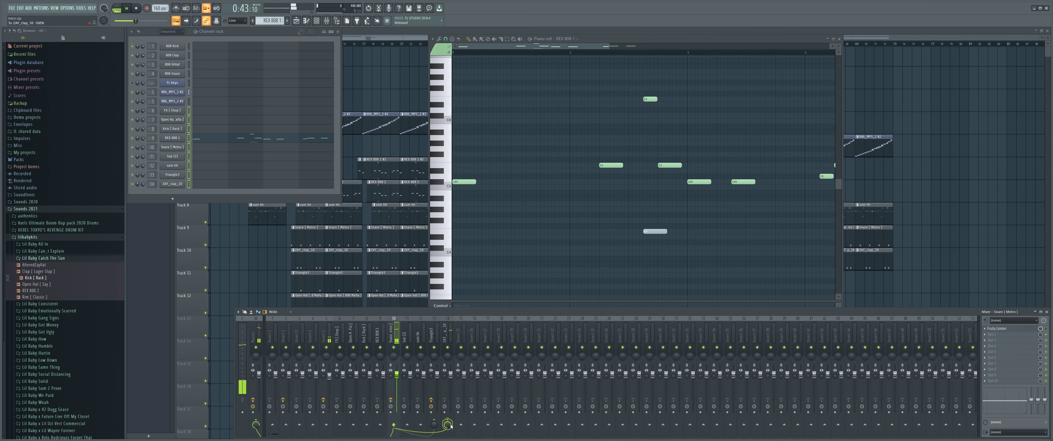
pyautogui.click(450, 334)
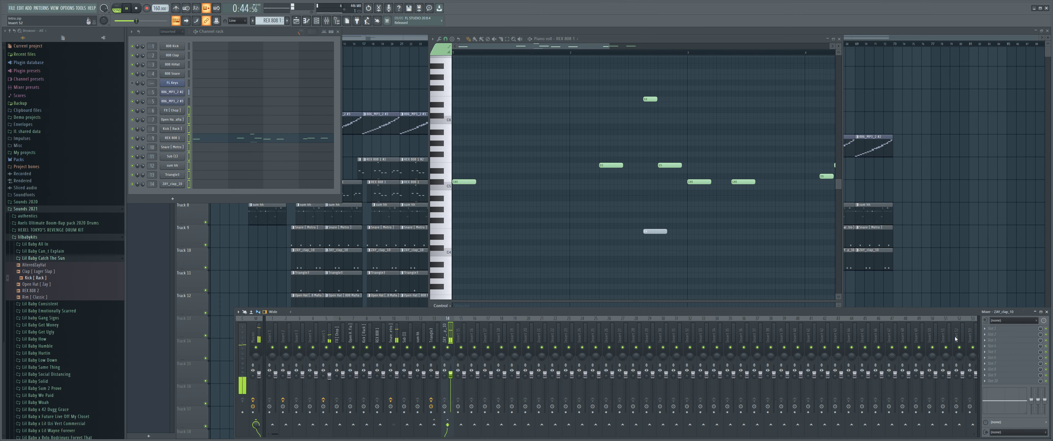
# - Add Fruity Limiter to ZAY_clap_10 with a 6.7:1 ratio and -20.6 dB threshold
pyautogui.click(986, 329)
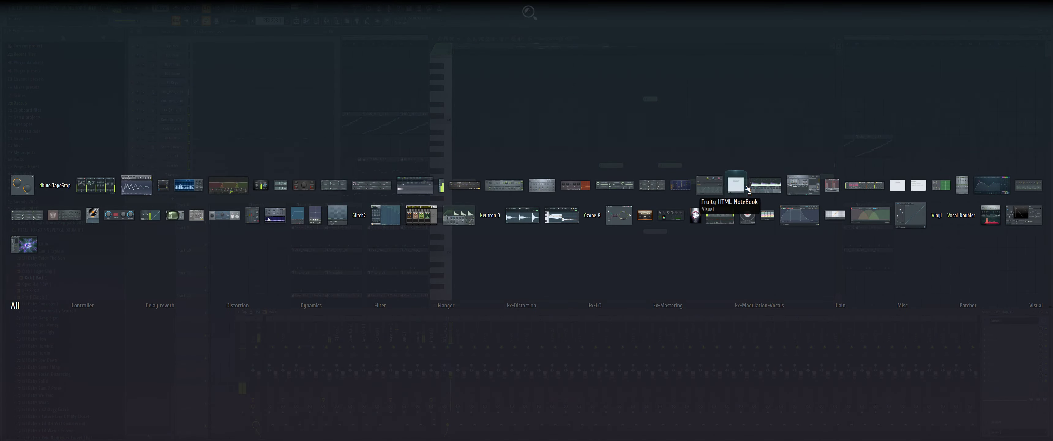
pyautogui.click(764, 184)
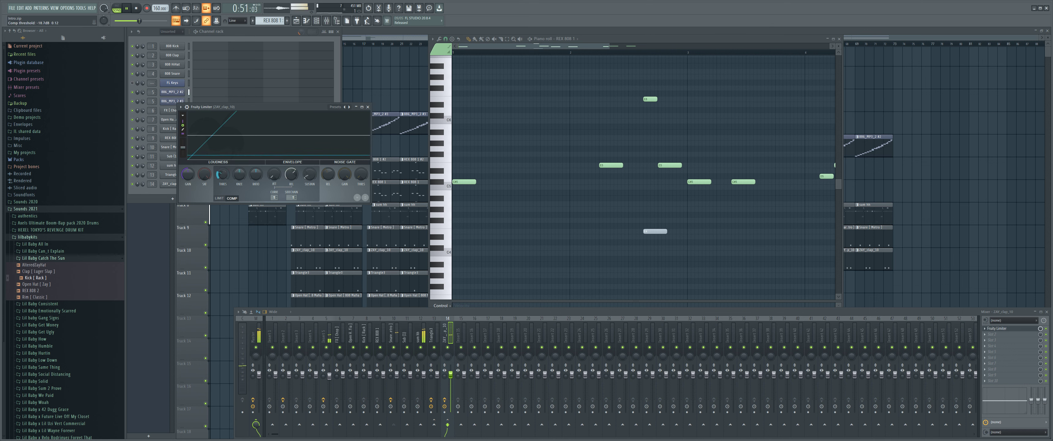
pyautogui.moveTo(255, 180); pyautogui.dragTo(254, 174)
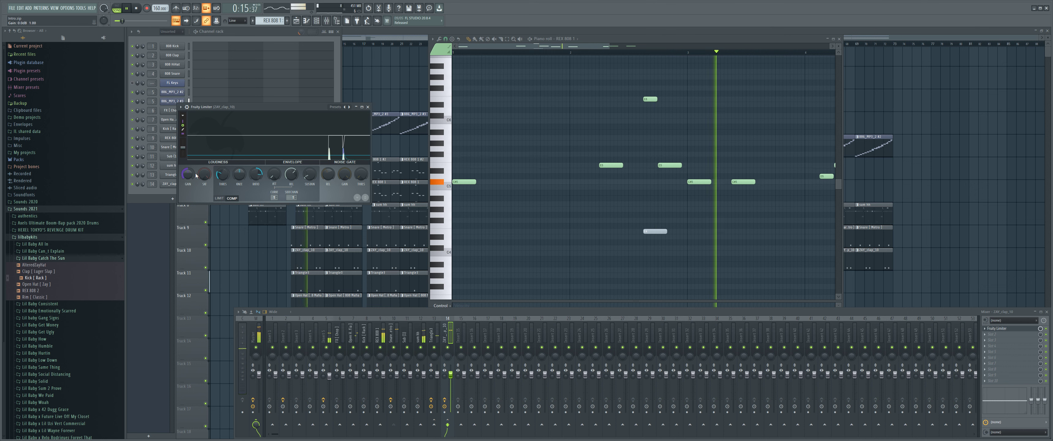
pyautogui.moveTo(222, 175); pyautogui.dragTo(291, 187)
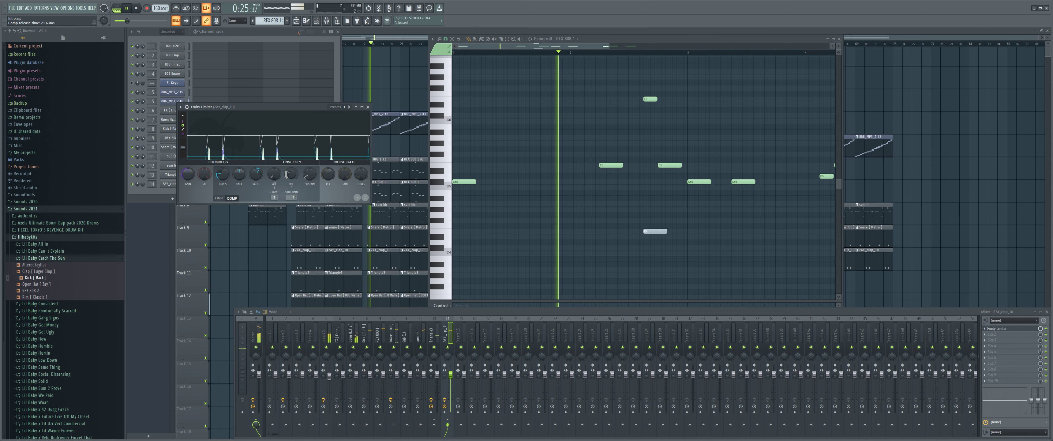
# - Set the release of Triangle3's Fruity Limiter to 26.02 ms
pyautogui.click(435, 334)
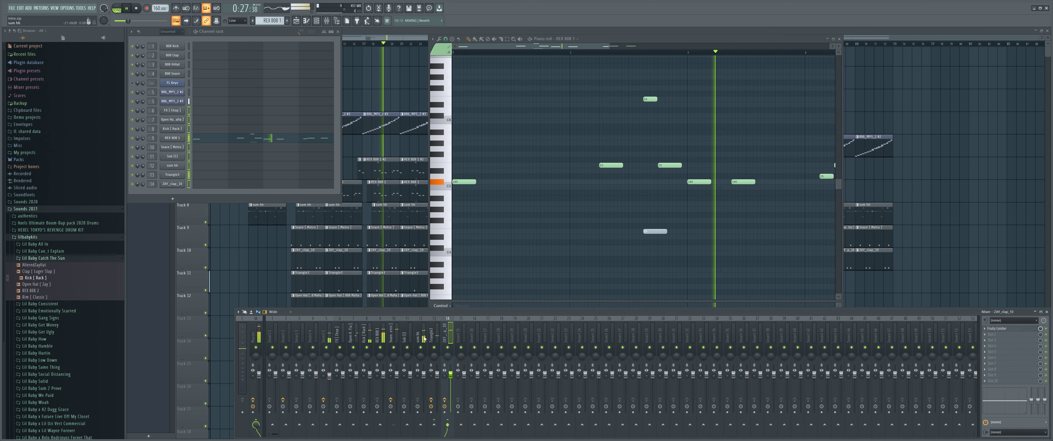
pyautogui.click(997, 329)
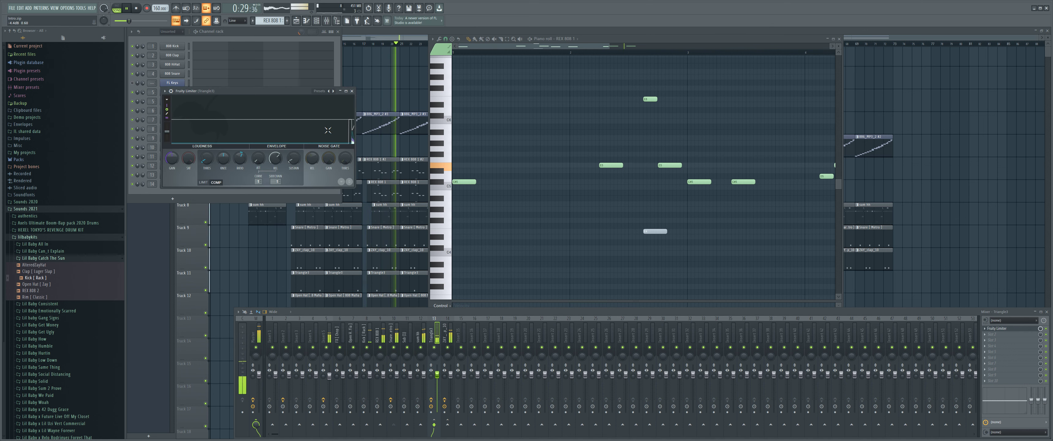
pyautogui.moveTo(275, 158); pyautogui.dragTo(275, 171)
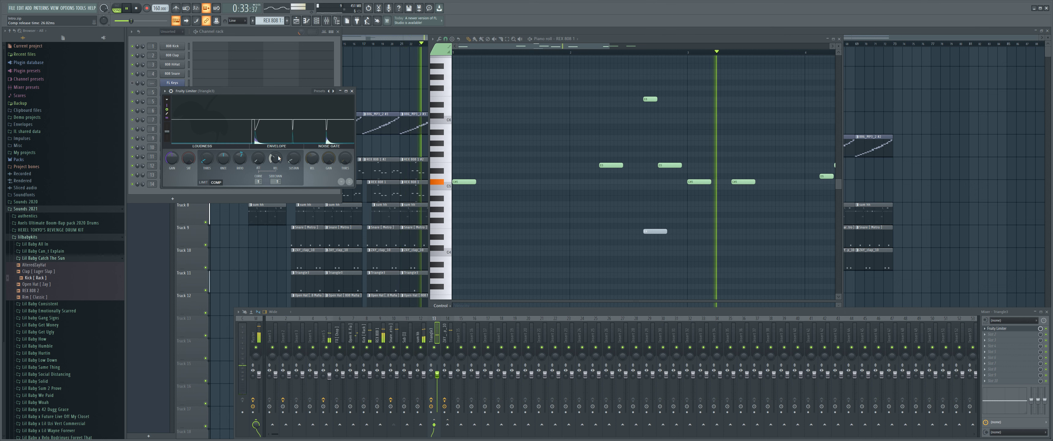
pyautogui.click(354, 92)
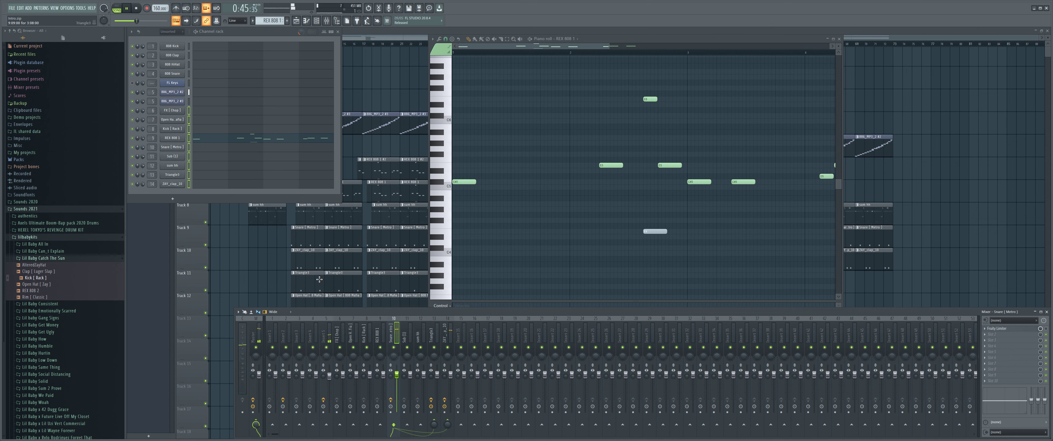
# - Load Fruity Chorus onto mixer Insert 5
pyautogui.click(328, 339)
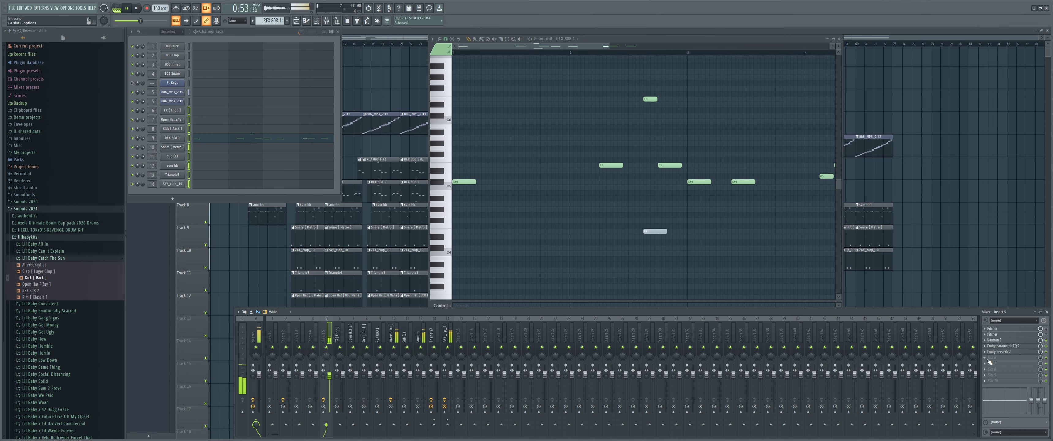
pyautogui.press('F8')
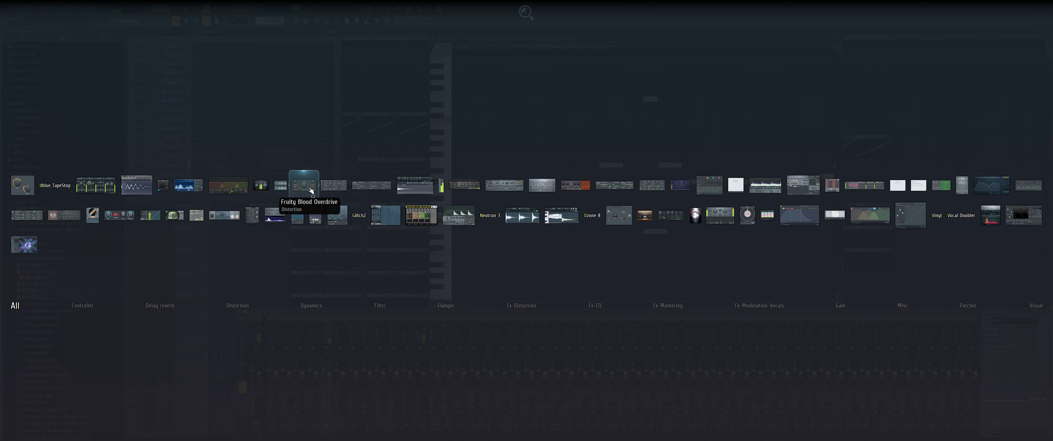
pyautogui.click(339, 188)
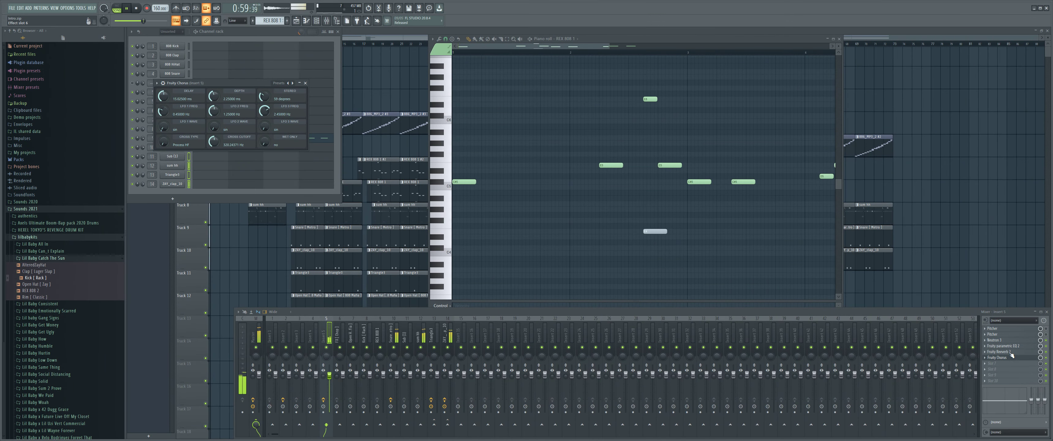
pyautogui.click(279, 83)
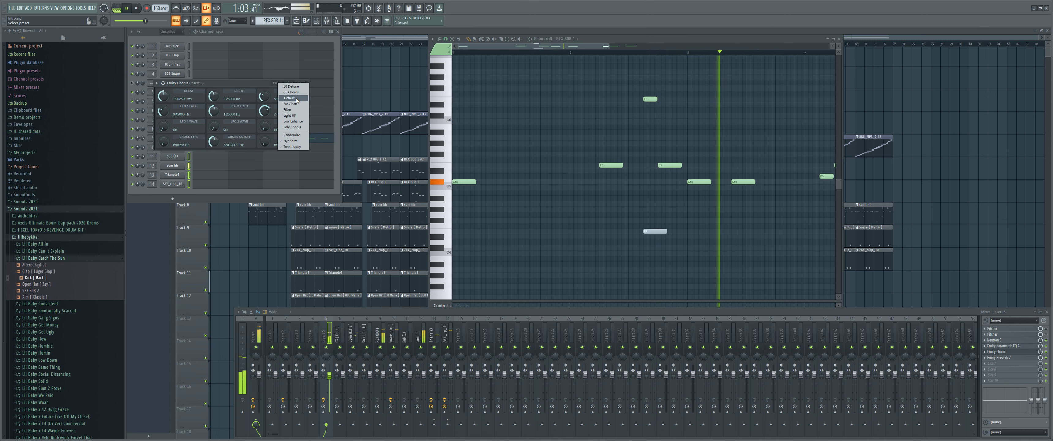
pyautogui.click(245, 85)
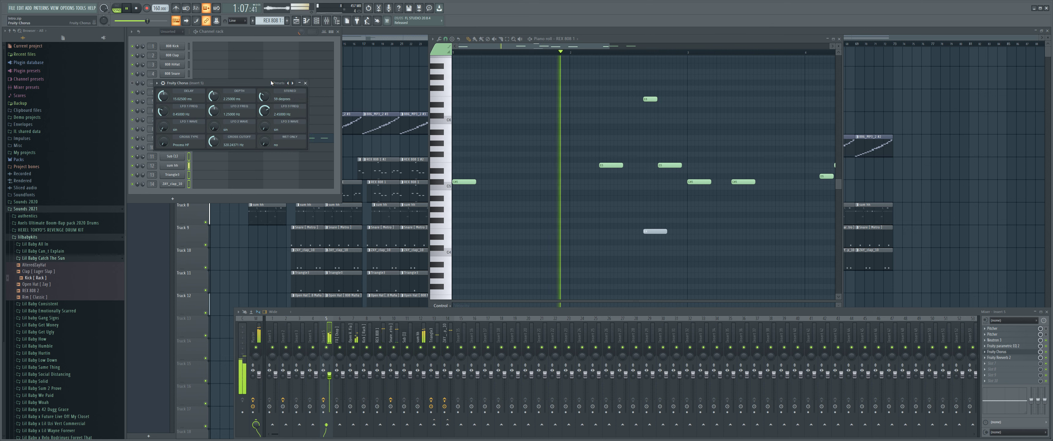
# - Audition the CE Chorus, Fat Clean, Filtro and Light HF presets, then return to Default and play
pyautogui.click(293, 83)
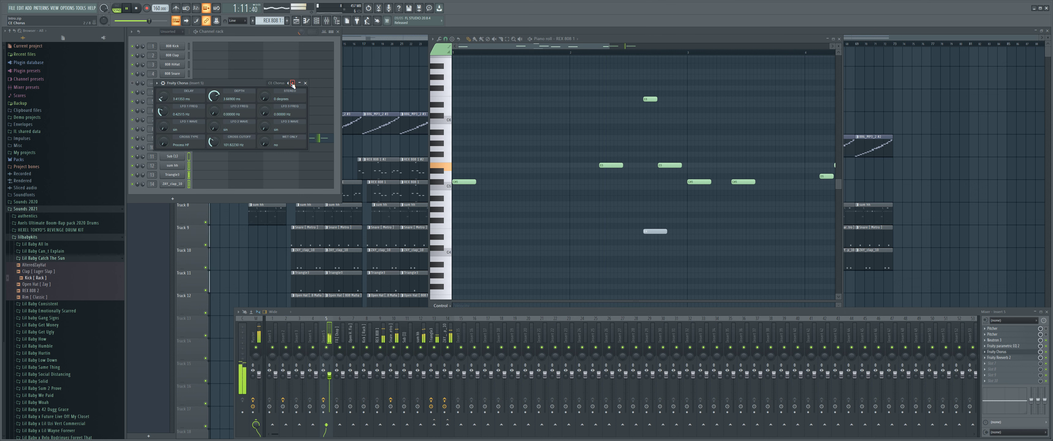
pyautogui.click(293, 83)
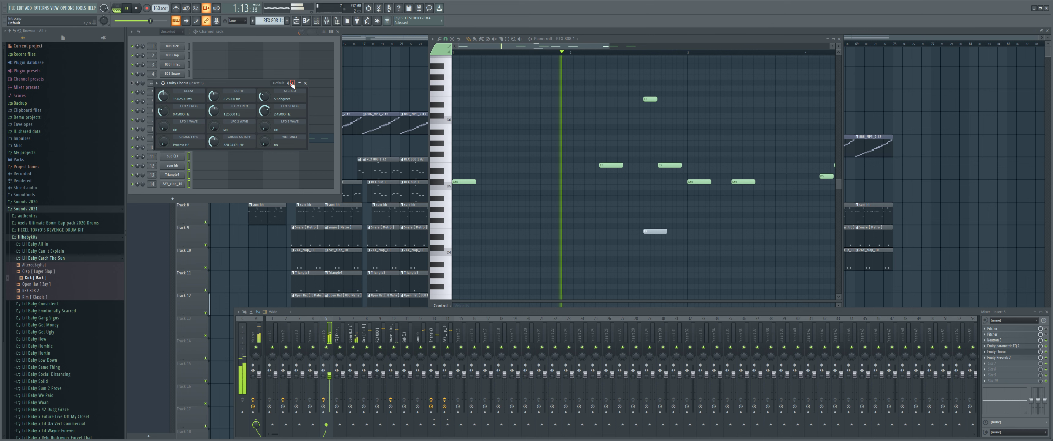
pyautogui.click(292, 83)
pyautogui.click(292, 83)
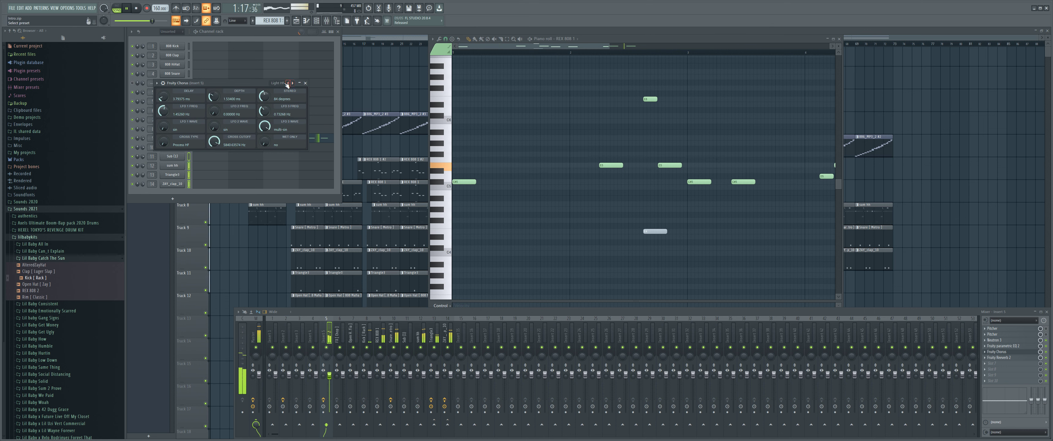
pyautogui.click(288, 83)
pyautogui.click(288, 83)
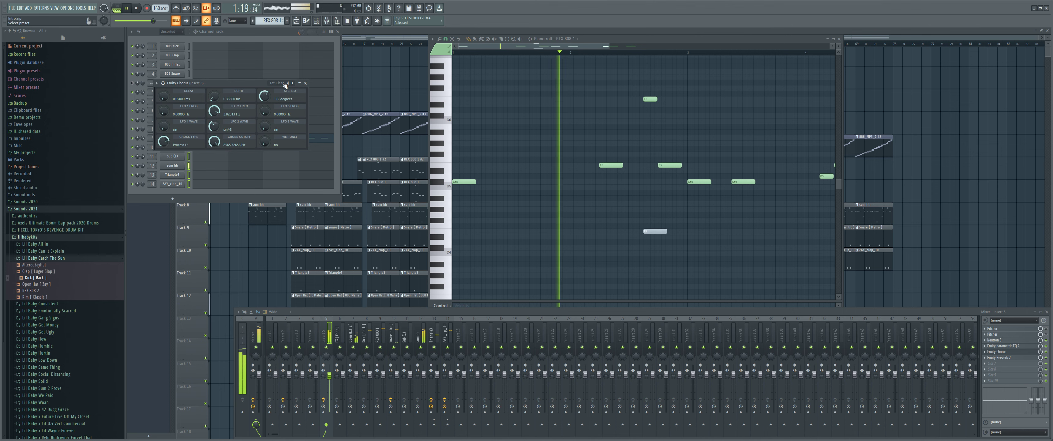
pyautogui.click(288, 83)
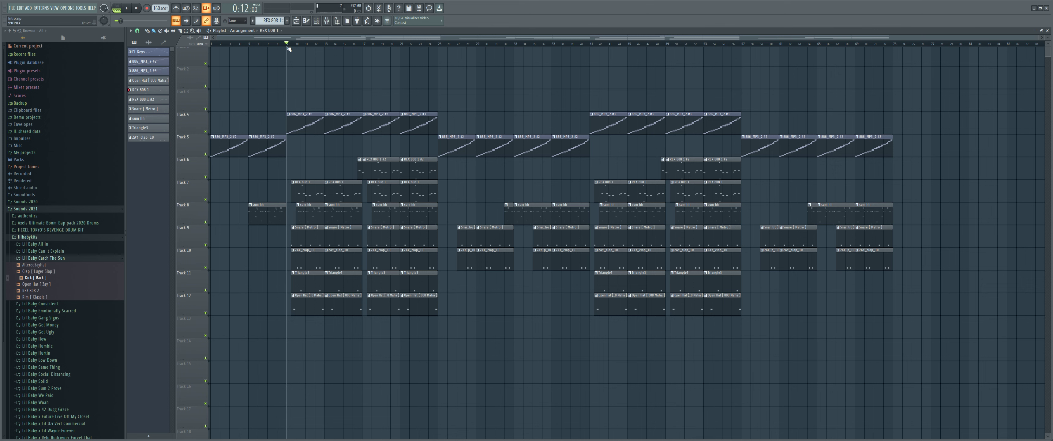
pyautogui.press('space')
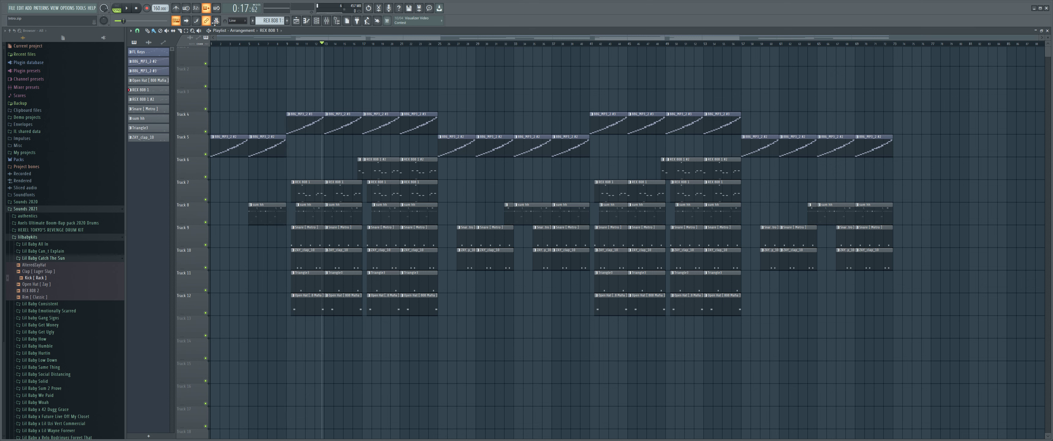
# - Snap to whole bars, select bars 9–13, and create a Chorus - Mix level automation clip
pyautogui.click(138, 30)
pyautogui.click(150, 124)
pyautogui.moveTo(287, 48); pyautogui.dragTo(324, 51)
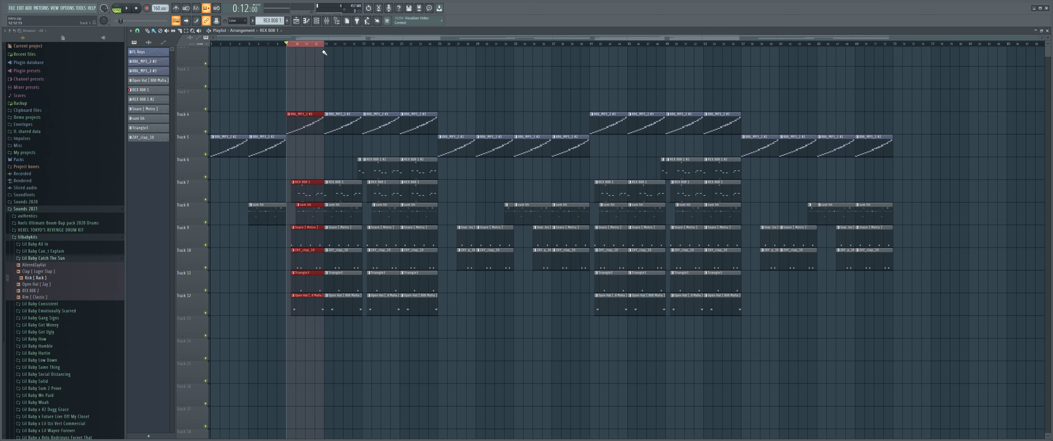
pyautogui.press('Tab')
pyautogui.press('Tab')
pyautogui.press('Tab')
pyautogui.press('Tab')
pyautogui.press('Tab')
pyautogui.press('Tab')
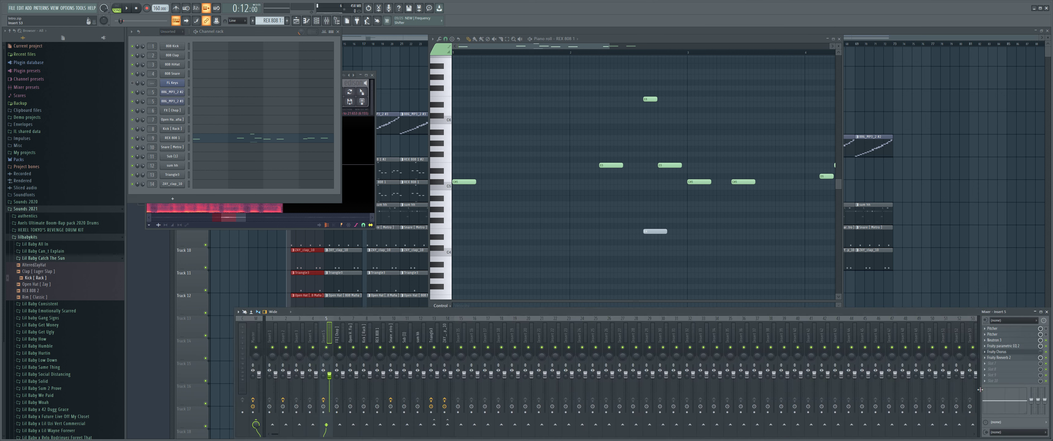
pyautogui.rightClick(1042, 355)
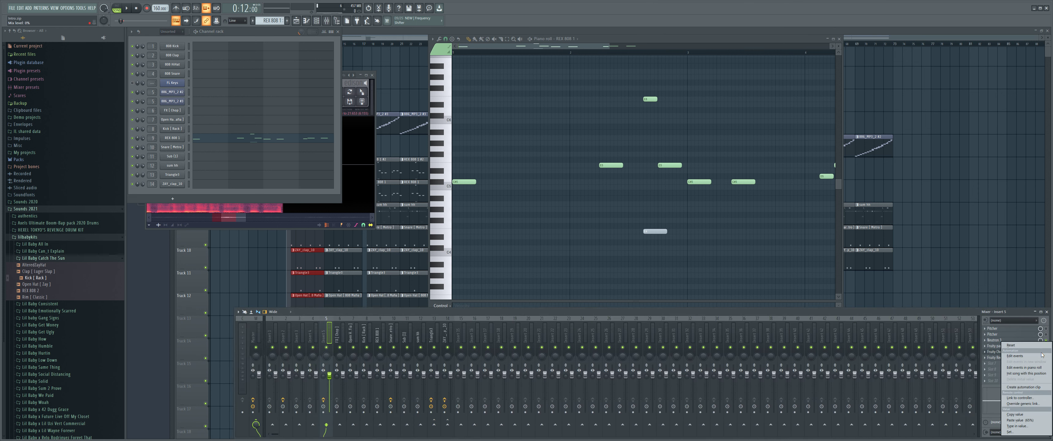
pyautogui.click(1023, 386)
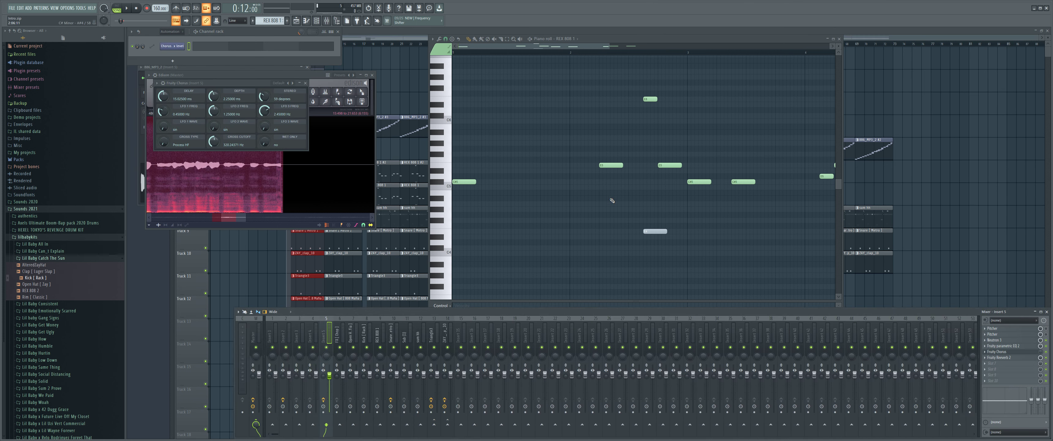
pyautogui.press('F12')
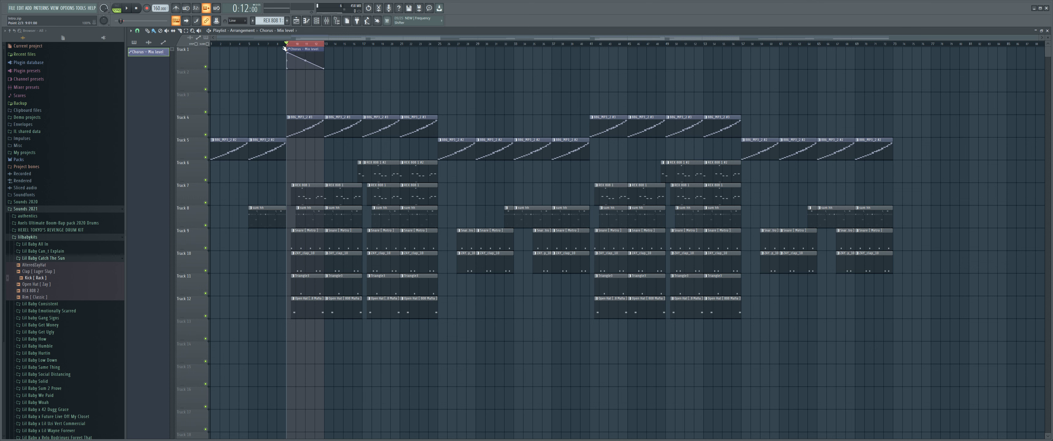
# - Remove the extra Chorus - Mix level clips from Track 1
pyautogui.rightClick(316, 55)
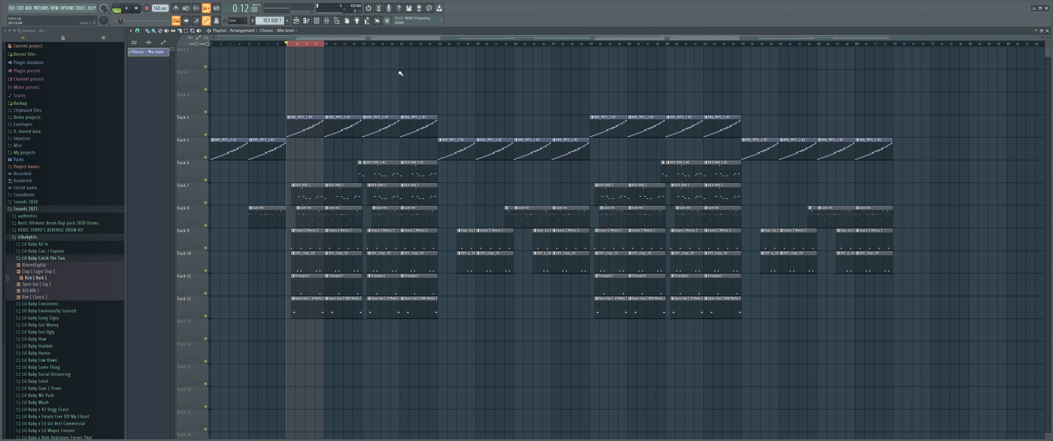
pyautogui.hotkey('ctrl', 'z')
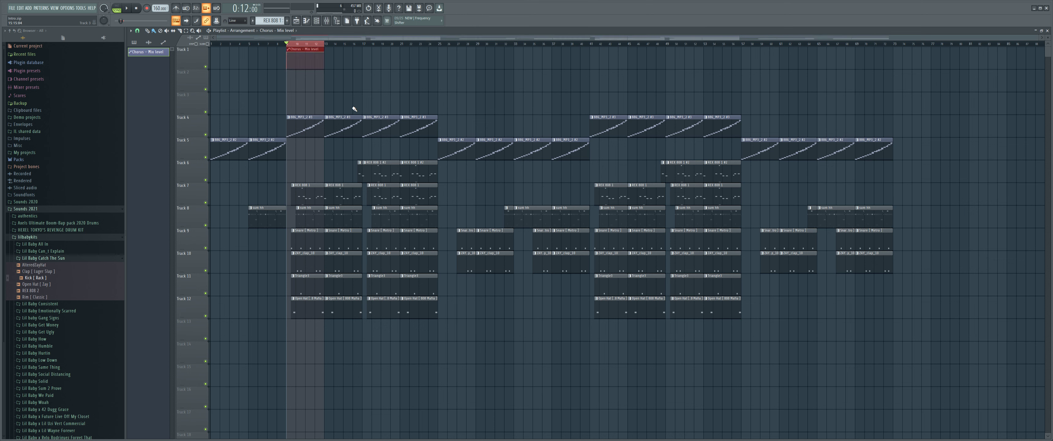
pyautogui.keyDown('ctrl'); pyautogui.moveTo(293, 49); pyautogui.dragTo(296, 51); pyautogui.keyUp('ctrl')
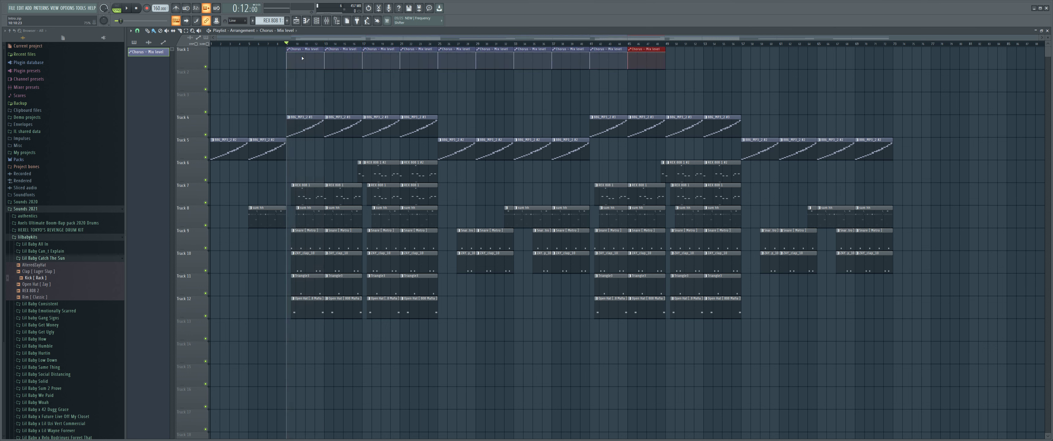
pyautogui.moveTo(457, 77)
pyautogui.mouseDown()
pyautogui.moveTo(483, 55)
pyautogui.moveTo(551, 50)
pyautogui.mouseUp()
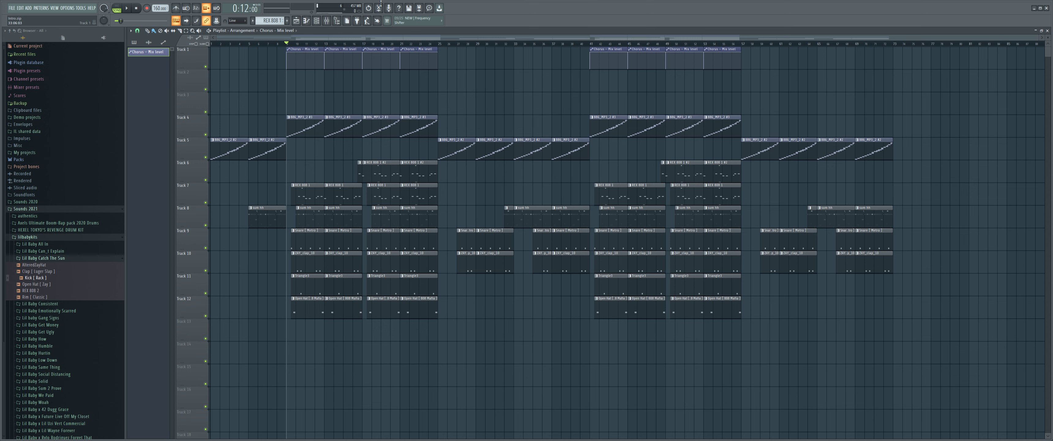
# - Play from around bar 5 and open the 886_MP3_2 #2 pattern in the Piano roll
pyautogui.press('space')
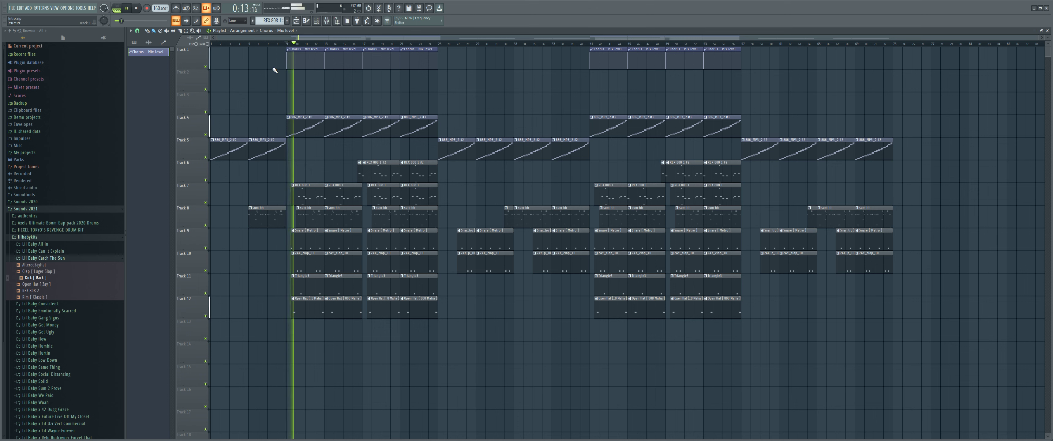
pyautogui.click(250, 43)
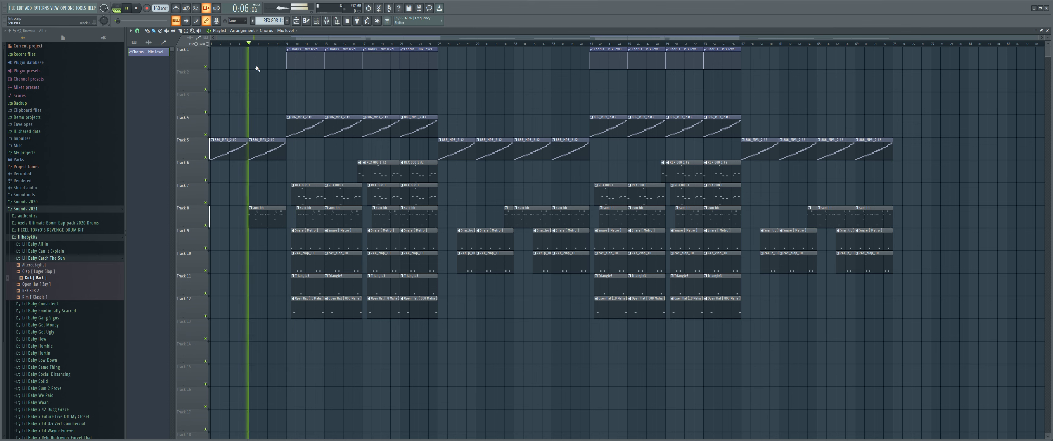
pyautogui.doubleClick(259, 158)
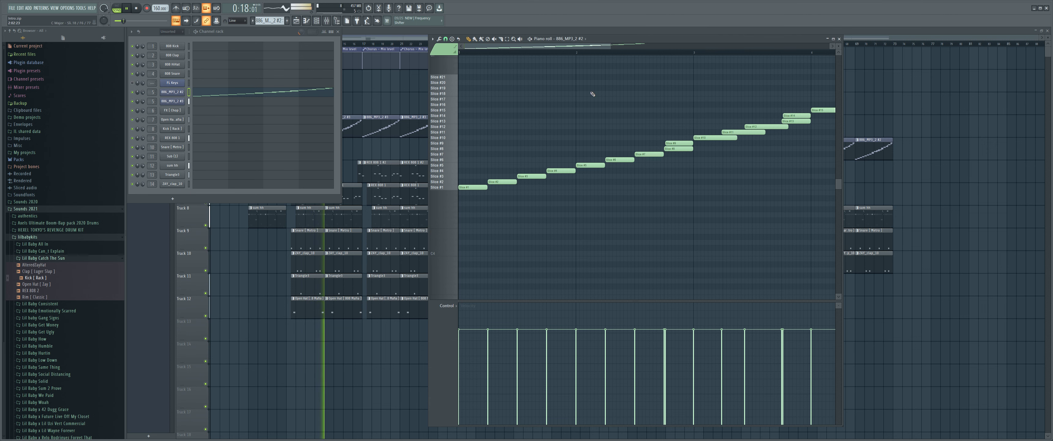
# - Close the Piano roll and Channel rack, check the 886_MP3_2 sample, and paint a Triangle3 clip on Track 11 near bar 29
pyautogui.press('F7')
pyautogui.press('F6')
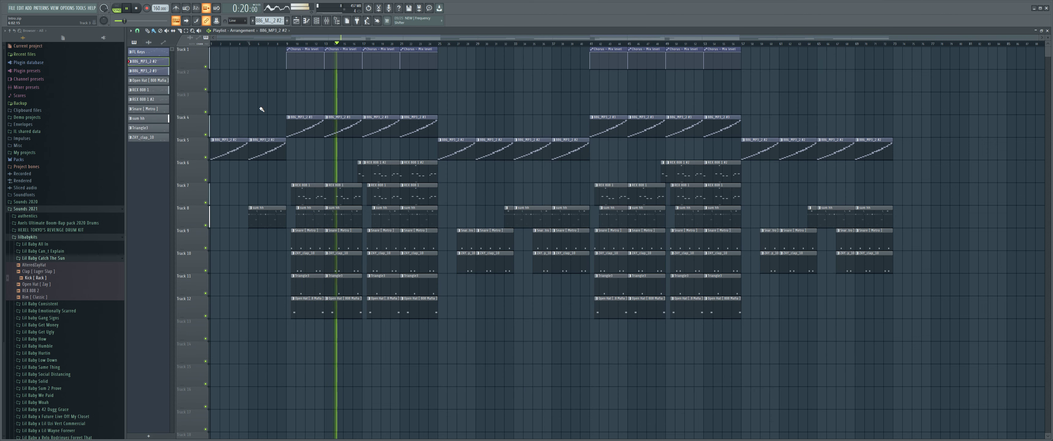
pyautogui.click(327, 22)
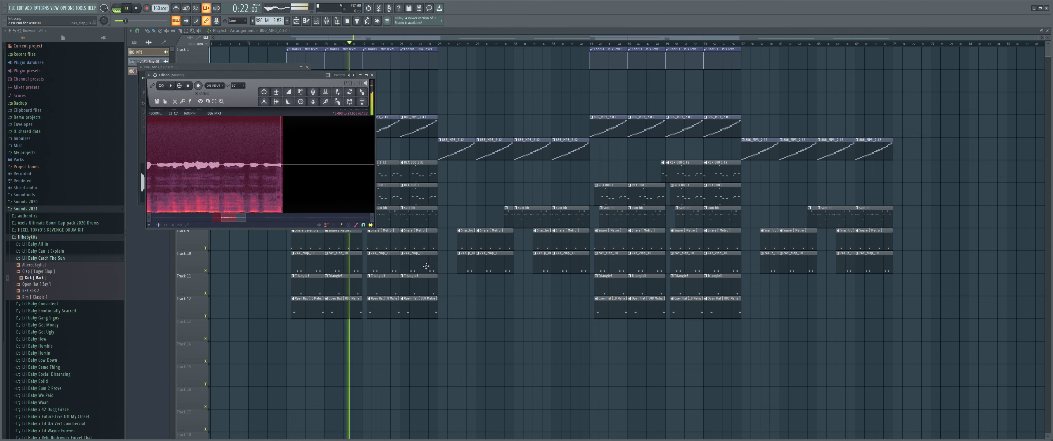
pyautogui.press('F6')
pyautogui.click(327, 21)
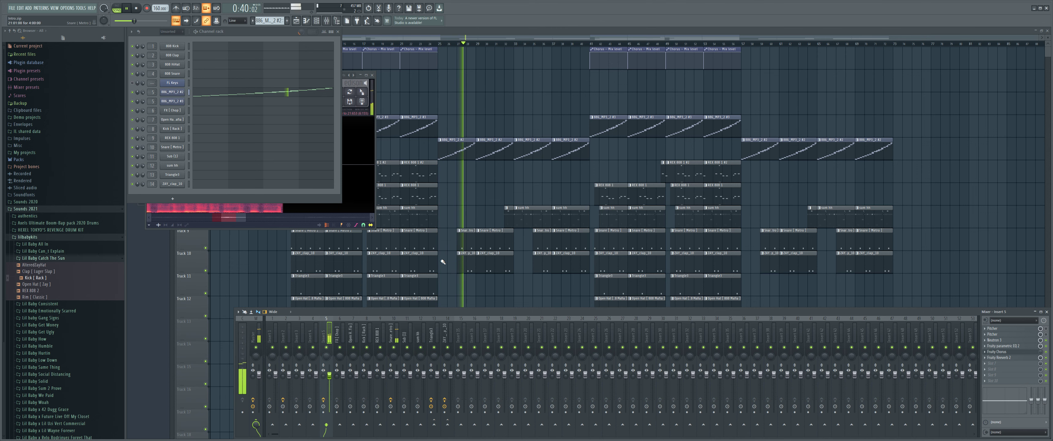
pyautogui.moveTo(527, 292); pyautogui.dragTo(482, 264)
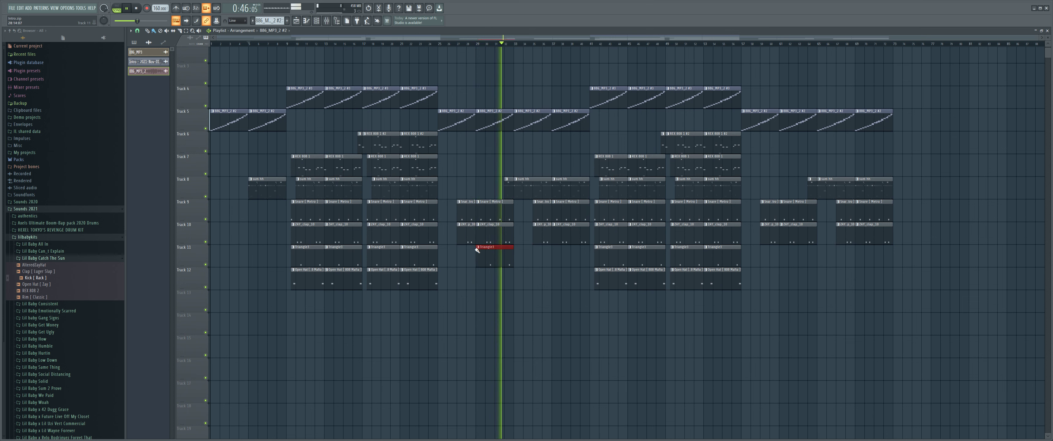
# - Copy an Open Hat clip to bar 37 on Track 12, end it at bar 39, and shorten the last Open Hat clip
pyautogui.moveTo(420, 288); pyautogui.dragTo(572, 289)
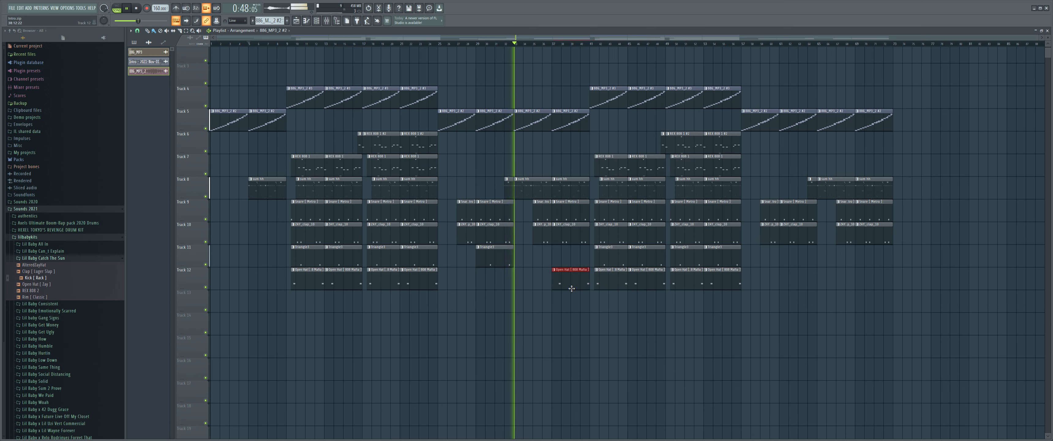
pyautogui.moveTo(472, 259); pyautogui.dragTo(884, 284)
pyautogui.keyDown('ctrl'); pyautogui.click(945, 220); pyautogui.keyUp('ctrl')
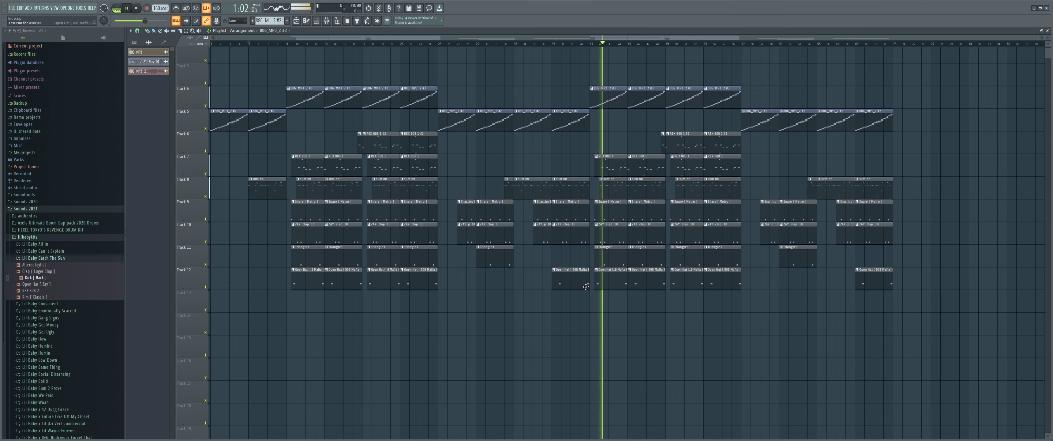
pyautogui.moveTo(589, 287); pyautogui.dragTo(570, 288)
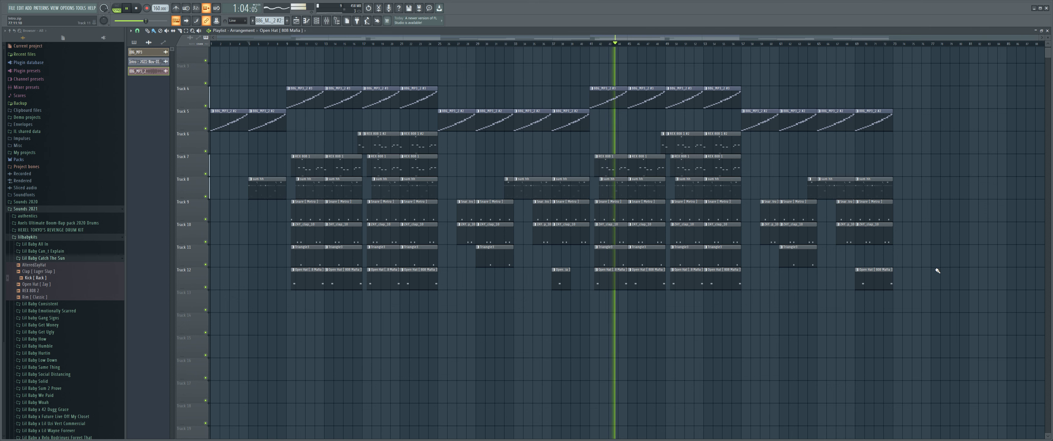
pyautogui.moveTo(892, 285); pyautogui.dragTo(875, 285)
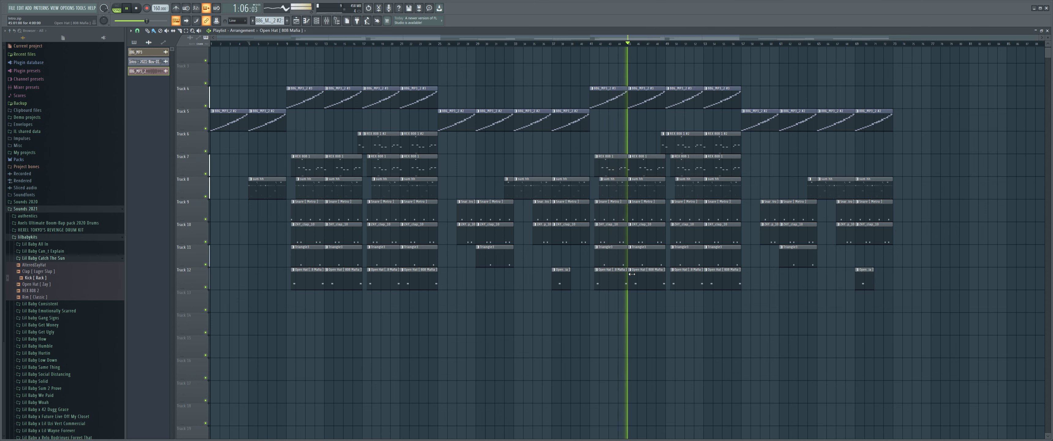
pyautogui.moveTo(765, 87); pyautogui.dragTo(932, 378)
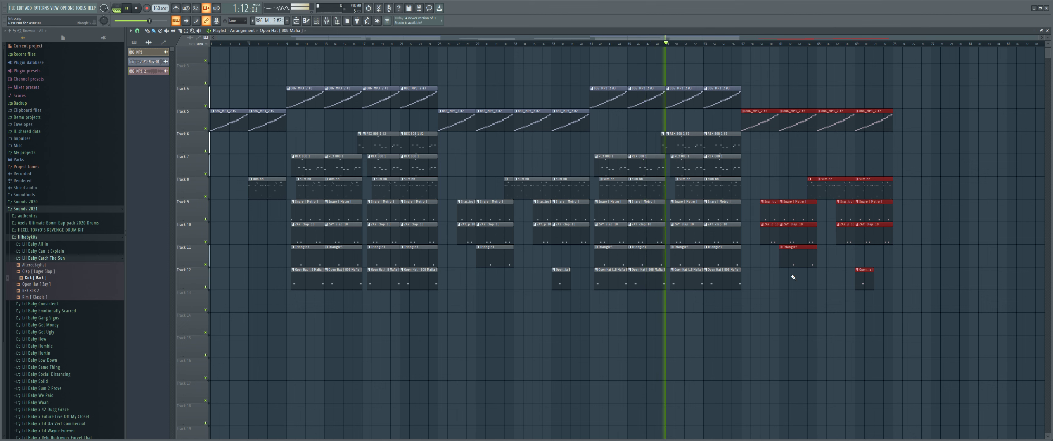
# - Send Kick to REX 808 1 and add a Fruity Limiter there with sidechain input 1 and 6.5:1 ratio
pyautogui.click(327, 21)
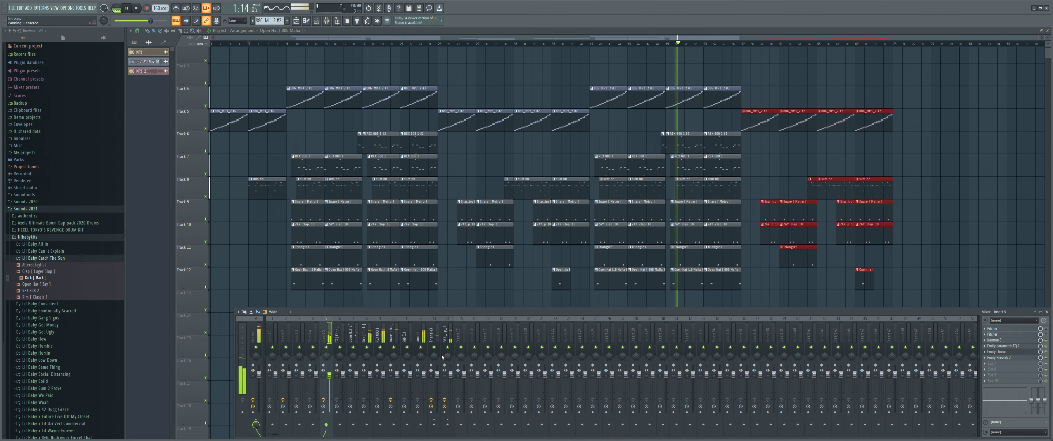
pyautogui.click(381, 425)
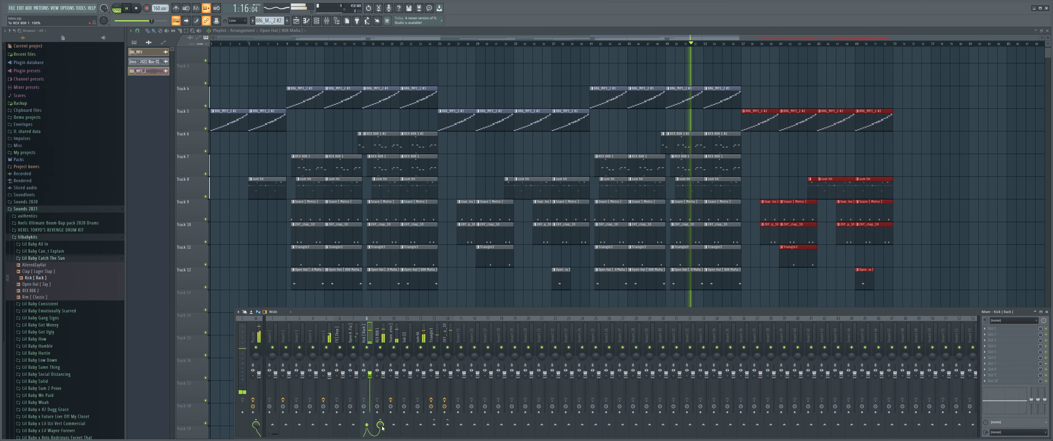
pyautogui.click(380, 335)
pyautogui.click(987, 328)
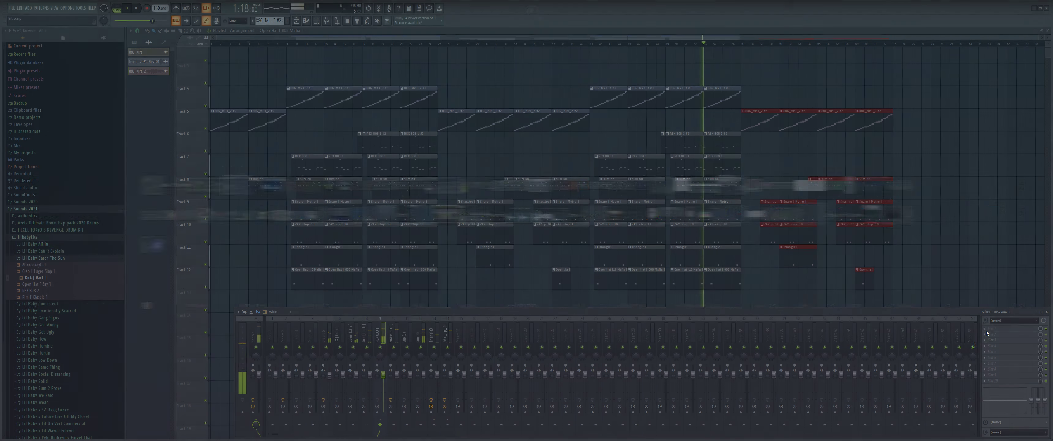
pyautogui.click(765, 186)
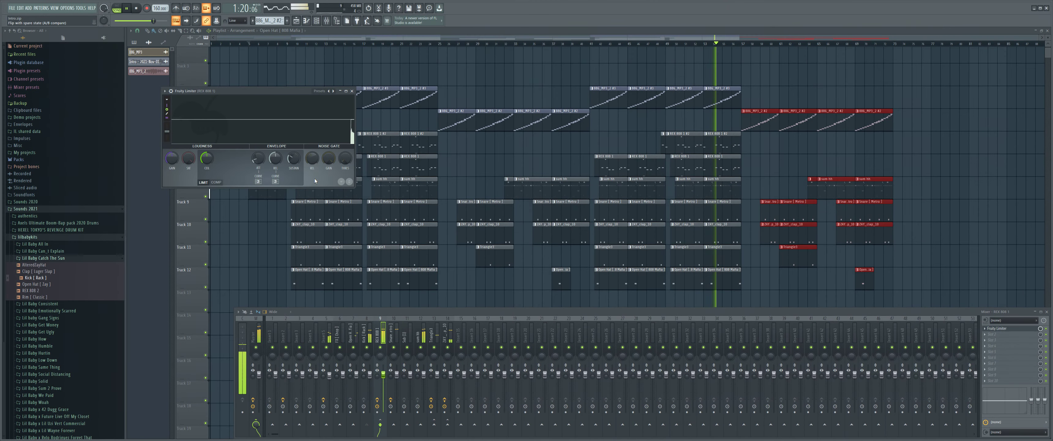
pyautogui.moveTo(278, 184); pyautogui.dragTo(246, 135)
pyautogui.press('space')
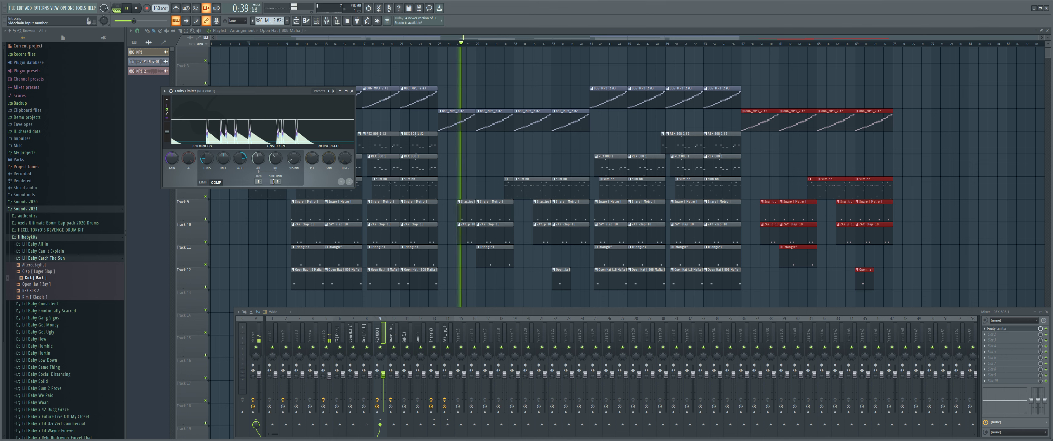
pyautogui.moveTo(247, 162); pyautogui.dragTo(247, 159)
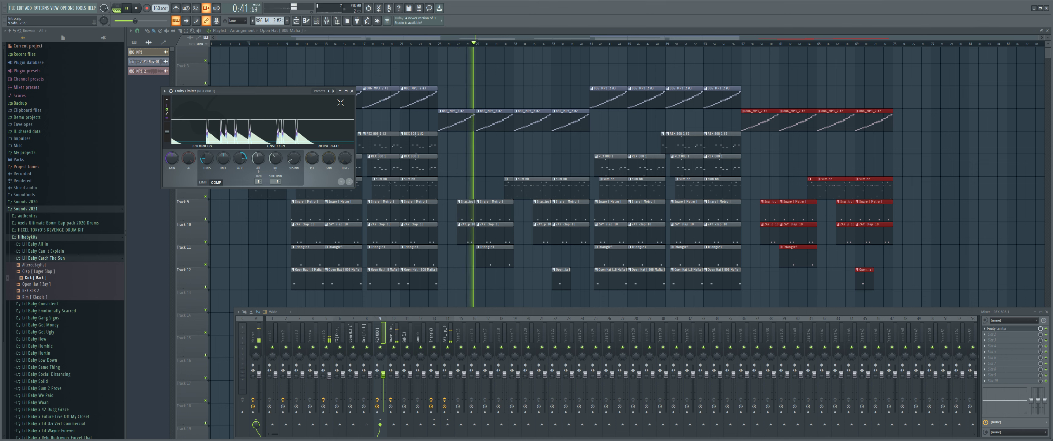
pyautogui.click(352, 91)
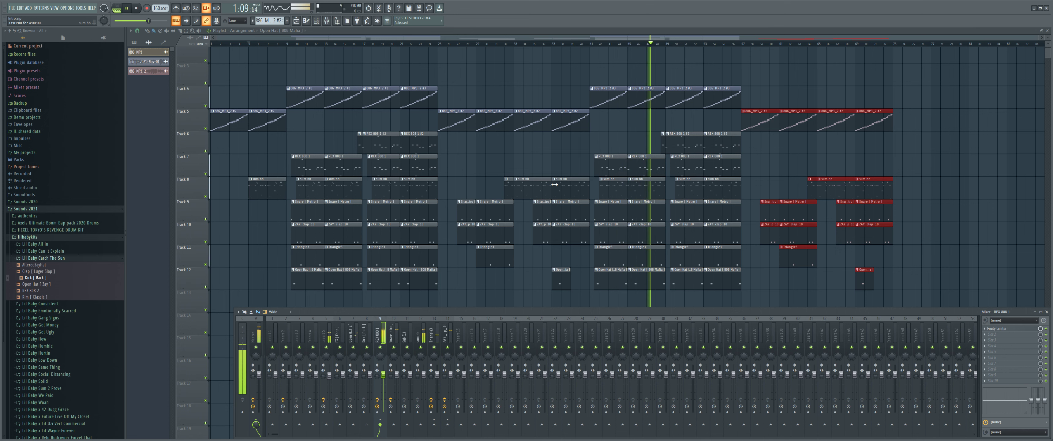
# - Hide the Mixer, copy Track 8–12 clips out to bars 76–89, and delete the clips at bars 61–71
pyautogui.click(924, 152)
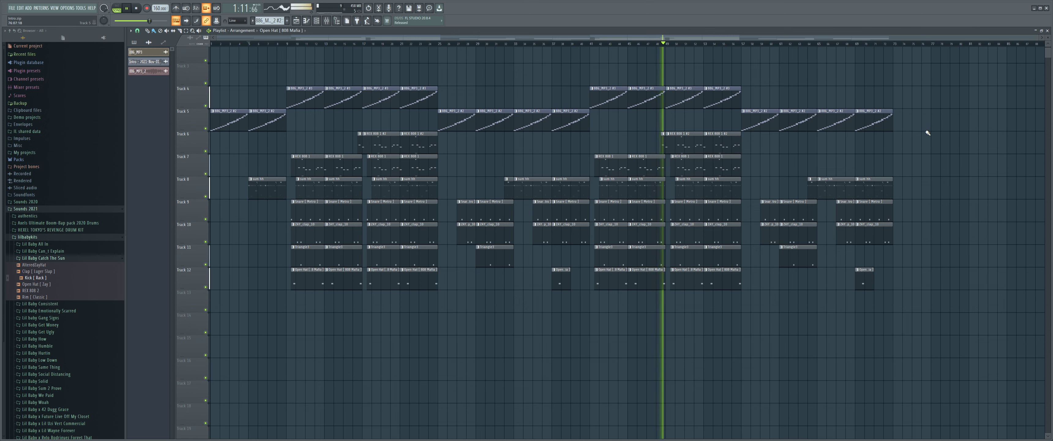
pyautogui.moveTo(759, 153); pyautogui.dragTo(899, 313)
pyautogui.moveTo(840, 193); pyautogui.dragTo(993, 191)
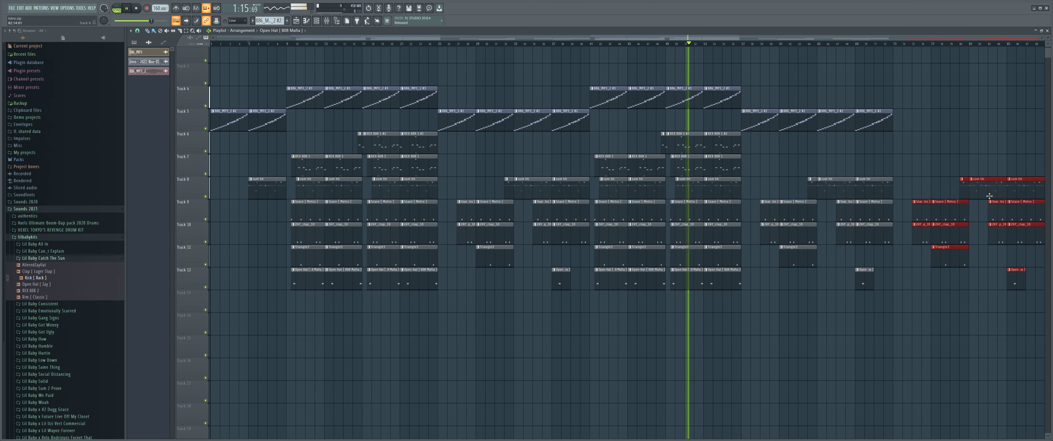
pyautogui.moveTo(775, 153); pyautogui.dragTo(893, 311)
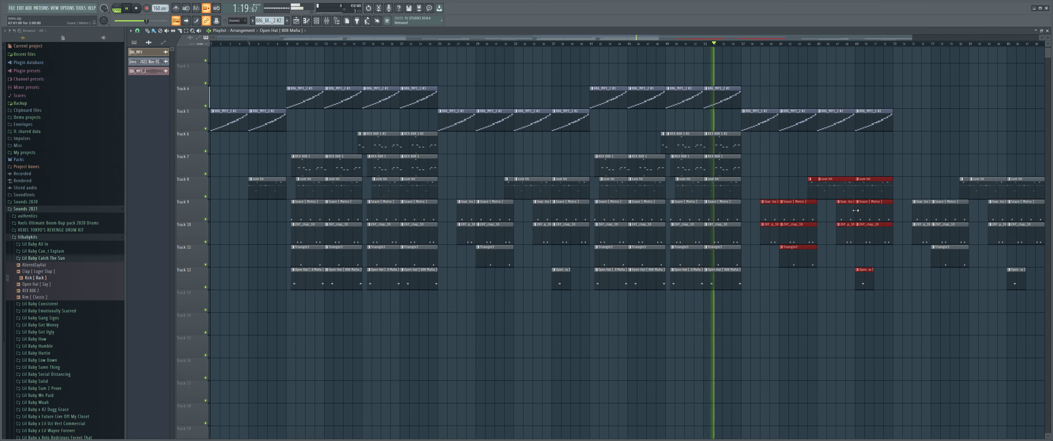
pyautogui.press('Delete')
# - Duplicate the Tracks 6–12 drum clips to bars 57–64 and extend their starts back to bar 57
pyautogui.moveTo(790, 334); pyautogui.dragTo(601, 139)
pyautogui.hotkey('ctrl', 'b')
pyautogui.click(761, 183)
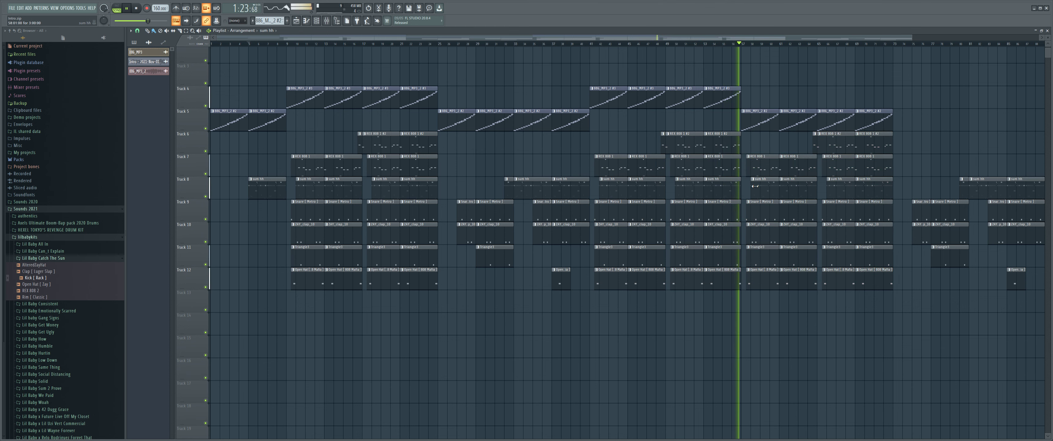
pyautogui.scroll(4, 739, 169)
pyautogui.moveTo(739, 169); pyautogui.dragTo(719, 169)
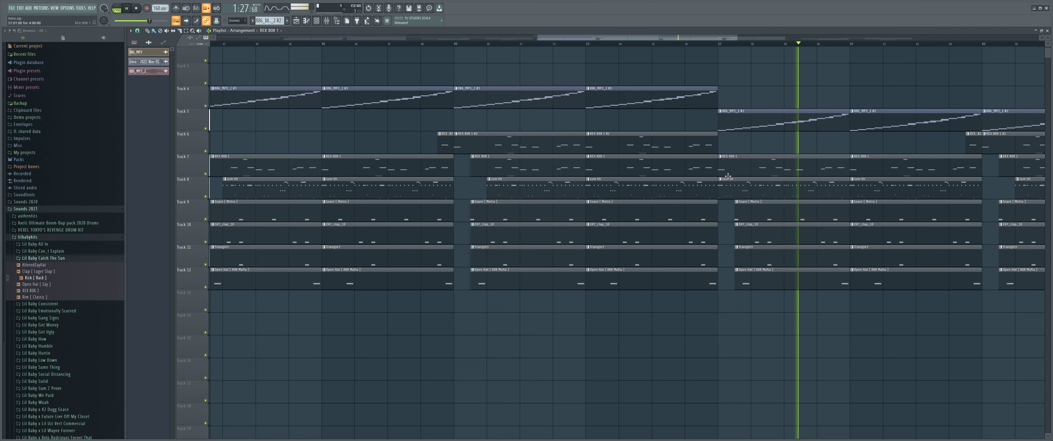
pyautogui.click(686, 45)
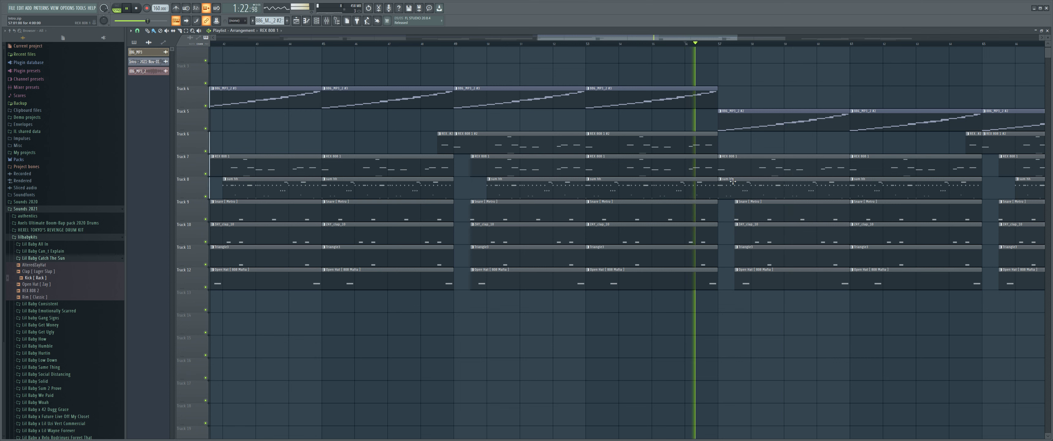
pyautogui.moveTo(734, 215); pyautogui.dragTo(720, 280)
# - Replace bars 65–73 on Tracks 7–12 with a copy of bars 57–65, then pause
pyautogui.scroll(-3, 789, 231)
pyautogui.moveTo(788, 230); pyautogui.dragTo(585, 244)
pyautogui.scroll(-2, 585, 243)
pyautogui.scroll(1, 647, 237)
pyautogui.scroll(1, 660, 210)
pyautogui.moveTo(680, 201)
pyautogui.mouseDown()
pyautogui.moveTo(700, 335)
pyautogui.moveTo(743, 231)
pyautogui.moveTo(737, 327)
pyautogui.moveTo(731, 198)
pyautogui.mouseUp()
pyautogui.moveTo(635, 182); pyautogui.dragTo(689, 309)
pyautogui.press('space')
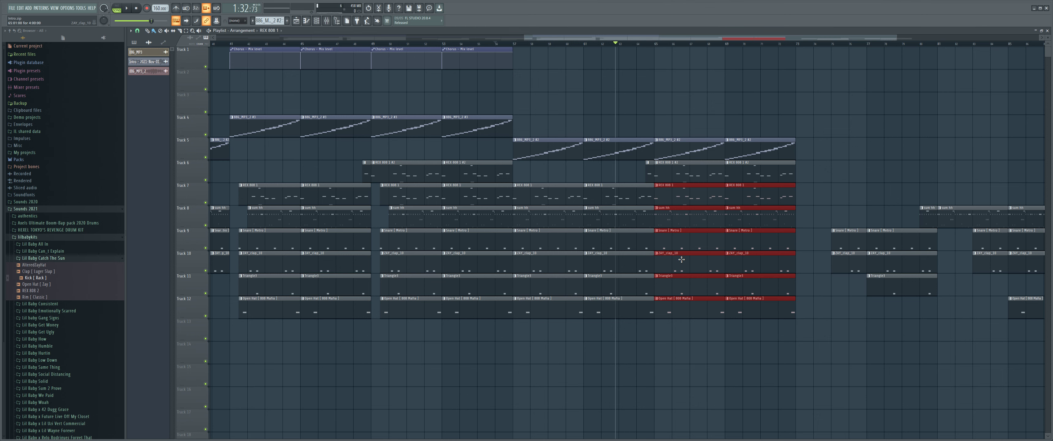
# - Zoom out, enlarge the tracks, and move all Chorus - Mix level clips down to Track 3
pyautogui.moveTo(908, 157); pyautogui.dragTo(715, 362)
pyautogui.moveTo(1048, 37)
pyautogui.mouseDown()
pyautogui.moveTo(1047, 21)
pyautogui.moveTo(1048, 49)
pyautogui.mouseUp()
pyautogui.scroll(-2, 668, 71)
pyautogui.scroll(2, 677, 213)
pyautogui.moveTo(680, 220); pyautogui.dragTo(788, 330)
pyautogui.press('space')
pyautogui.moveTo(570, 73); pyautogui.dragTo(164, 70)
pyautogui.hotkey('shift', 'Down')
pyautogui.hotkey('shift', 'Down')
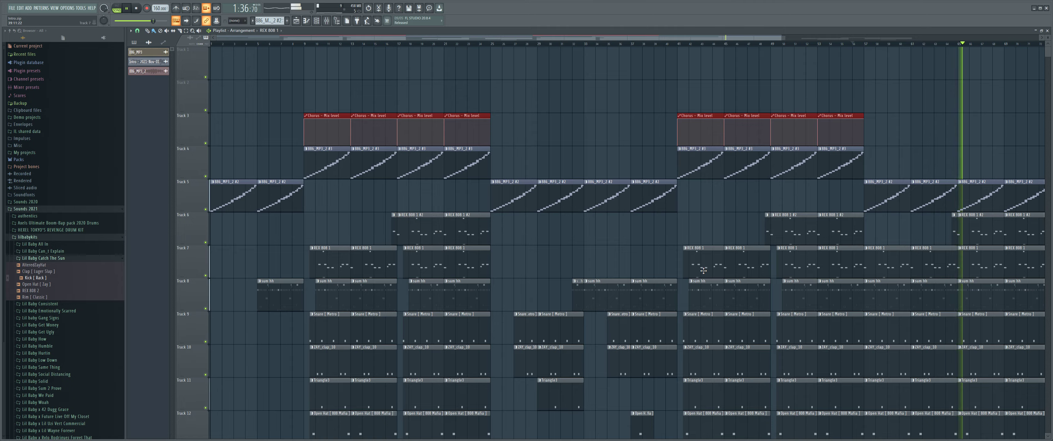
# - Duplicate Track 5's last four 886_MP3_2 clips to bars 73–89, shifted one bar later
pyautogui.scroll(-2, 735, 260)
pyautogui.moveTo(879, 242); pyautogui.dragTo(829, 176)
pyautogui.moveTo(761, 145); pyautogui.dragTo(611, 113)
pyautogui.hotkey('ctrl', 'b')
pyautogui.moveTo(768, 132); pyautogui.dragTo(874, 137)
pyautogui.keyDown('ctrl'); pyautogui.click(800, 184); pyautogui.keyUp('ctrl')
# - Move everything in bars 73–89 on Tracks 5–12 to start at bar 72, then replay
pyautogui.scroll(1, 783, 170)
pyautogui.scroll(-2, 772, 159)
pyautogui.moveTo(732, 133); pyautogui.dragTo(886, 341)
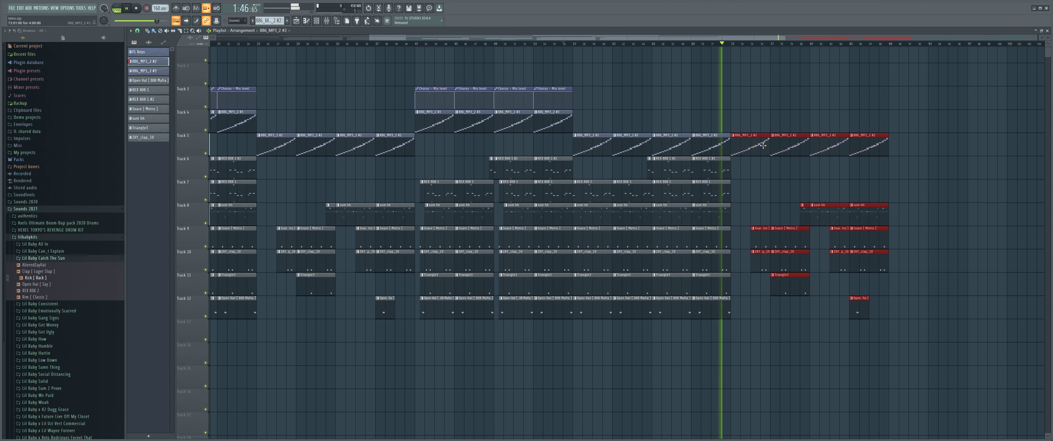
pyautogui.moveTo(754, 151)
pyautogui.mouseDown()
pyautogui.moveTo(813, 152)
pyautogui.moveTo(744, 156)
pyautogui.moveTo(753, 153)
pyautogui.mouseUp()
pyautogui.keyDown('ctrl'); pyautogui.click(766, 111); pyautogui.keyUp('ctrl')
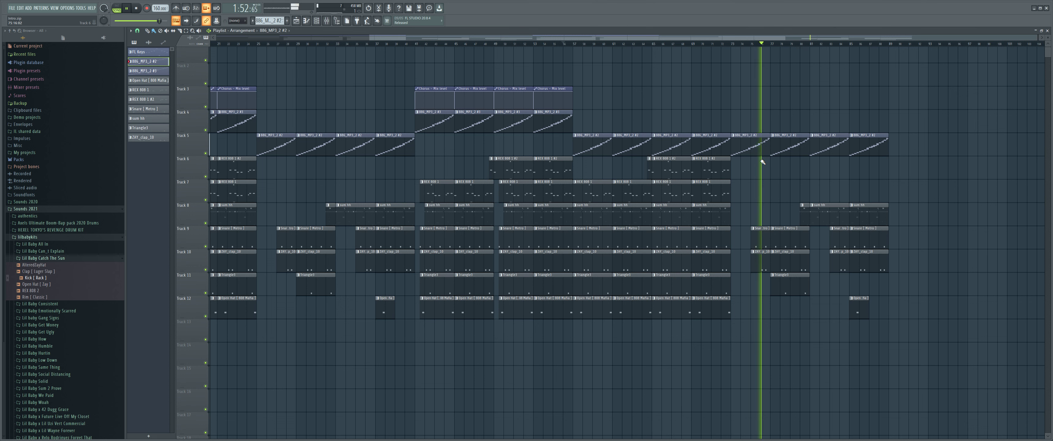
pyautogui.press('space')
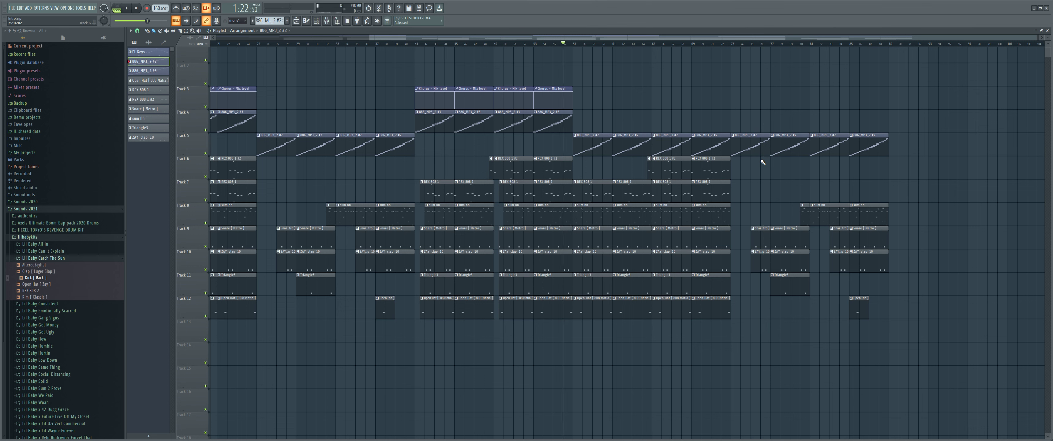
pyautogui.press('space')
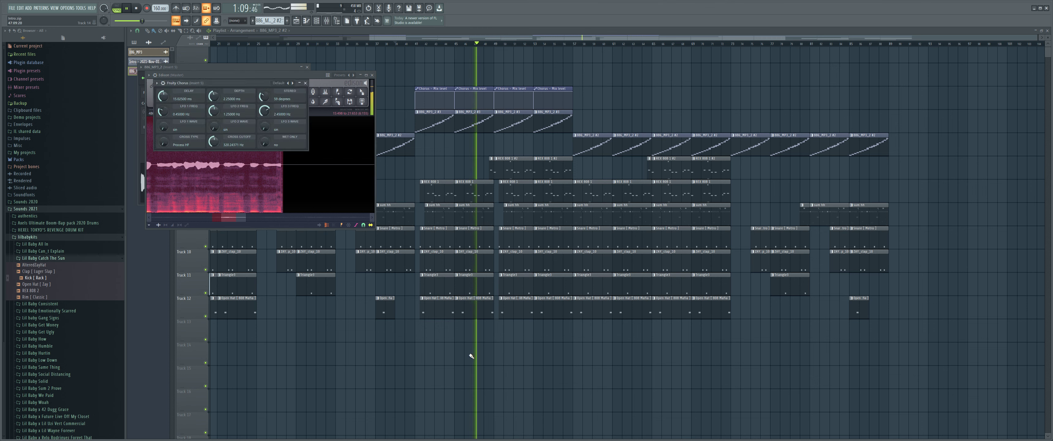
# - Load Fruity Parametric EQ 2 and Neutron 3 onto the REX 808 1 mixer track
pyautogui.press('F6')
pyautogui.press('F9')
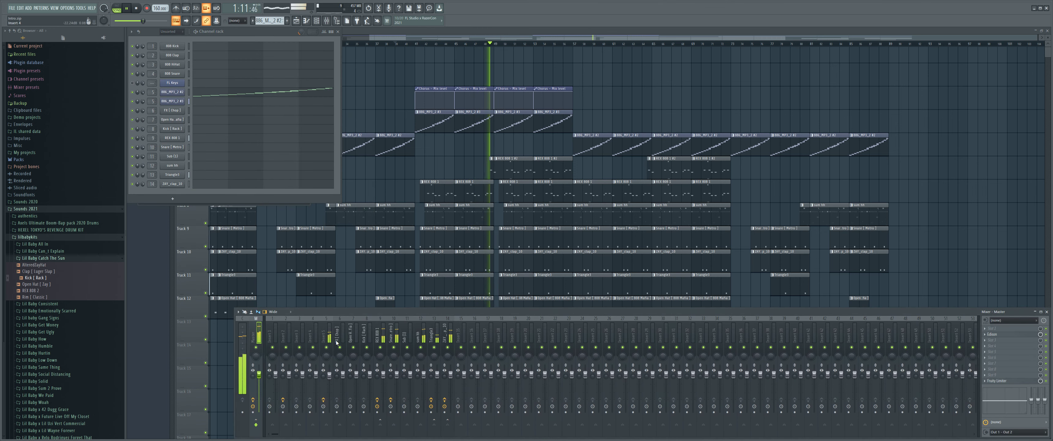
pyautogui.click(385, 337)
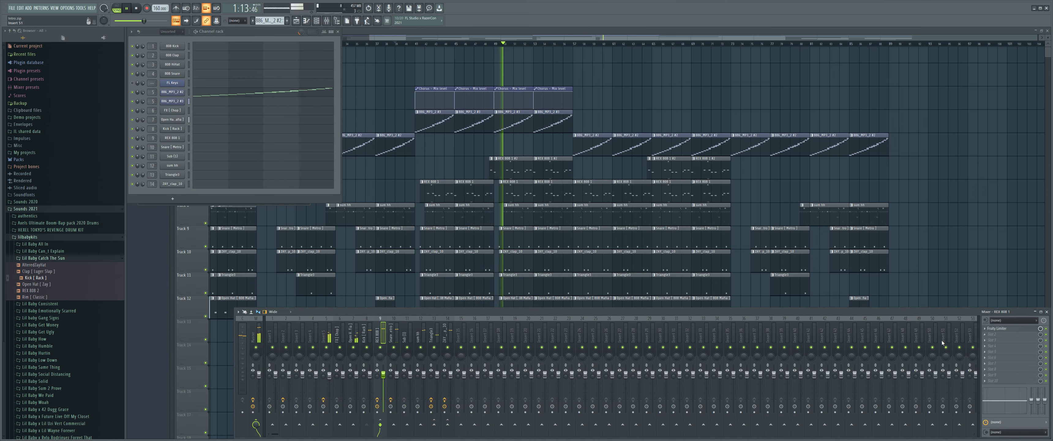
pyautogui.hotkey('alt', 'p')
pyautogui.click(994, 186)
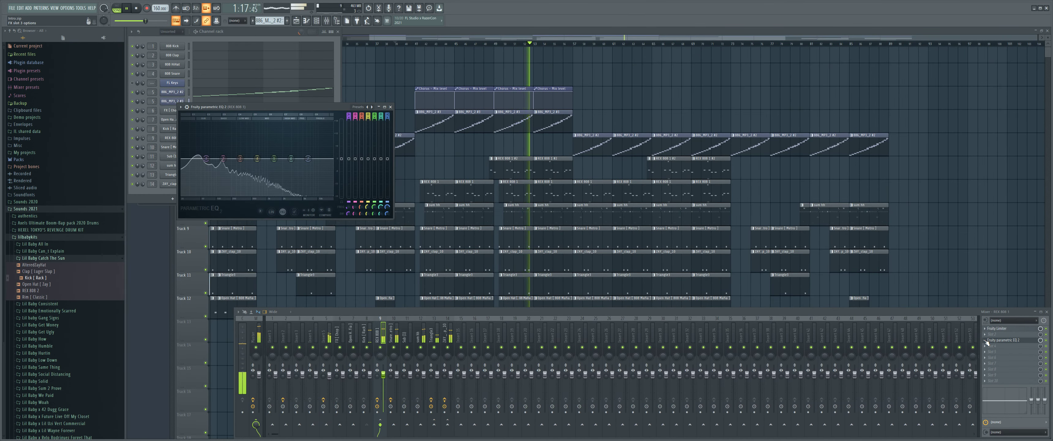
pyautogui.hotkey('alt', 'p')
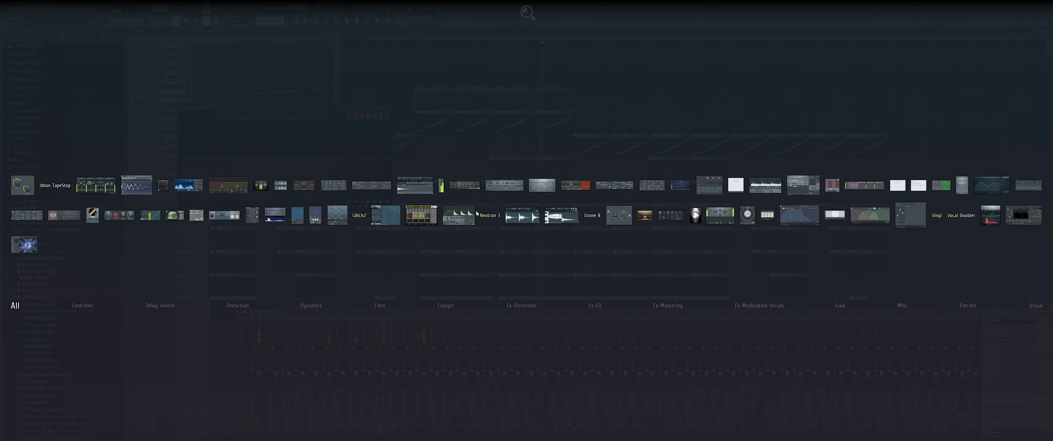
pyautogui.click(491, 213)
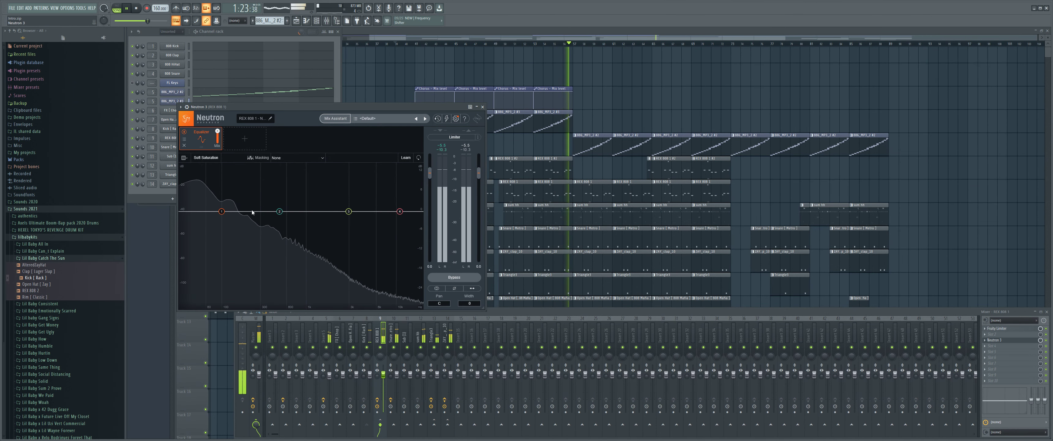
# - In Neutron's EQ, cut about 5 dB near 306 Hz and add a high-shelf boost near 7.3 kHz
pyautogui.moveTo(279, 211)
pyautogui.mouseDown()
pyautogui.moveTo(261, 227)
pyautogui.moveTo(282, 228)
pyautogui.moveTo(267, 228)
pyautogui.moveTo(273, 218)
pyautogui.mouseUp()
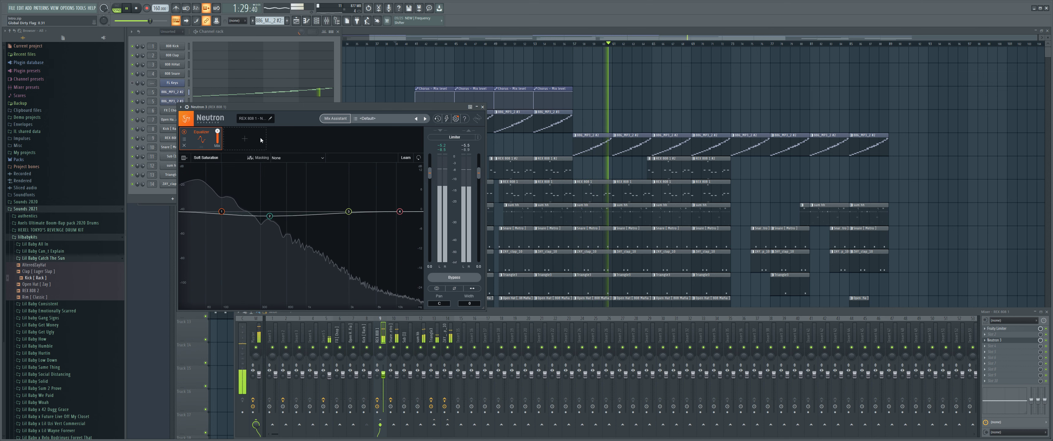
pyautogui.click(244, 139)
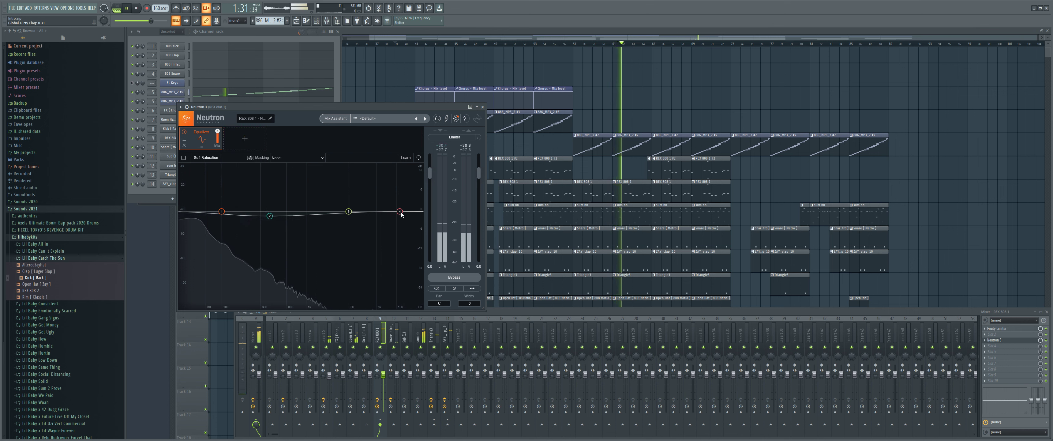
pyautogui.moveTo(399, 211); pyautogui.dragTo(390, 164)
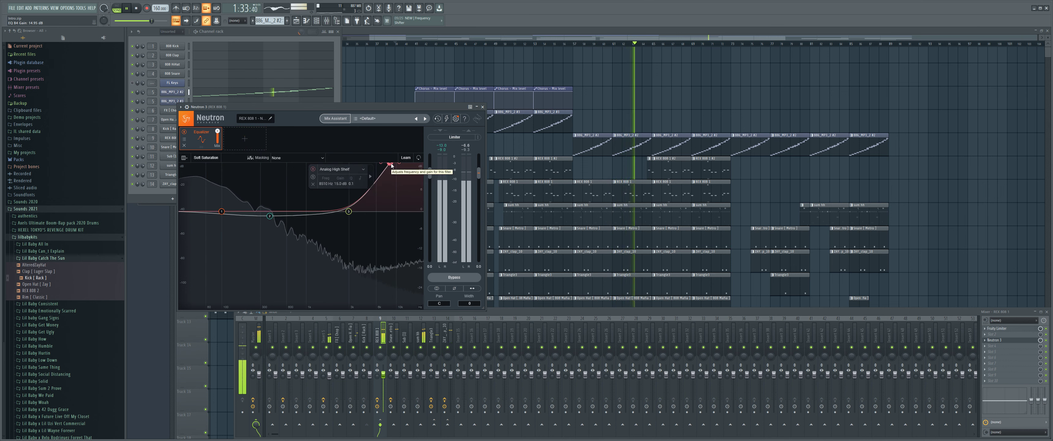
pyautogui.moveTo(390, 164); pyautogui.dragTo(367, 163)
pyautogui.moveTo(386, 157); pyautogui.dragTo(382, 202)
pyautogui.click(245, 139)
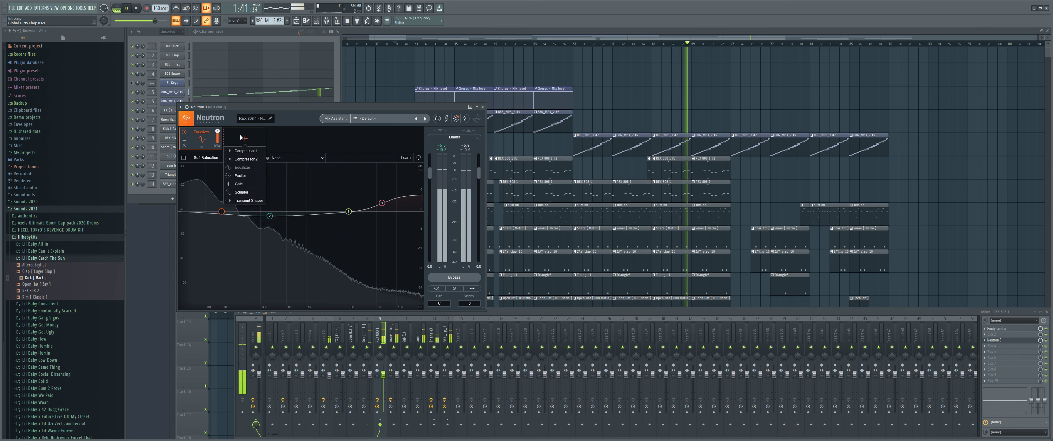
# - Add a Transient Shaper module split into bands at 127 Hz, targeting the low band
pyautogui.click(245, 199)
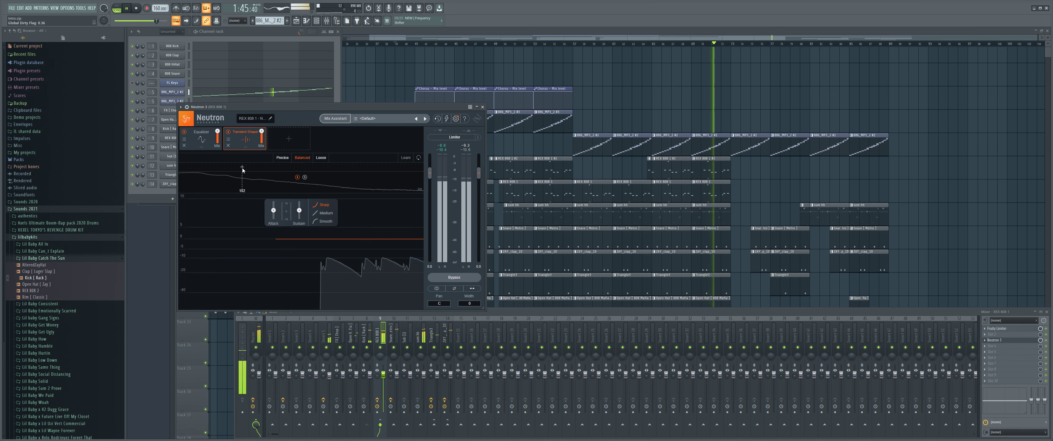
pyautogui.click(230, 169)
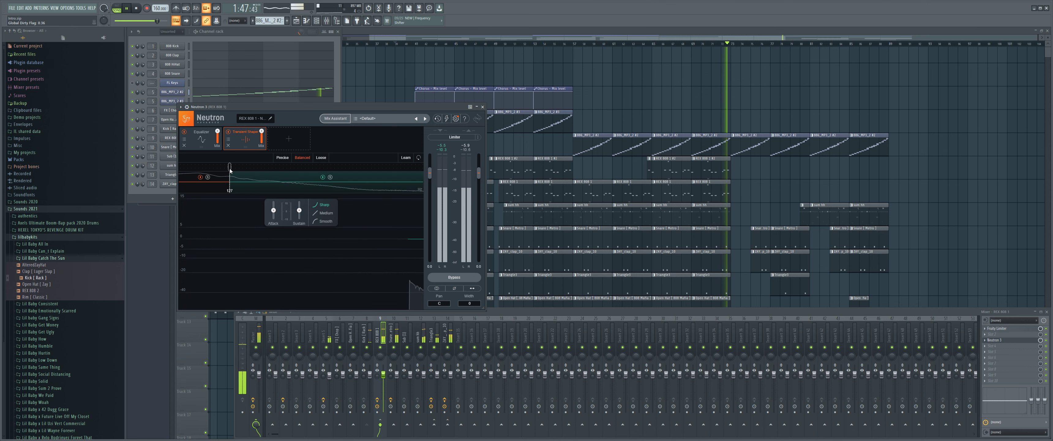
pyautogui.click(225, 181)
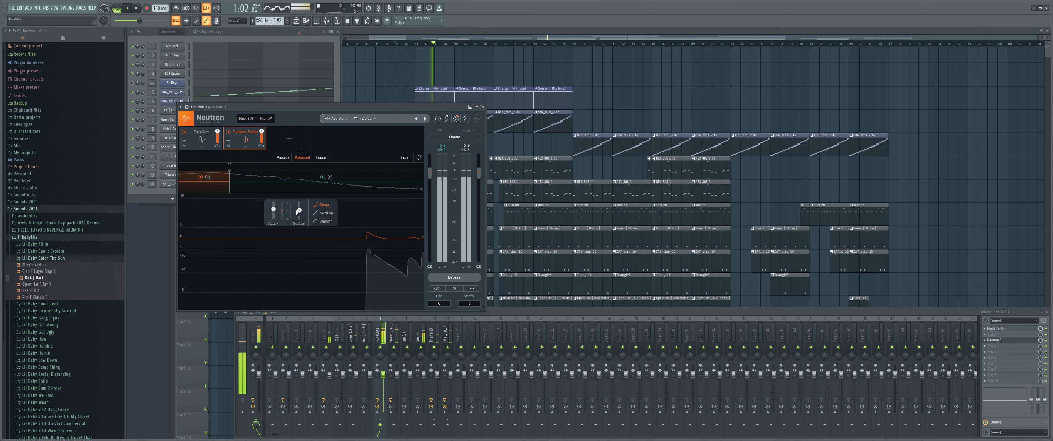
# - Settle the low band's attack at about 4 after trying higher values
pyautogui.moveTo(273, 209); pyautogui.dragTo(273, 207)
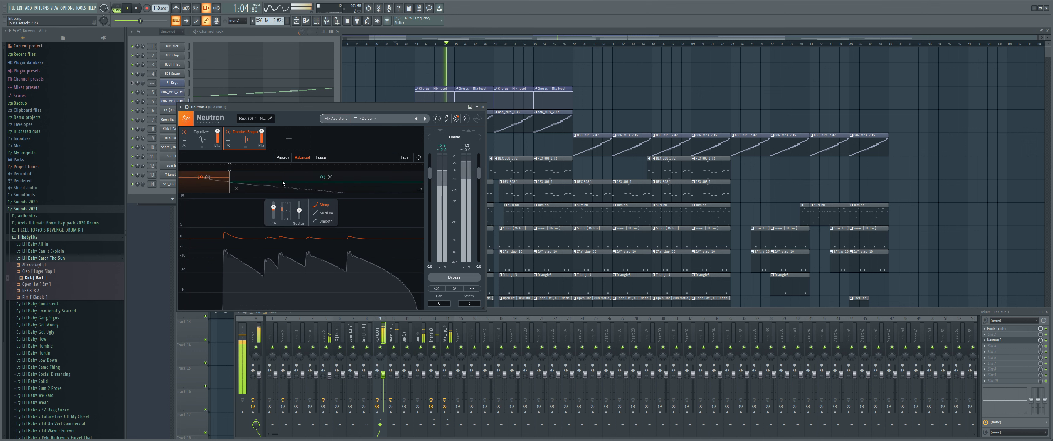
pyautogui.moveTo(274, 210)
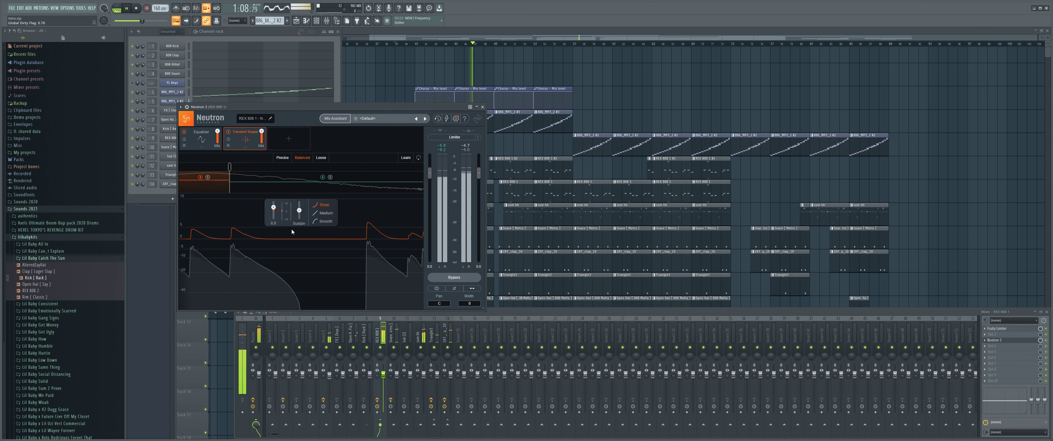
pyautogui.scroll(2, 1014, 340)
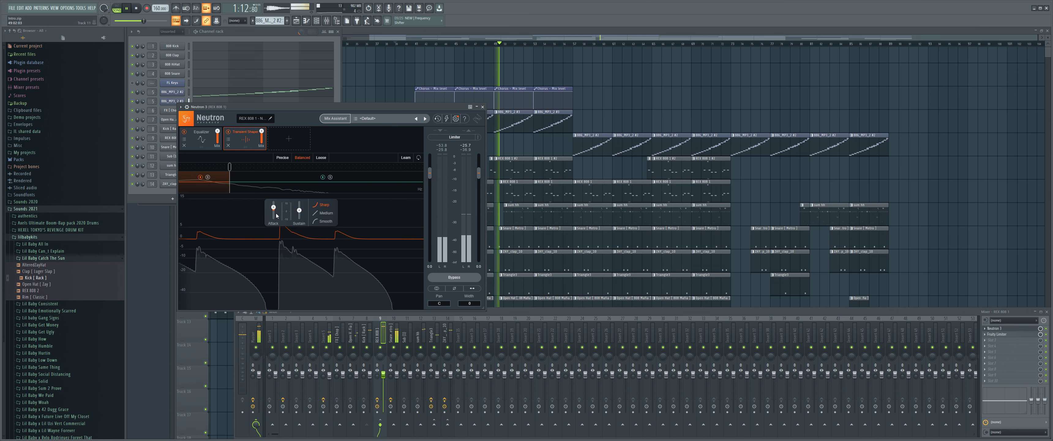
pyautogui.moveTo(273, 206); pyautogui.dragTo(298, 228)
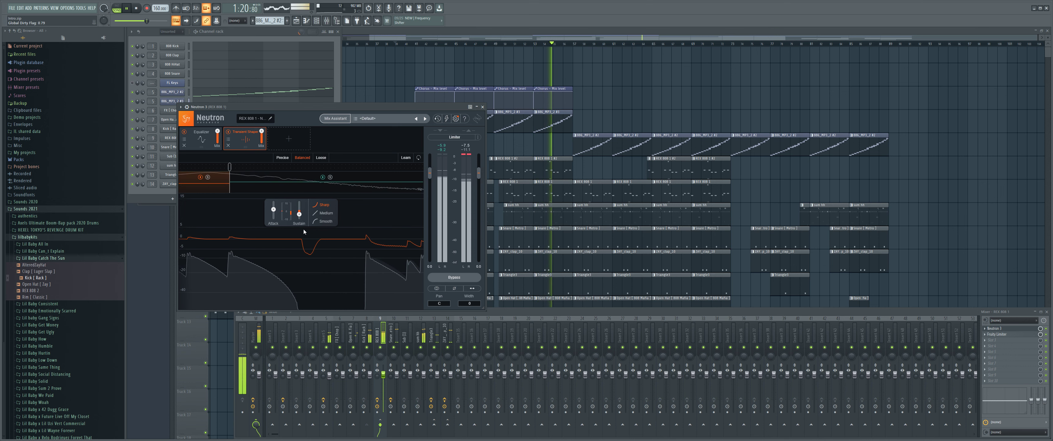
pyautogui.moveTo(273, 210); pyautogui.dragTo(300, 206)
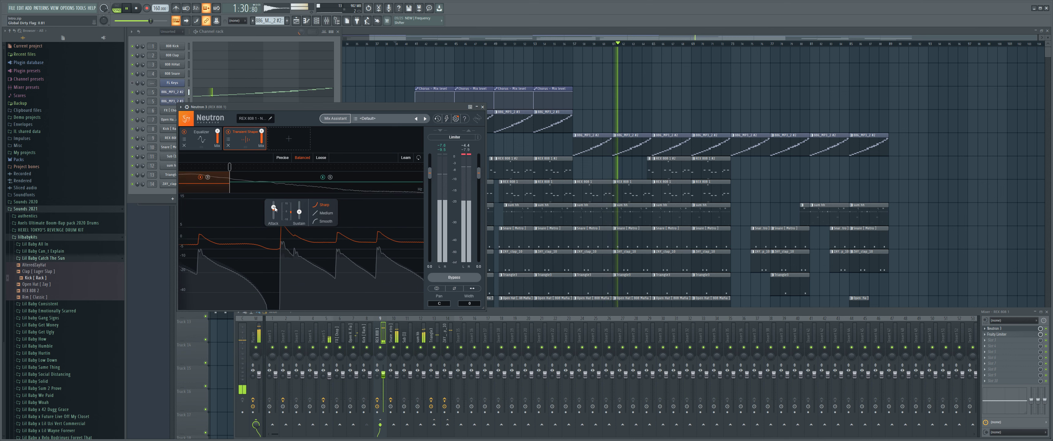
pyautogui.moveTo(274, 208); pyautogui.dragTo(266, 231)
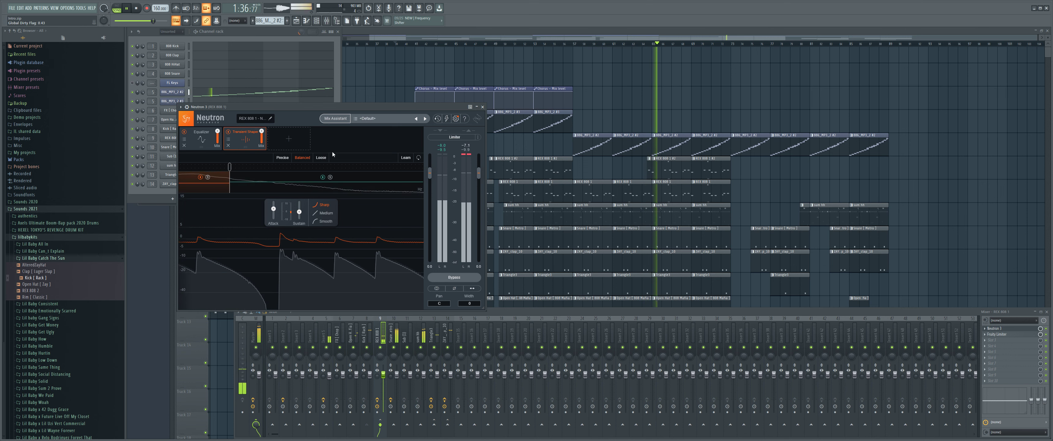
pyautogui.click(206, 142)
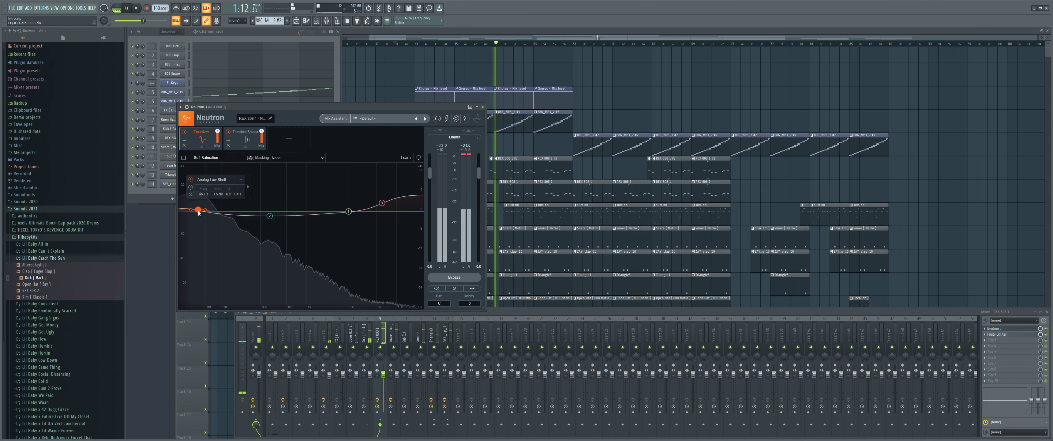
# - Settle the 808's Neutron low shelf near 61 Hz with a slight boost, then close Neutron
pyautogui.moveTo(200, 214); pyautogui.dragTo(200, 229)
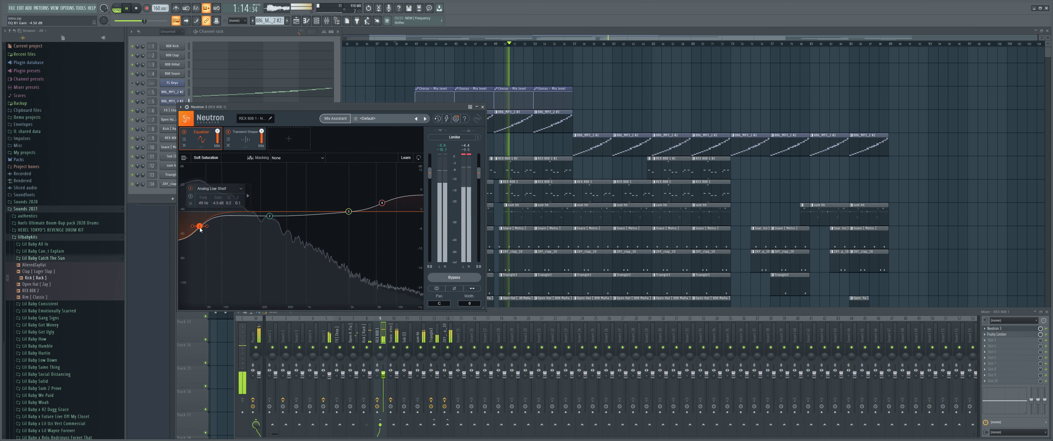
pyautogui.moveTo(200, 229); pyautogui.dragTo(200, 205)
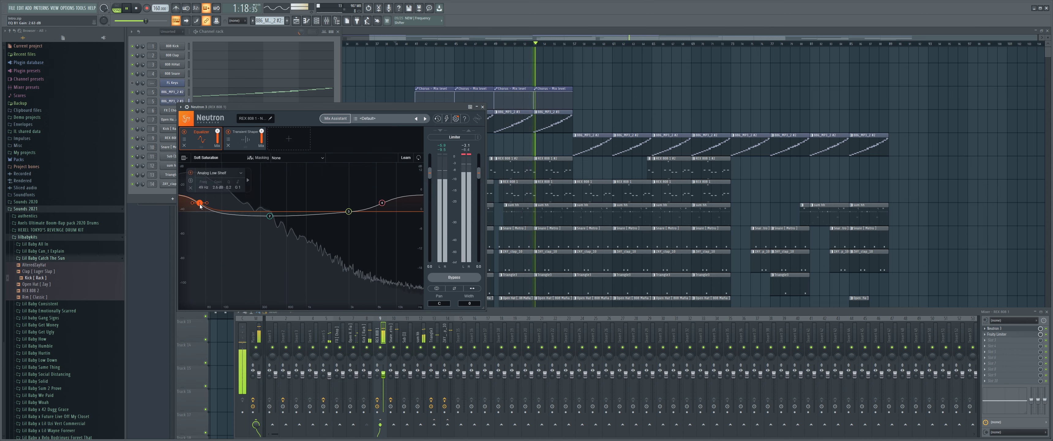
pyautogui.moveTo(200, 205); pyautogui.dragTo(200, 212)
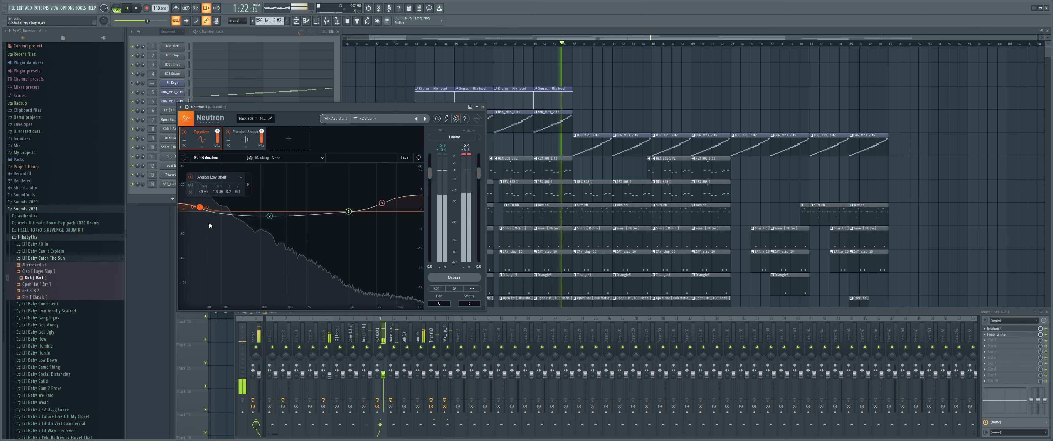
pyautogui.moveTo(201, 211); pyautogui.dragTo(208, 210)
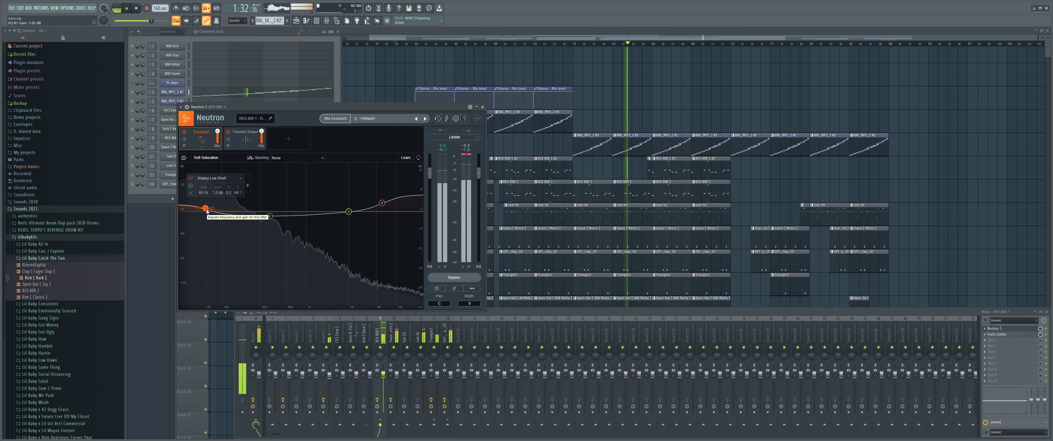
pyautogui.click(1012, 330)
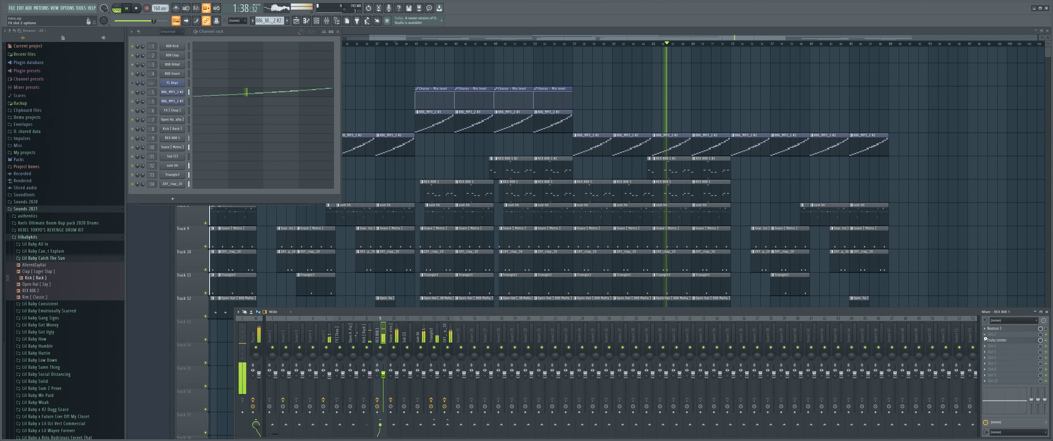
# - Load another Neutron 3 with a 729 Hz boost, a Transient Shaper, and a -2.3 dB low shelf at 74 Hz
pyautogui.press('F8')
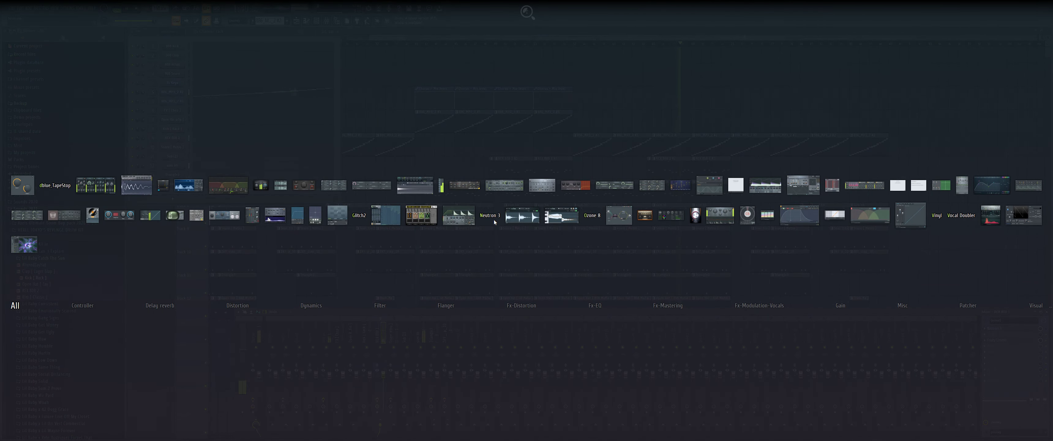
pyautogui.press('Return')
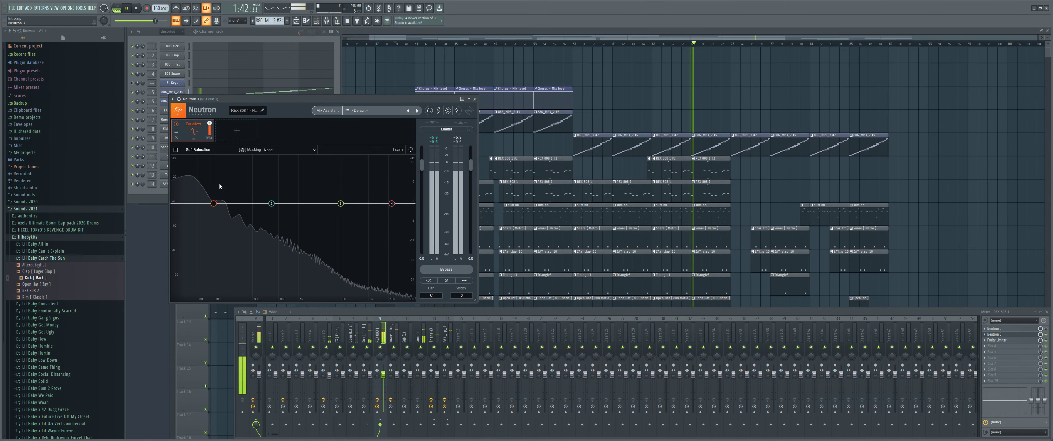
pyautogui.moveTo(279, 191)
pyautogui.mouseDown()
pyautogui.moveTo(298, 188)
pyautogui.moveTo(287, 198)
pyautogui.mouseUp()
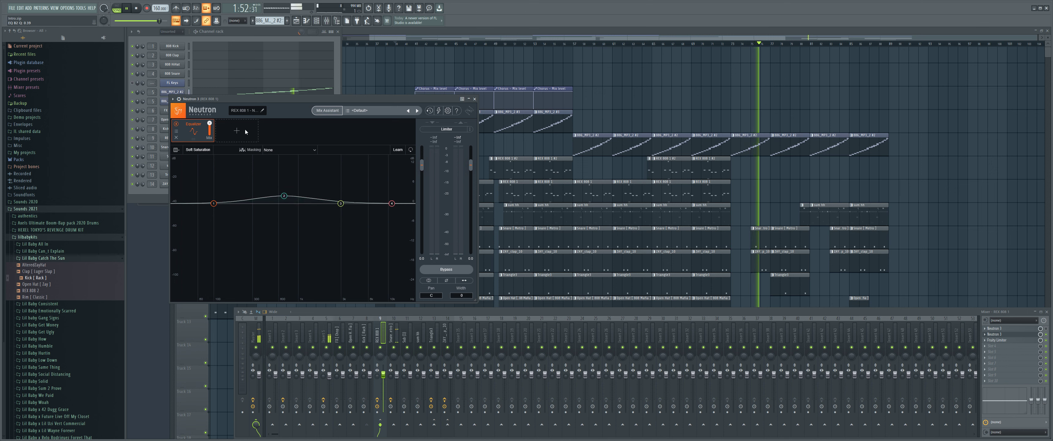
pyautogui.click(237, 193)
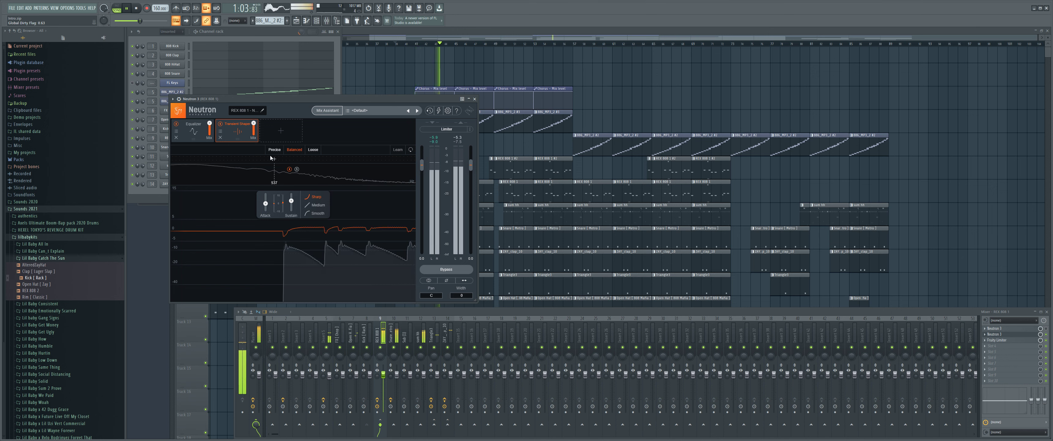
pyautogui.click(199, 133)
pyautogui.moveTo(214, 203); pyautogui.dragTo(192, 217)
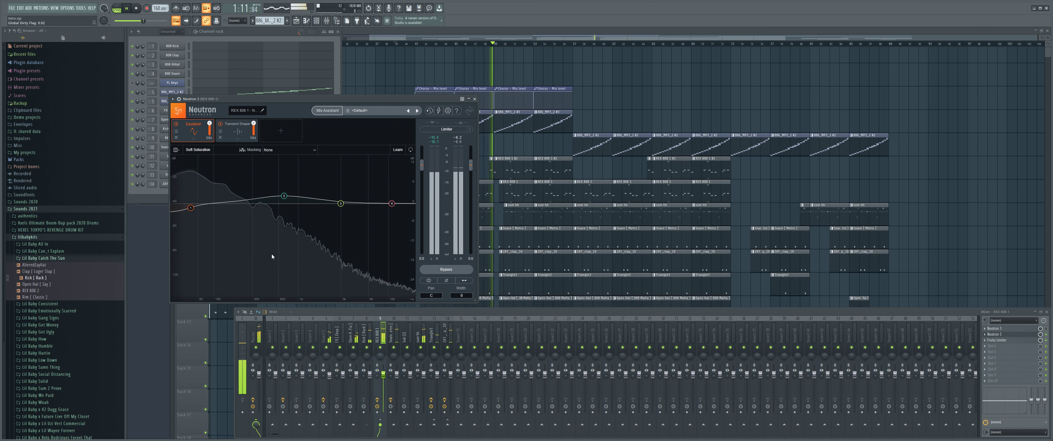
# - Check the REX 808 1 insert's limiter and Neutron modules, then close Neutron
pyautogui.click(364, 335)
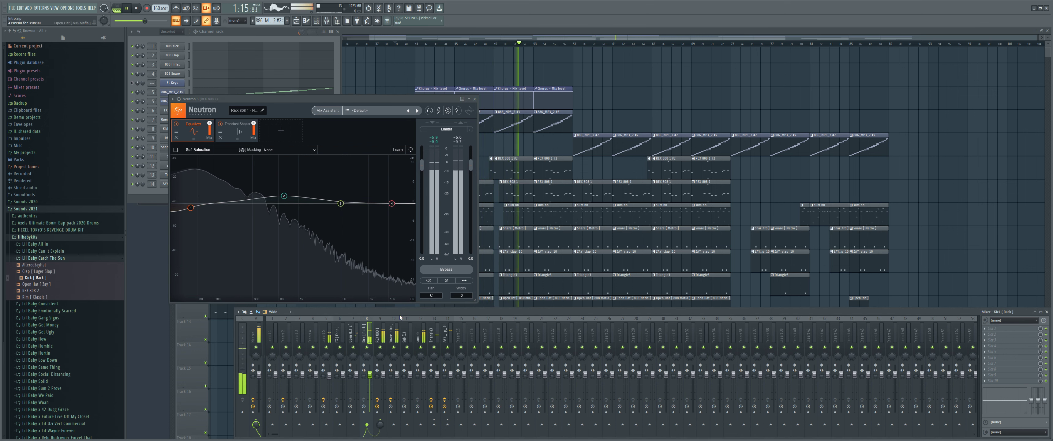
pyautogui.press('Right')
pyautogui.click(1008, 341)
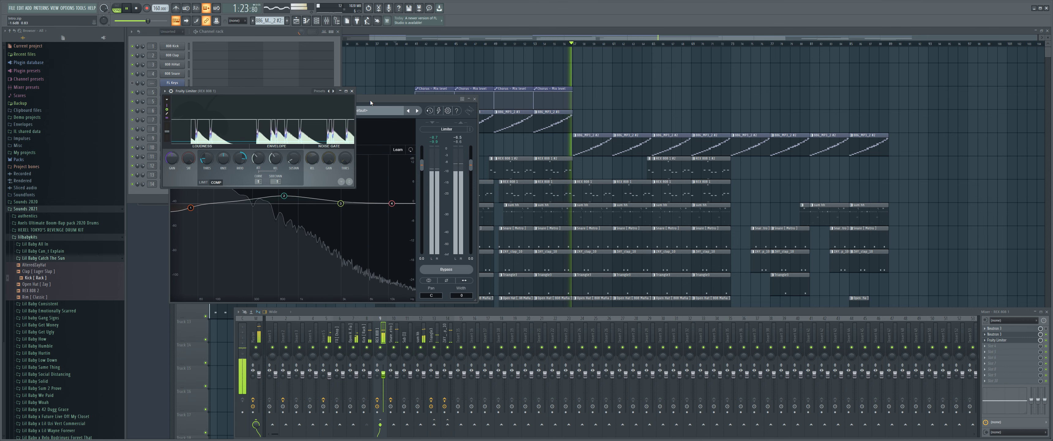
pyautogui.click(351, 91)
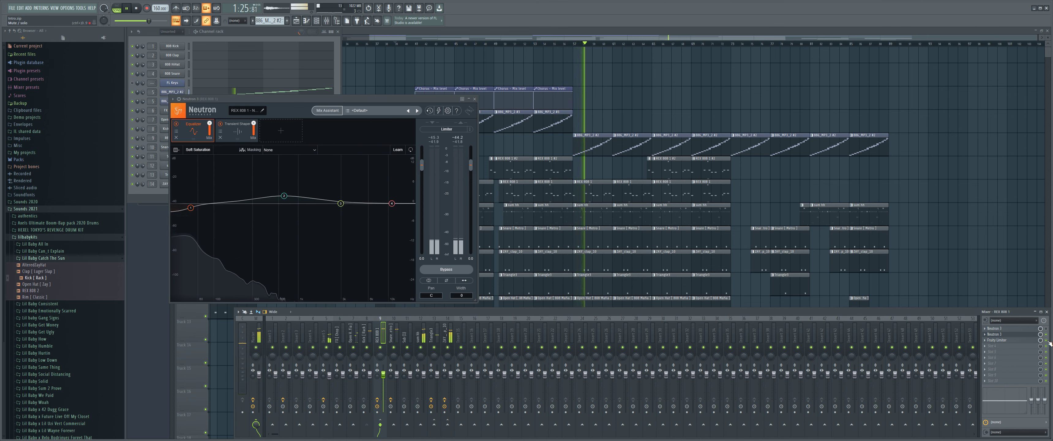
pyautogui.click(239, 132)
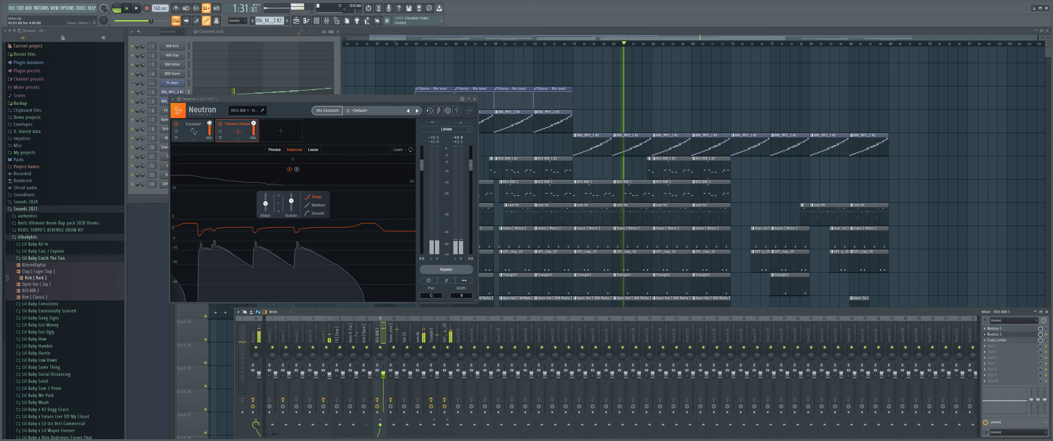
pyautogui.click(195, 132)
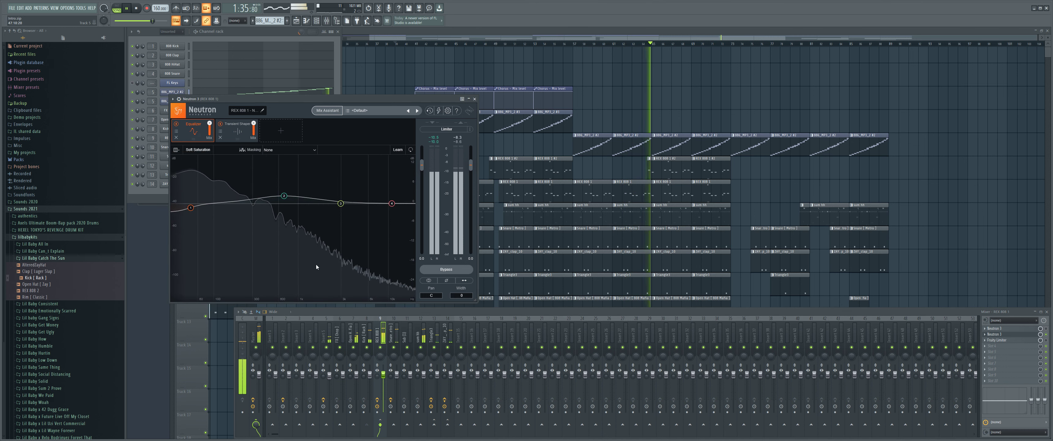
pyautogui.click(1018, 335)
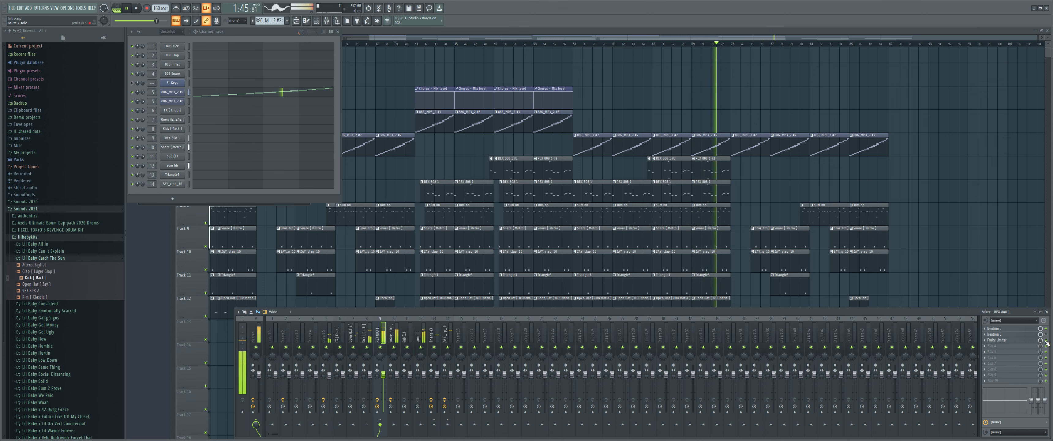
# - Set Neutron's EQ band 2 at 386 Hz to -4.0 dB gain and close the plugin
pyautogui.click(1016, 331)
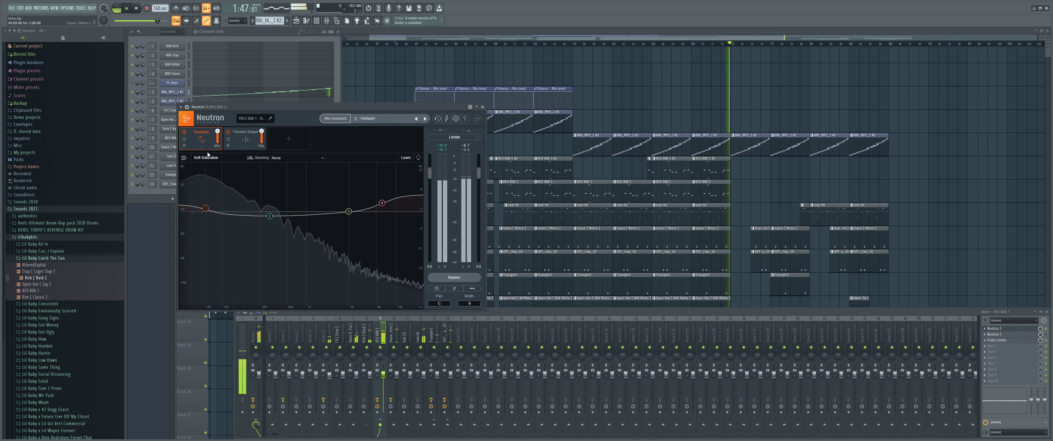
pyautogui.click(270, 215)
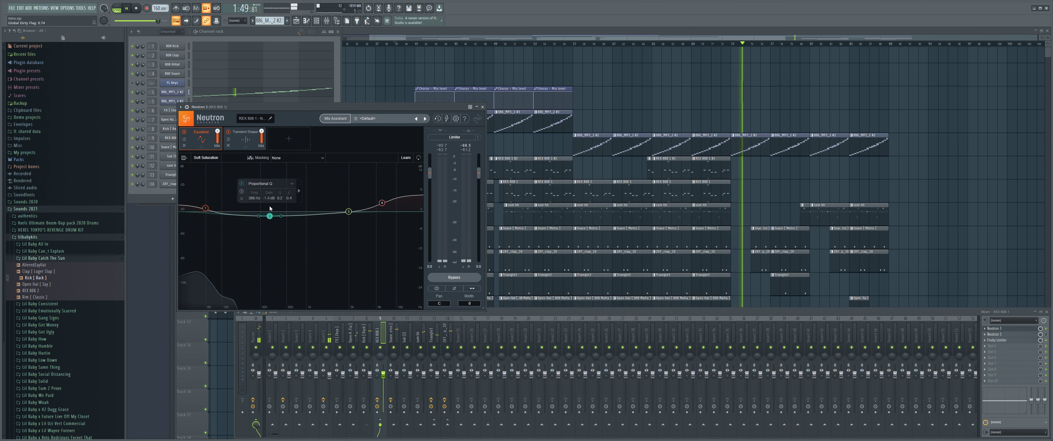
pyautogui.doubleClick(269, 198)
pyautogui.write('-4')
pyautogui.press('Return')
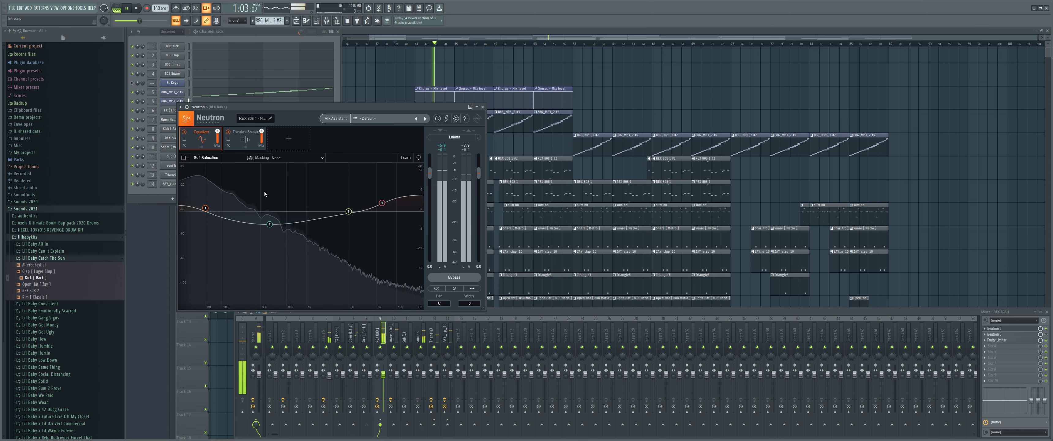
pyautogui.click(244, 139)
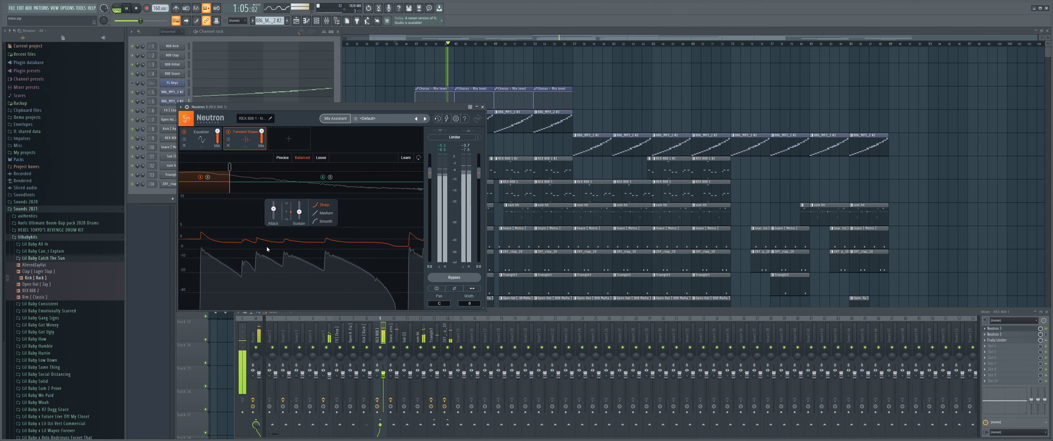
pyautogui.click(203, 142)
pyautogui.click(380, 336)
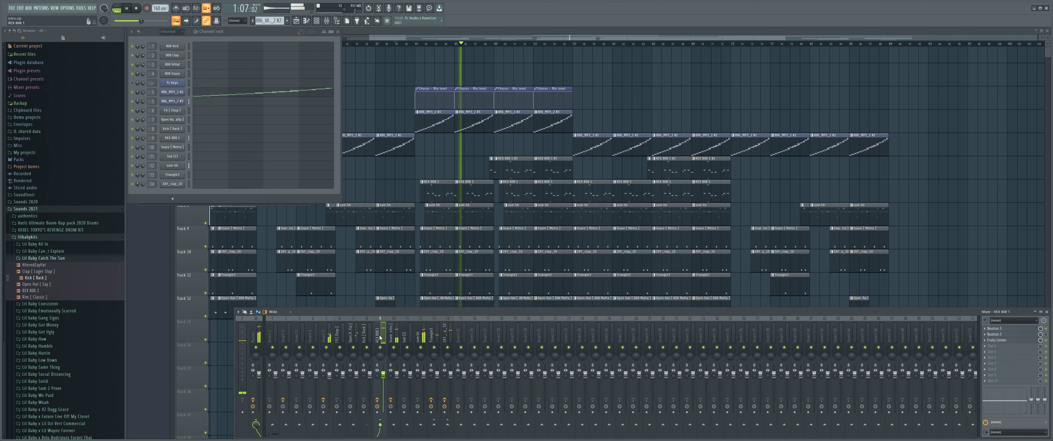
# - Move the kick's EQ band 2 to about 275 Hz at +3 dB and raise the low shelf to 5.2 dB
pyautogui.rightClick(984, 331)
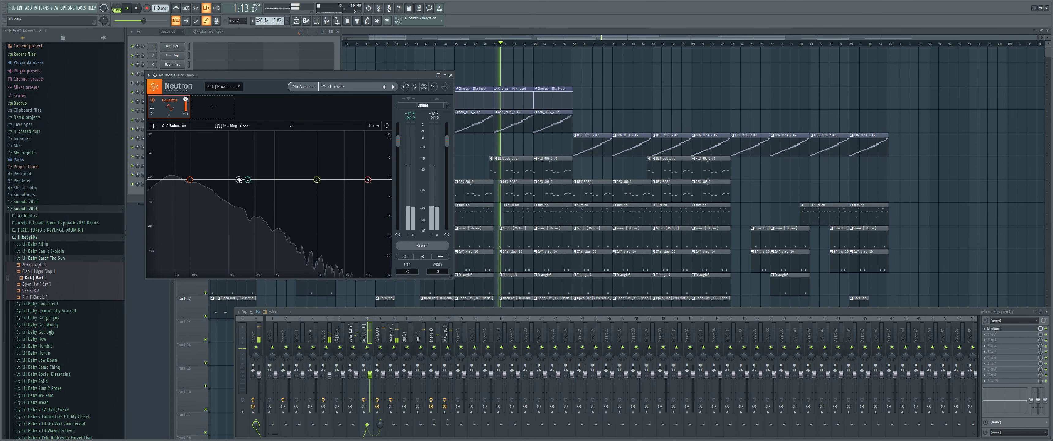
pyautogui.moveTo(245, 178)
pyautogui.mouseDown()
pyautogui.moveTo(203, 196)
pyautogui.moveTo(204, 204)
pyautogui.moveTo(244, 165)
pyautogui.mouseUp()
pyautogui.moveTo(235, 166); pyautogui.dragTo(258, 169)
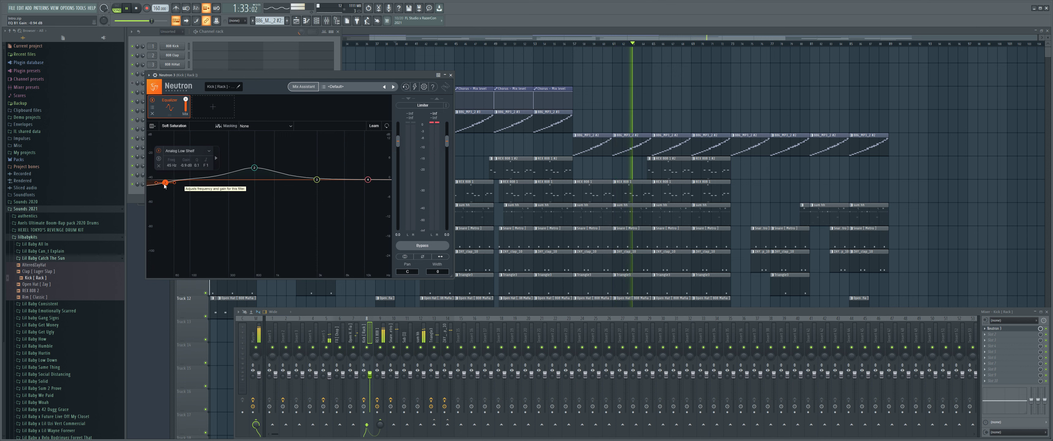
pyautogui.moveTo(164, 188); pyautogui.dragTo(166, 170)
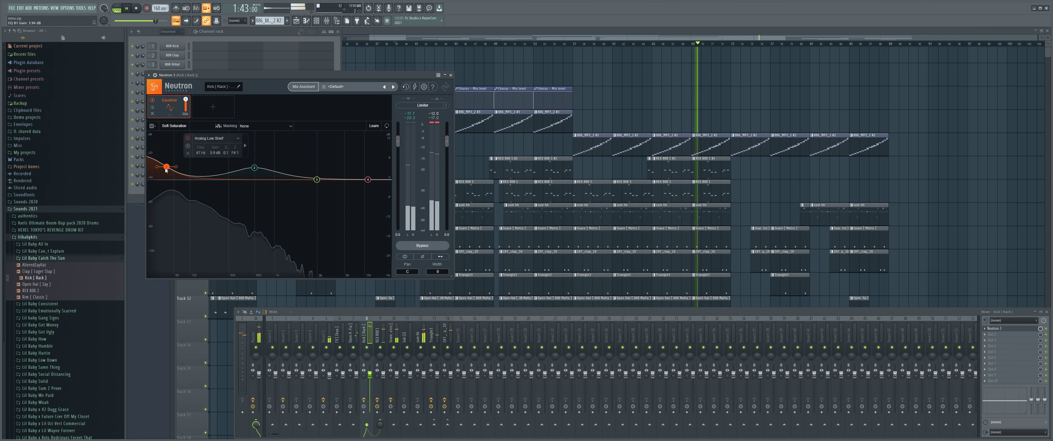
pyautogui.moveTo(168, 170); pyautogui.dragTo(171, 166)
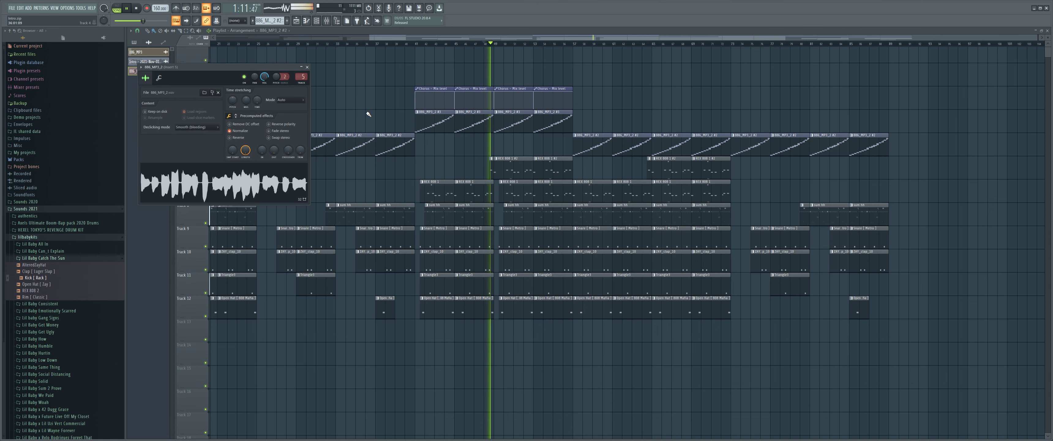
# - Try different low-shelf frequencies (77 Hz, 37 Hz) and gains on the kick's Neutron EQ
pyautogui.moveTo(174, 165); pyautogui.dragTo(181, 165)
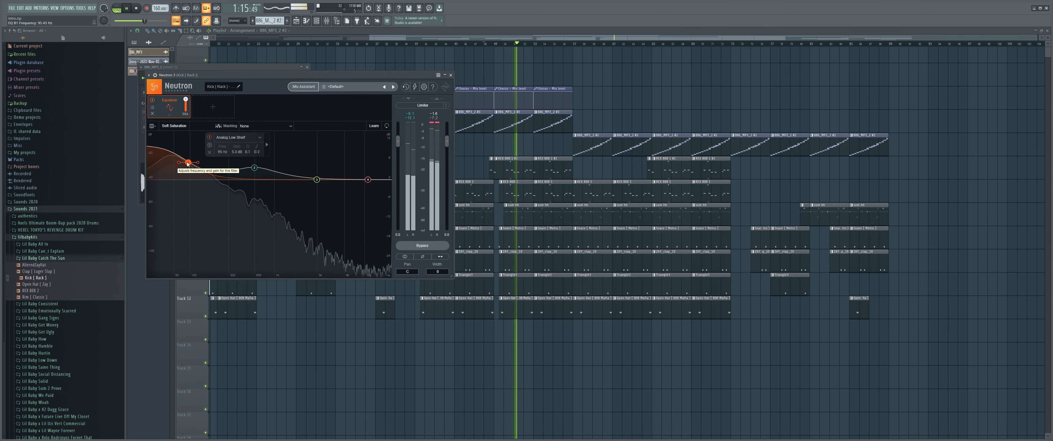
pyautogui.moveTo(167, 163); pyautogui.dragTo(160, 163)
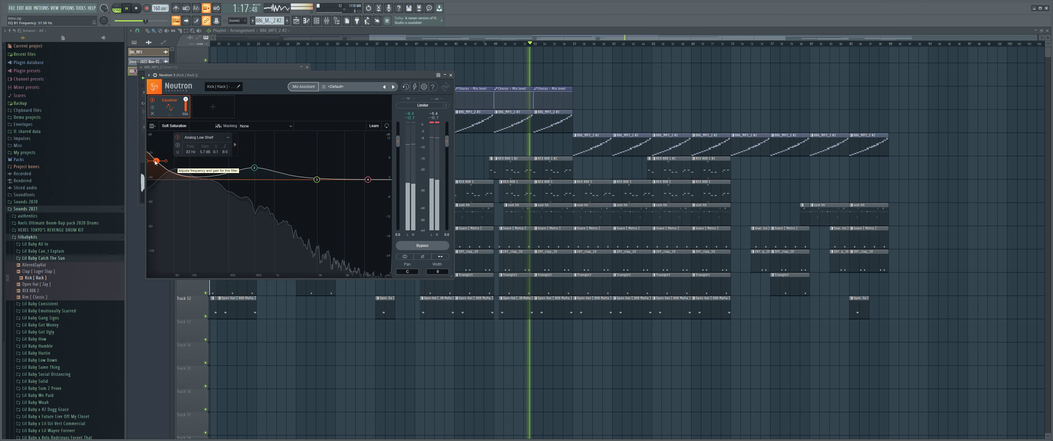
pyautogui.moveTo(168, 164); pyautogui.dragTo(169, 179)
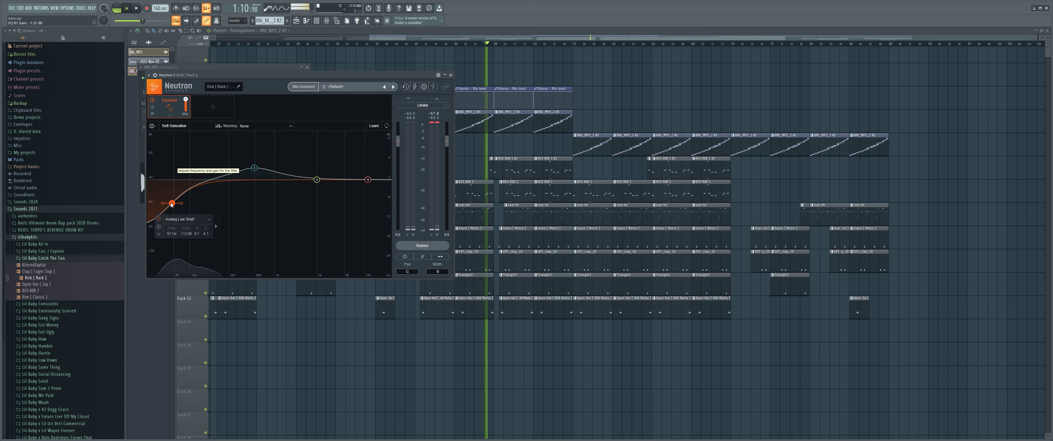
pyautogui.moveTo(171, 204); pyautogui.dragTo(171, 207)
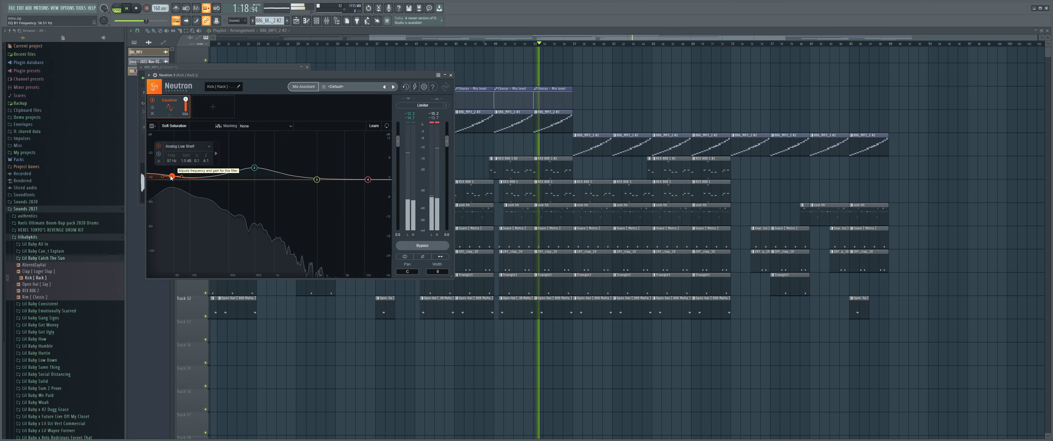
pyautogui.moveTo(168, 177); pyautogui.dragTo(167, 175)
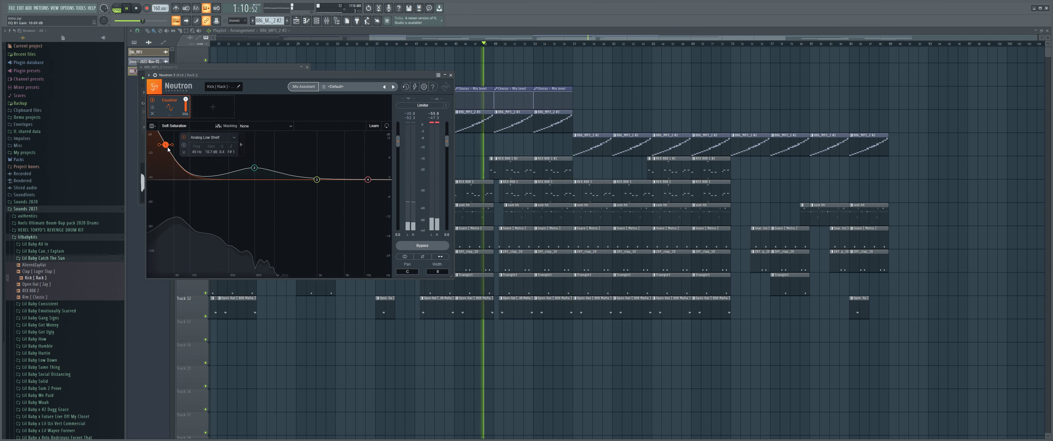
pyautogui.moveTo(203, 154)
pyautogui.mouseDown()
pyautogui.moveTo(203, 143)
pyautogui.moveTo(170, 180)
pyautogui.moveTo(207, 182)
pyautogui.moveTo(198, 162)
pyautogui.moveTo(220, 161)
pyautogui.moveTo(187, 158)
pyautogui.moveTo(187, 178)
pyautogui.mouseUp()
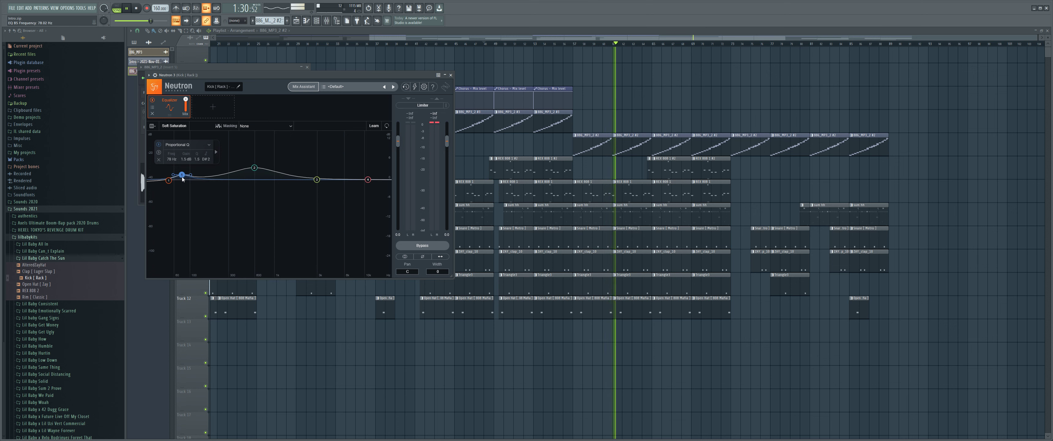
# - Set the band 5 bell near 77 Hz to a gentle 1.0 dB gain
pyautogui.moveTo(184, 173); pyautogui.dragTo(182, 148)
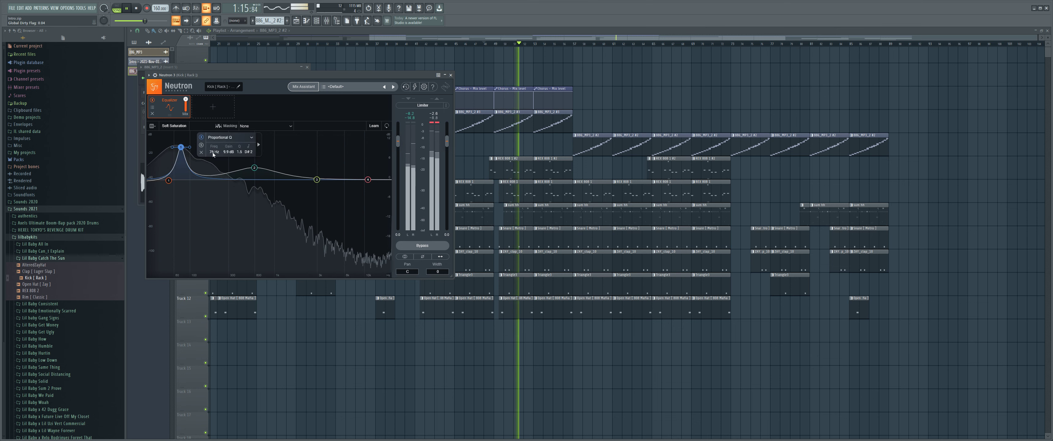
pyautogui.doubleClick(228, 152)
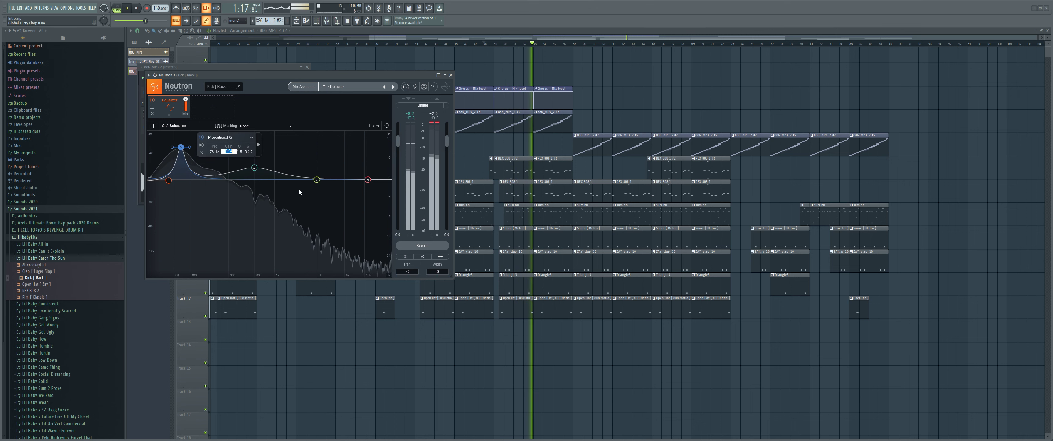
pyautogui.write('1')
pyautogui.press('Return')
pyautogui.click(297, 219)
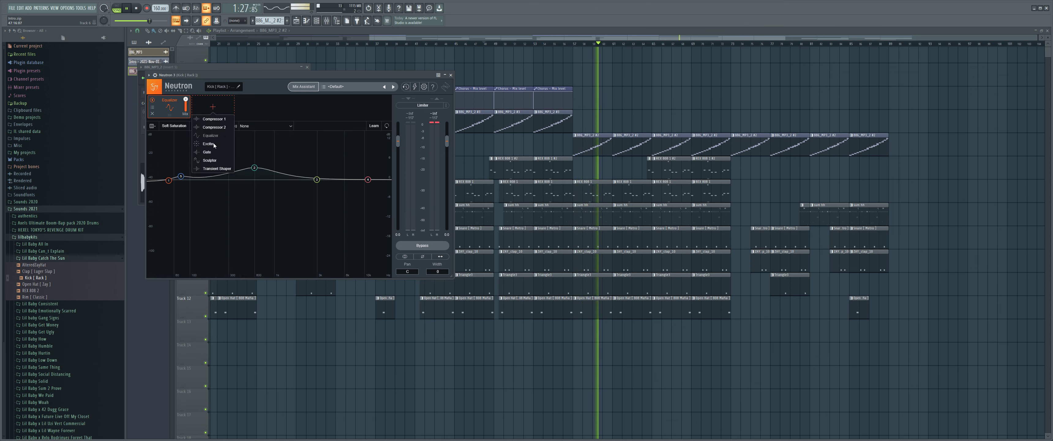
# - Add an Exciter module with the Big Bottom preset and compare it bypassed and active
pyautogui.click(209, 144)
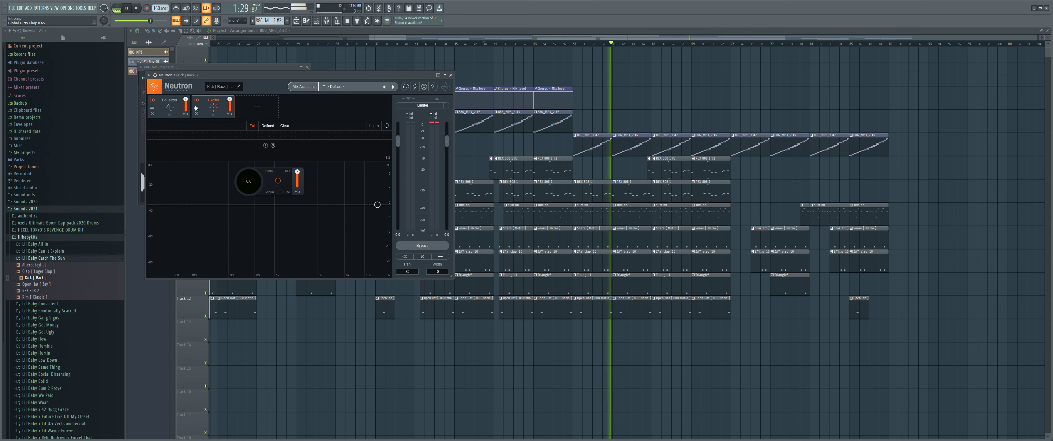
pyautogui.click(196, 108)
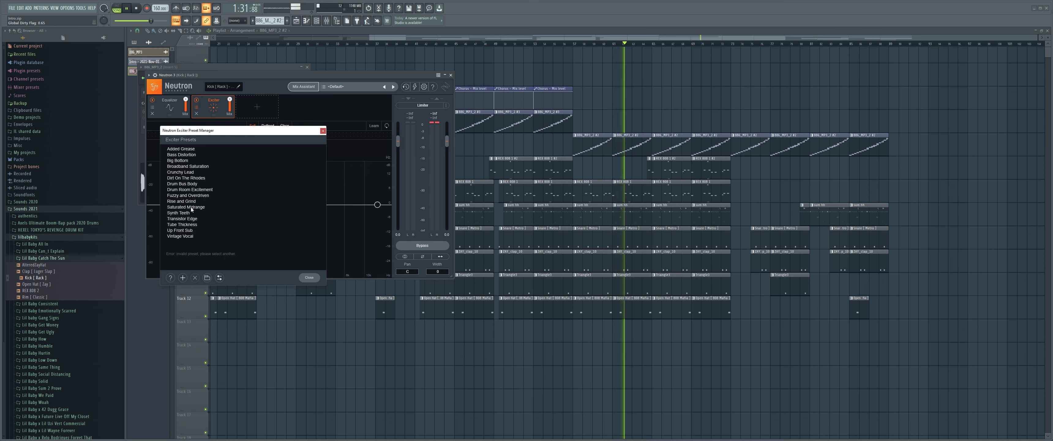
pyautogui.click(185, 161)
pyautogui.click(312, 280)
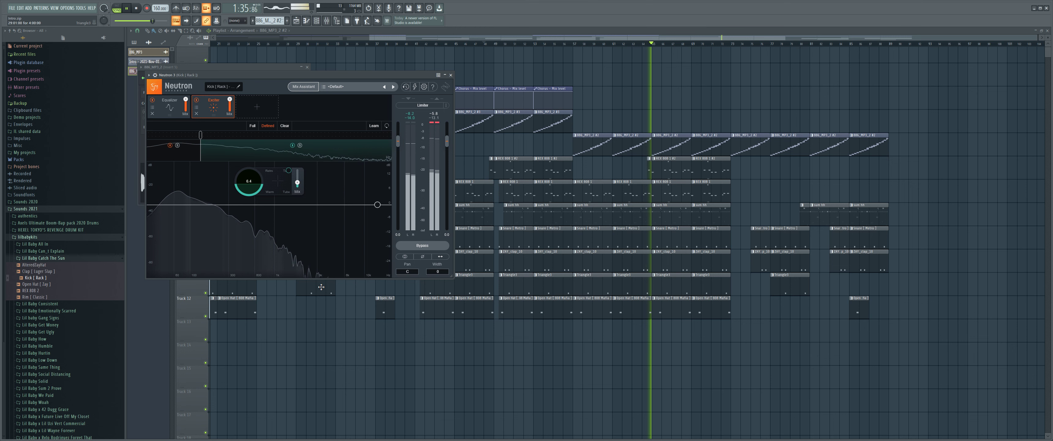
pyautogui.click(196, 102)
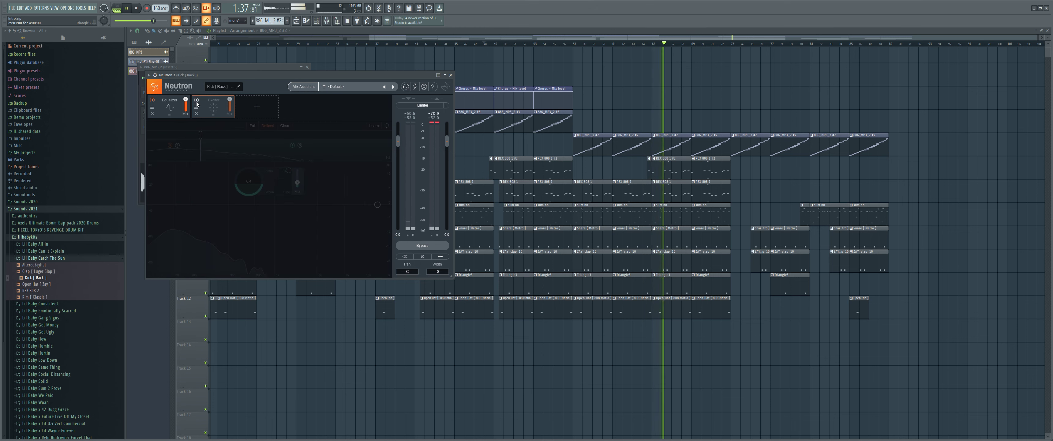
pyautogui.click(197, 101)
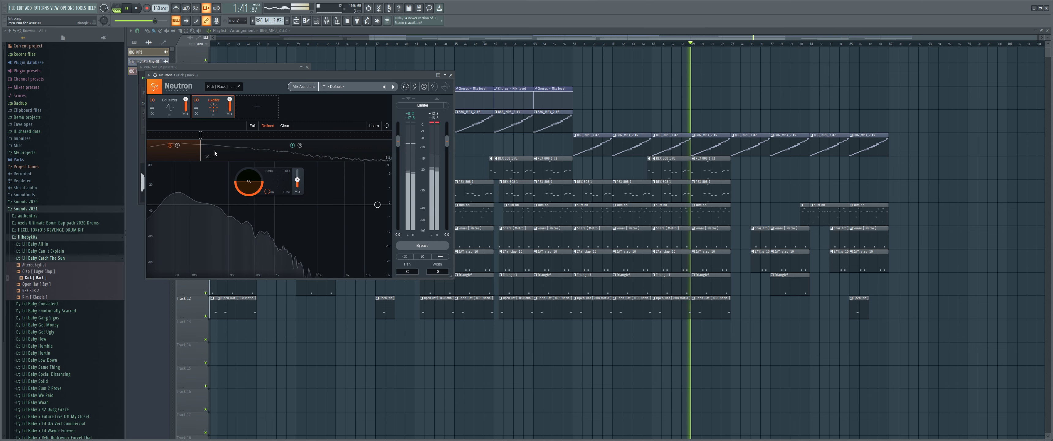
# - Set the Exciter's upper band to 100 mix and 7.2 drive
pyautogui.click(234, 152)
pyautogui.moveTo(297, 184)
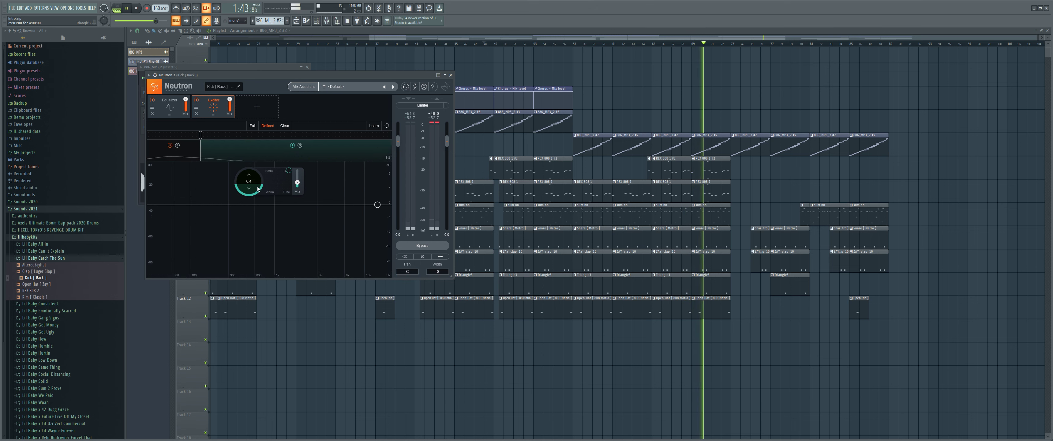
pyautogui.moveTo(297, 183)
pyautogui.mouseDown()
pyautogui.moveTo(298, 172)
pyautogui.moveTo(306, 208)
pyautogui.moveTo(300, 185)
pyautogui.mouseUp()
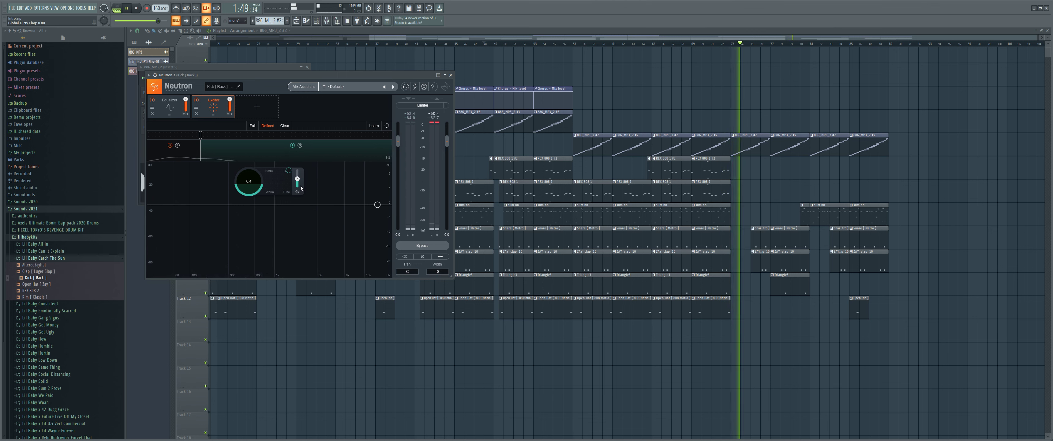
pyautogui.press('space')
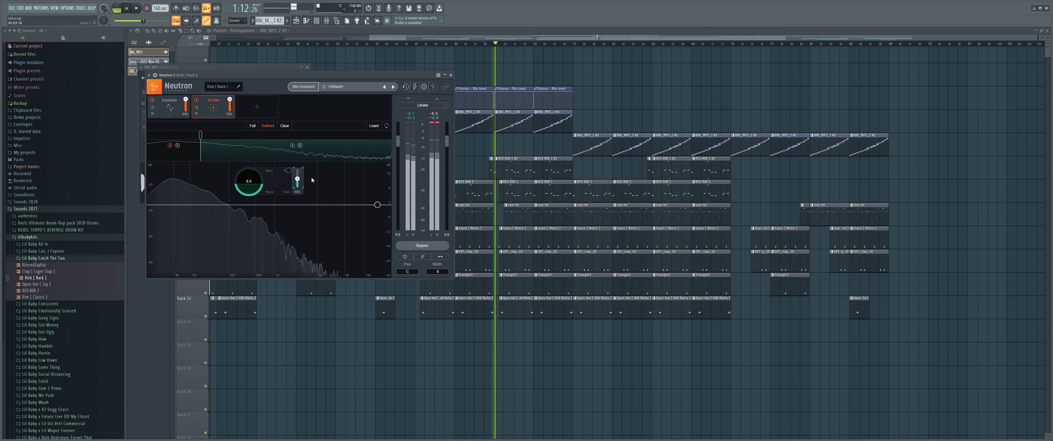
pyautogui.moveTo(253, 184); pyautogui.dragTo(253, 179)
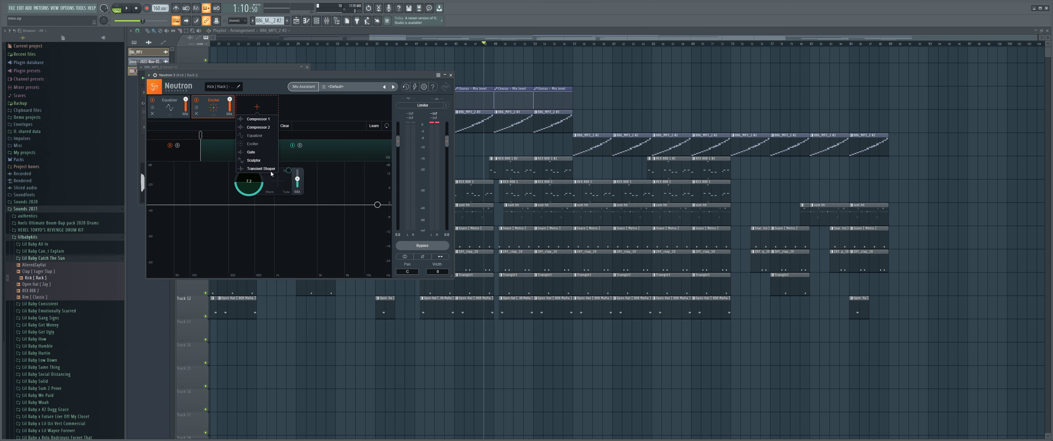
# - Add a Transient Shaper in Precise mode with attack about 2.1 and sustain pulled down
pyautogui.click(260, 169)
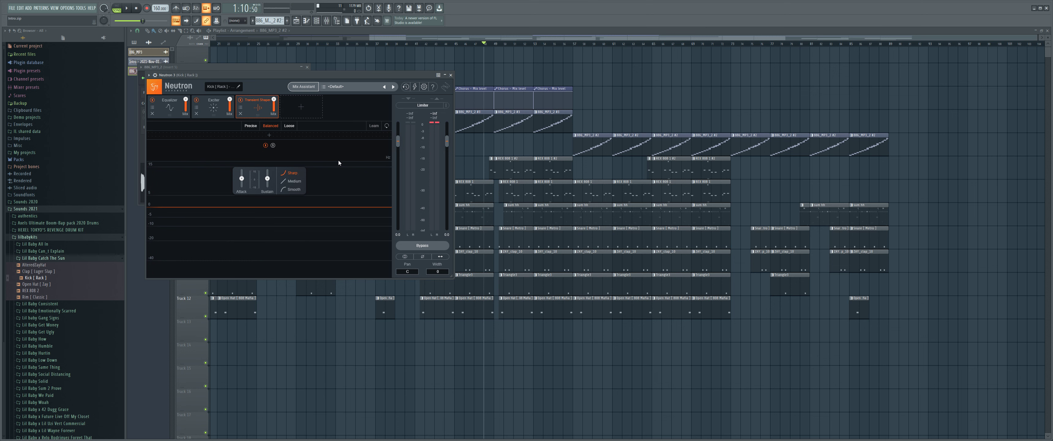
pyautogui.press('space')
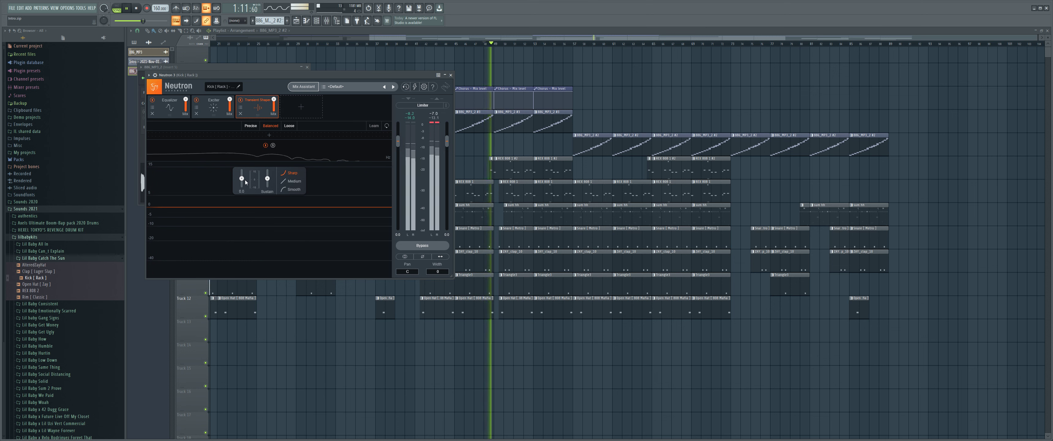
pyautogui.moveTo(240, 180); pyautogui.dragTo(244, 162)
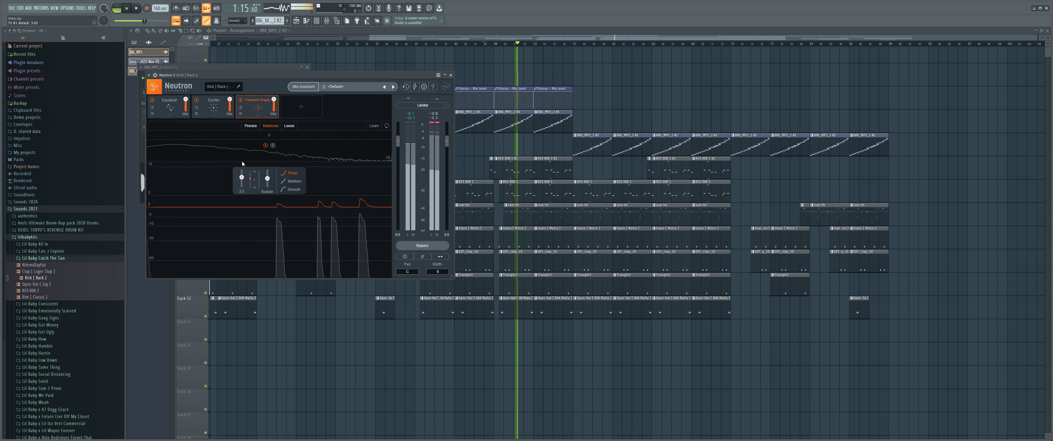
pyautogui.click(252, 126)
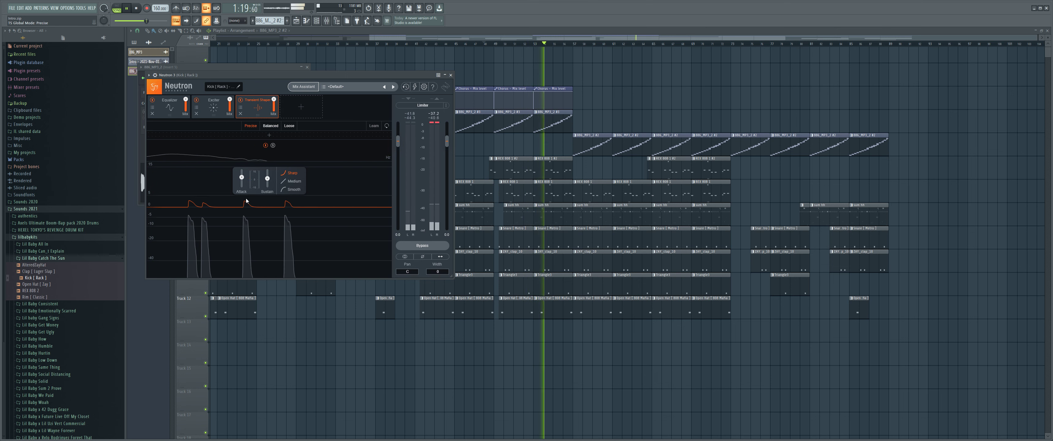
pyautogui.moveTo(269, 184)
pyautogui.moveTo(268, 179); pyautogui.dragTo(268, 179)
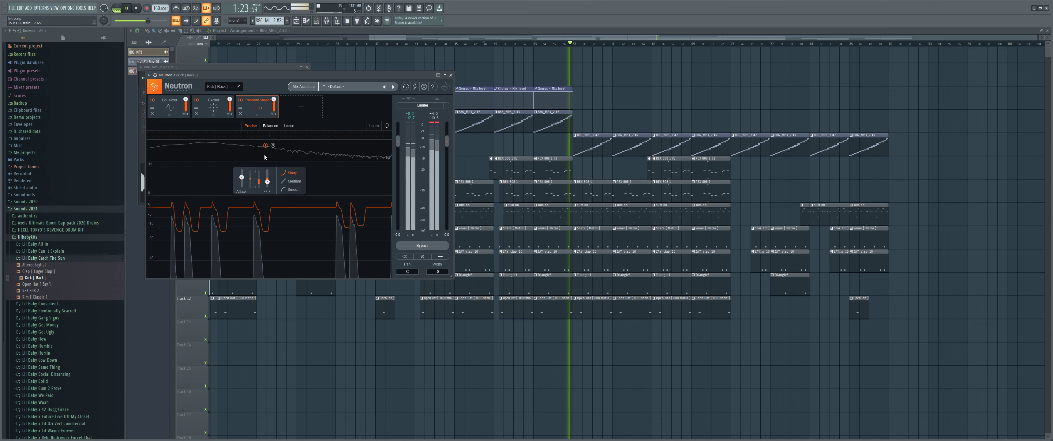
pyautogui.moveTo(262, 139); pyautogui.dragTo(261, 130)
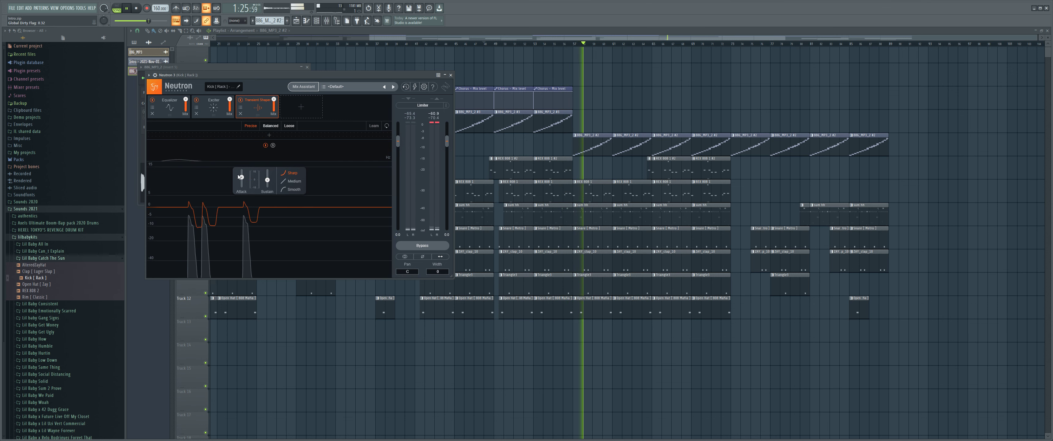
pyautogui.click(244, 178)
pyautogui.moveTo(244, 179); pyautogui.dragTo(245, 184)
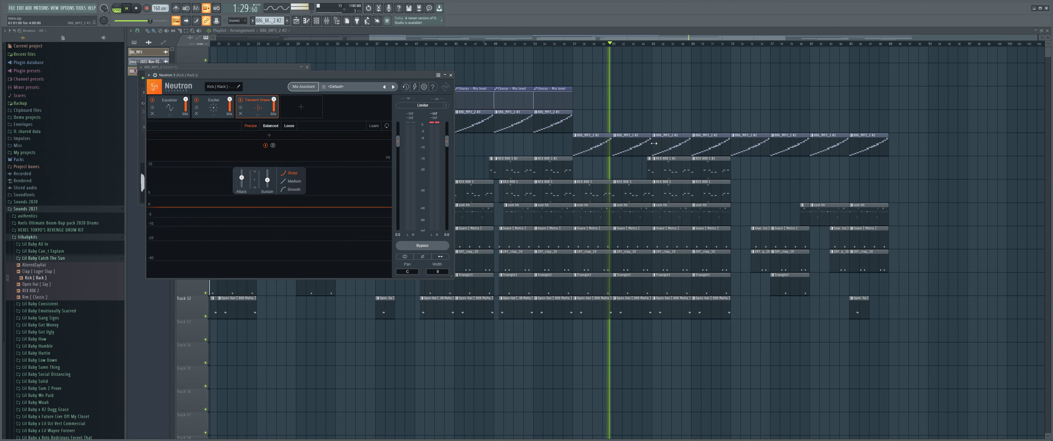
# - Delete the short REX 808 1 #2 clip and check the 886_MP3_2 channel's settings
pyautogui.rightClick(651, 171)
pyautogui.moveTo(619, 176); pyautogui.dragTo(733, 220)
pyautogui.moveTo(868, 164); pyautogui.dragTo(764, 170)
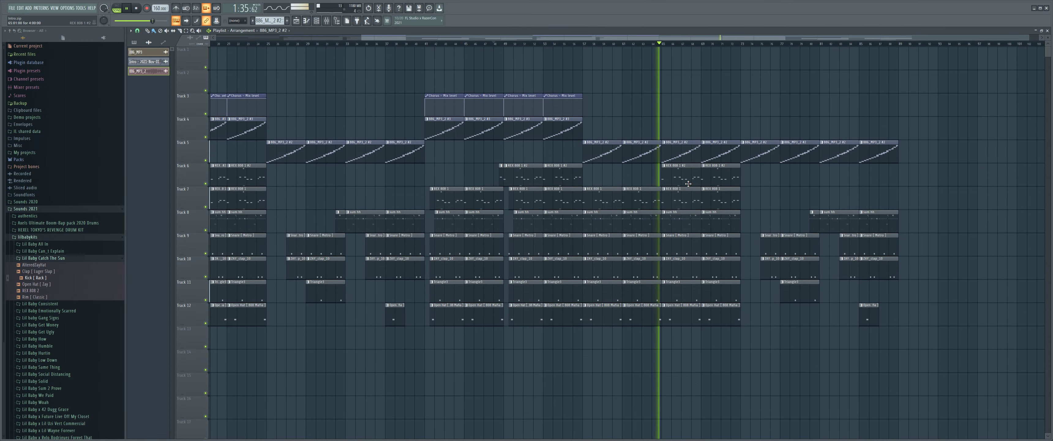
pyautogui.doubleClick(149, 71)
pyautogui.press('Tab')
pyautogui.click(306, 83)
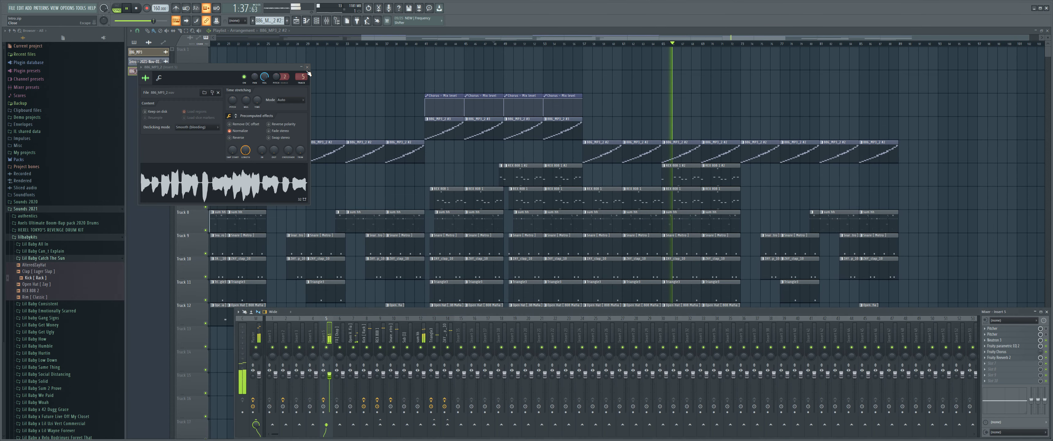
pyautogui.click(307, 67)
pyautogui.press('F9')
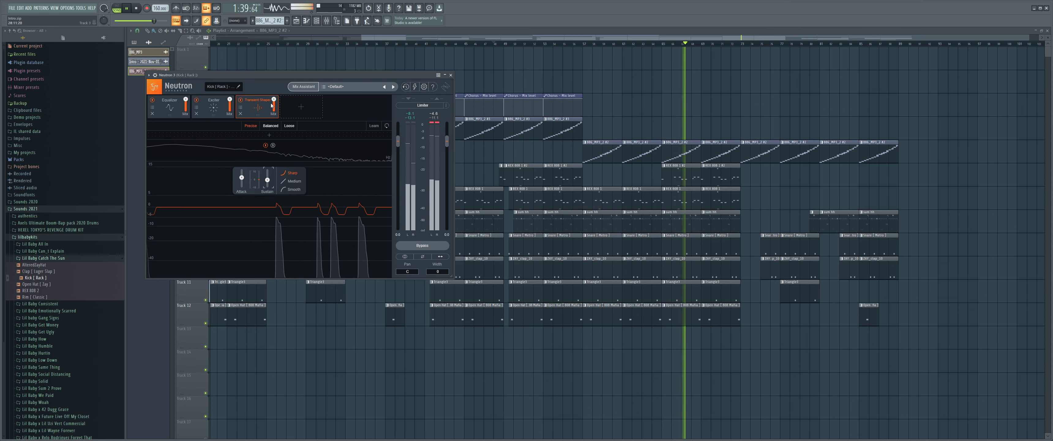
# - A/B the Transient Shaper and audition Medium and Smooth curves, settling on Sharp
pyautogui.click(240, 100)
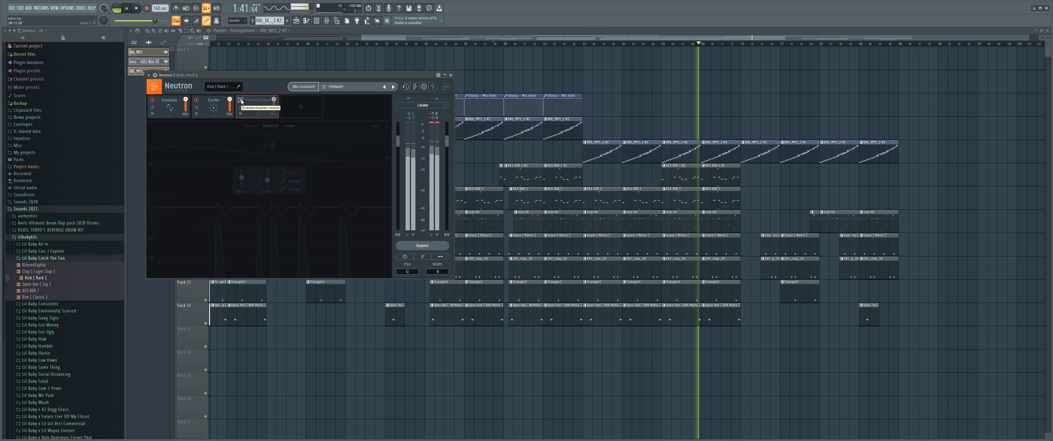
pyautogui.click(241, 100)
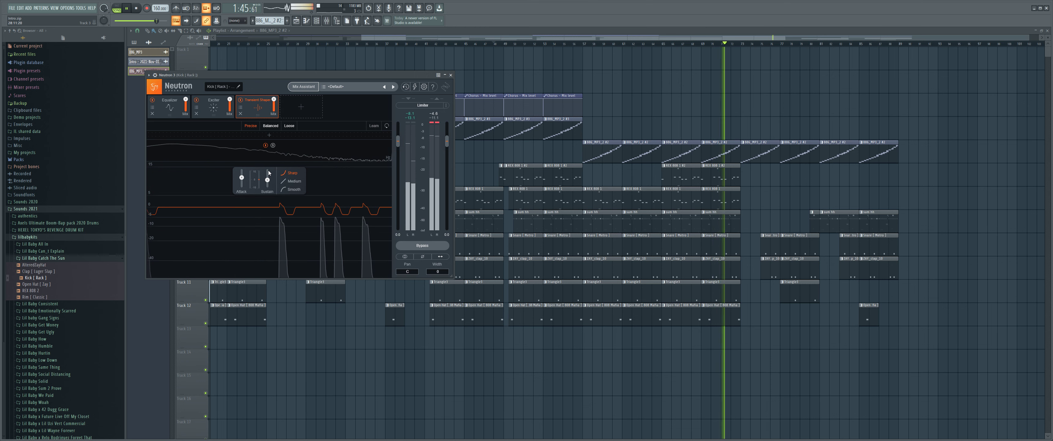
pyautogui.click(291, 181)
pyautogui.press('space')
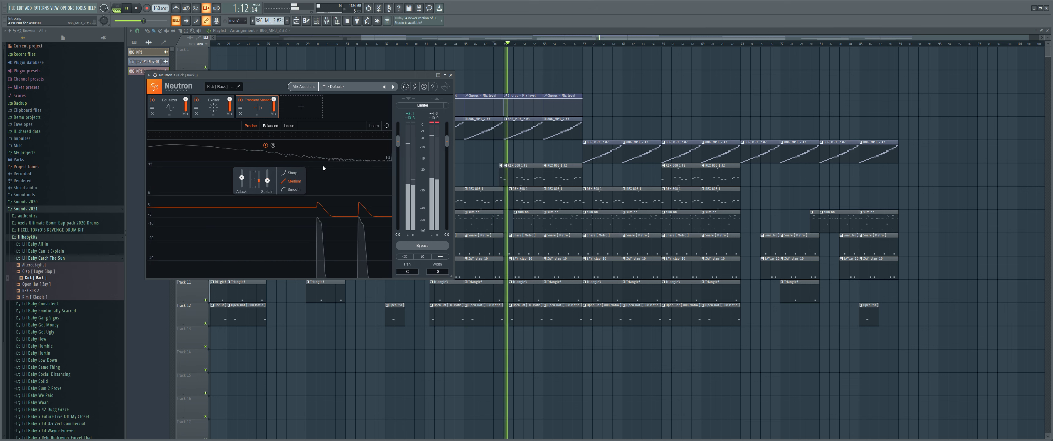
pyautogui.click(294, 189)
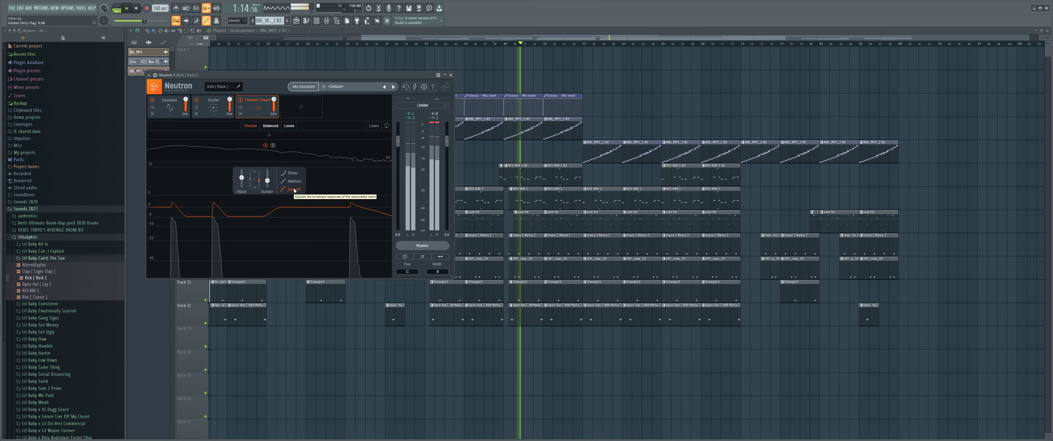
pyautogui.click(292, 173)
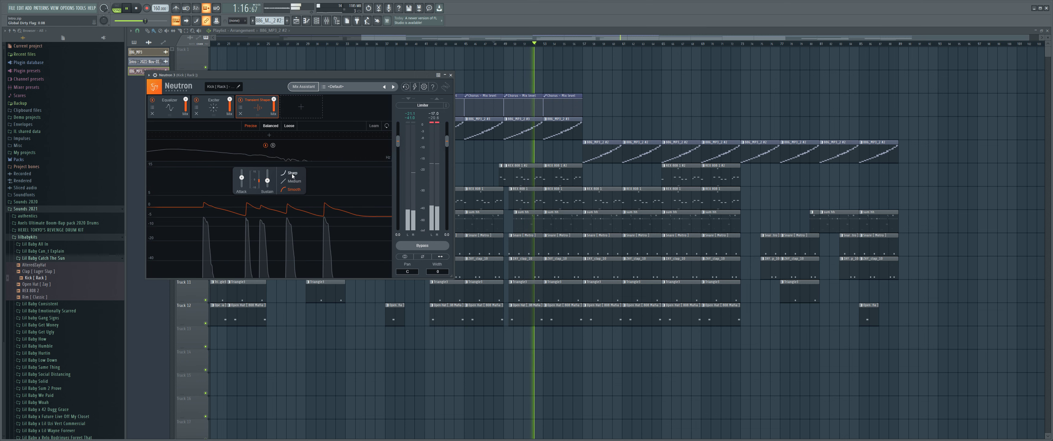
# - Set the Transient Shaper attack to 1.5 and sustain to -8.2, then close Neutron
pyautogui.moveTo(241, 178); pyautogui.dragTo(253, 132)
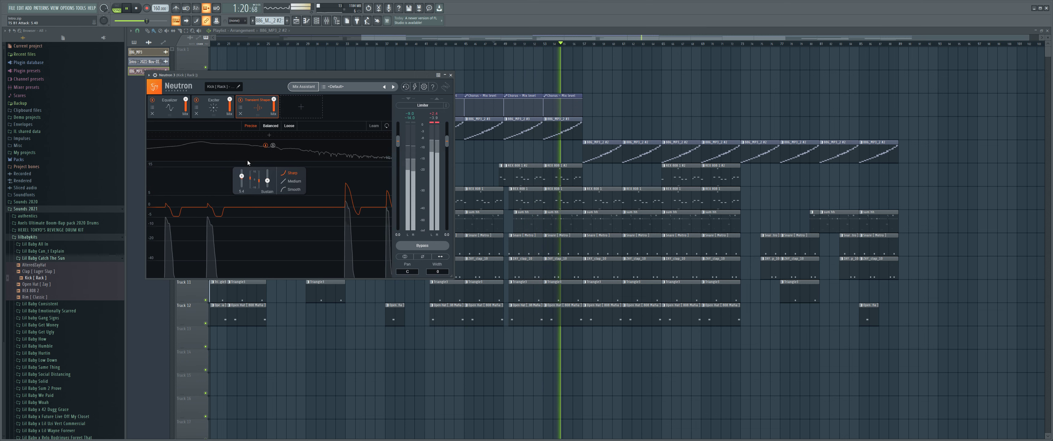
pyautogui.moveTo(243, 172); pyautogui.dragTo(241, 182)
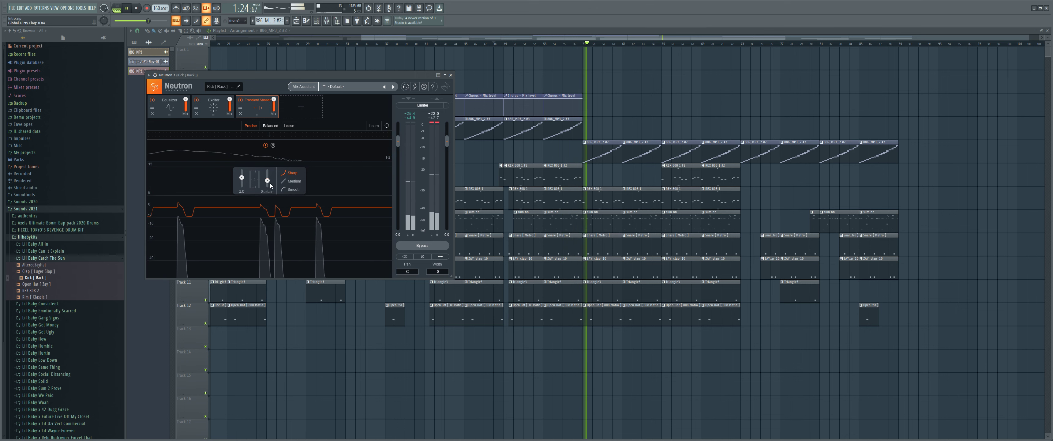
pyautogui.moveTo(267, 180); pyautogui.dragTo(281, 153)
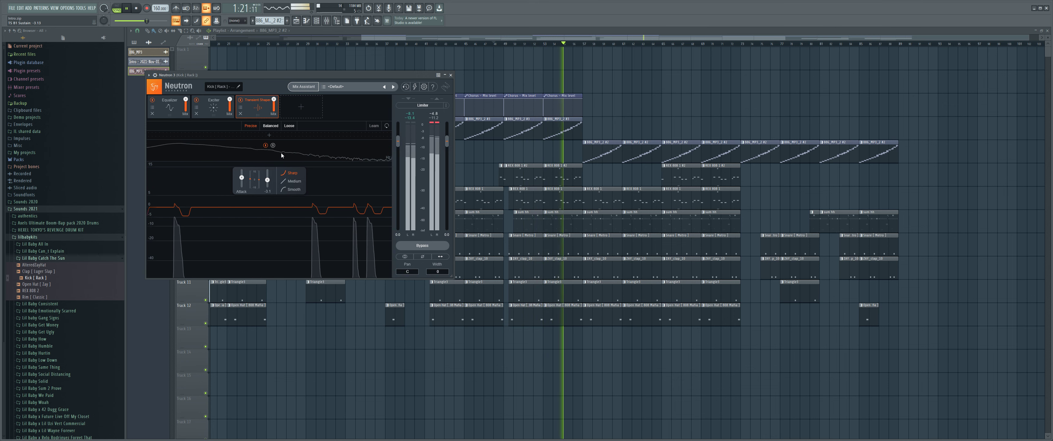
pyautogui.click(451, 75)
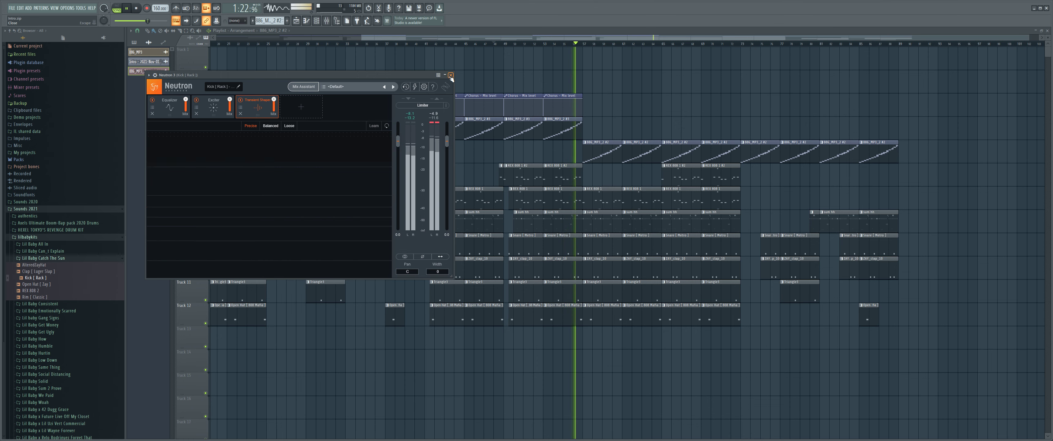
pyautogui.press('F9')
pyautogui.hotkey('alt', 'p')
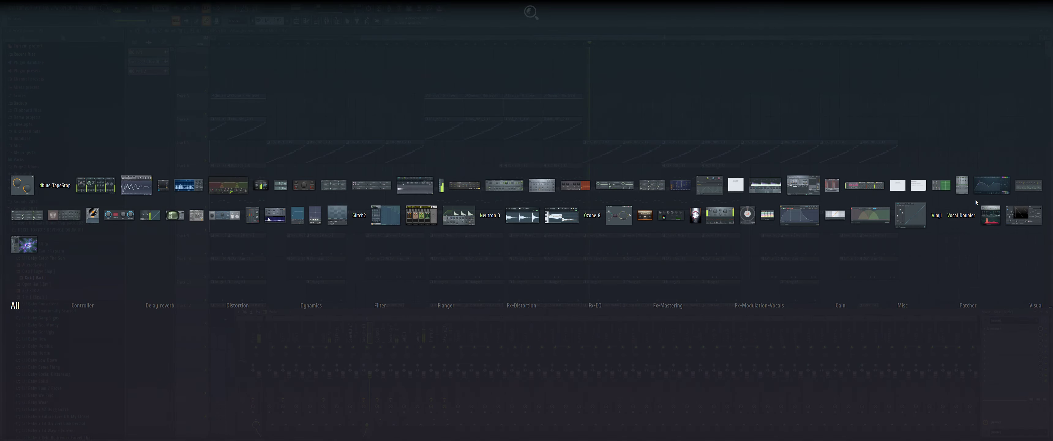
# - Load Fruity Parametric EQ 2 on the kick with band 3 cut to -0.4 dB near 319 Hz
pyautogui.click(1003, 189)
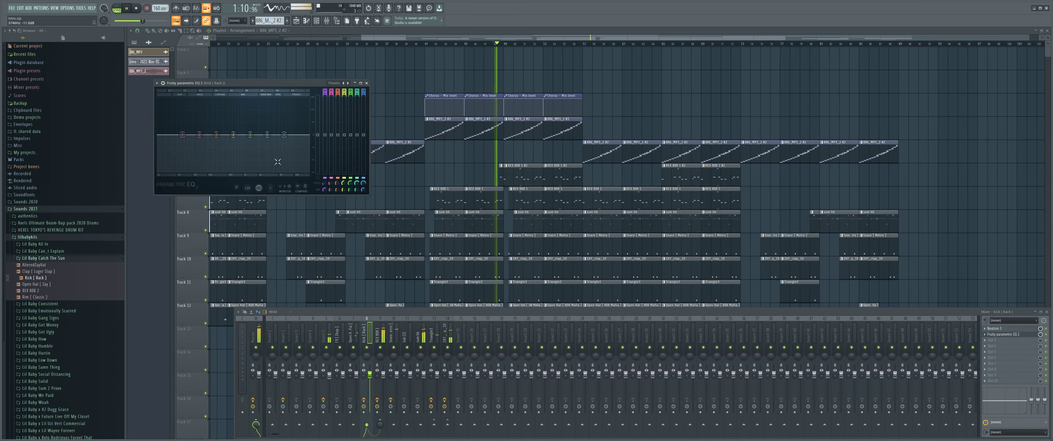
pyautogui.moveTo(217, 134)
pyautogui.mouseDown()
pyautogui.moveTo(220, 152)
pyautogui.moveTo(207, 144)
pyautogui.moveTo(209, 159)
pyautogui.moveTo(211, 139)
pyautogui.mouseUp()
pyautogui.scroll(5, 213, 140)
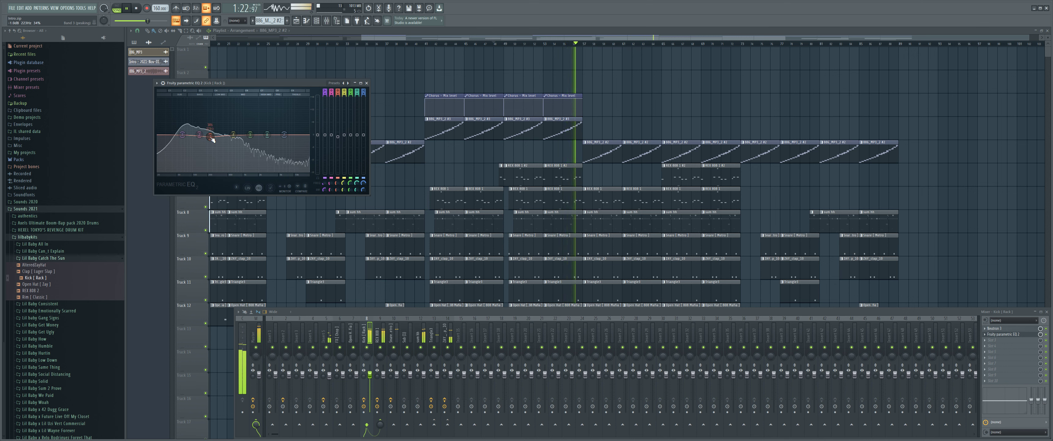
pyautogui.moveTo(211, 136); pyautogui.dragTo(211, 136)
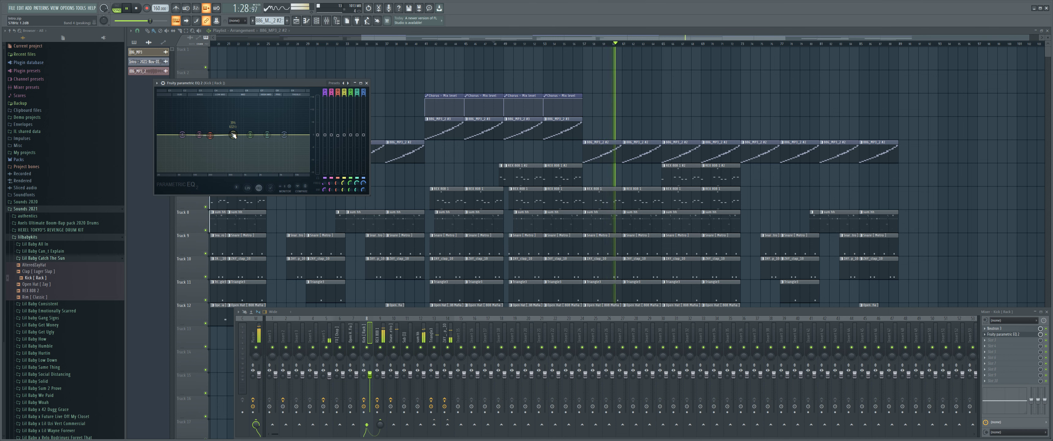
pyautogui.click(368, 85)
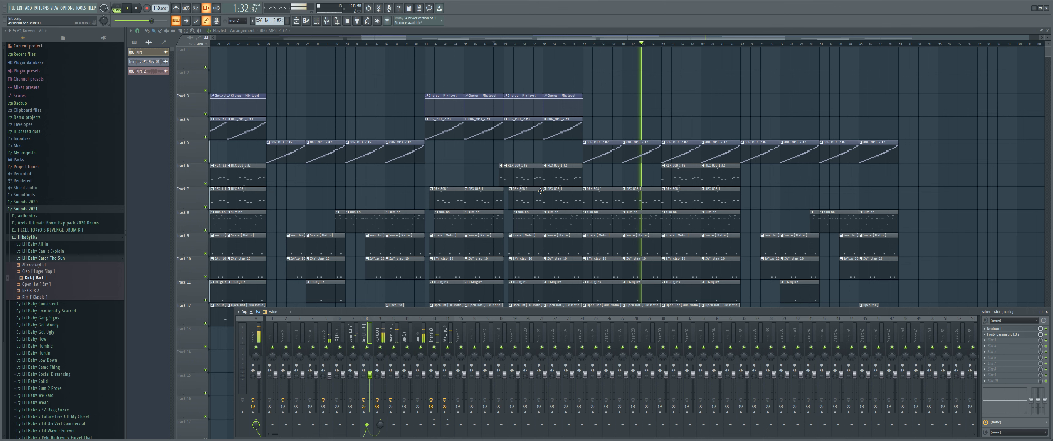
# - Open the sum hh pattern in the piano roll, then close it again
pyautogui.scroll(-2, 531, 207)
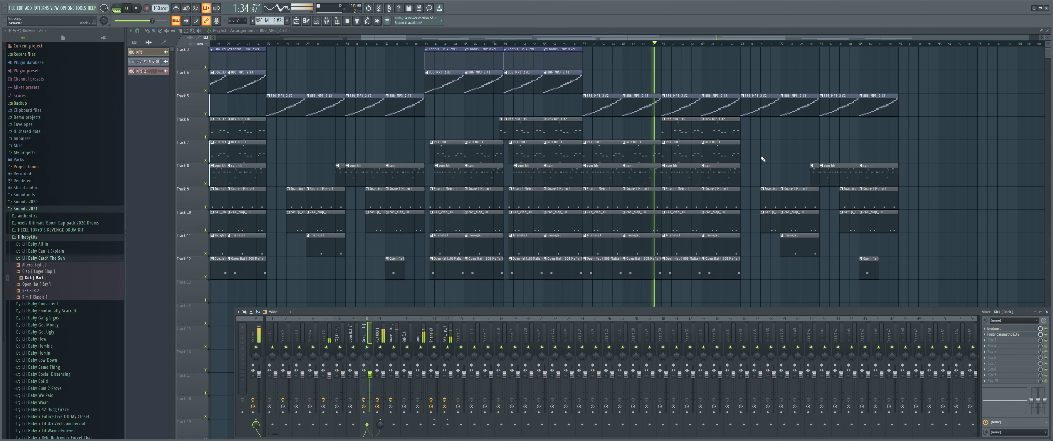
pyautogui.doubleClick(654, 180)
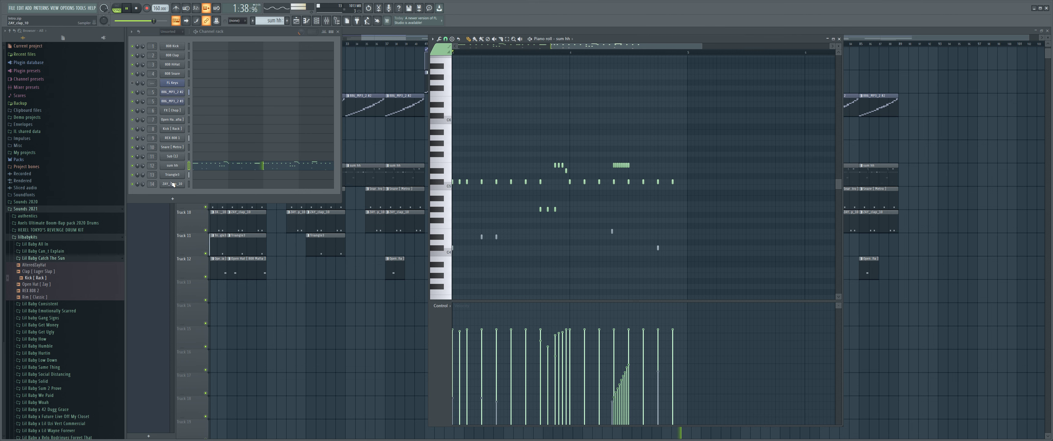
pyautogui.press('Escape')
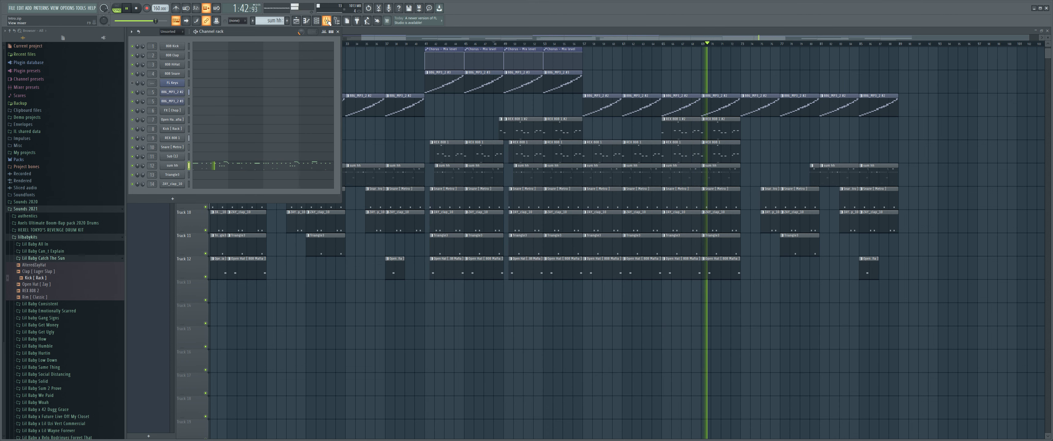
# - Zoom the playlist out with compact track rows, show the mixer below, and restart playback
pyautogui.middleClick(468, 132)
pyautogui.scroll(-2, 479, 130)
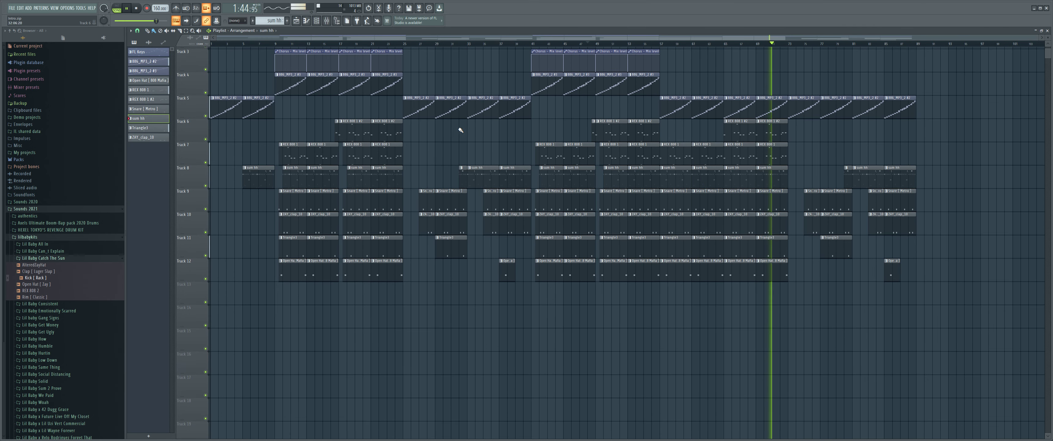
pyautogui.scroll(-1, 460, 131)
pyautogui.scroll(-1, 400, 112)
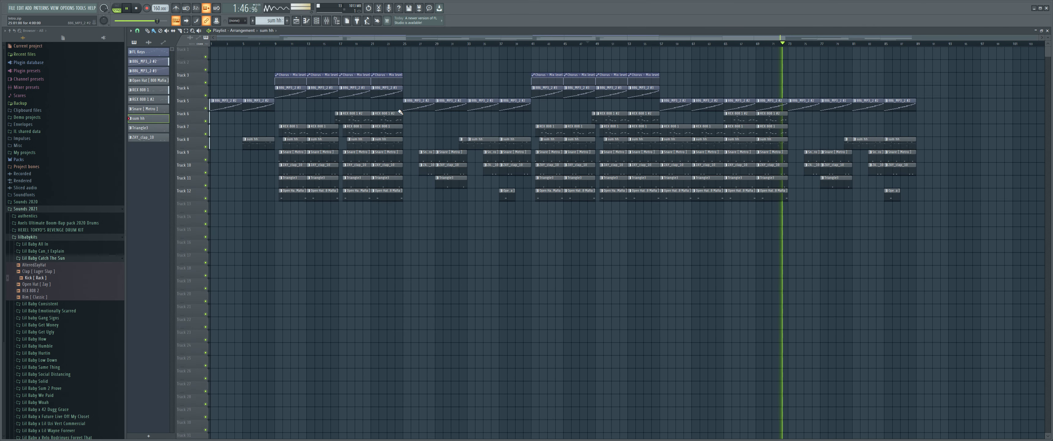
pyautogui.click(326, 20)
pyautogui.press('space')
pyautogui.press('space')
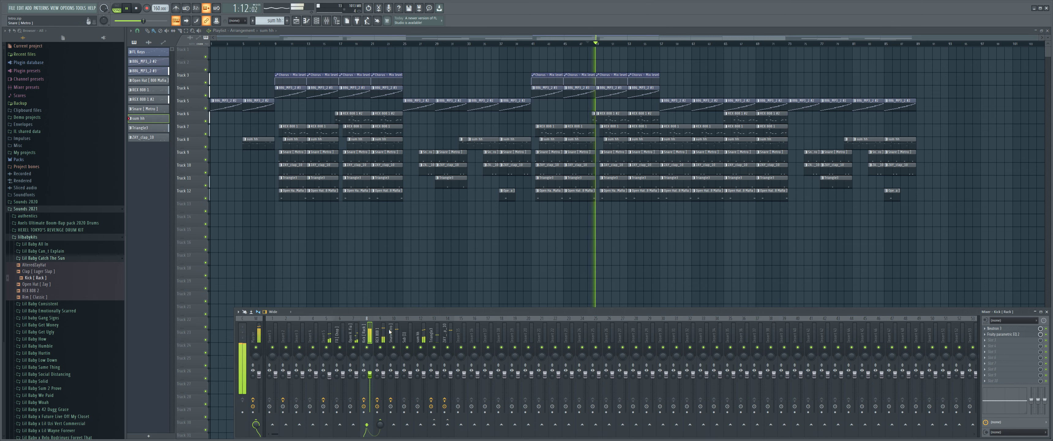
pyautogui.click(396, 359)
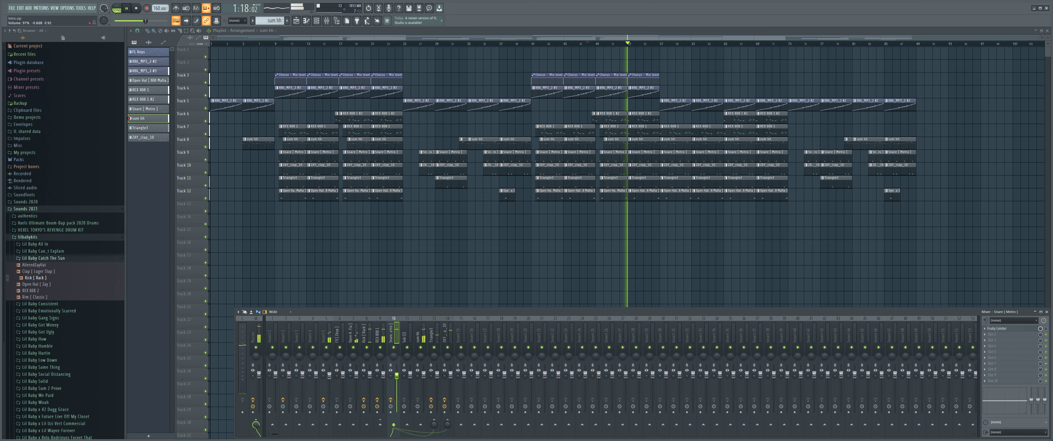
pyautogui.rightClick(397, 376)
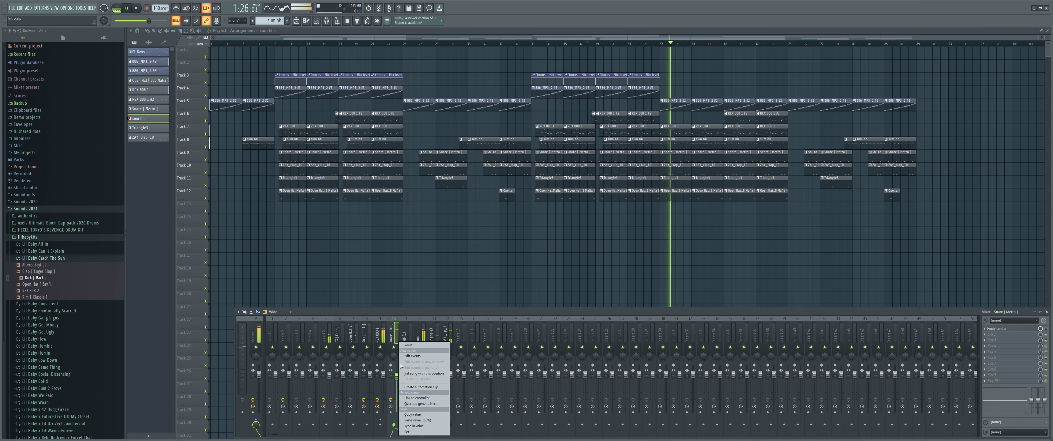
pyautogui.rightClick(394, 377)
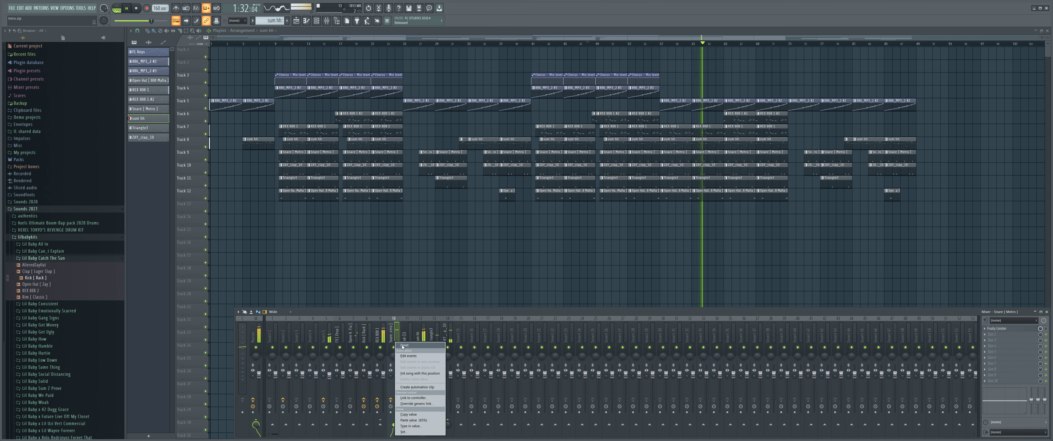
pyautogui.click(398, 334)
# - Check the Windows keyboard layouts, then return to FL Studio and stop the beat
pyautogui.press('super')
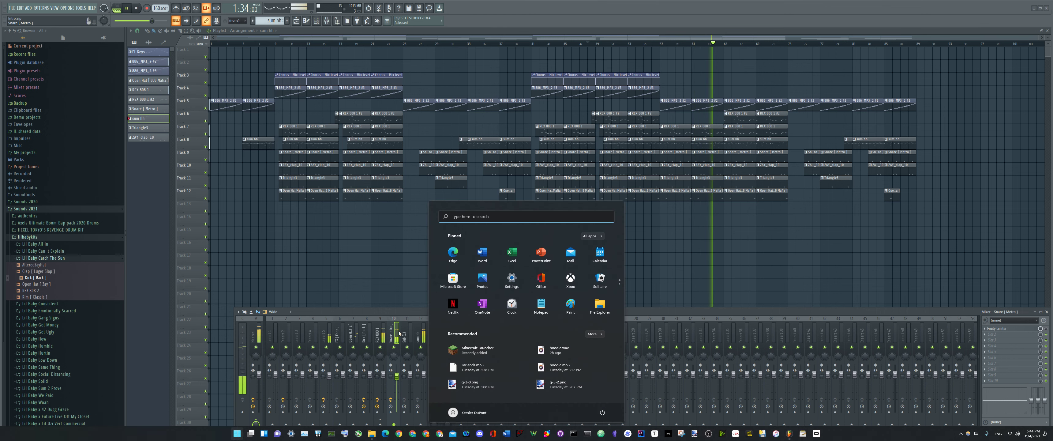
pyautogui.write('pu')
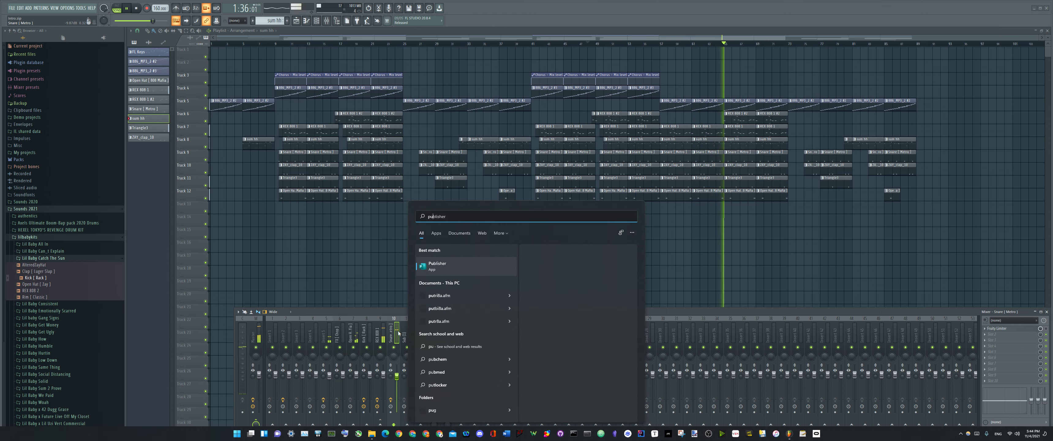
pyautogui.press('Escape')
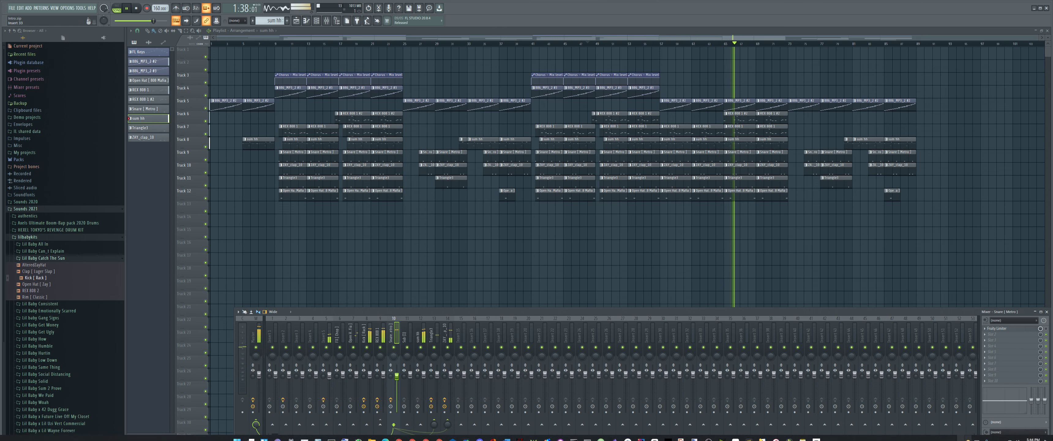
pyautogui.press('super')
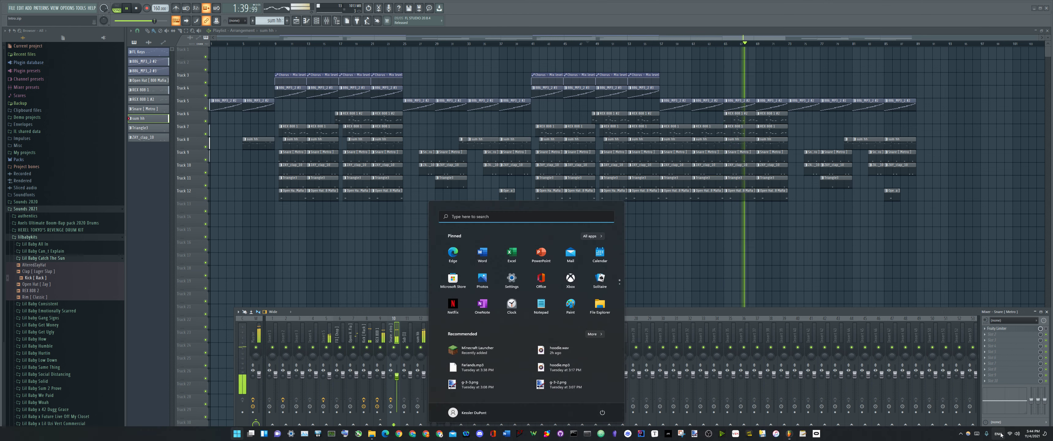
pyautogui.click(1002, 435)
pyautogui.click(1001, 388)
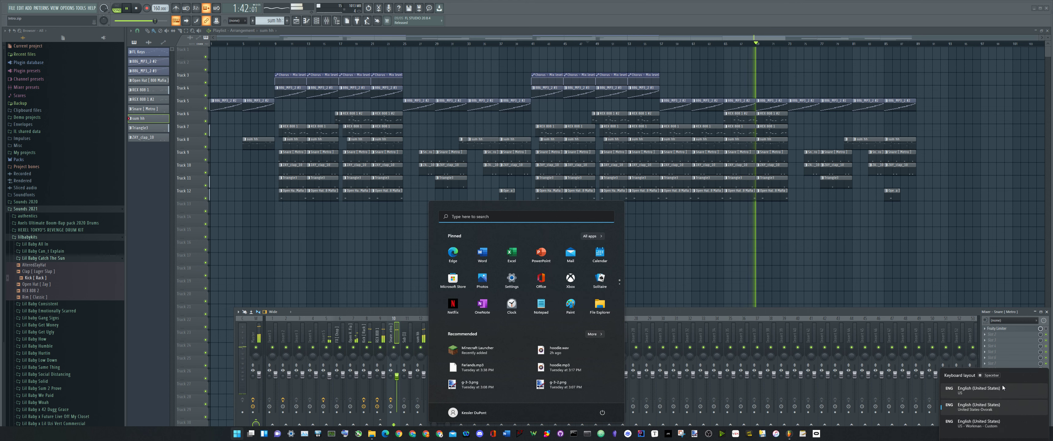
pyautogui.click(884, 268)
pyautogui.press('space')
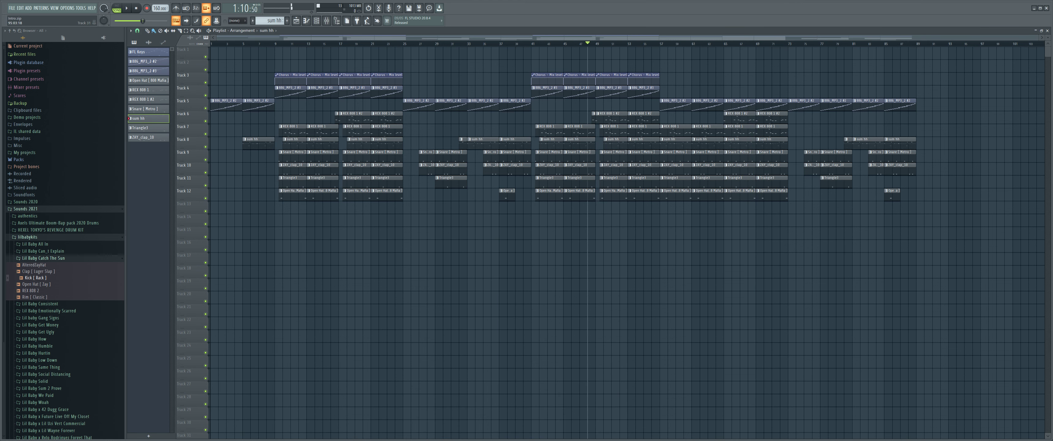
# - Open the English (United States) language options in Windows keyboard settings
pyautogui.press('super')
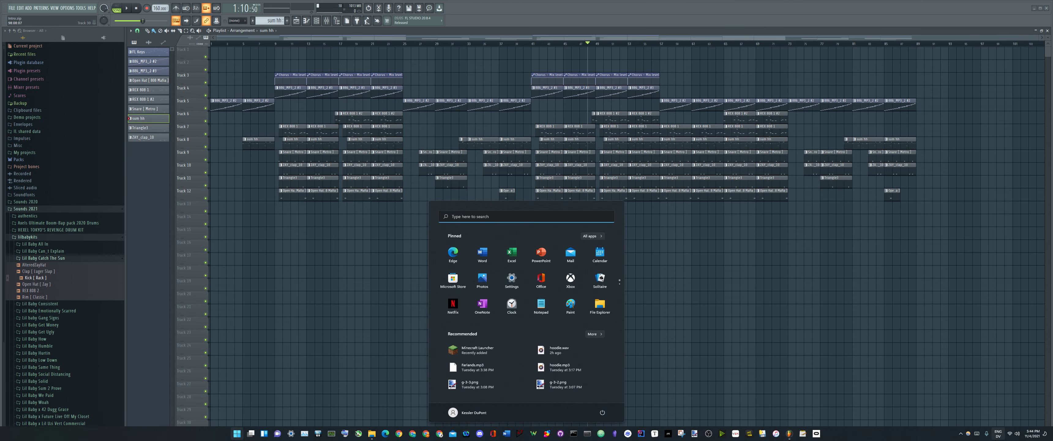
pyautogui.click(997, 432)
pyautogui.click(971, 422)
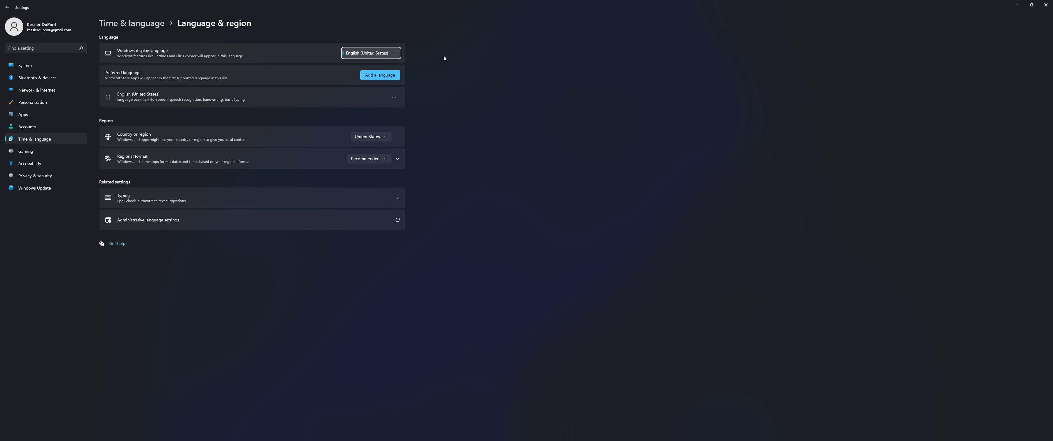
pyautogui.click(394, 95)
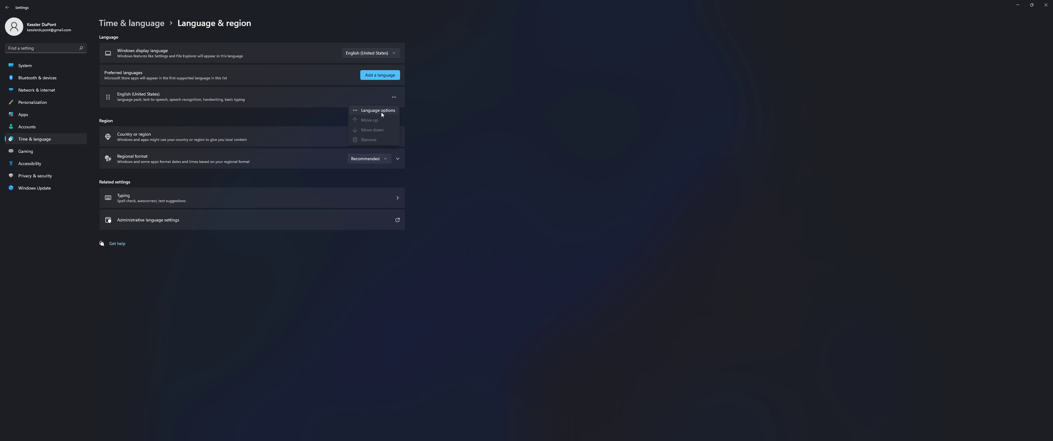
pyautogui.click(381, 111)
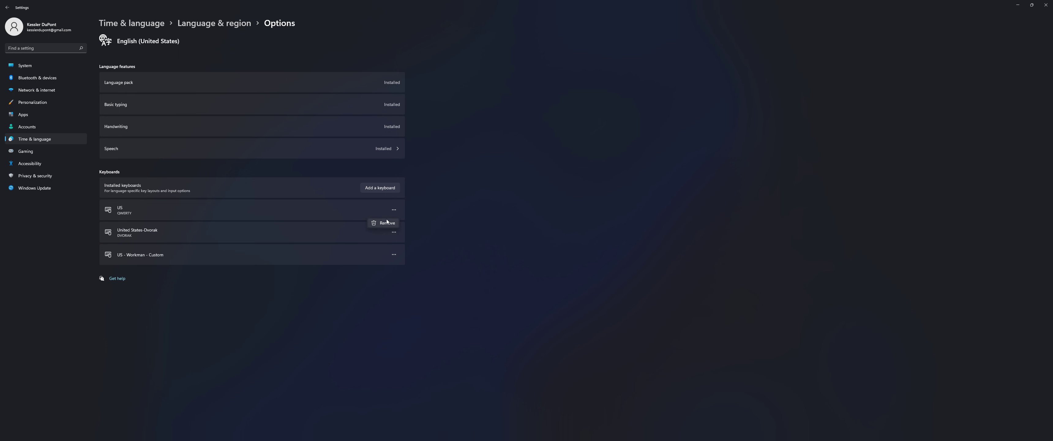
# - Remove the US QWERTY and US - Workman - Custom keyboards, then resume the beat
pyautogui.click(386, 222)
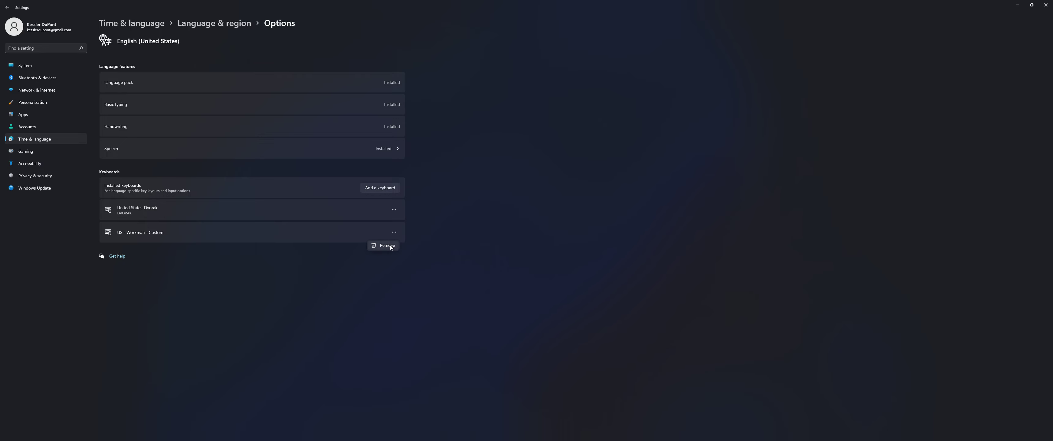
pyautogui.click(390, 245)
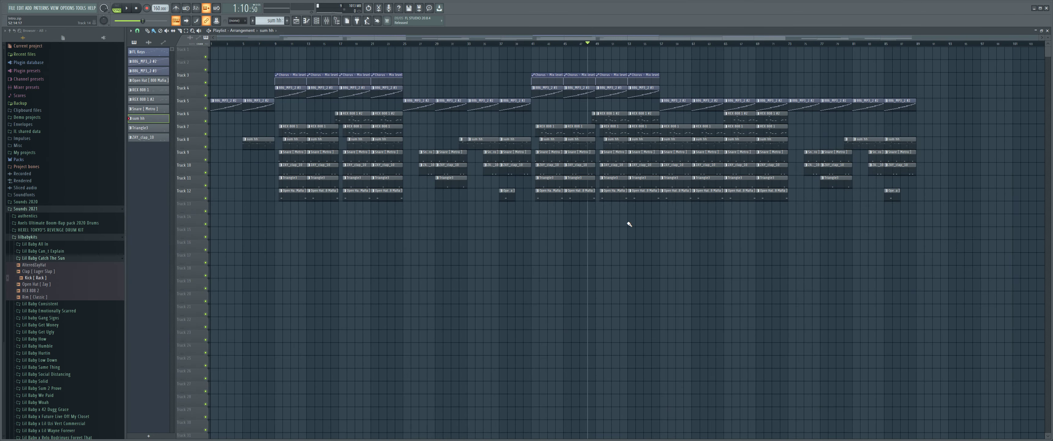
pyautogui.press('space')
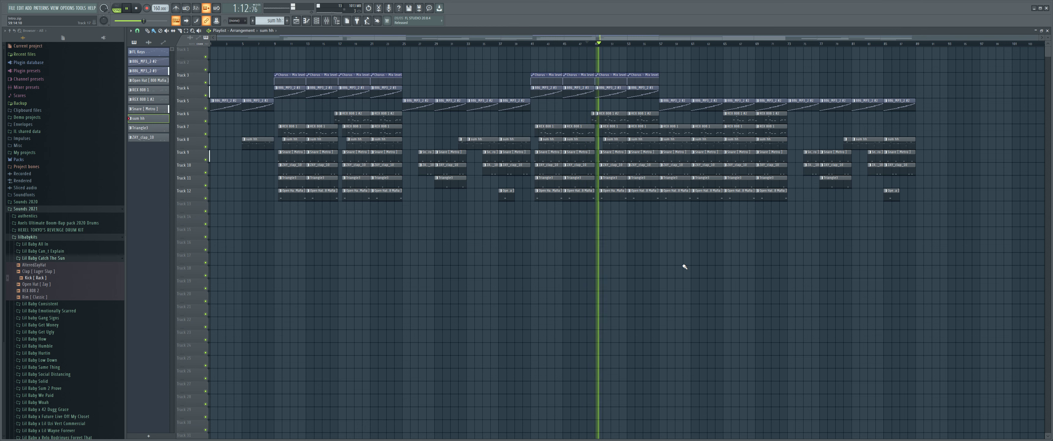
# - Show the channel rack and mixer, copy the Snare volume, and select REX 808 1
pyautogui.press('F6')
pyautogui.press('F9')
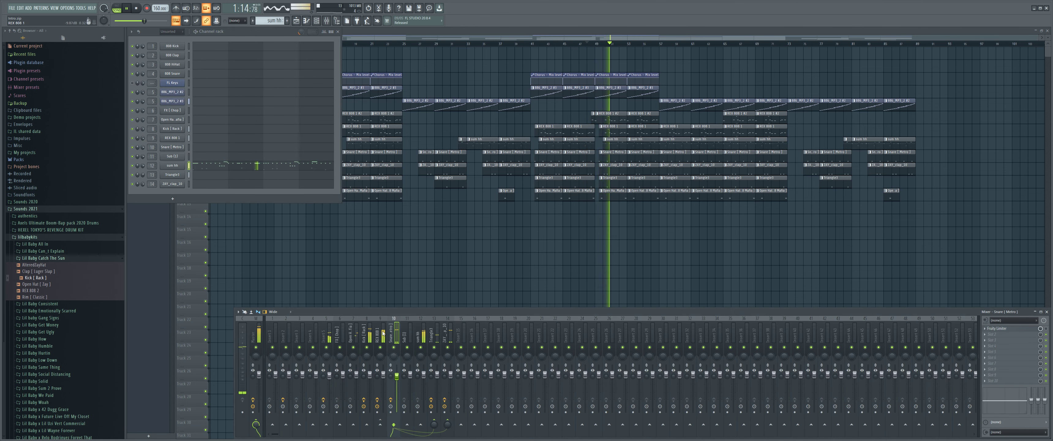
pyautogui.rightClick(399, 380)
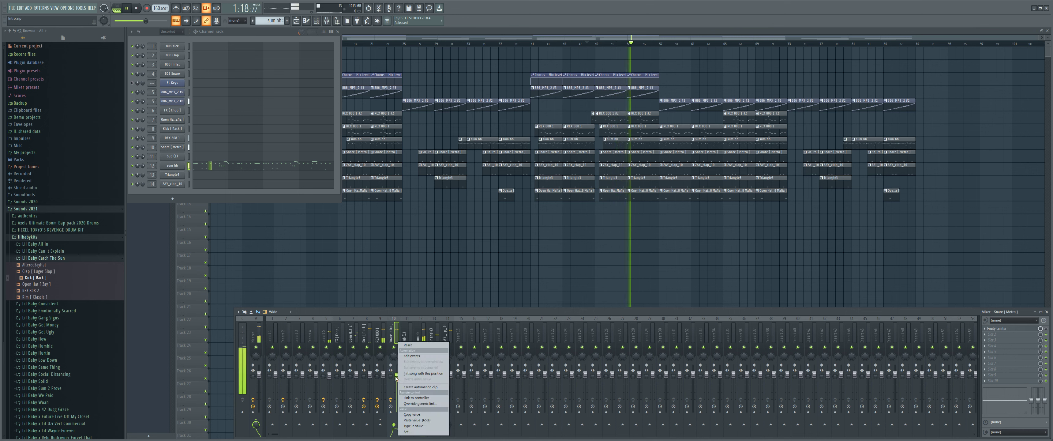
pyautogui.press('c')
pyautogui.click(384, 387)
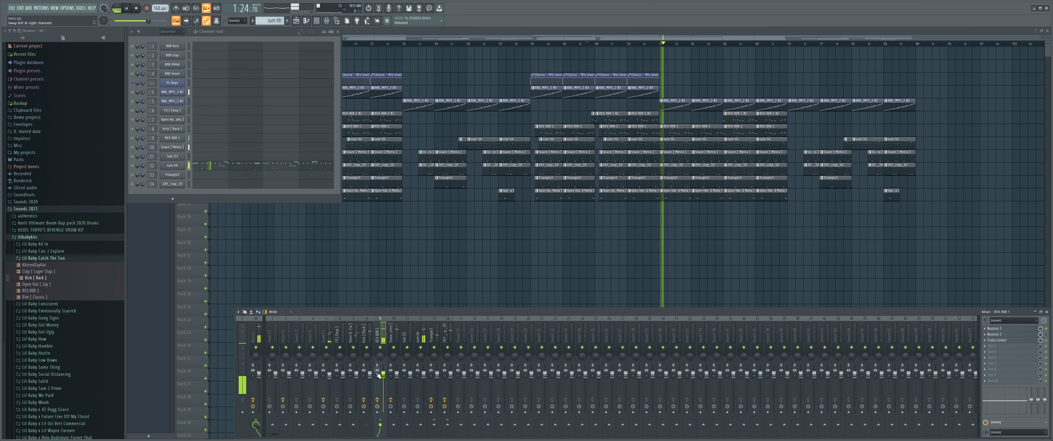
# - Raise the Kick [Rack] volume to 107% and paste that level onto REX 808 1
pyautogui.moveTo(371, 375); pyautogui.dragTo(370, 371)
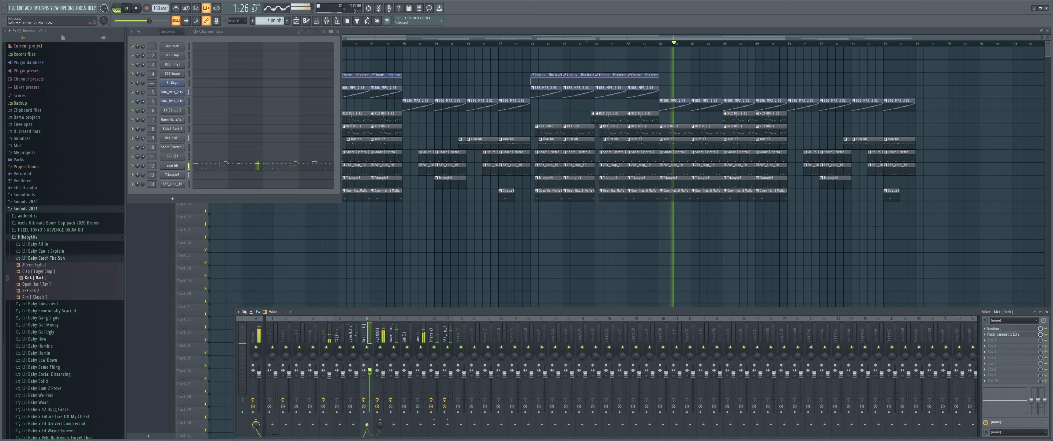
pyautogui.rightClick(372, 373)
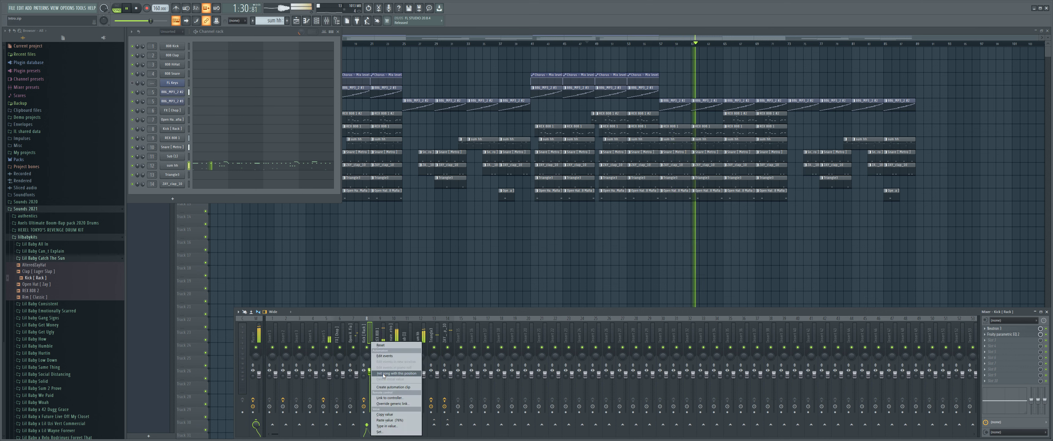
pyautogui.click(384, 374)
pyautogui.rightClick(384, 374)
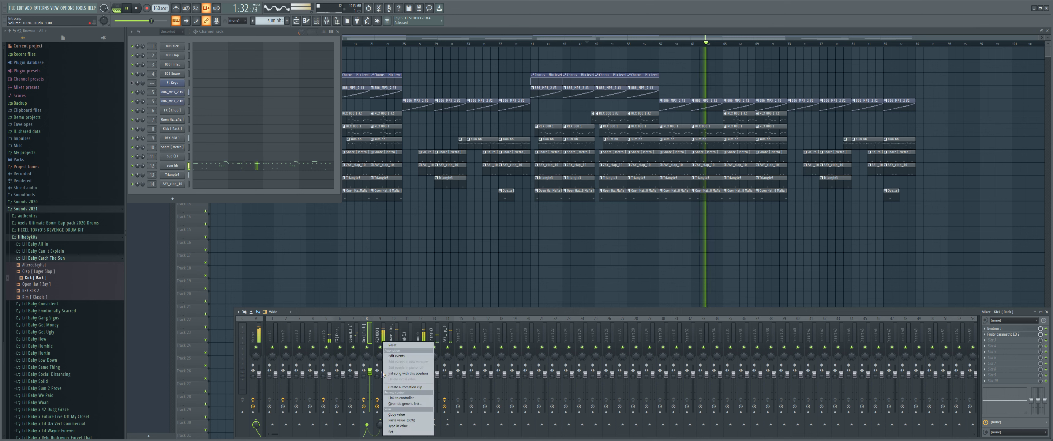
pyautogui.click(397, 420)
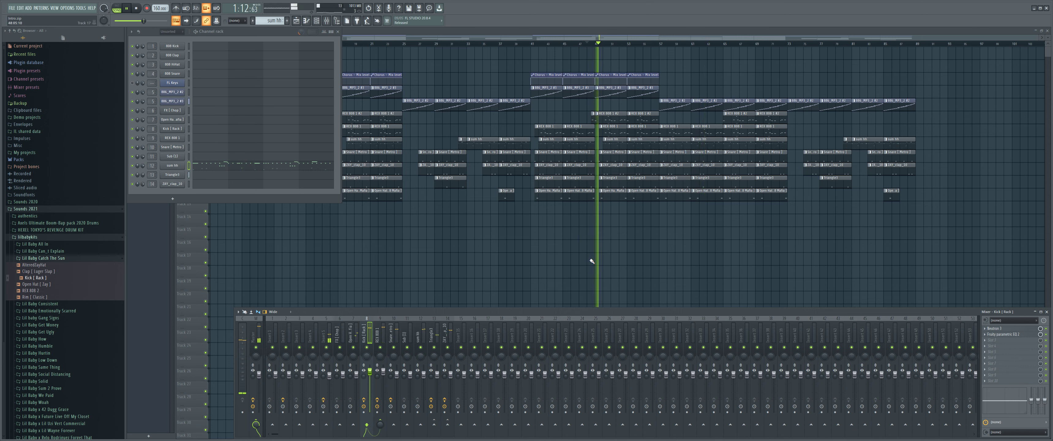
pyautogui.click(254, 337)
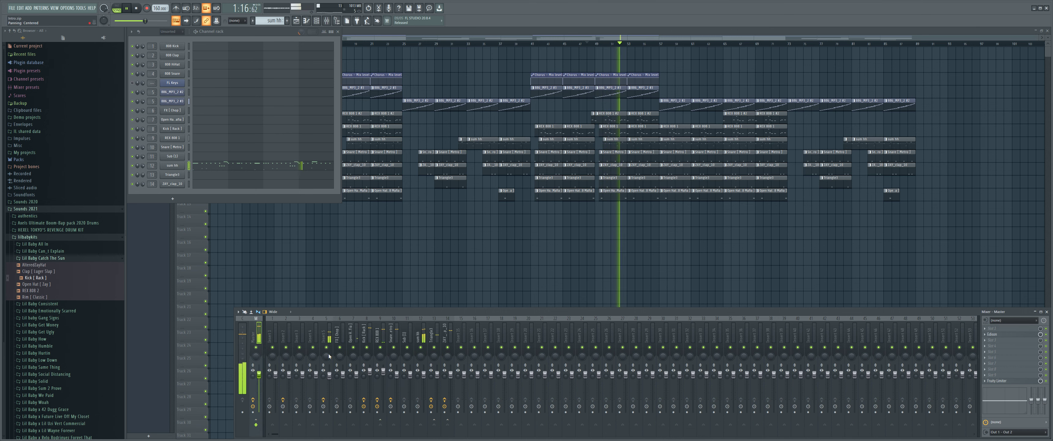
# - Load Fruity Balance and then Neutron 3 into the Master insert's effect slots
pyautogui.rightClick(986, 329)
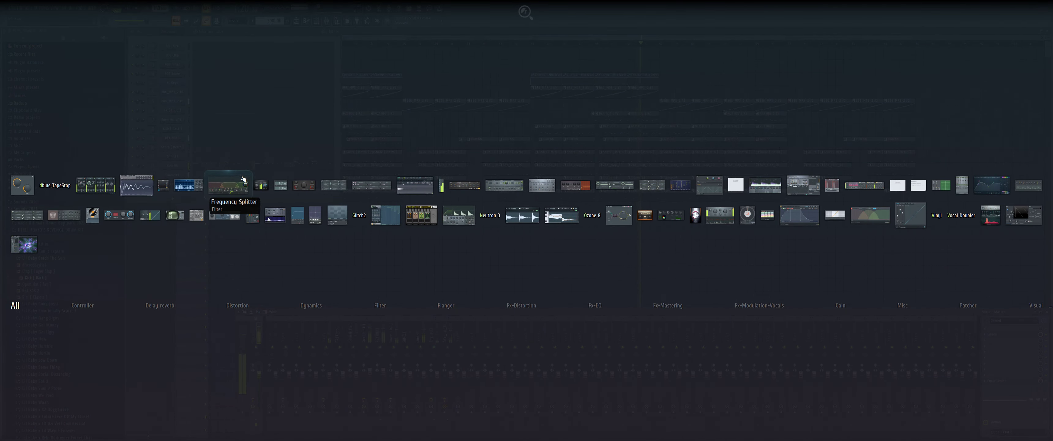
pyautogui.click(261, 185)
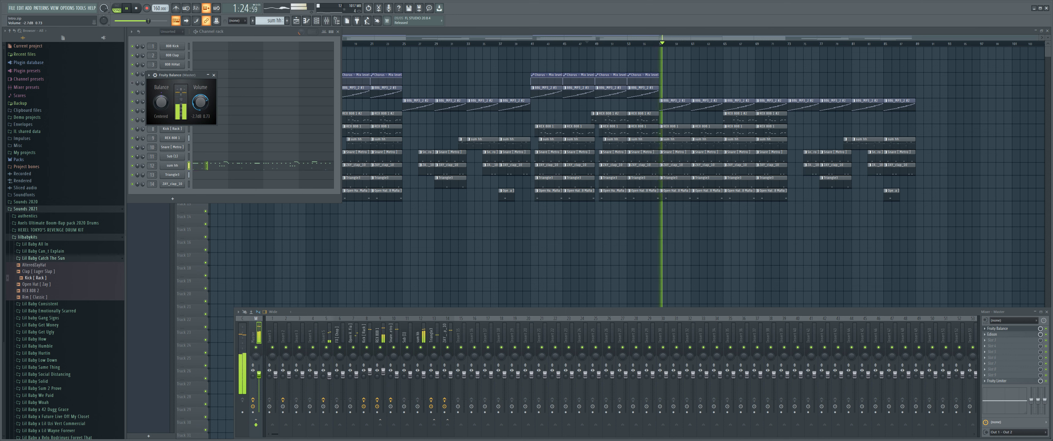
pyautogui.click(213, 75)
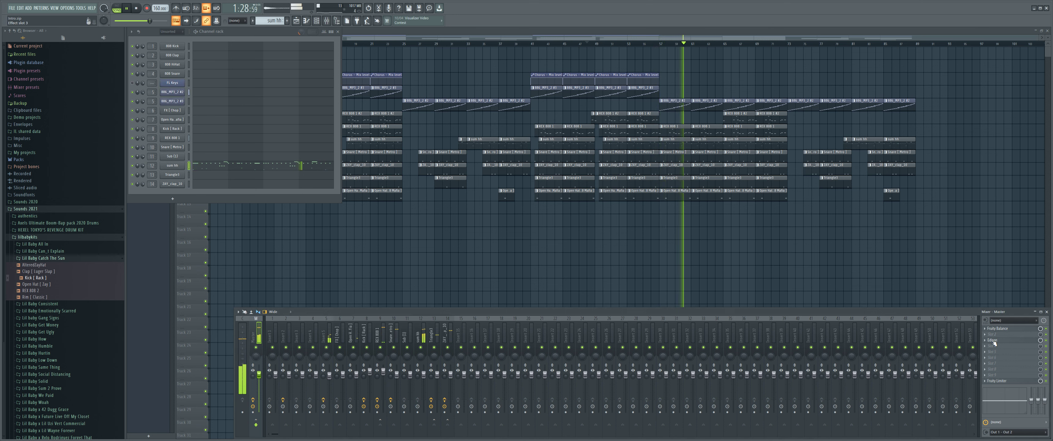
pyautogui.scroll(-3, 992, 342)
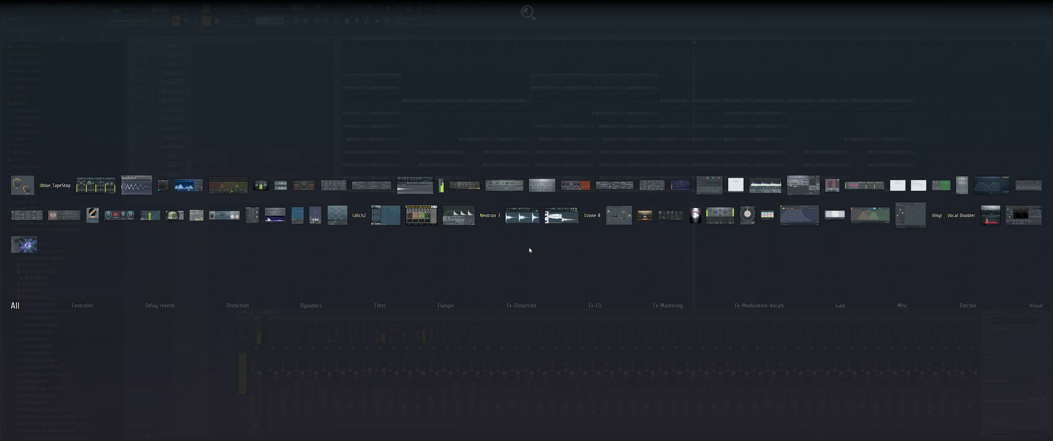
pyautogui.click(499, 219)
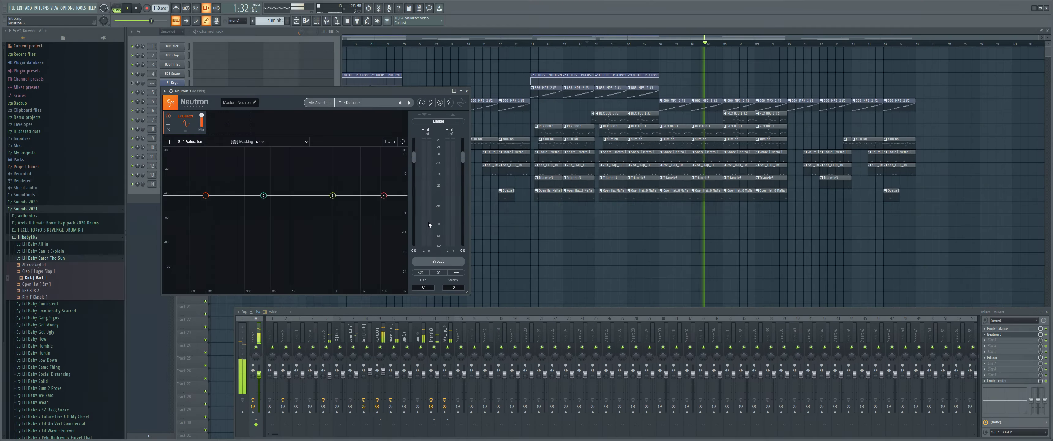
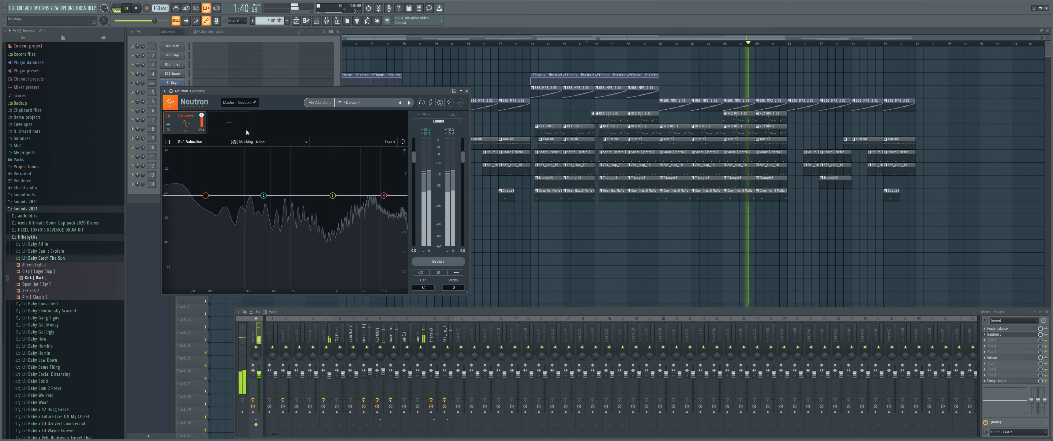
# - Swap Neutron's Equalizer for a Sculptor module targeting Bass > Deep Bass
pyautogui.click(168, 129)
pyautogui.click(185, 123)
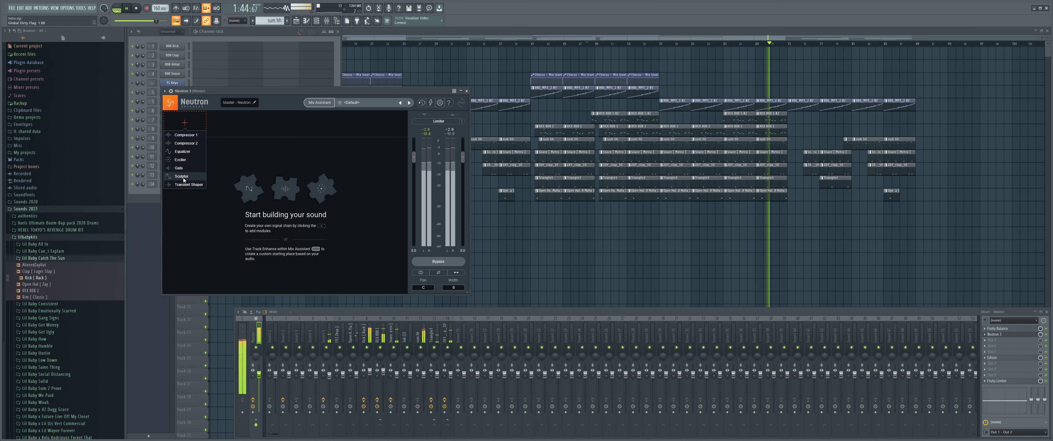
pyautogui.click(181, 175)
pyautogui.moveTo(272, 205)
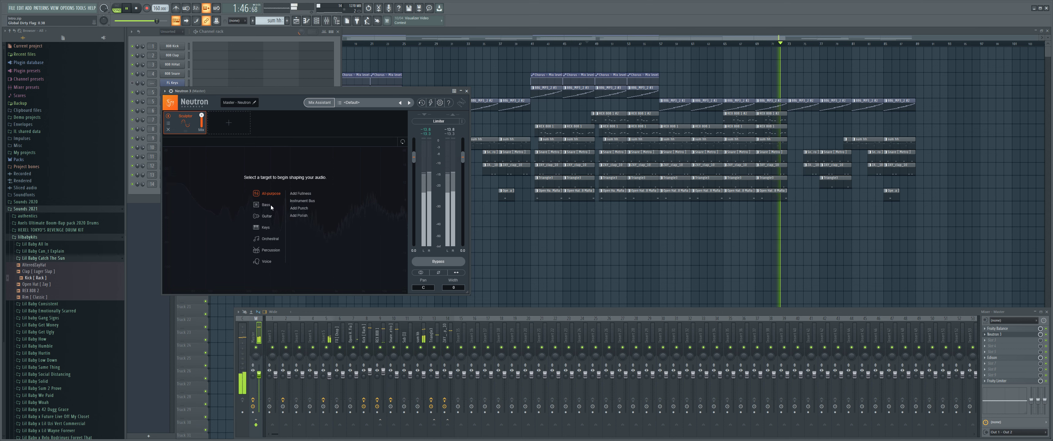
pyautogui.click(298, 202)
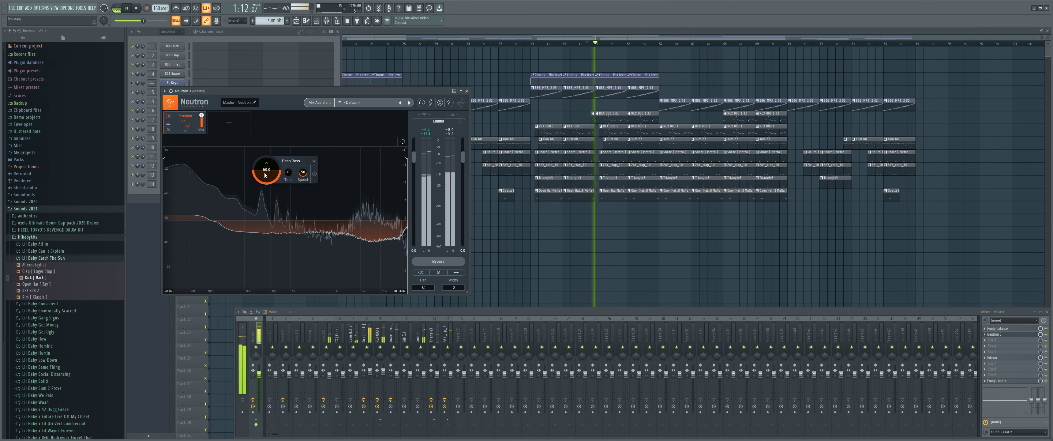
# - Set Sculptor tone to 50, confine its region to the low end, and amount to about 37.6
pyautogui.moveTo(265, 175); pyautogui.dragTo(274, 201)
pyautogui.moveTo(288, 173); pyautogui.dragTo(295, 106)
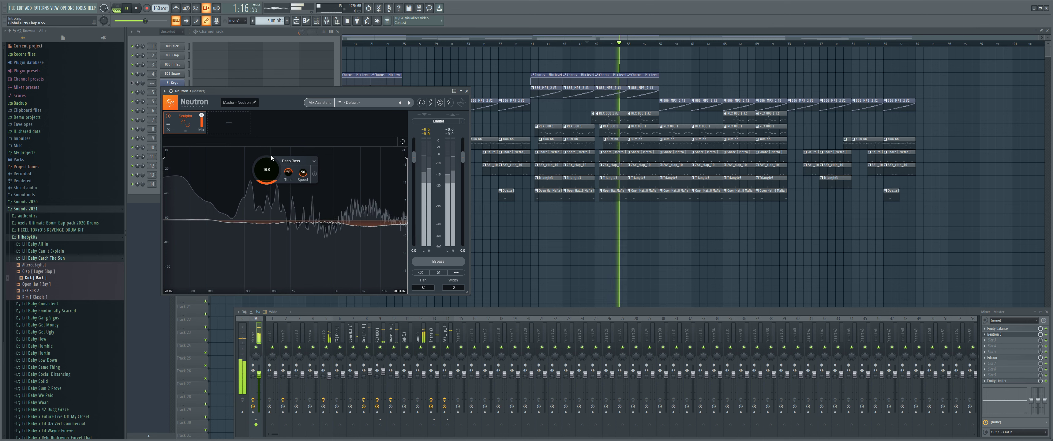
pyautogui.moveTo(404, 163)
pyautogui.mouseDown()
pyautogui.moveTo(207, 170)
pyautogui.moveTo(254, 174)
pyautogui.mouseUp()
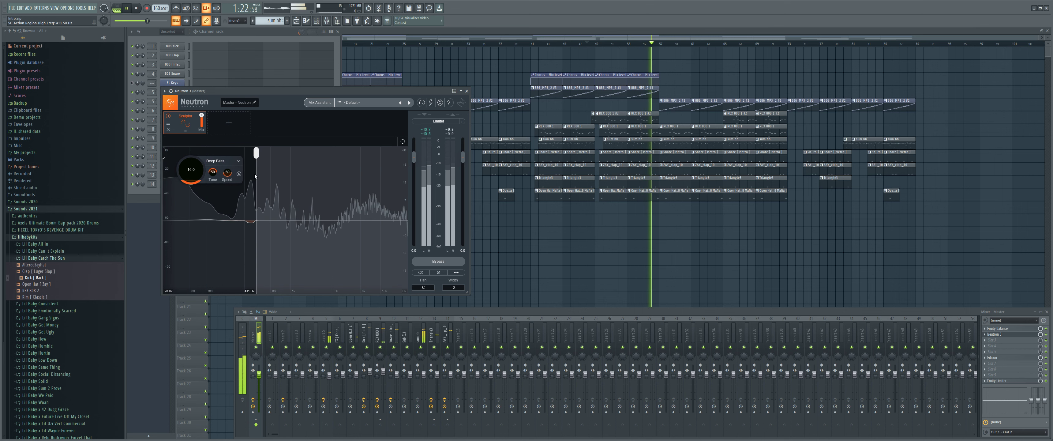
pyautogui.press('space')
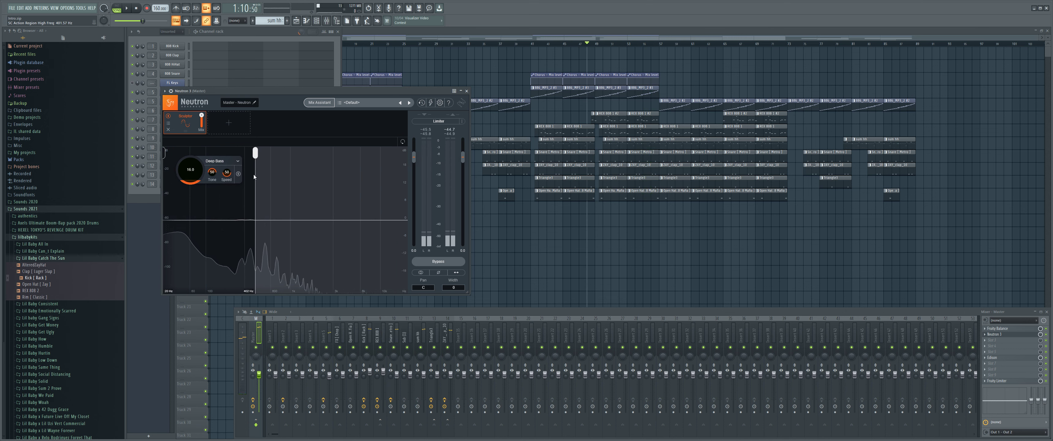
pyautogui.press('space')
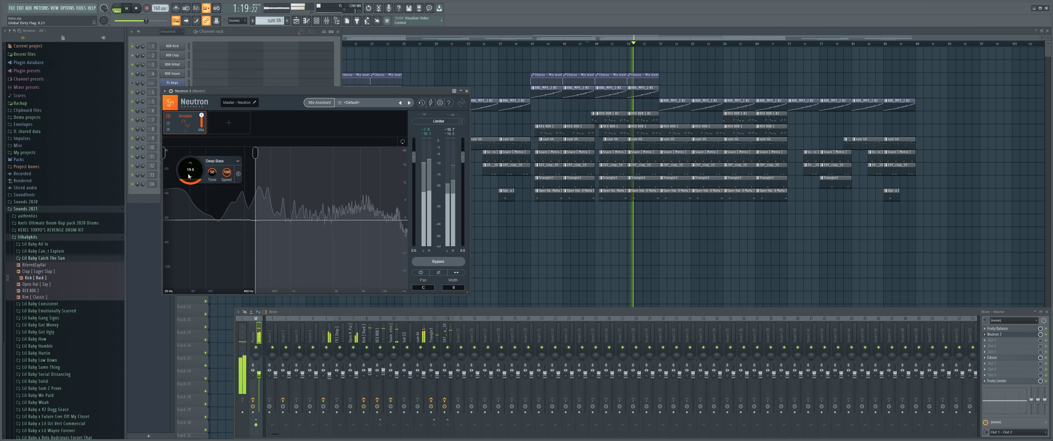
pyautogui.moveTo(199, 129)
pyautogui.mouseDown()
pyautogui.moveTo(205, 88)
pyautogui.moveTo(200, 170)
pyautogui.mouseUp()
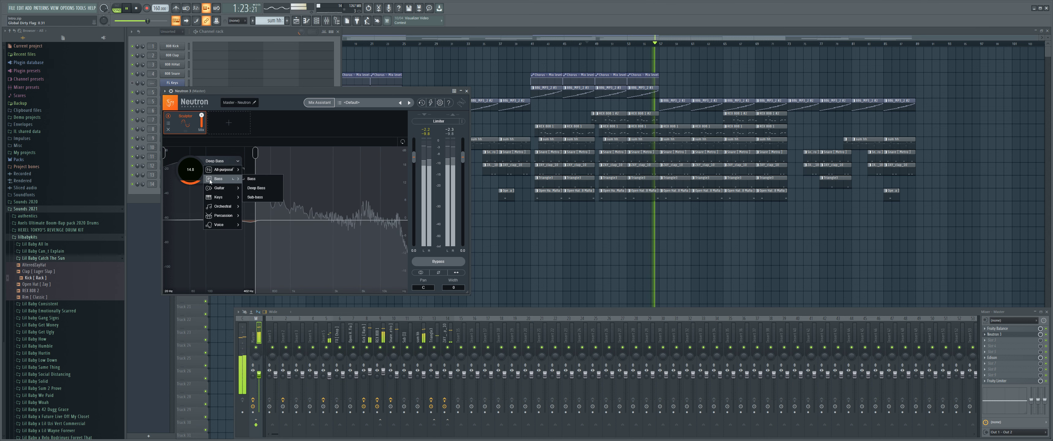
# - Lower the Sculptor amount to 24.8 and change its target to Bass > Sub-bass
pyautogui.click(225, 159)
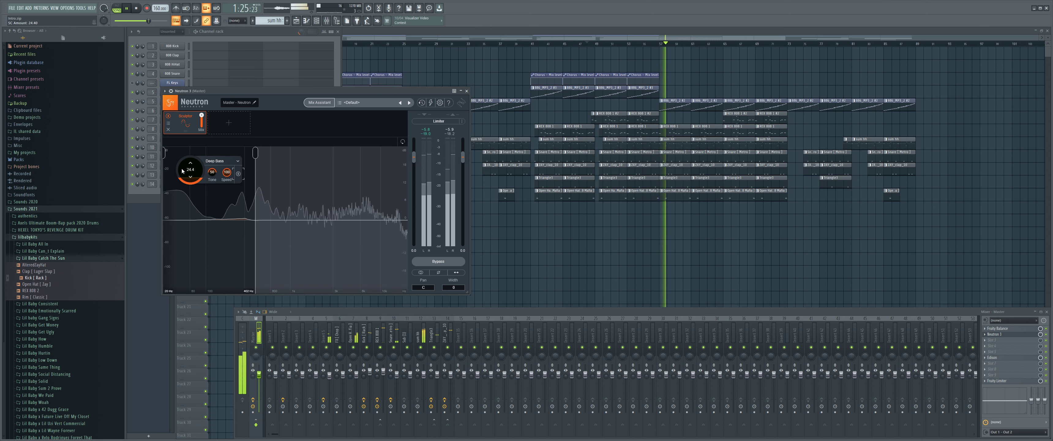
pyautogui.moveTo(183, 167); pyautogui.dragTo(184, 170)
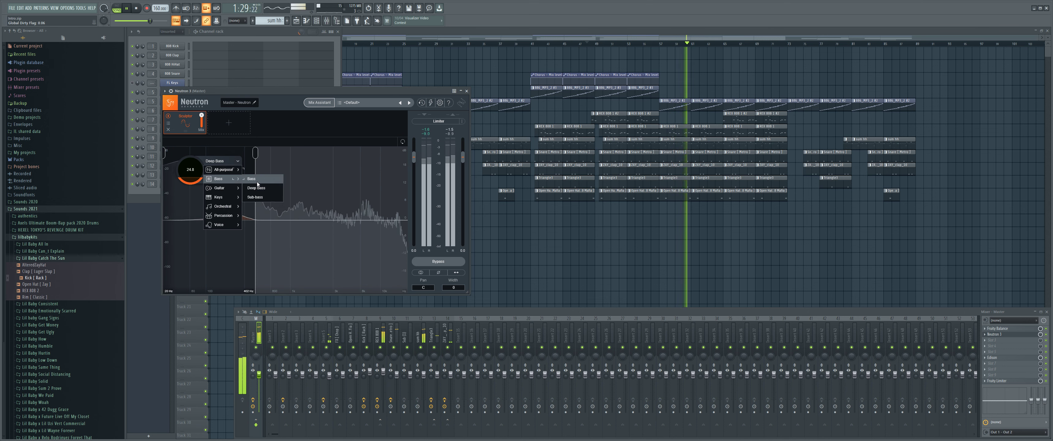
pyautogui.click(254, 197)
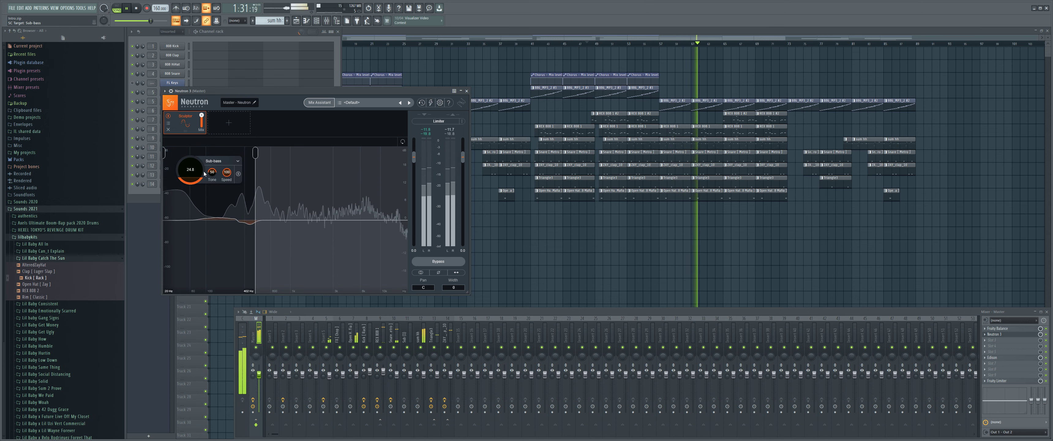
pyautogui.click(225, 160)
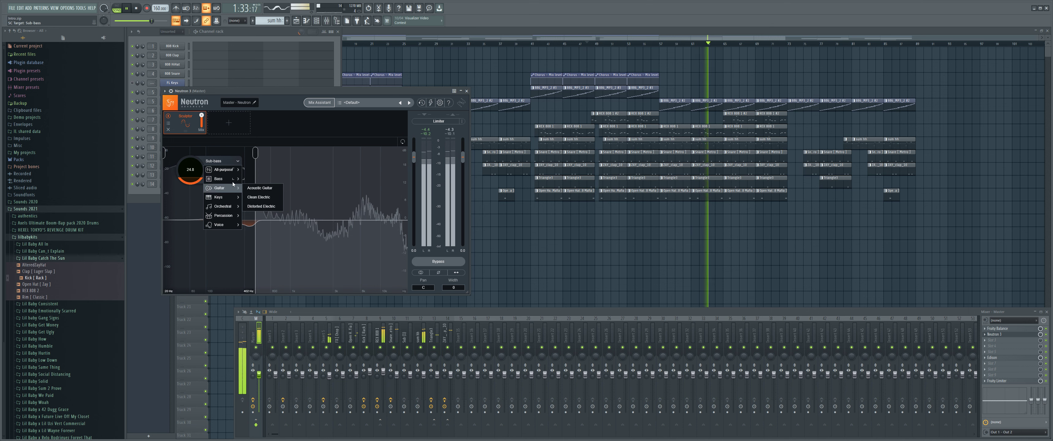
pyautogui.click(223, 179)
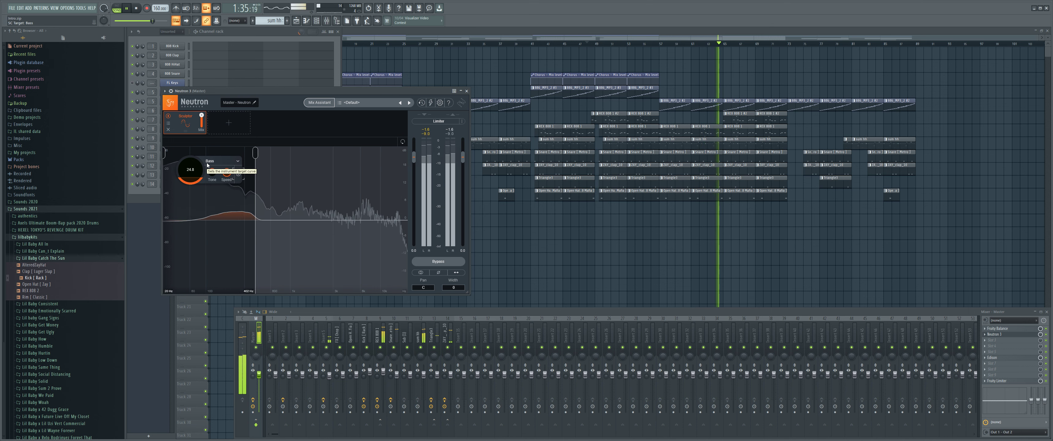
pyautogui.click(223, 159)
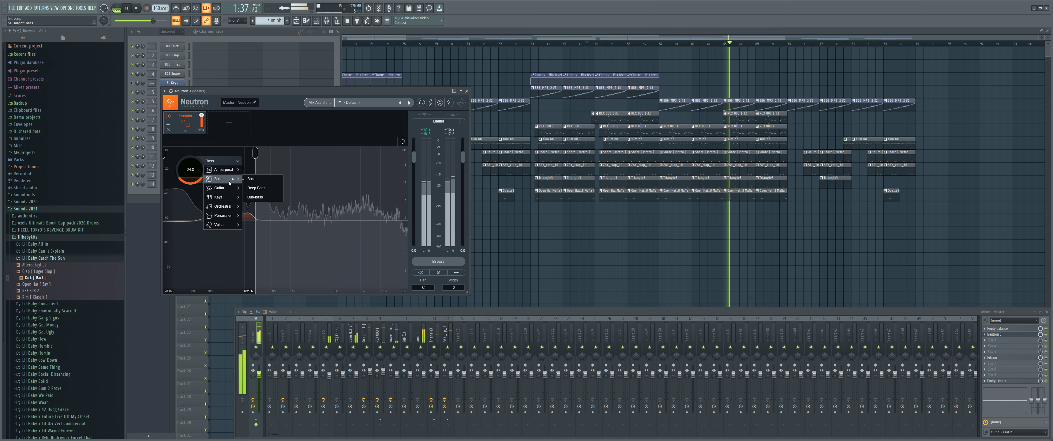
pyautogui.click(255, 198)
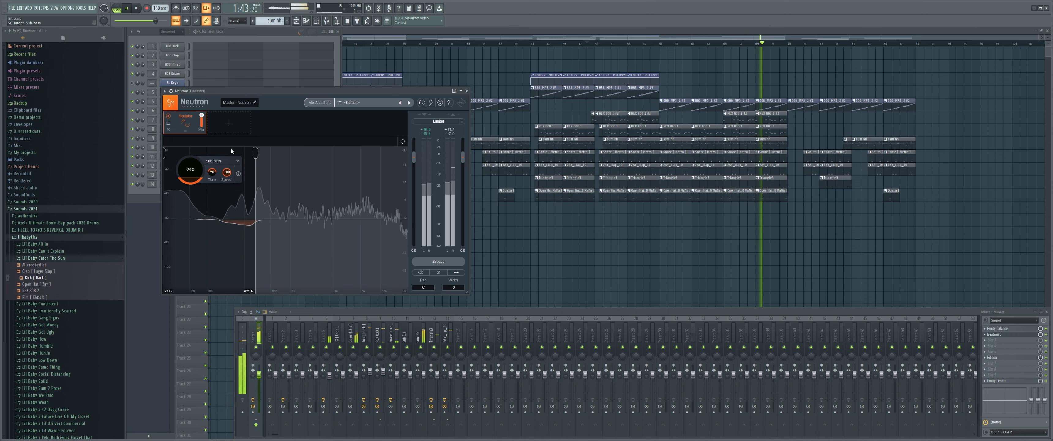
pyautogui.click(238, 127)
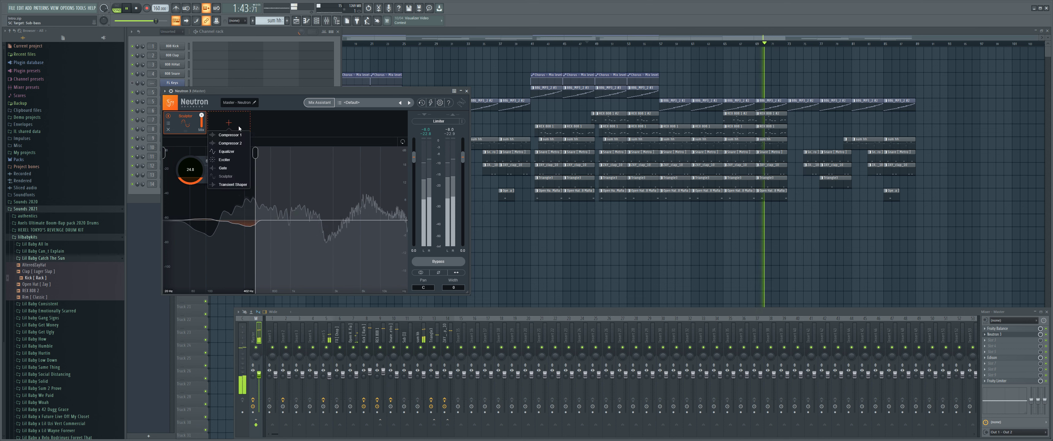
# - Add an Exciter in Defined mode with drive 7.7 and the saturation blend pushed toward Tube
pyautogui.click(225, 160)
pyautogui.click(288, 142)
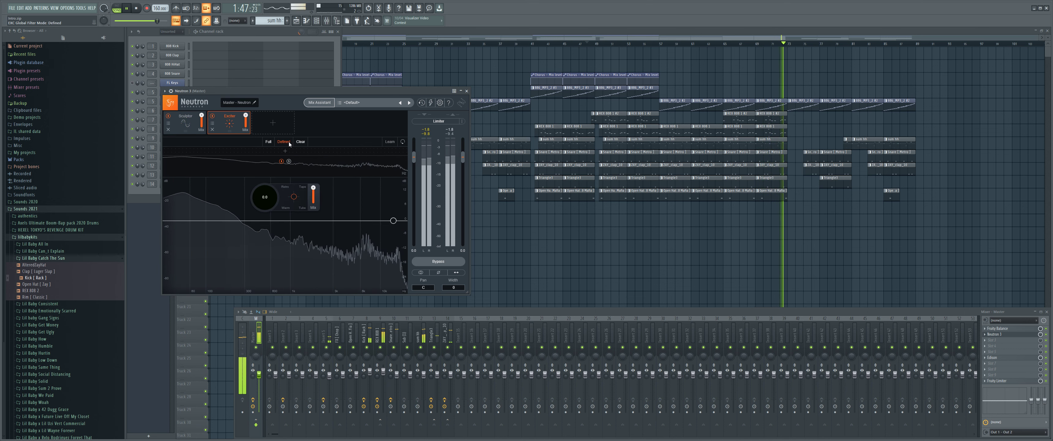
pyautogui.moveTo(264, 196)
pyautogui.mouseDown()
pyautogui.moveTo(272, 165)
pyautogui.moveTo(273, 183)
pyautogui.mouseUp()
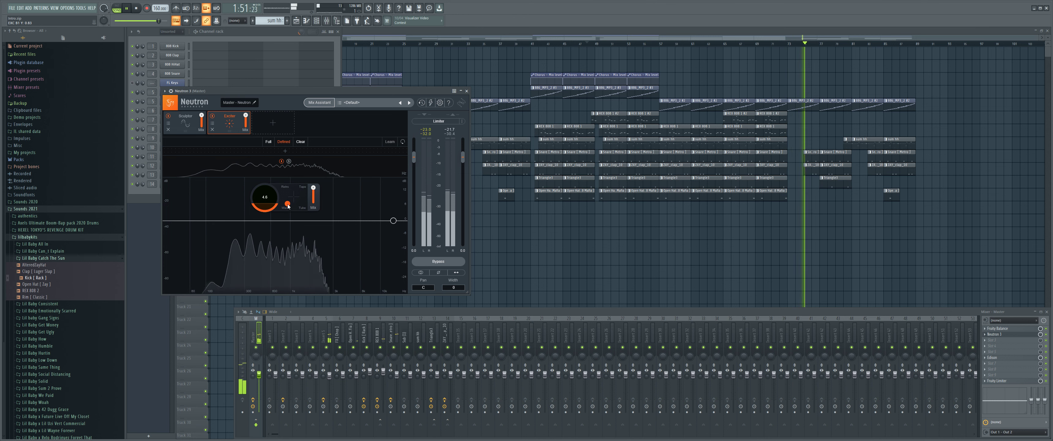
pyautogui.moveTo(293, 203); pyautogui.dragTo(273, 212)
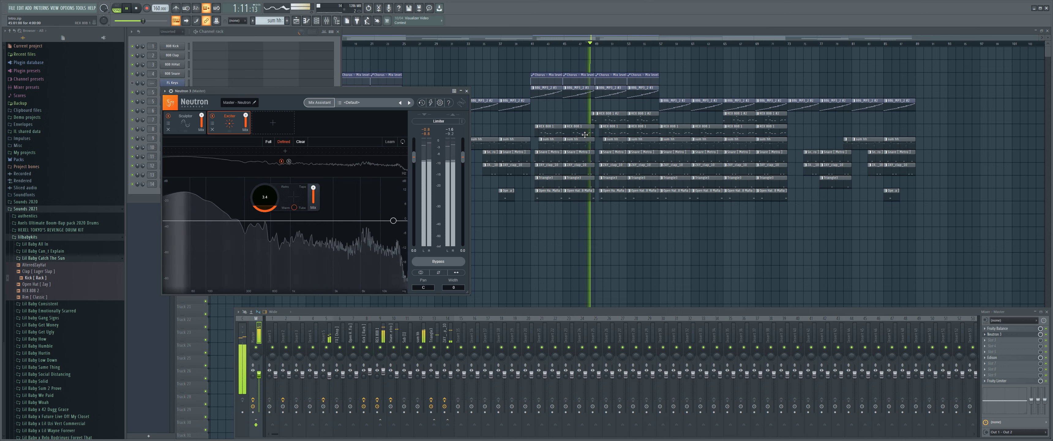
pyautogui.moveTo(273, 203); pyautogui.dragTo(284, 179)
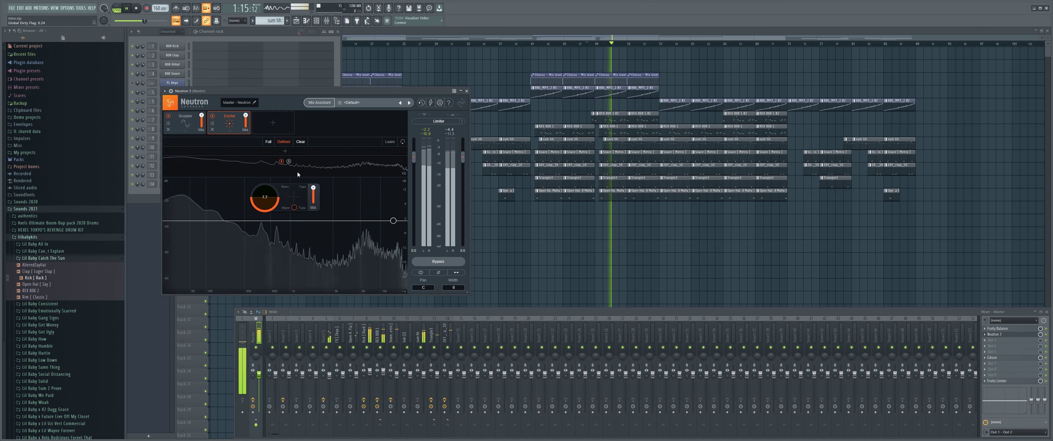
pyautogui.scroll(-10, 270, 203)
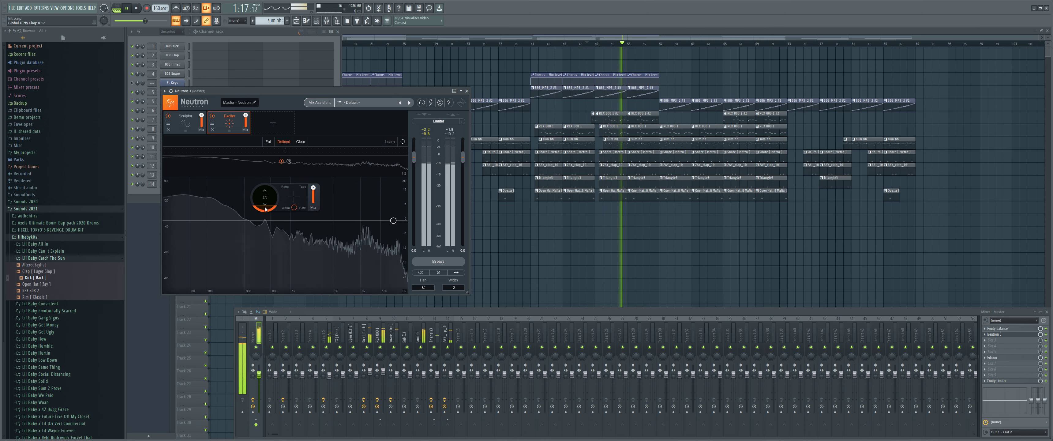
pyautogui.scroll(-1, 266, 200)
pyautogui.moveTo(294, 208); pyautogui.dragTo(313, 178)
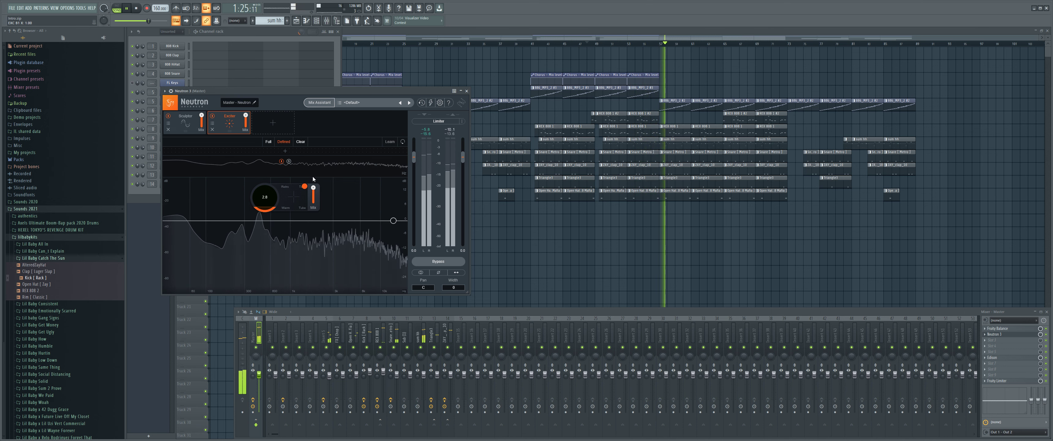
pyautogui.moveTo(305, 186); pyautogui.dragTo(306, 200)
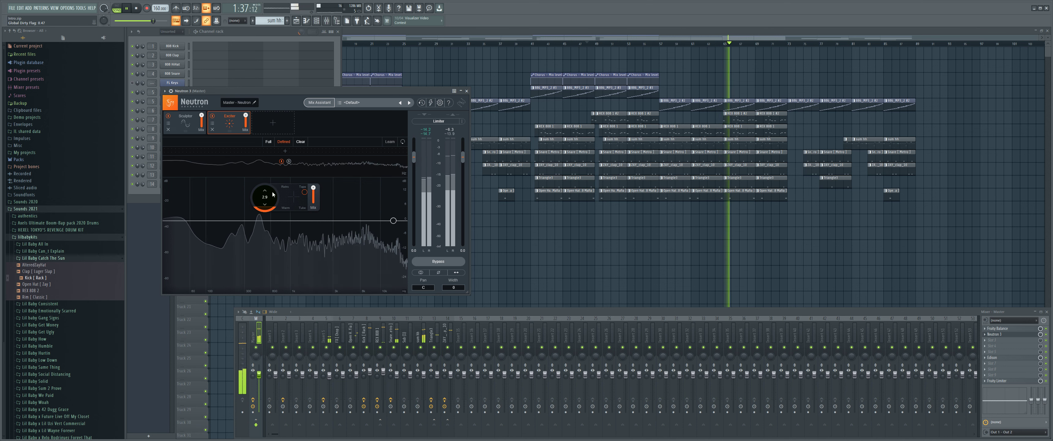
# - Bypass the Exciter and add an Equalizer: band 2 cut 2.7 dB near 461 Hz, high shelf near 14 kHz
pyautogui.click(213, 116)
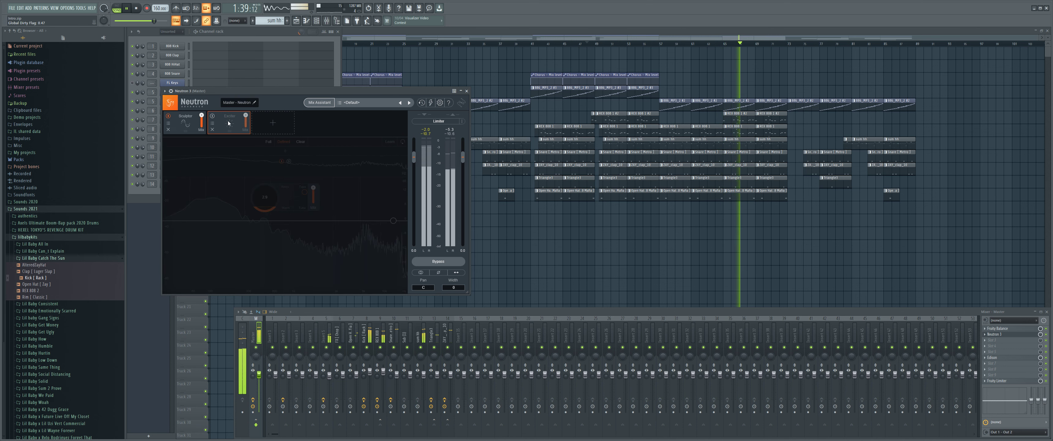
pyautogui.click(279, 123)
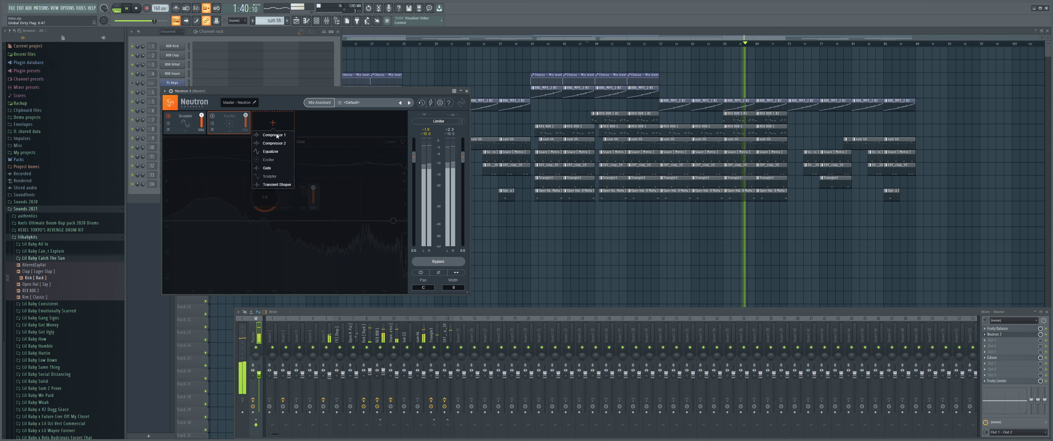
pyautogui.click(271, 151)
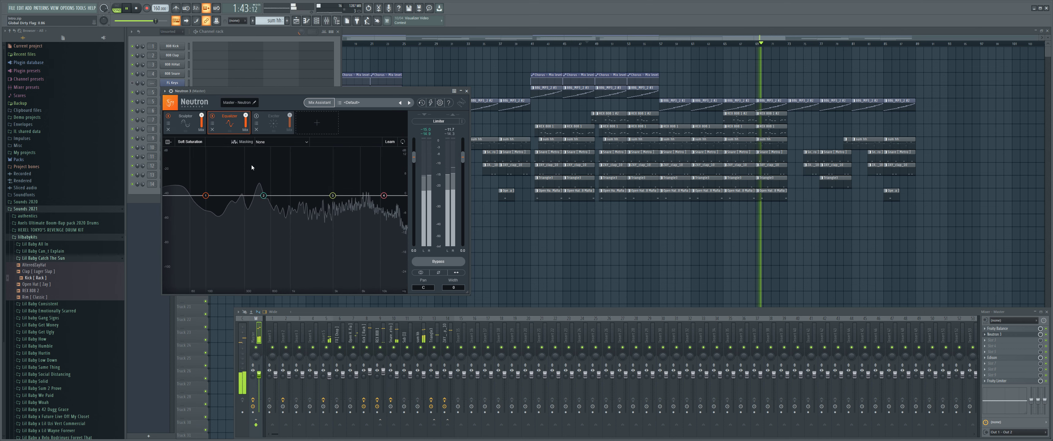
pyautogui.moveTo(263, 196); pyautogui.dragTo(307, 192)
pyautogui.moveTo(387, 198); pyautogui.dragTo(394, 199)
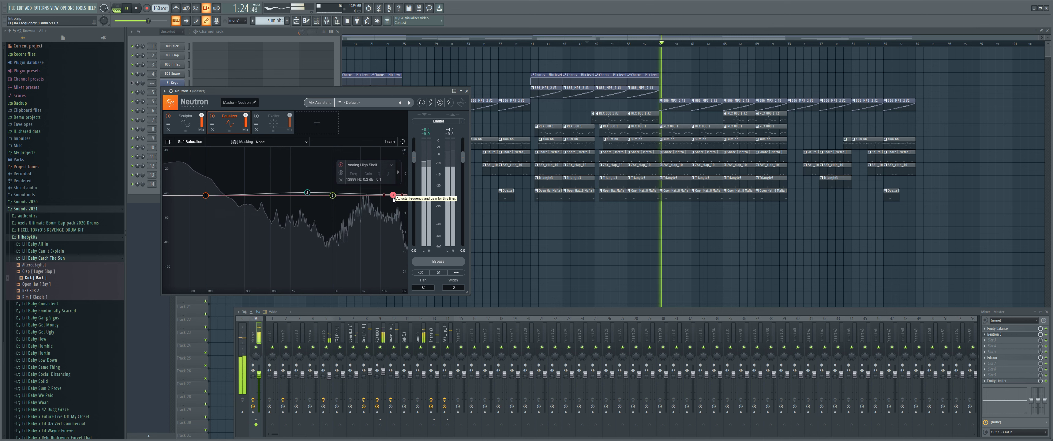
# - Inspect EQ band 2's masking source, leaving it at None, and bring back the Exciter settings
pyautogui.click(307, 193)
pyautogui.click(286, 141)
pyautogui.click(379, 238)
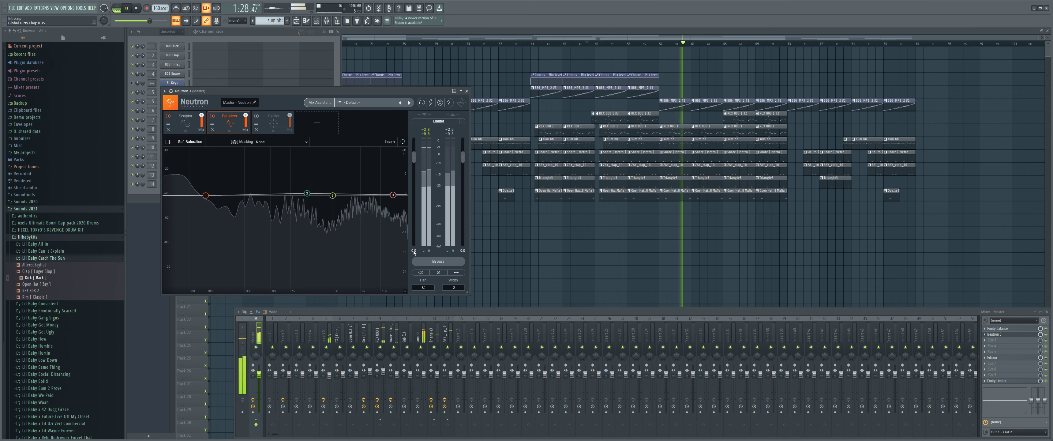
pyautogui.click(269, 122)
pyautogui.click(317, 122)
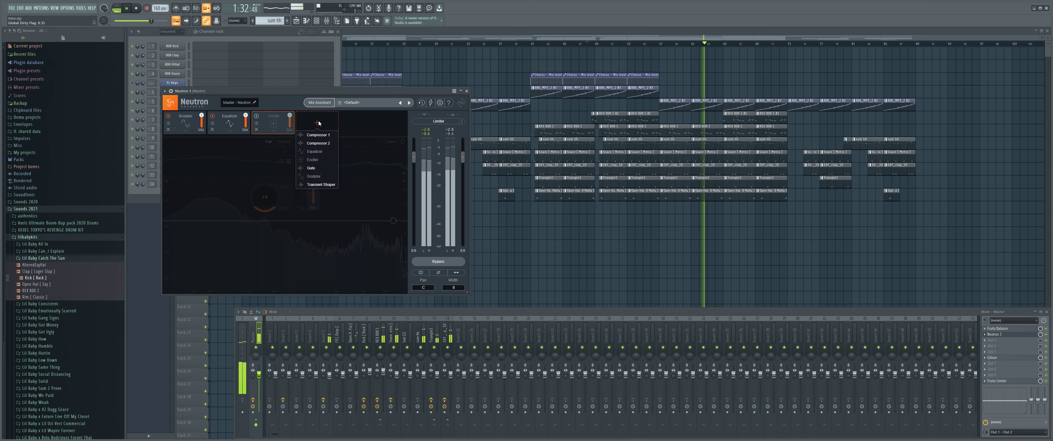
# - Add a Compressor with crossovers at 104 Hz and 1.0k; mid band threshold -48.3 dB, attack 9 ms
pyautogui.click(315, 130)
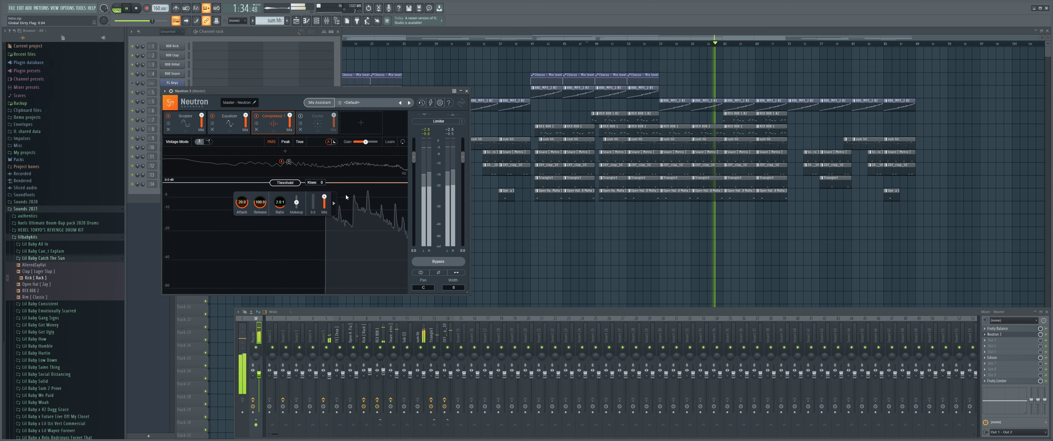
pyautogui.click(205, 150)
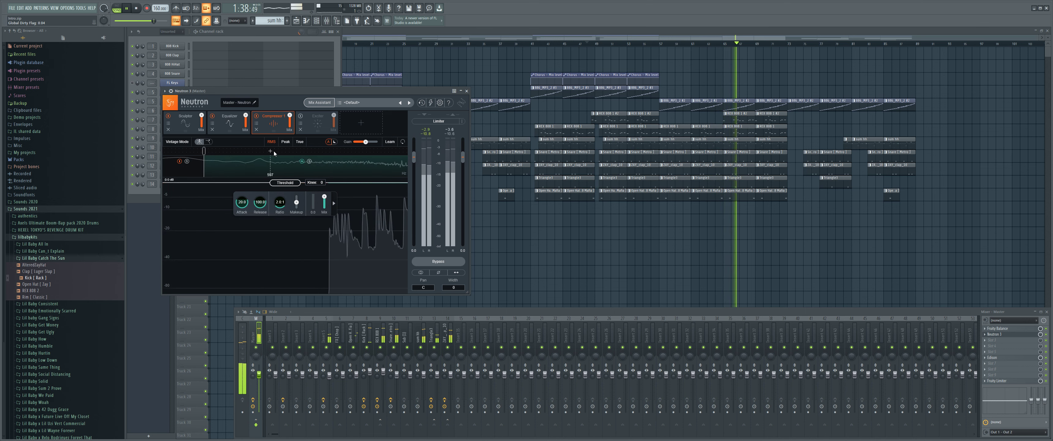
pyautogui.click(291, 153)
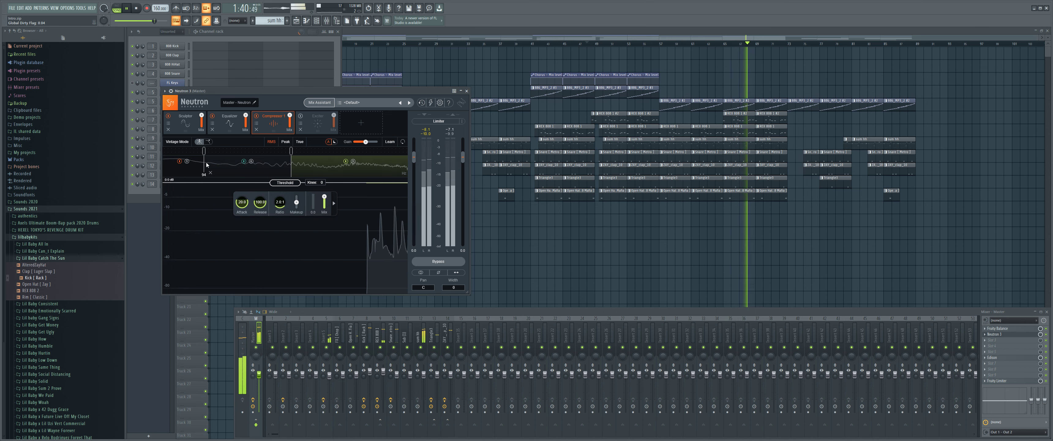
pyautogui.moveTo(204, 151); pyautogui.dragTo(207, 151)
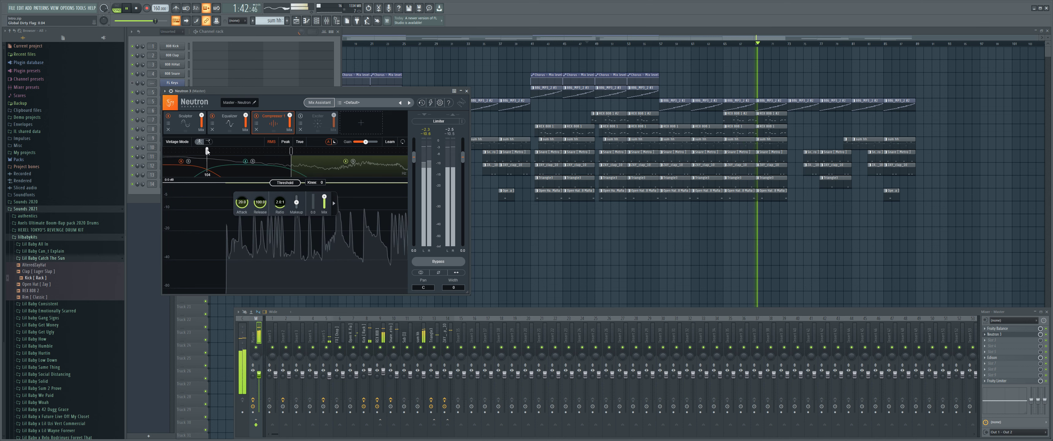
pyautogui.click(199, 163)
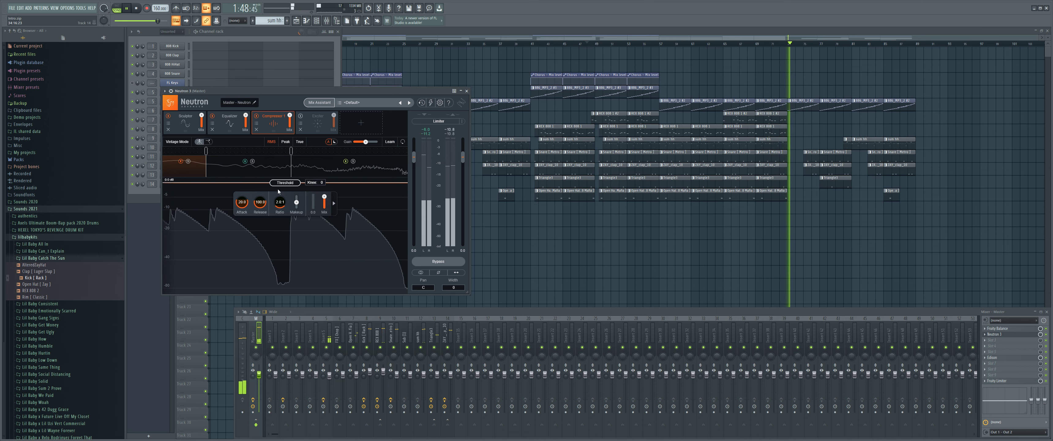
pyautogui.click(267, 165)
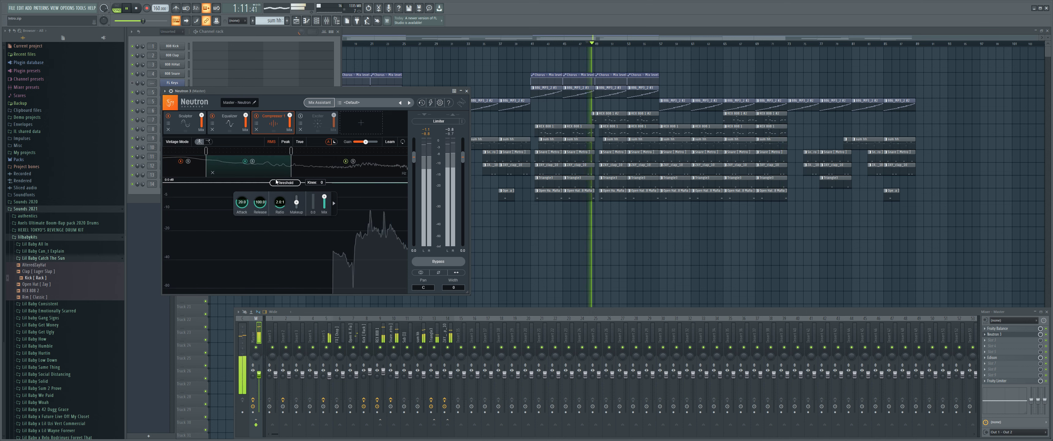
pyautogui.moveTo(285, 182); pyautogui.dragTo(295, 249)
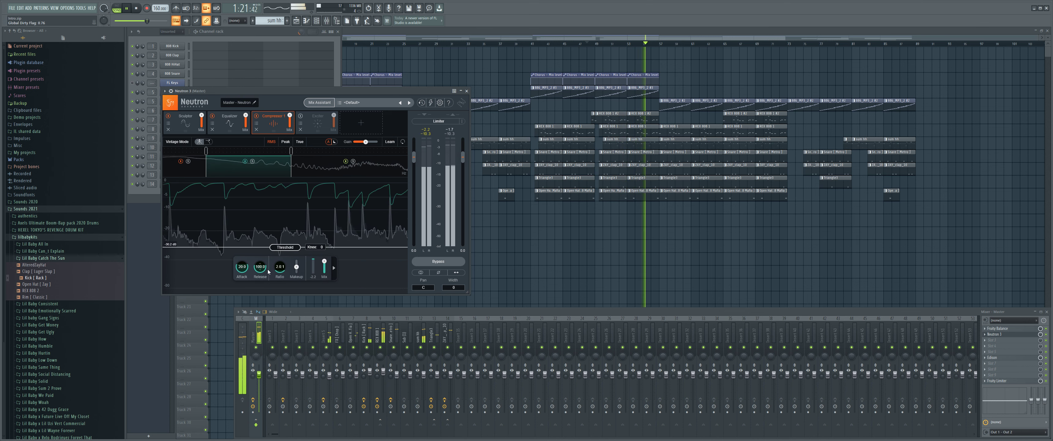
pyautogui.moveTo(248, 267); pyautogui.dragTo(246, 282)
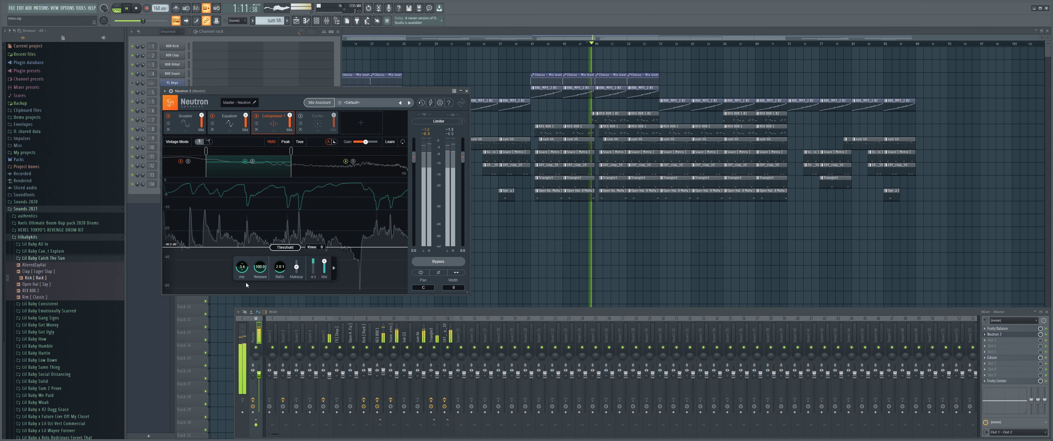
pyautogui.moveTo(247, 283); pyautogui.dragTo(248, 276)
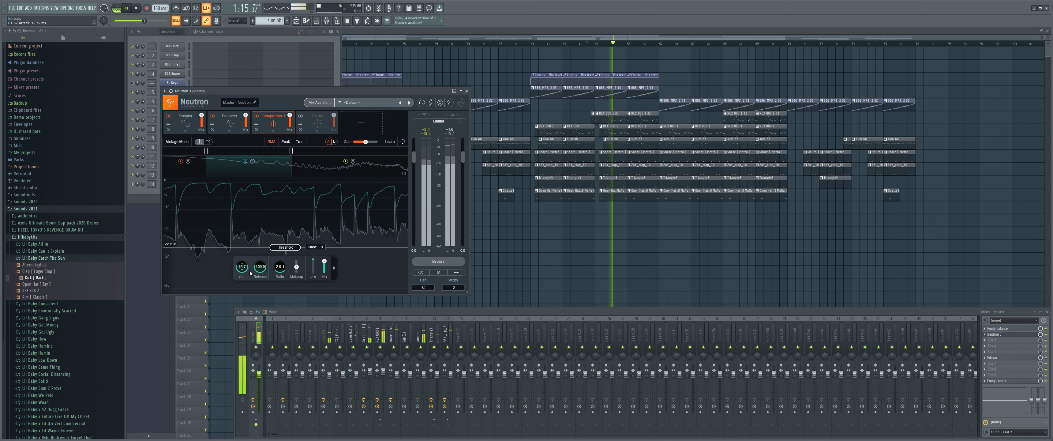
# - Give the middle compressor band 17 ms attack, 57 ms release and a 30:1 ratio
pyautogui.moveTo(250, 271); pyautogui.dragTo(251, 268)
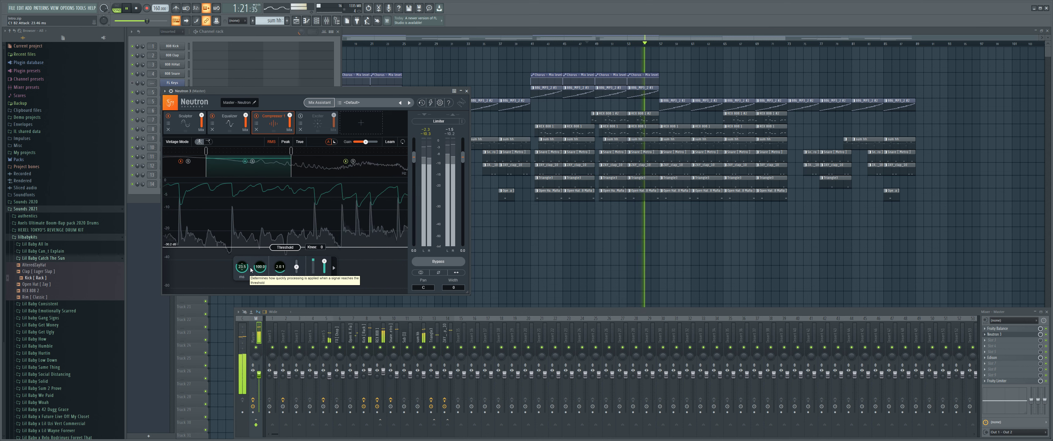
pyautogui.moveTo(251, 269); pyautogui.dragTo(252, 272)
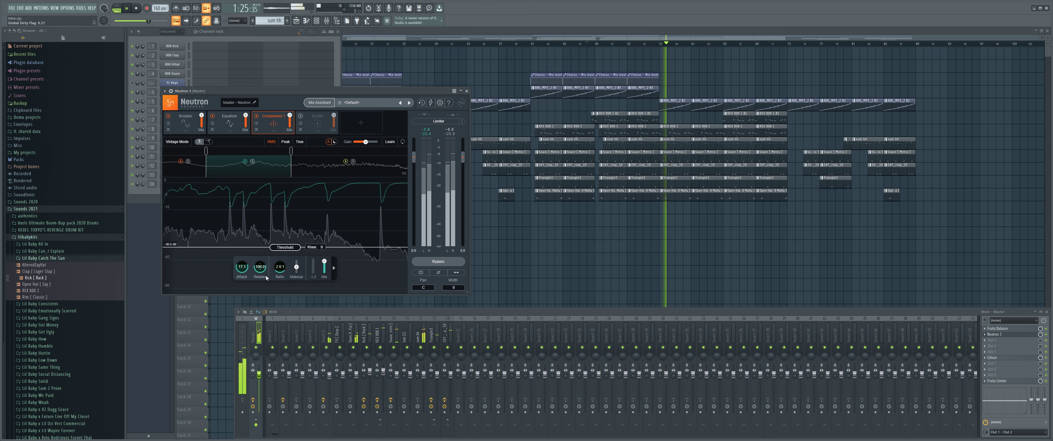
pyautogui.moveTo(264, 278); pyautogui.dragTo(287, 231)
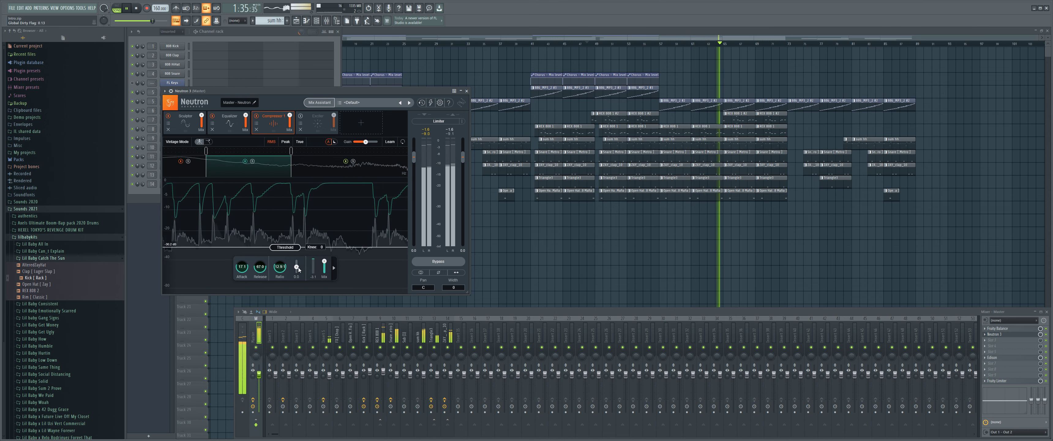
pyautogui.moveTo(280, 267); pyautogui.dragTo(282, 290)
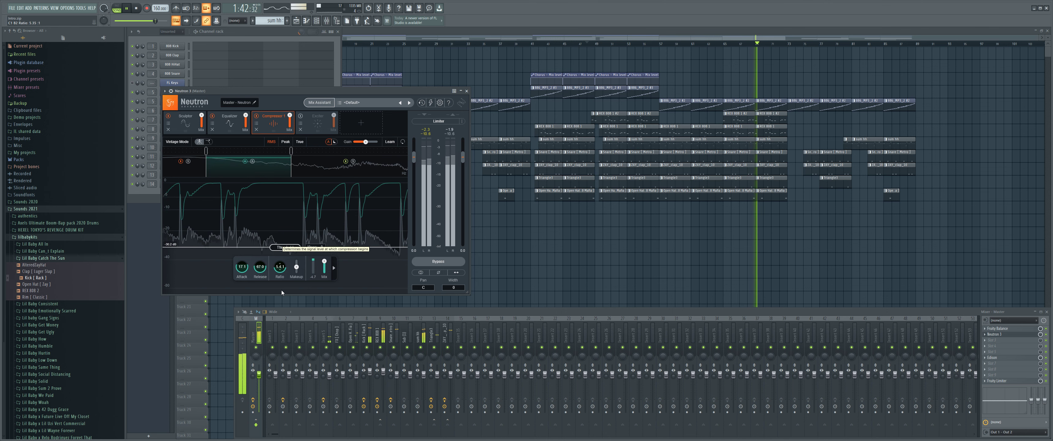
# - Compress the high band at -25.6 dB threshold, 3.9 ms attack, about 6.8:1 ratio, comparing with bypass
pyautogui.click(321, 166)
pyautogui.moveTo(285, 183); pyautogui.dragTo(278, 245)
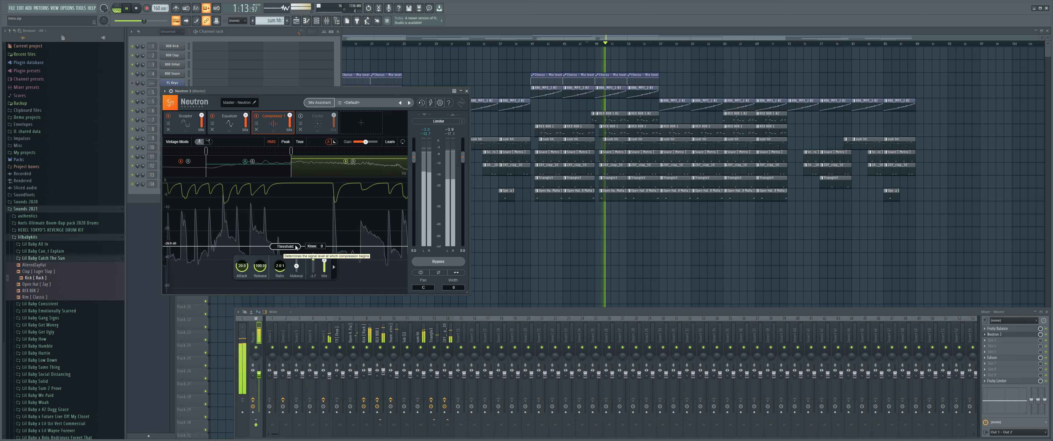
pyautogui.click(346, 161)
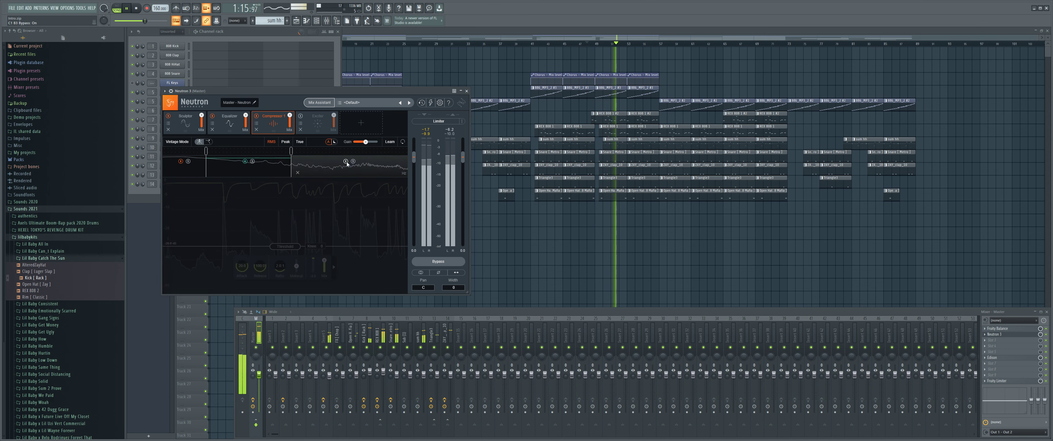
pyautogui.click(346, 162)
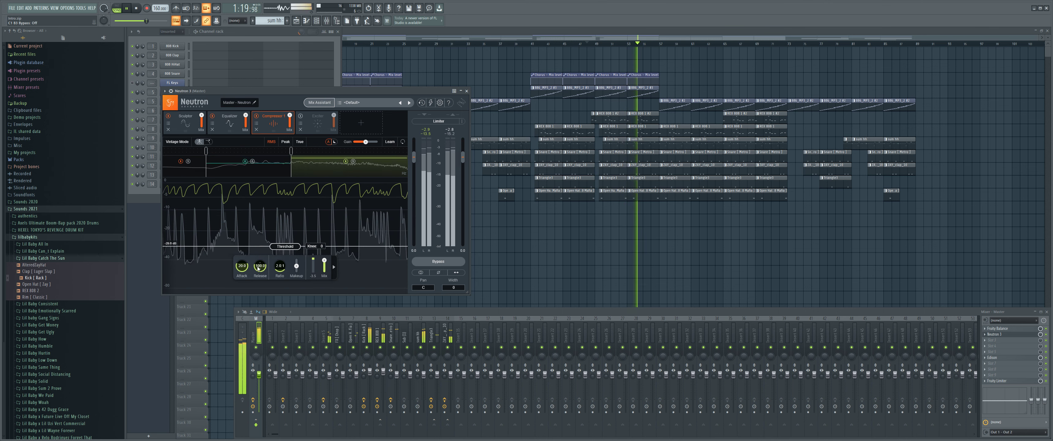
pyautogui.moveTo(242, 266); pyautogui.dragTo(242, 274)
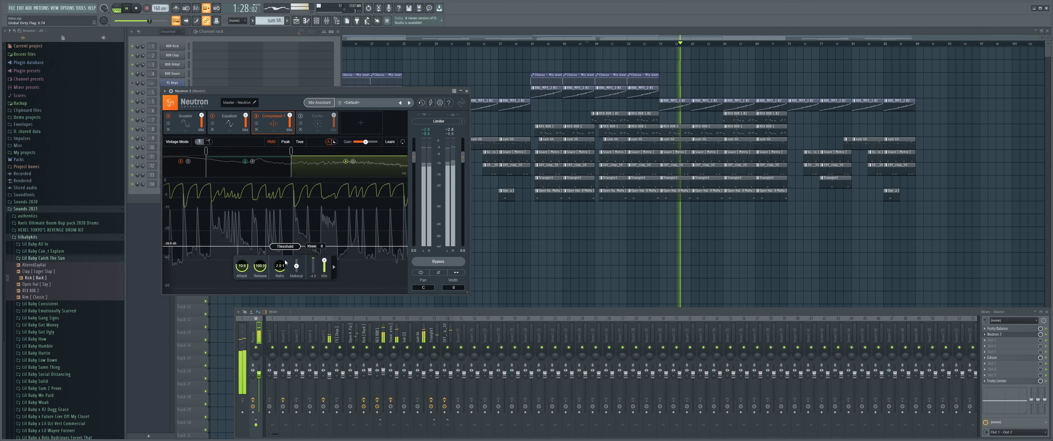
pyautogui.moveTo(263, 267); pyautogui.dragTo(269, 296)
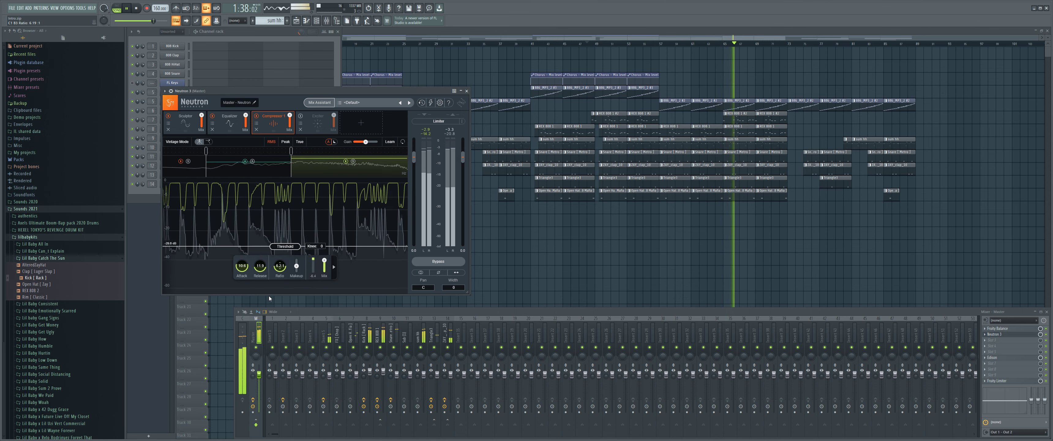
pyautogui.moveTo(260, 267); pyautogui.dragTo(261, 256)
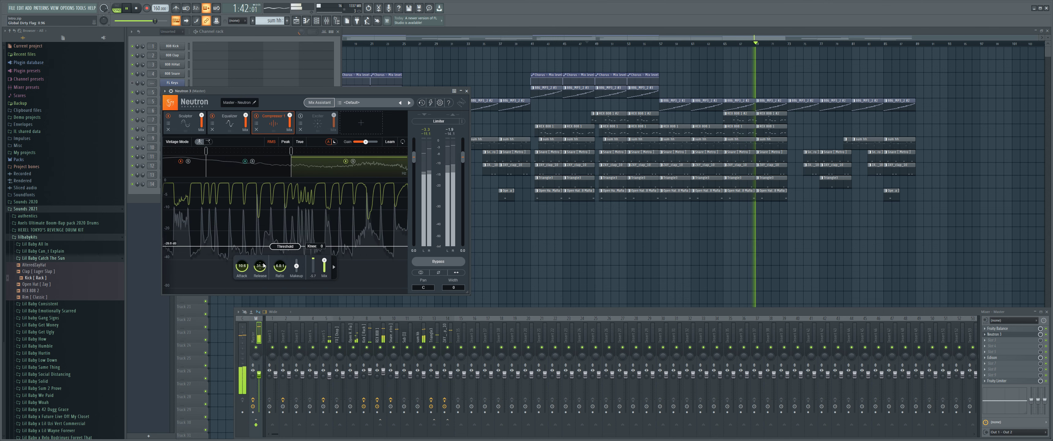
pyautogui.moveTo(285, 246); pyautogui.dragTo(274, 288)
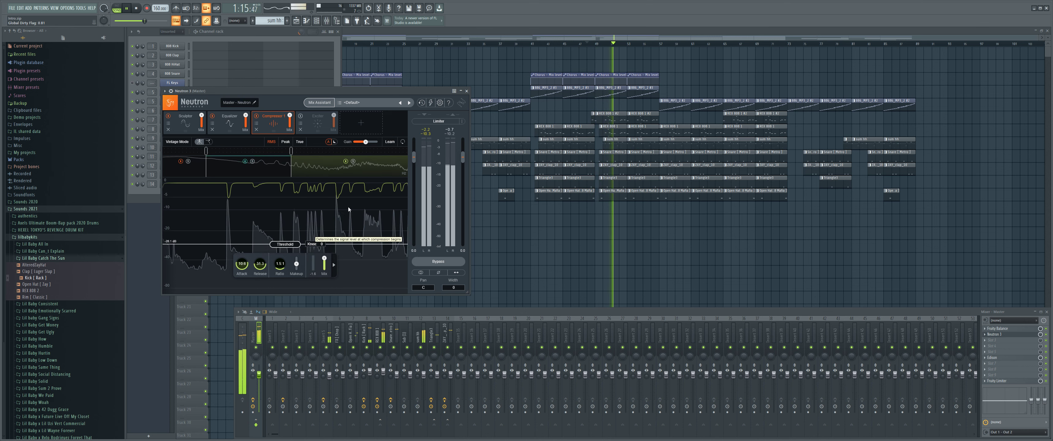
# - Set the low band to -22.5 dB, 87.6 ms attack, 20 ms release, 1.6:1 ratio, and re-enable the Exciter
pyautogui.click(197, 163)
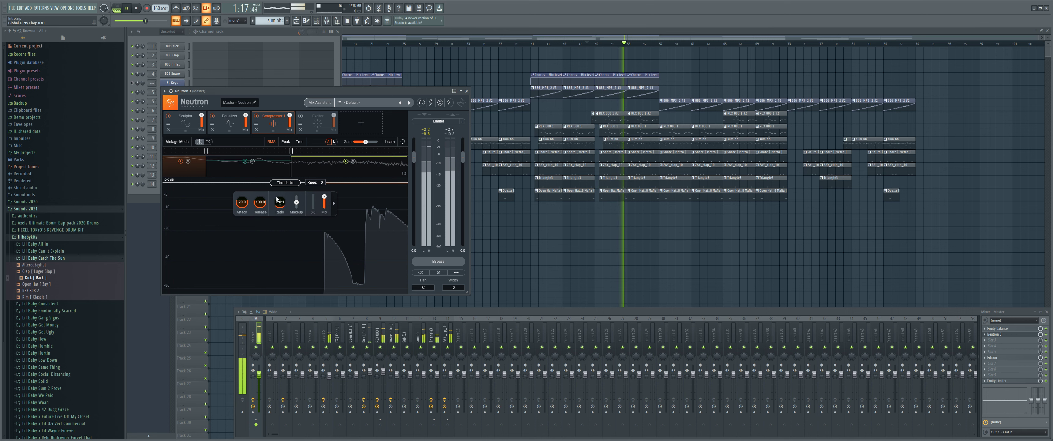
pyautogui.moveTo(277, 183); pyautogui.dragTo(273, 237)
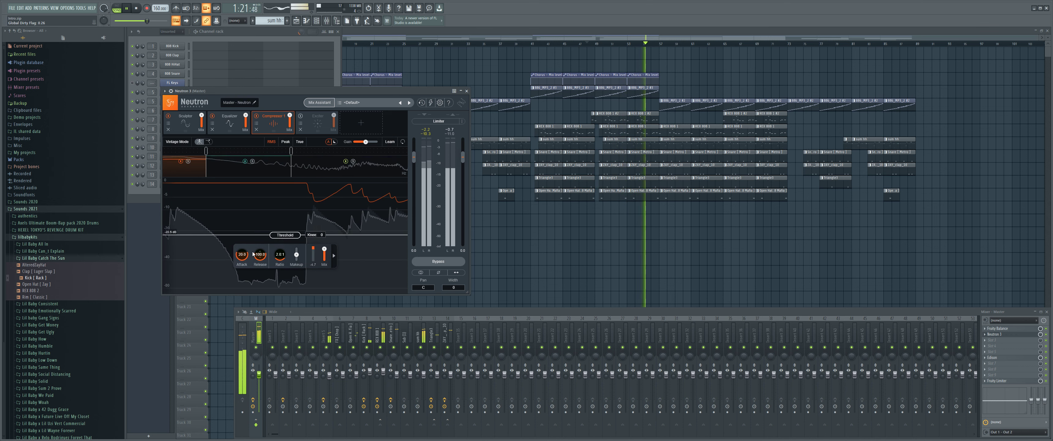
pyautogui.moveTo(245, 256)
pyautogui.mouseDown()
pyautogui.moveTo(251, 235)
pyautogui.moveTo(248, 250)
pyautogui.mouseUp()
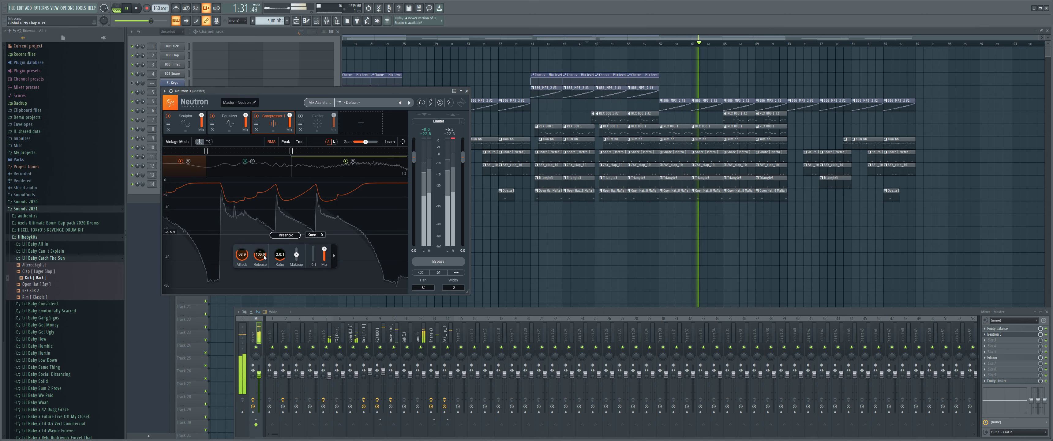
pyautogui.moveTo(263, 255); pyautogui.dragTo(285, 242)
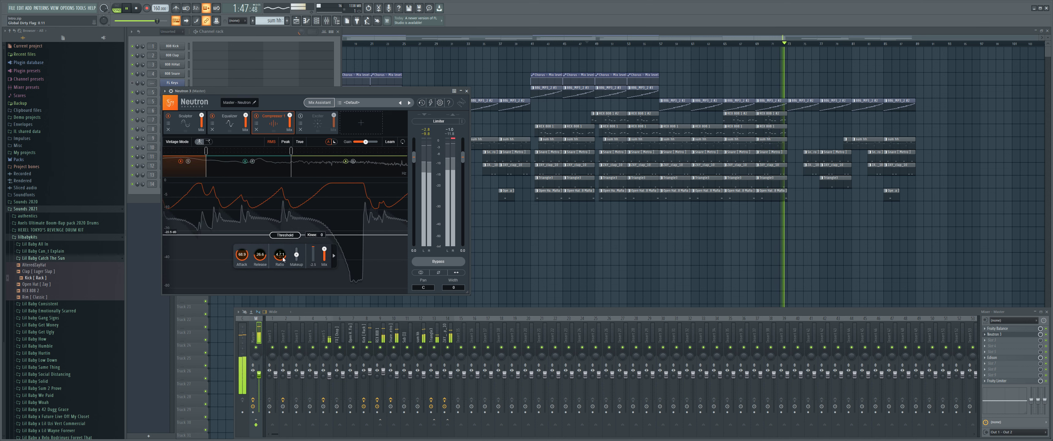
pyautogui.moveTo(285, 255); pyautogui.dragTo(269, 282)
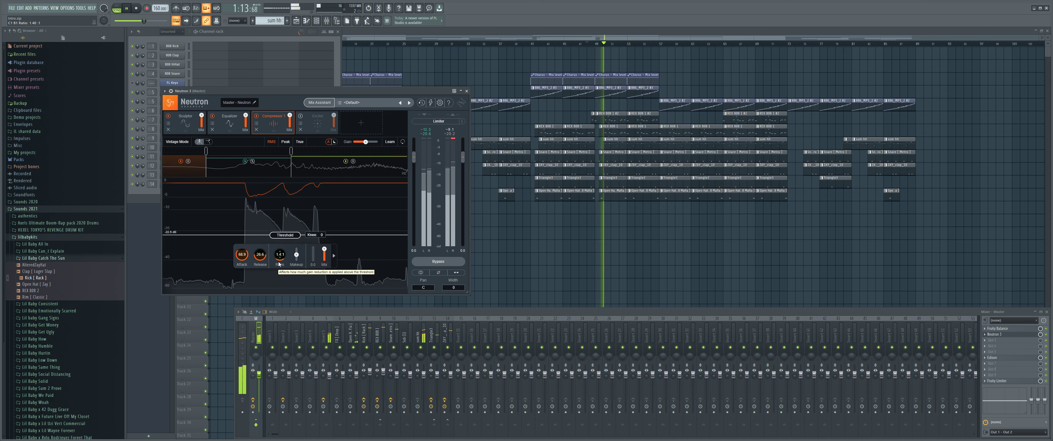
pyautogui.moveTo(280, 262); pyautogui.dragTo(282, 258)
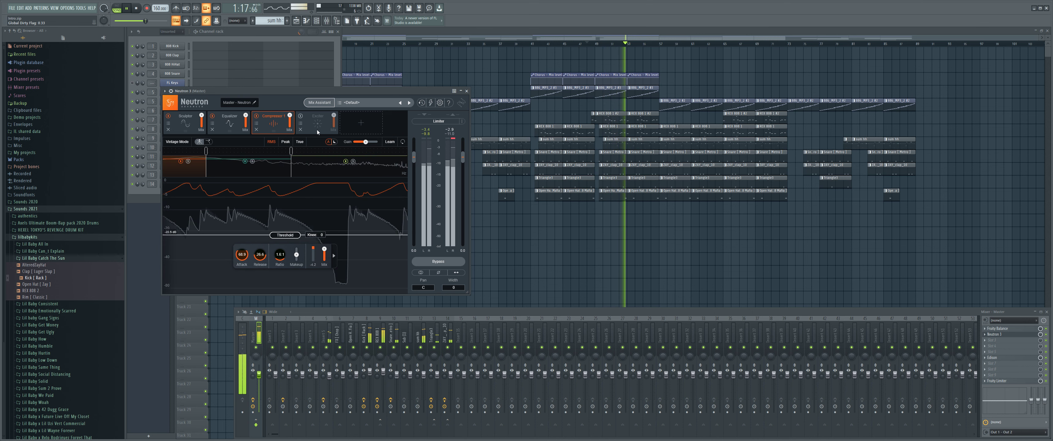
pyautogui.click(300, 116)
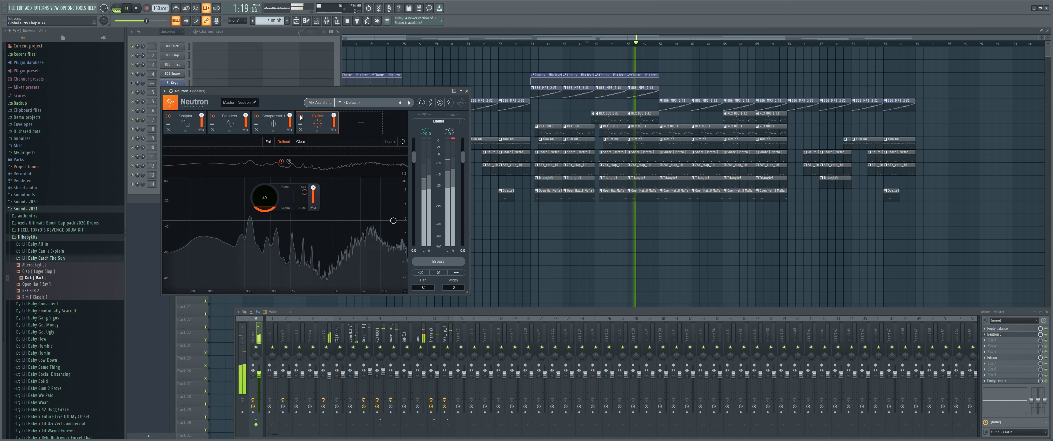
# - Drag the Exciter module next to Compressor 1 in Neutron's module strip
pyautogui.moveTo(302, 118); pyautogui.dragTo(278, 124)
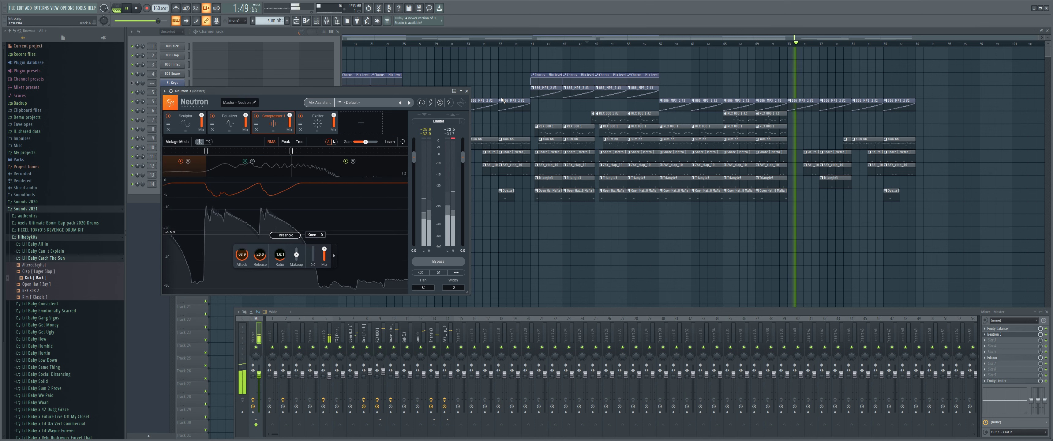
# - Open the REX 808 1 pattern in the Piano Roll and add a new 808 note near the top
pyautogui.press('space')
pyautogui.doubleClick(547, 134)
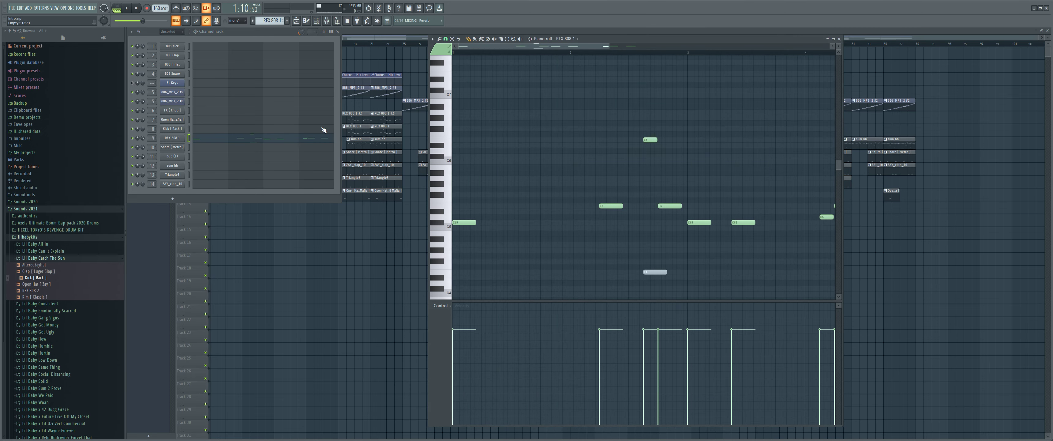
pyautogui.scroll(5, 665, 258)
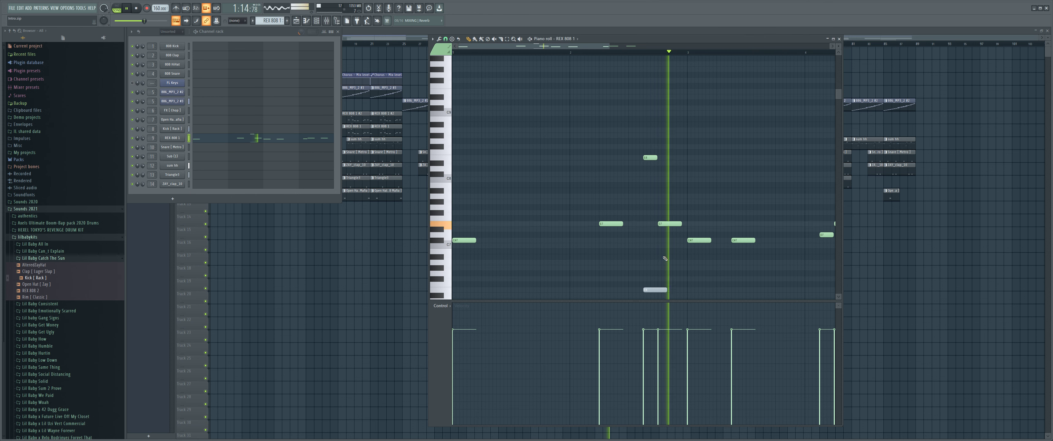
pyautogui.scroll(-3, 629, 226)
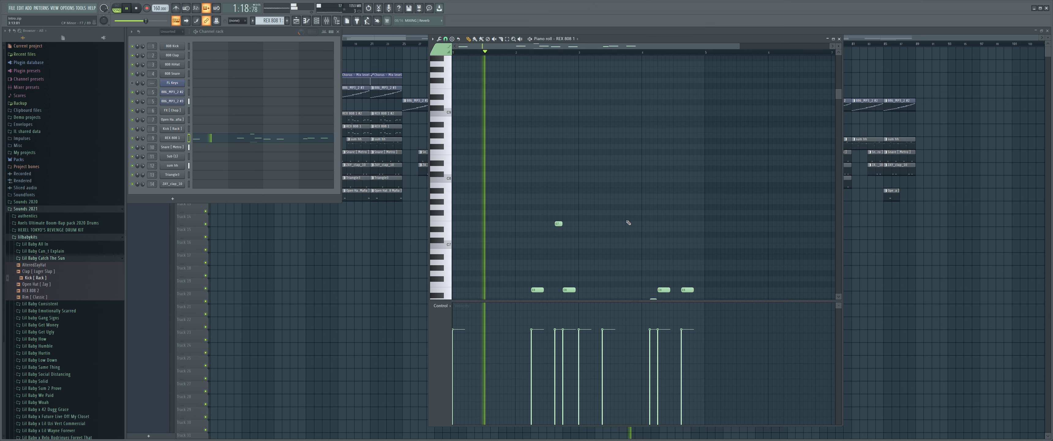
pyautogui.scroll(-3, 629, 223)
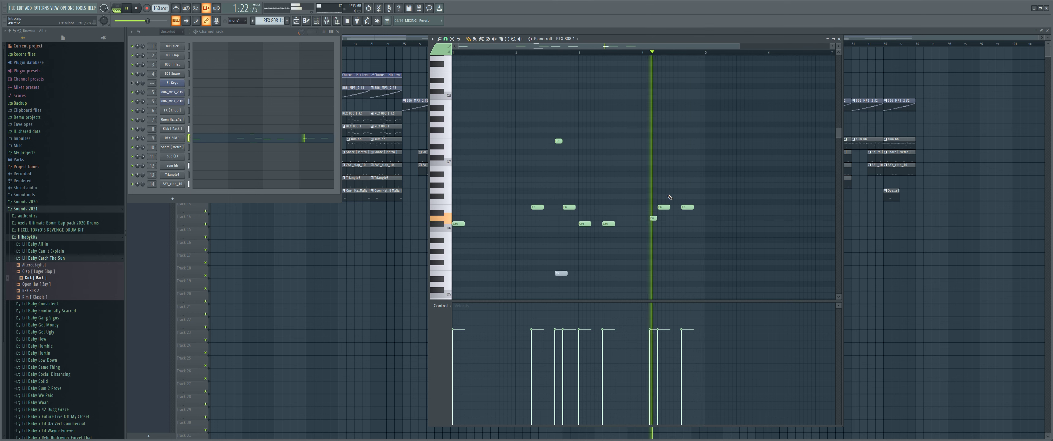
pyautogui.press('space')
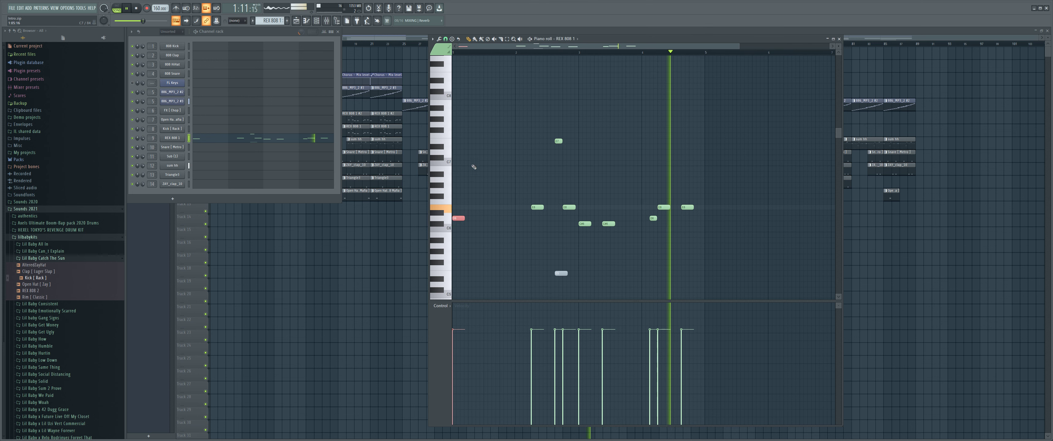
pyautogui.click(464, 59)
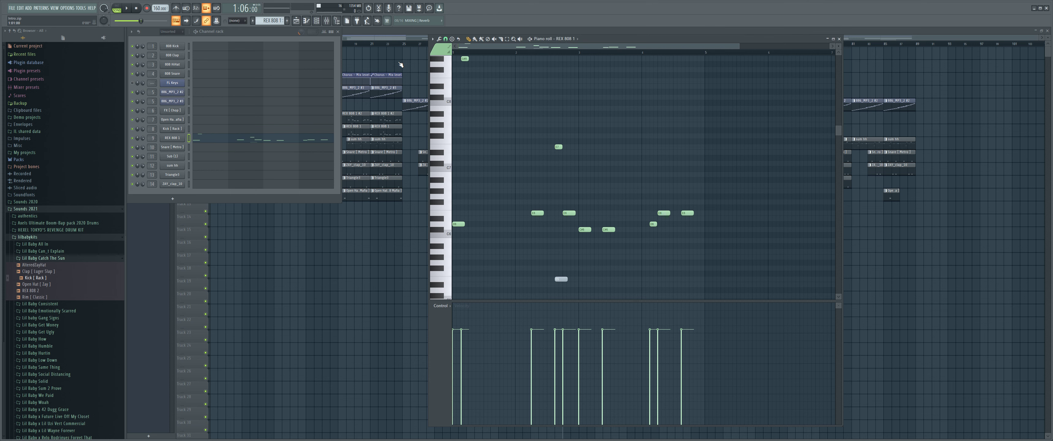
pyautogui.press('space')
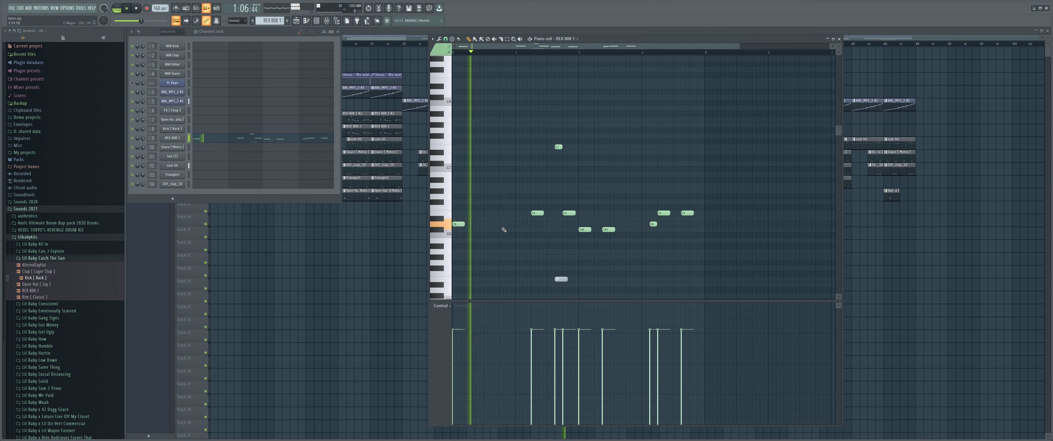
# - Try the two C#6 notes a semitone higher at D6, then return them to C#6
pyautogui.moveTo(571, 223); pyautogui.dragTo(623, 236)
pyautogui.hotkey('shift', 'Up')
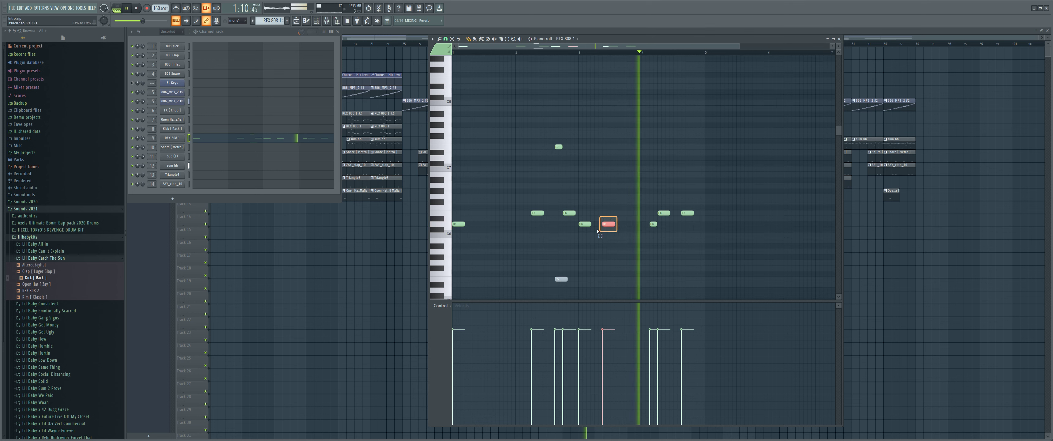
pyautogui.hotkey('shift', 'Down')
pyautogui.press('space')
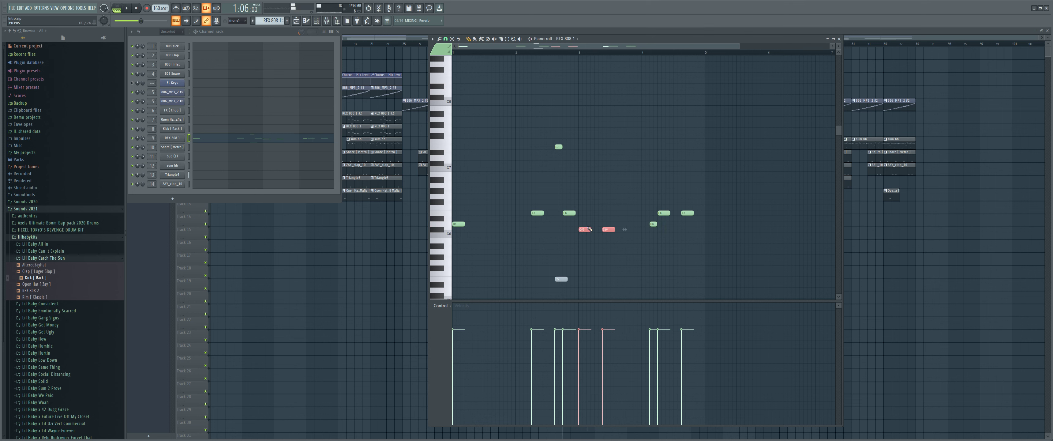
pyautogui.keyDown('ctrl'); pyautogui.click(602, 204); pyautogui.keyUp('ctrl')
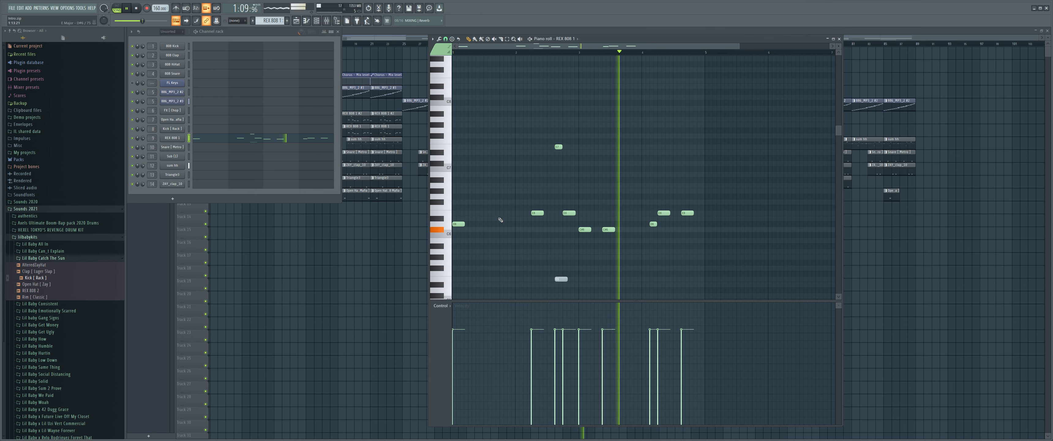
# - Lower the pattern's first note from D7 to C#7, replay it, and close the piano roll
pyautogui.click(458, 224)
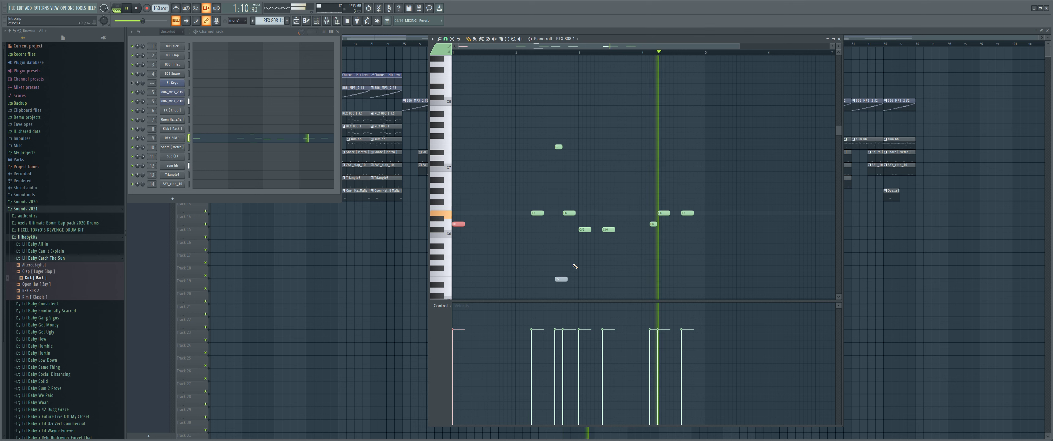
pyautogui.press('space')
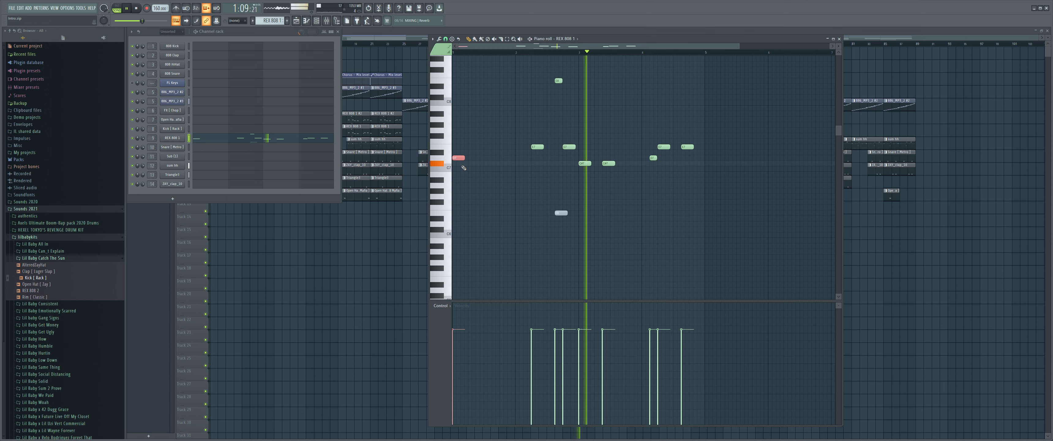
pyautogui.moveTo(462, 159); pyautogui.dragTo(462, 164)
pyautogui.press('space')
pyautogui.press('space')
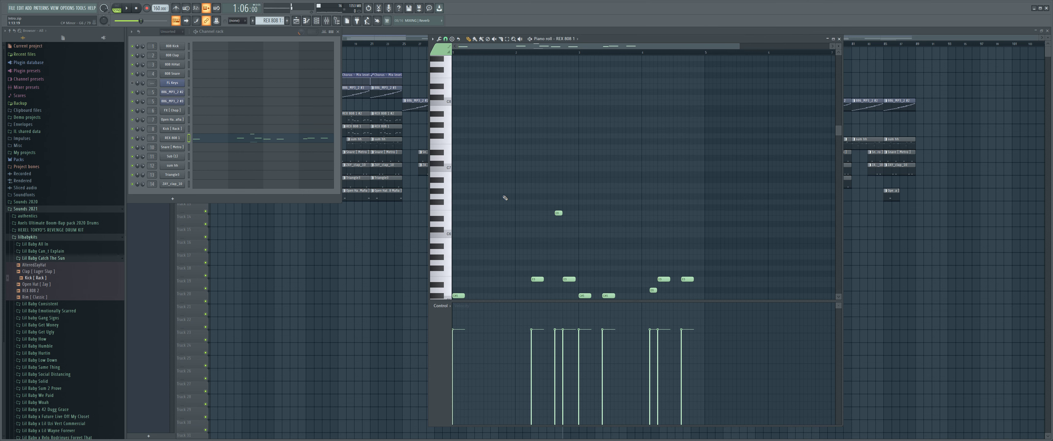
pyautogui.click(839, 39)
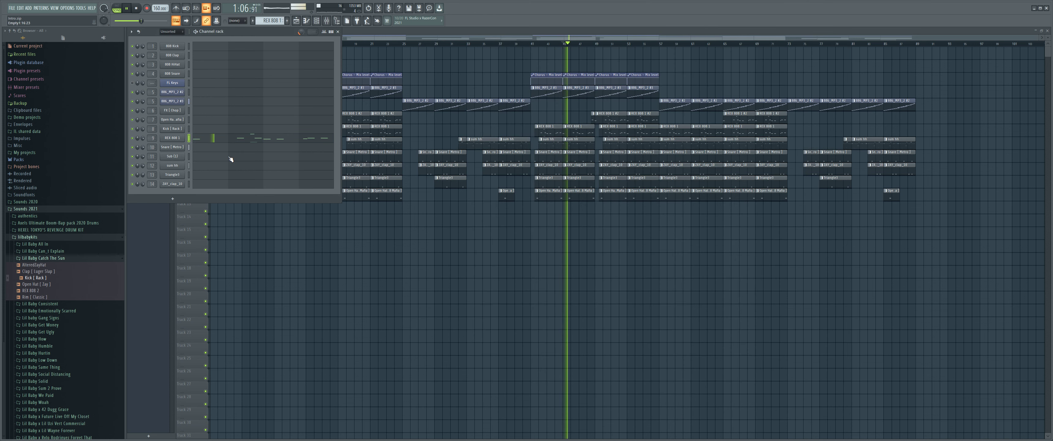
# - Open the mixer and the Master's Neutron 3, then add a Compressor 2 module
pyautogui.click(327, 23)
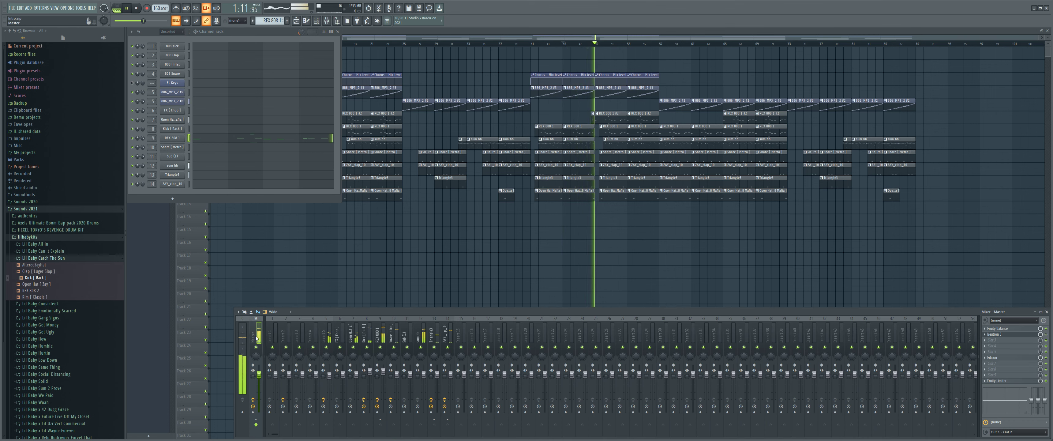
pyautogui.click(1000, 335)
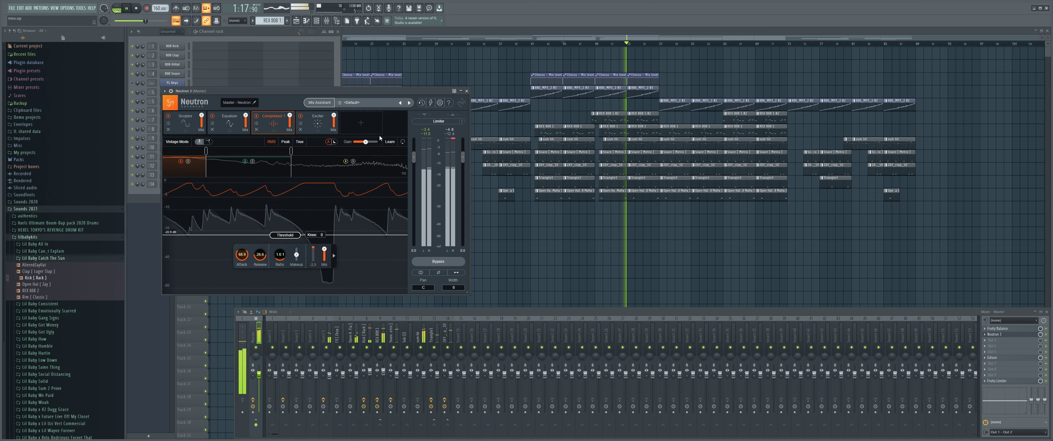
pyautogui.click(361, 123)
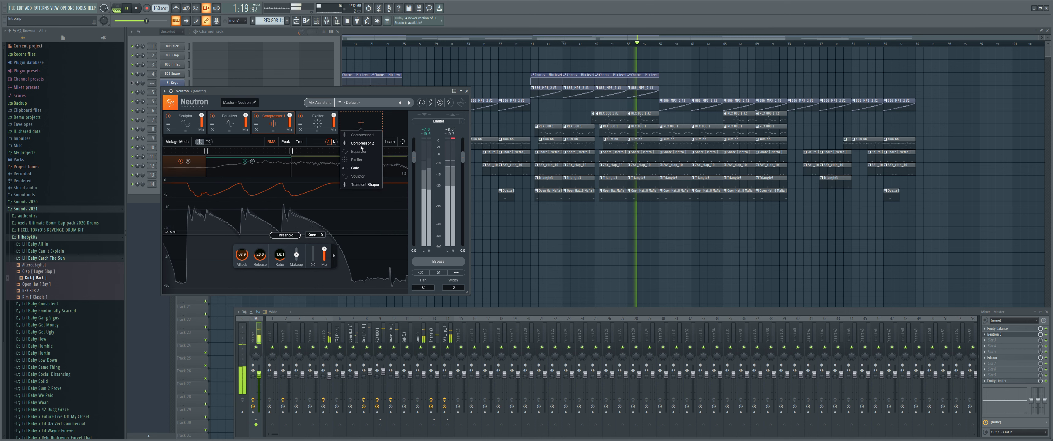
pyautogui.click(360, 142)
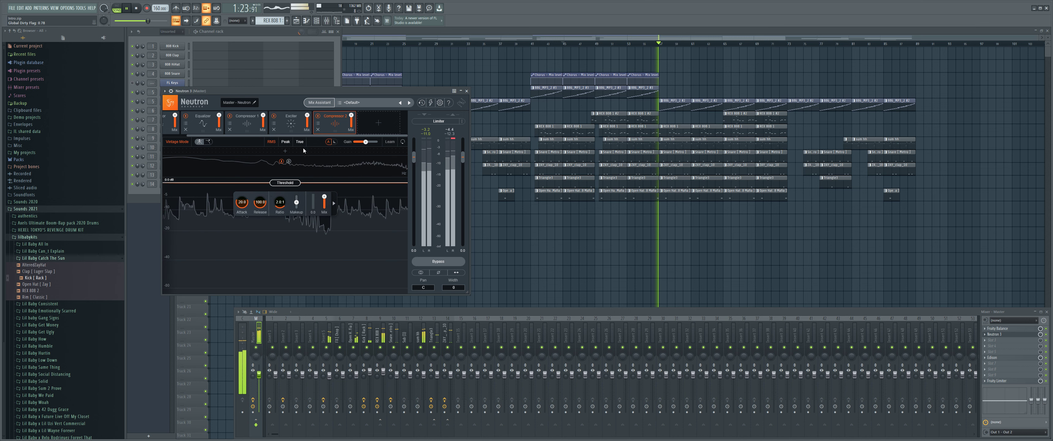
# - Set Compressor 2's threshold to -25 dB, attack to about 36 ms and ratio to 4.5:1
pyautogui.moveTo(291, 182); pyautogui.dragTo(286, 240)
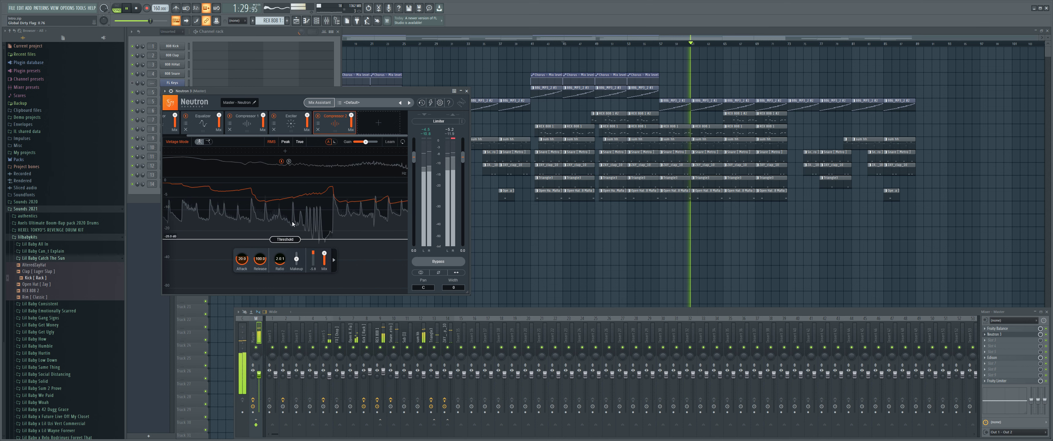
pyautogui.moveTo(246, 262); pyautogui.dragTo(247, 257)
pyautogui.scroll(-1, 248, 259)
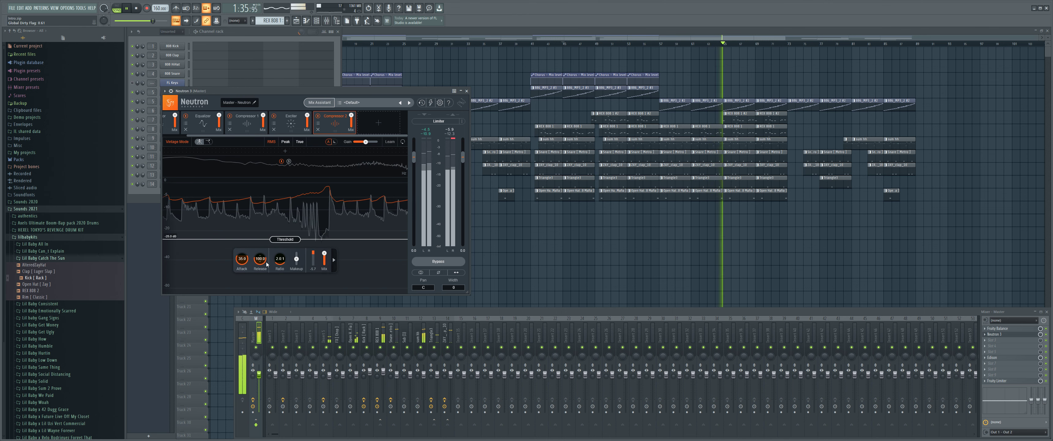
pyautogui.scroll(-5, 264, 262)
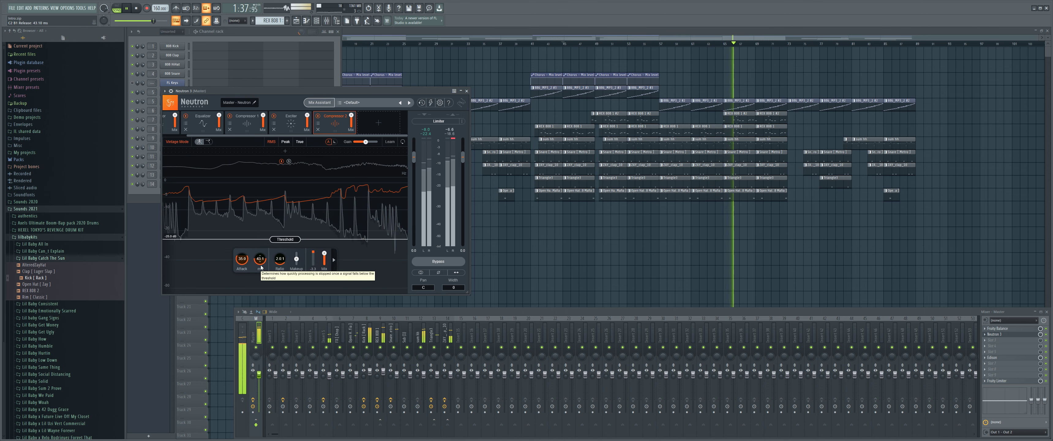
pyautogui.scroll(2, 260, 262)
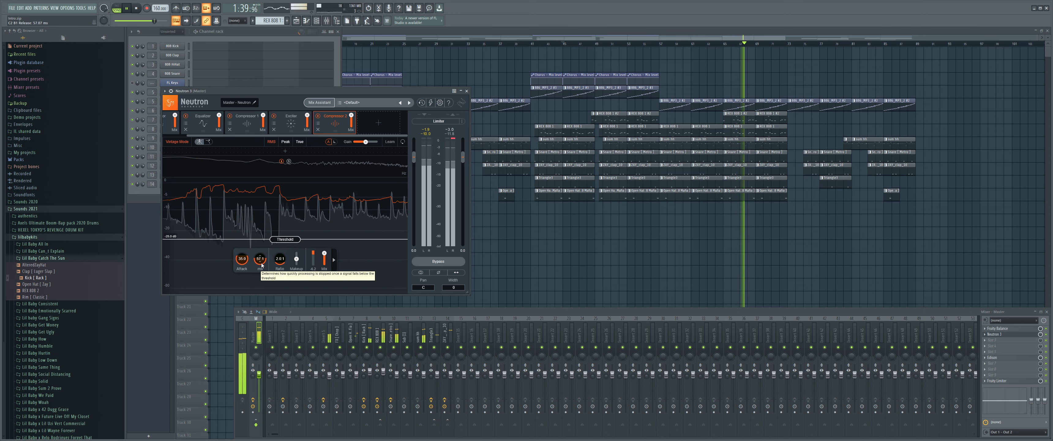
pyautogui.moveTo(280, 259)
pyautogui.mouseDown()
pyautogui.moveTo(286, 239)
pyautogui.moveTo(285, 249)
pyautogui.mouseUp()
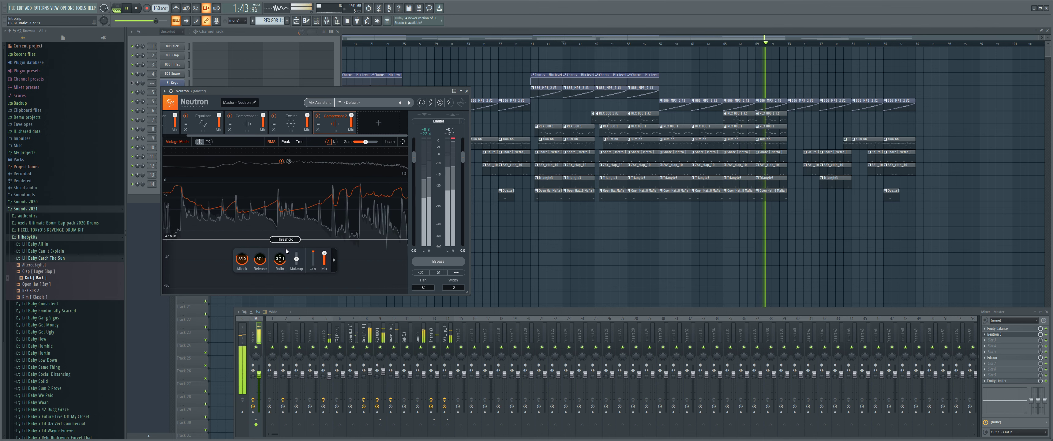
# - Shorten the release and try ratios from 1.6:1 to 12.9:1, settling slightly lower
pyautogui.scroll(5, 264, 254)
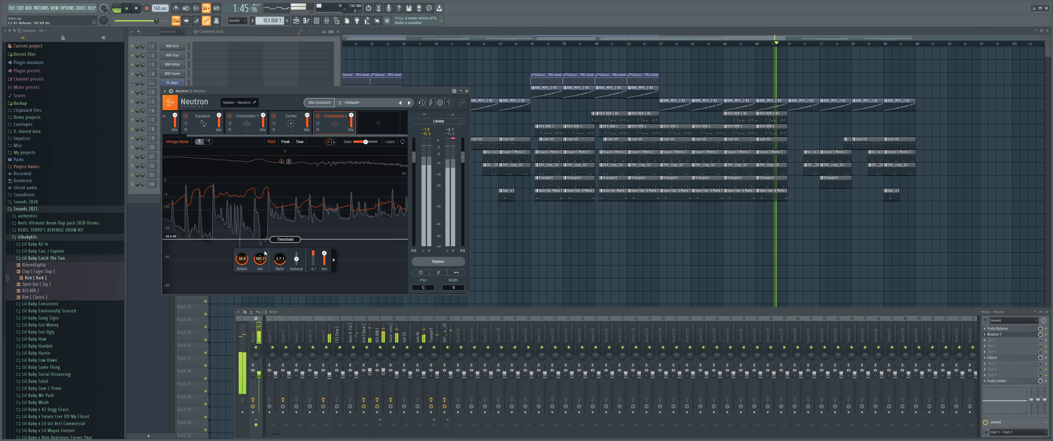
pyautogui.scroll(5, 265, 254)
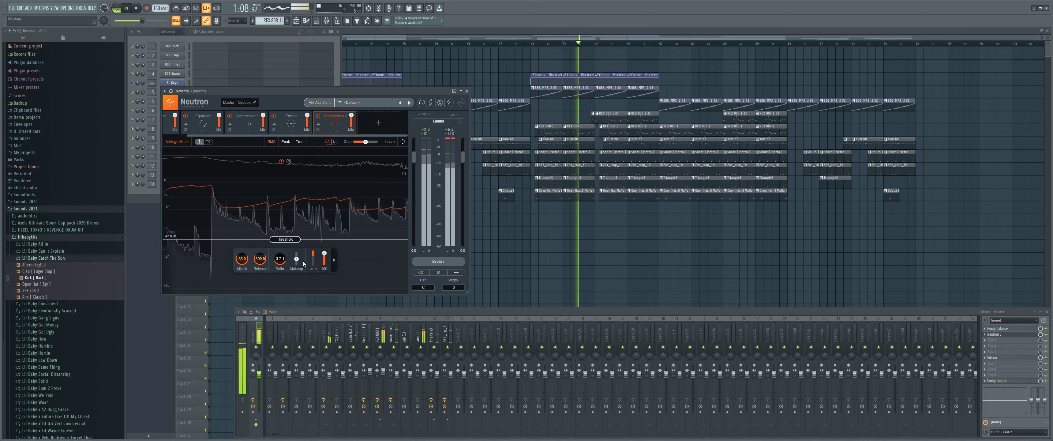
pyautogui.scroll(-1, 260, 262)
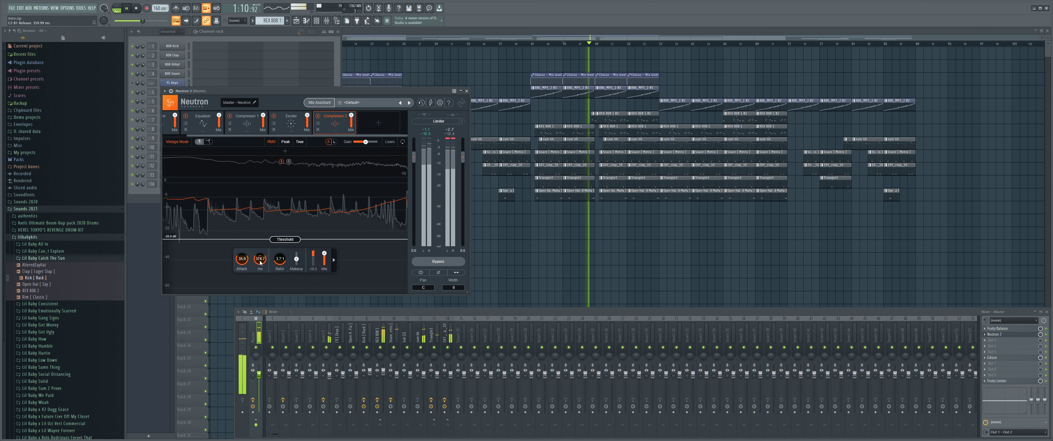
pyautogui.moveTo(258, 281); pyautogui.dragTo(258, 286)
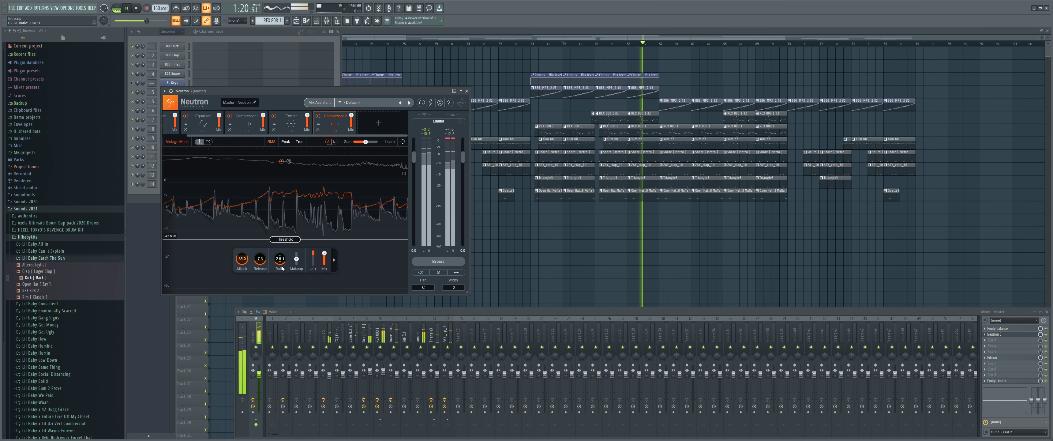
pyautogui.moveTo(280, 258)
pyautogui.mouseDown()
pyautogui.moveTo(282, 273)
pyautogui.moveTo(265, 249)
pyautogui.mouseUp()
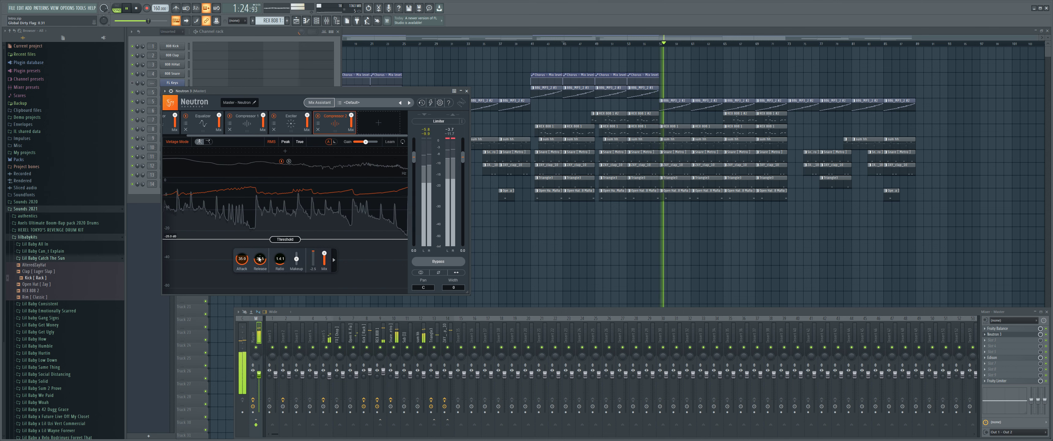
pyautogui.moveTo(280, 259); pyautogui.dragTo(305, 186)
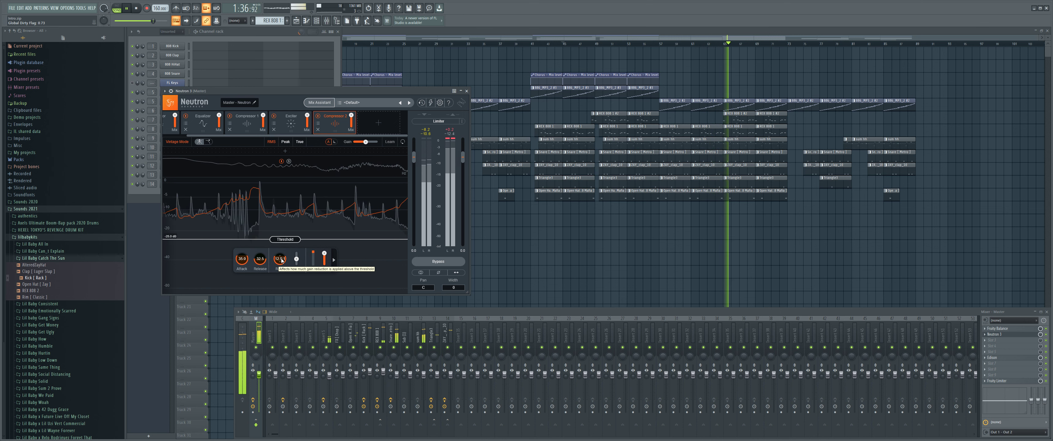
pyautogui.moveTo(282, 259); pyautogui.dragTo(275, 303)
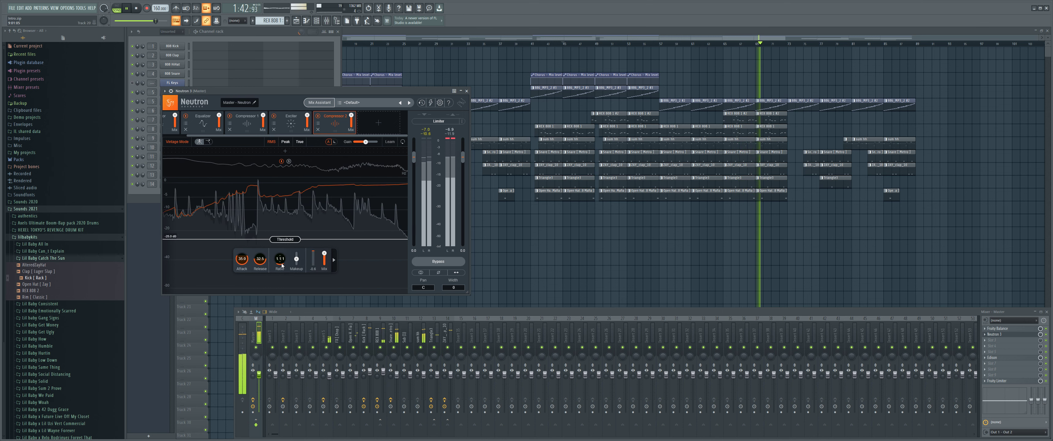
pyautogui.scroll(-1, 283, 263)
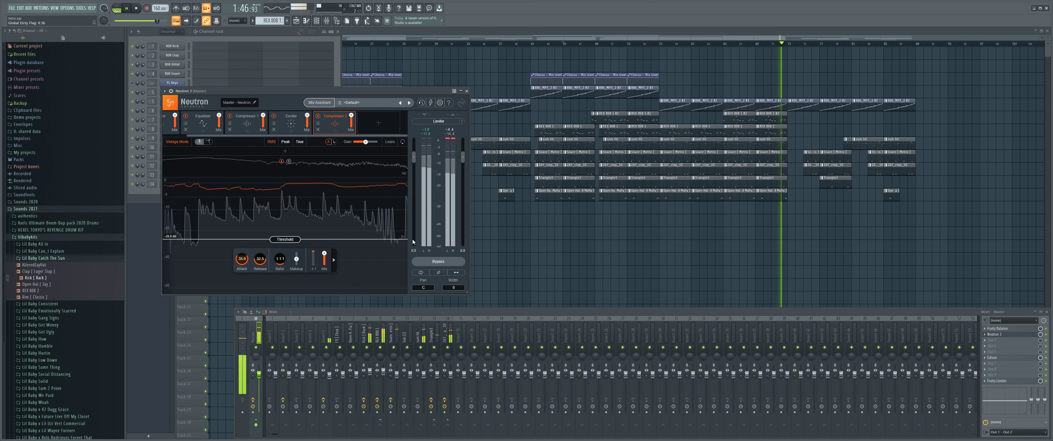
# - Compare Compressor 2 bypassed and active, then move it earlier in the module chain
pyautogui.click(318, 116)
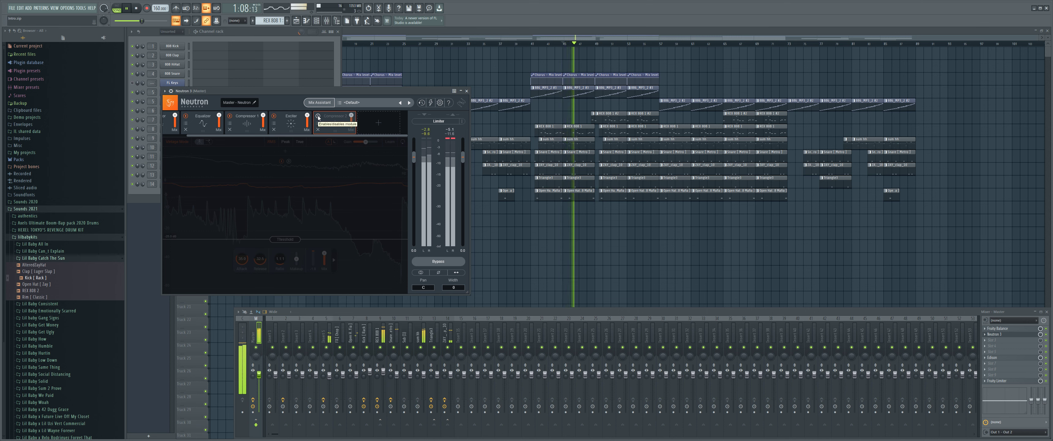
pyautogui.click(318, 116)
pyautogui.moveTo(337, 123); pyautogui.dragTo(289, 124)
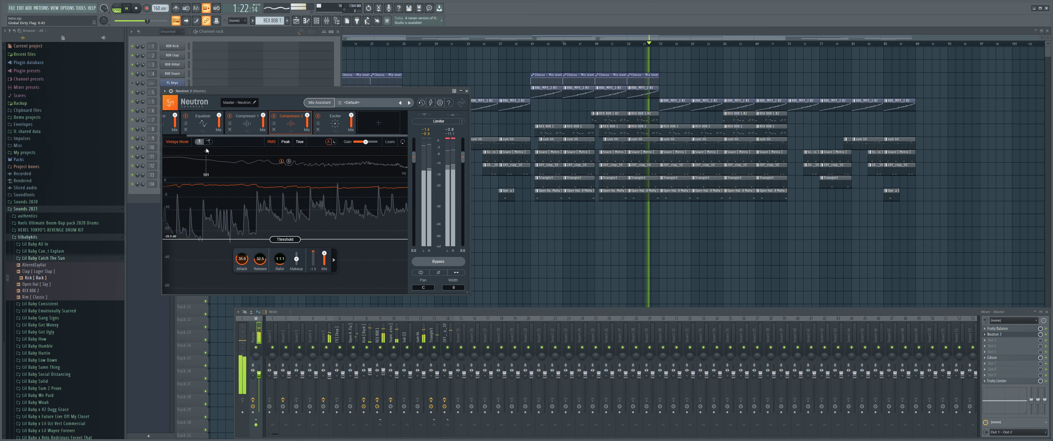
# - Split at 196 Hz and give the high band a -29 dB threshold, adjusted attack/release and ratio
pyautogui.click(229, 150)
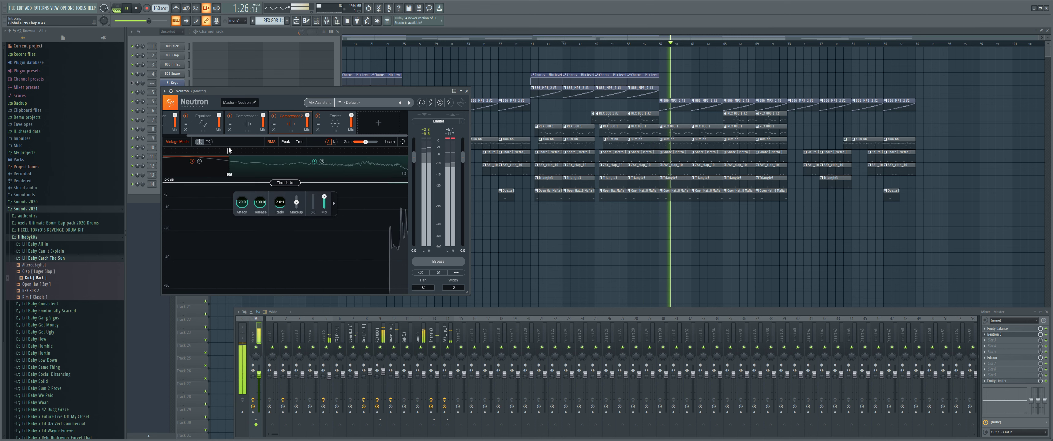
pyautogui.click(221, 165)
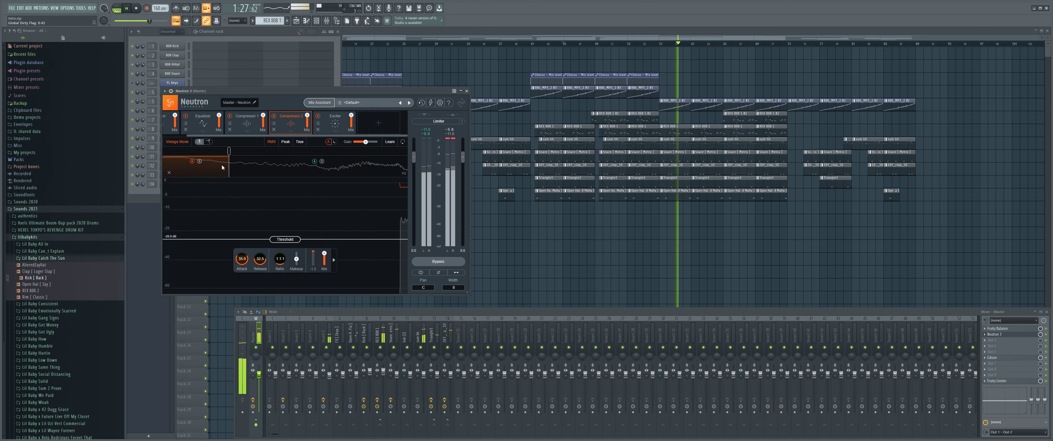
pyautogui.click(264, 166)
pyautogui.moveTo(287, 187); pyautogui.dragTo(287, 246)
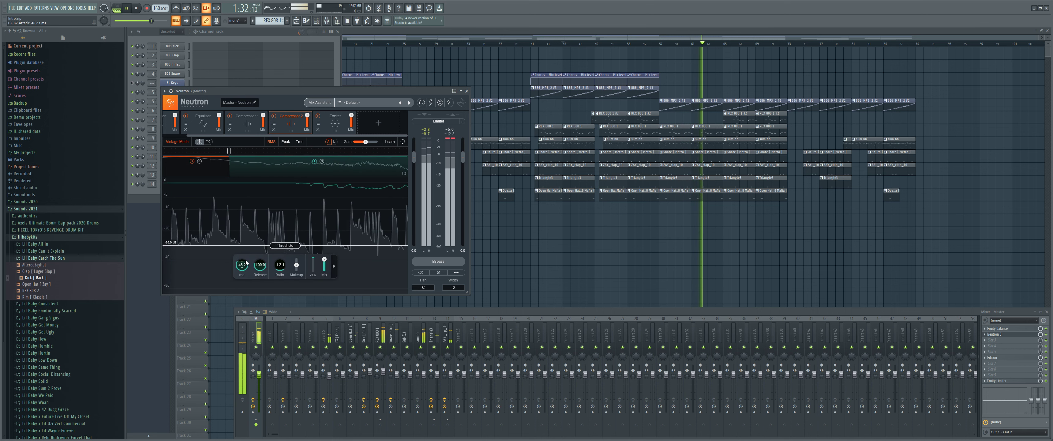
pyautogui.click(220, 171)
pyautogui.click(254, 185)
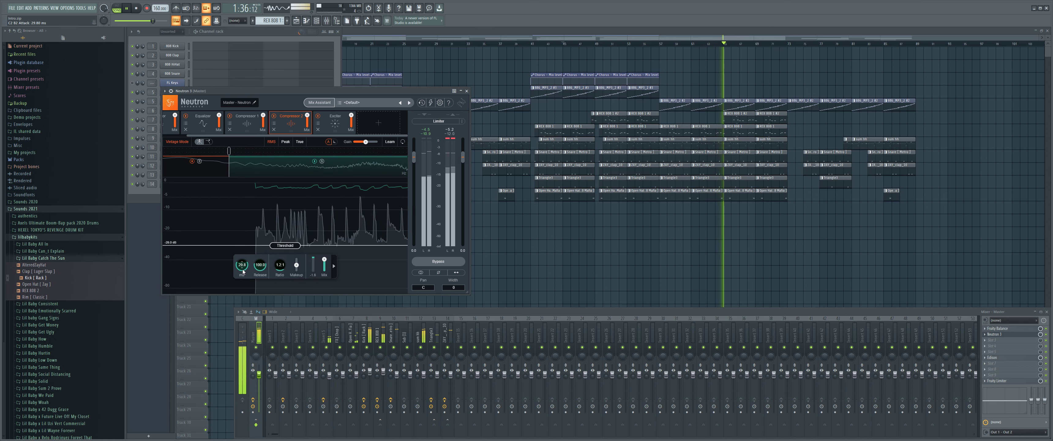
pyautogui.moveTo(242, 270); pyautogui.dragTo(260, 282)
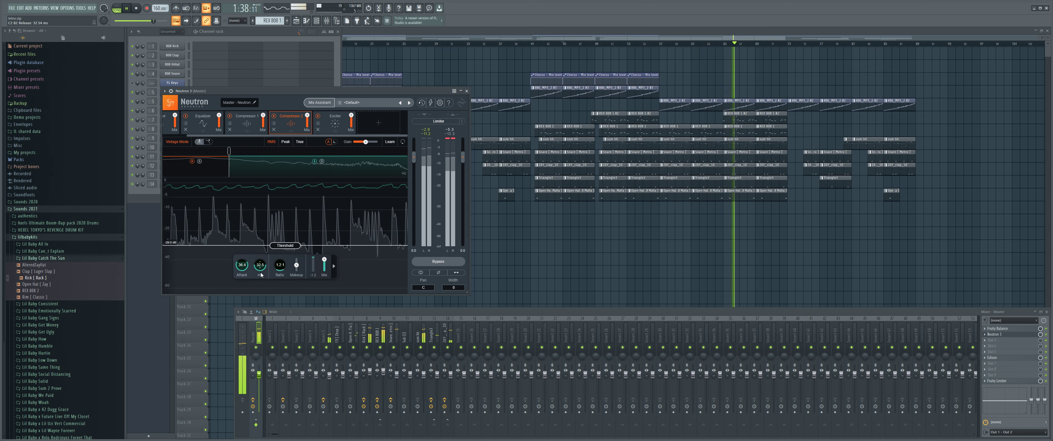
pyautogui.moveTo(280, 265); pyautogui.dragTo(280, 268)
# - Bypass the low band's compression to compare, then re-enable it
pyautogui.click(215, 162)
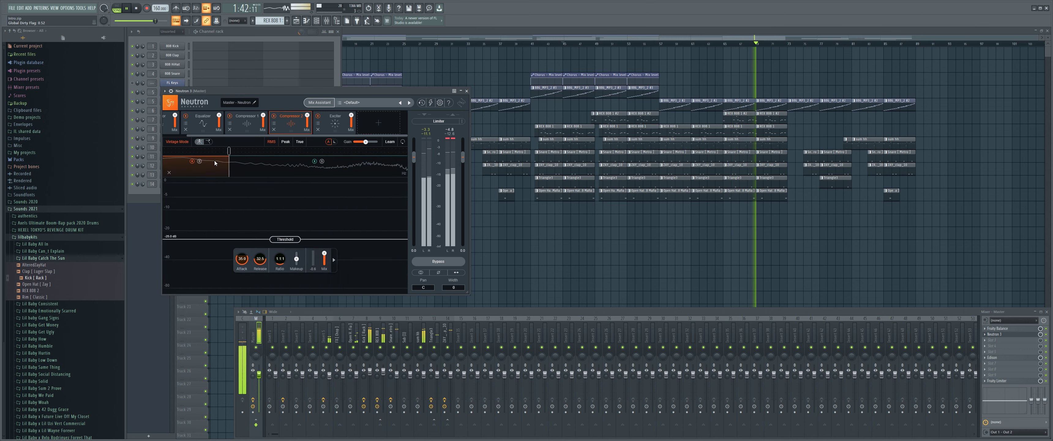
pyautogui.click(192, 161)
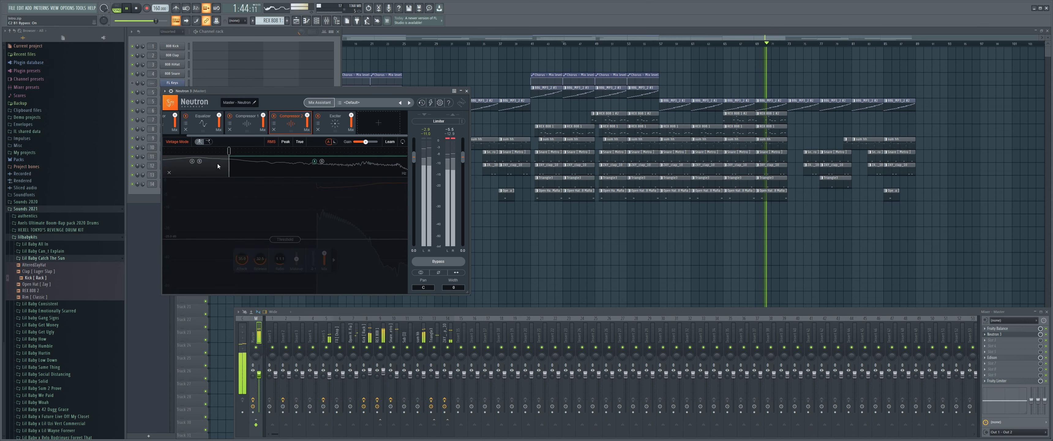
pyautogui.click(261, 161)
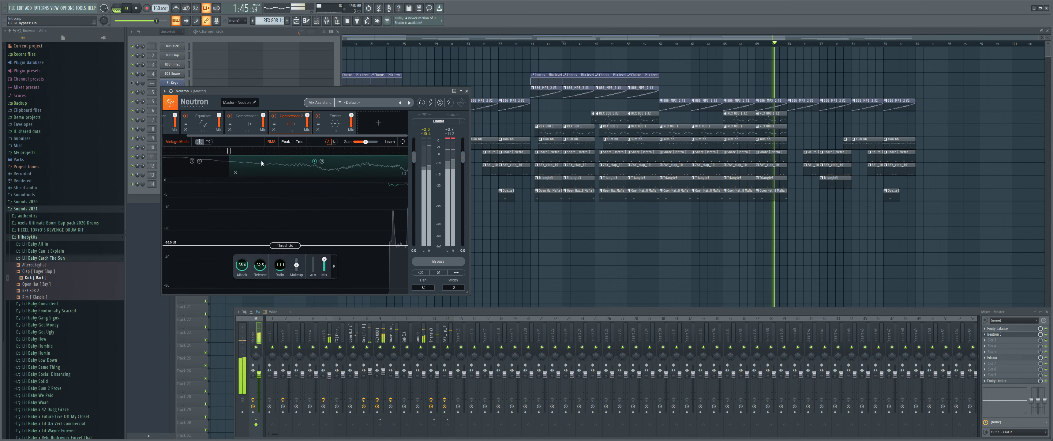
pyautogui.click(213, 163)
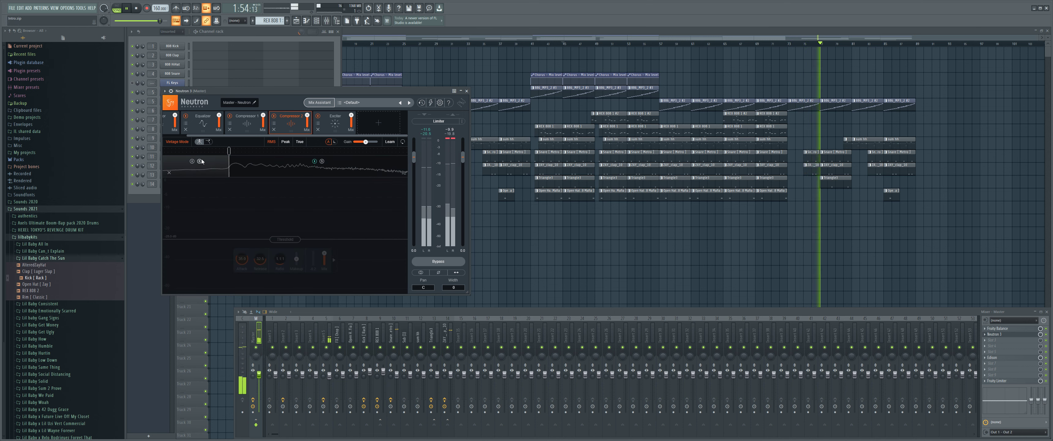
pyautogui.click(192, 161)
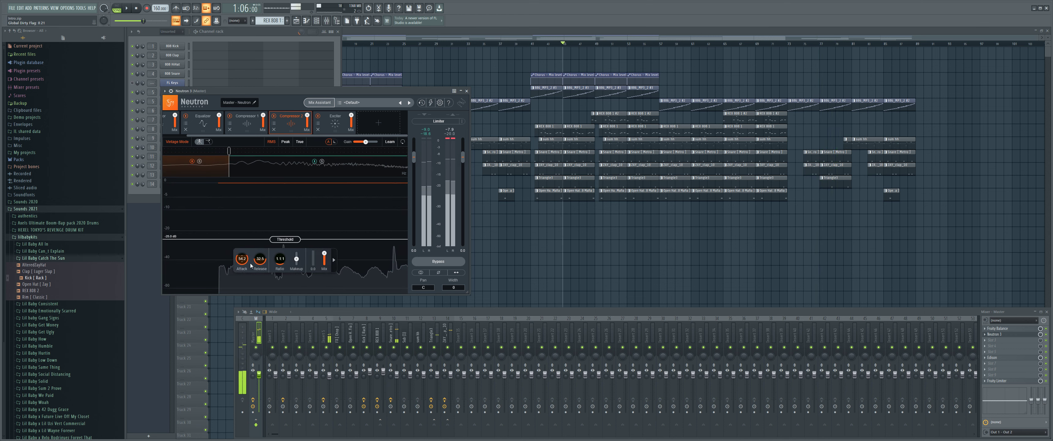
# - Play the mix while viewing the upper band's settings, then the Exciter module
pyautogui.press('space')
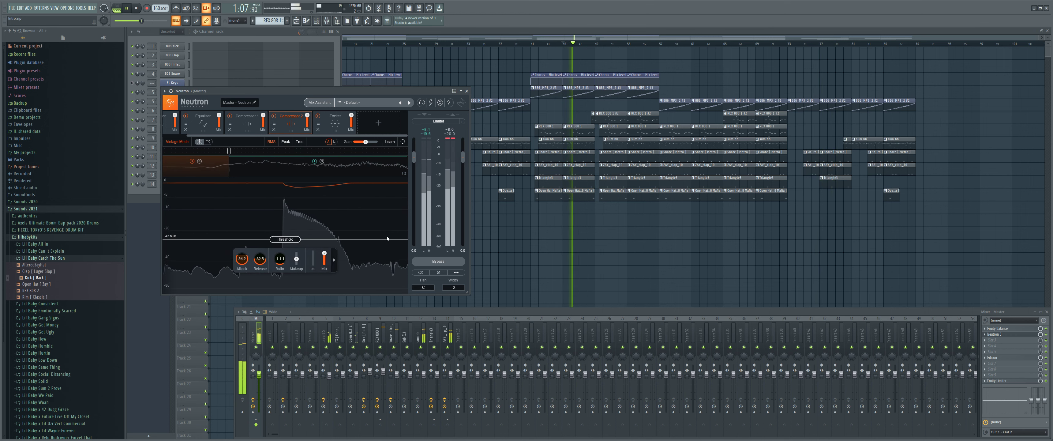
pyautogui.click(280, 163)
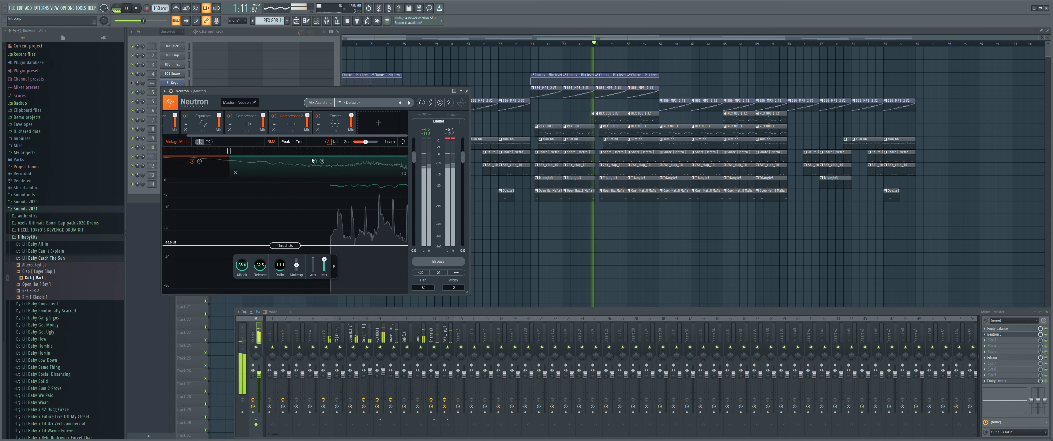
pyautogui.click(335, 120)
pyautogui.click(379, 122)
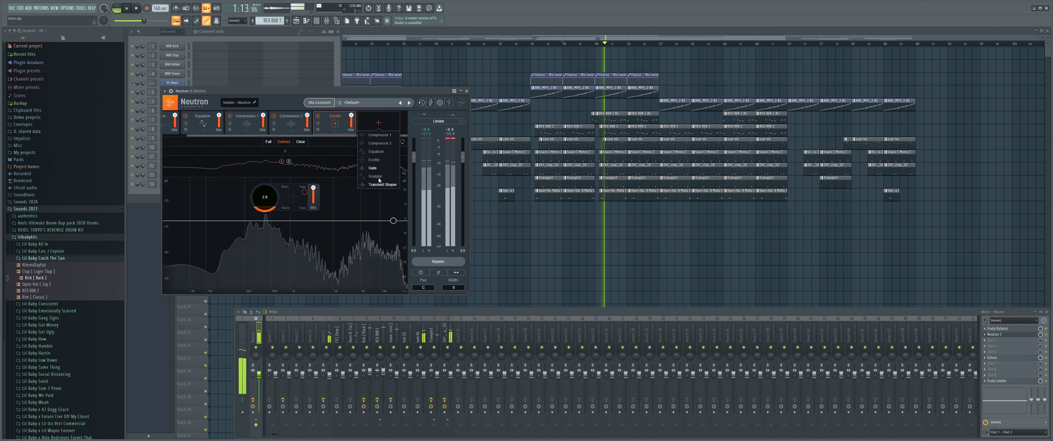
# - Close Neutron, load Ozone 8 on a Master slot and replace its default modules with an Equalizer
pyautogui.click(377, 204)
pyautogui.click(467, 91)
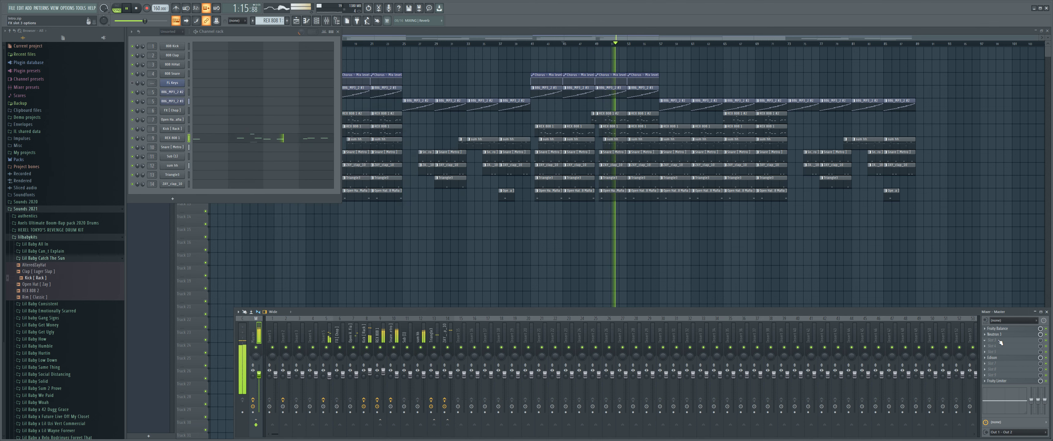
pyautogui.click(985, 343)
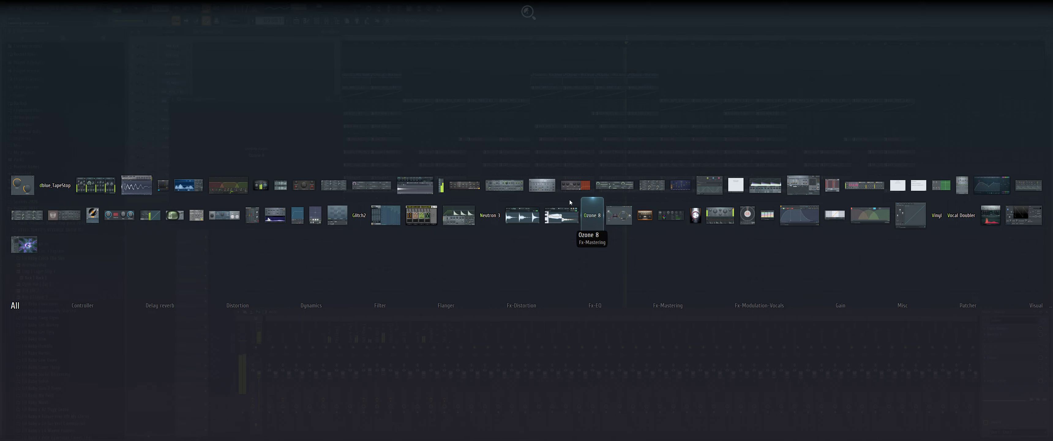
pyautogui.press('Return')
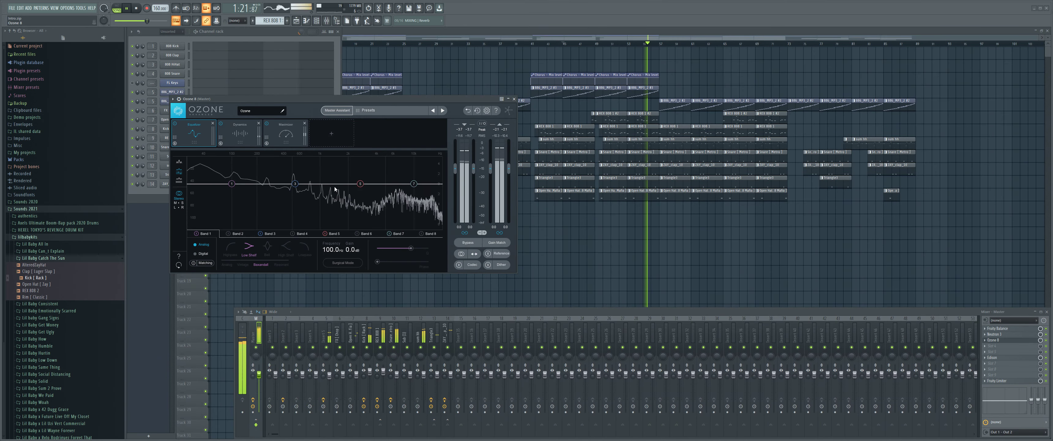
pyautogui.click(213, 123)
pyautogui.click(212, 123)
pyautogui.click(213, 123)
pyautogui.click(222, 177)
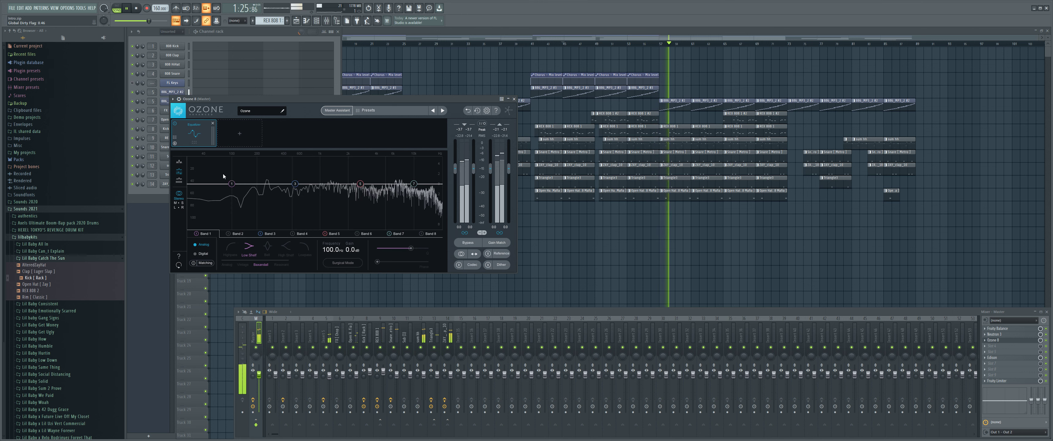
# - Lift the low shelf at about 122 Hz and set a slight high-shelf cut near 15 kHz
pyautogui.moveTo(231, 184); pyautogui.dragTo(231, 181)
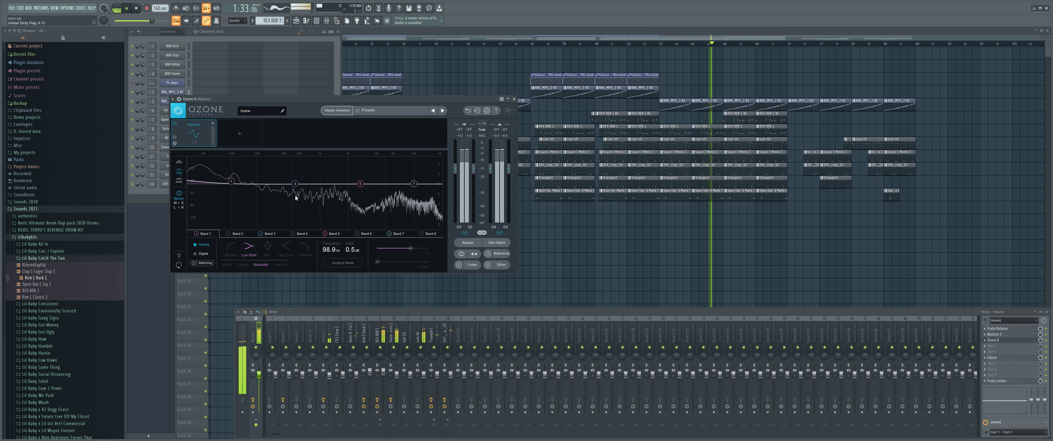
pyautogui.moveTo(413, 184); pyautogui.dragTo(432, 209)
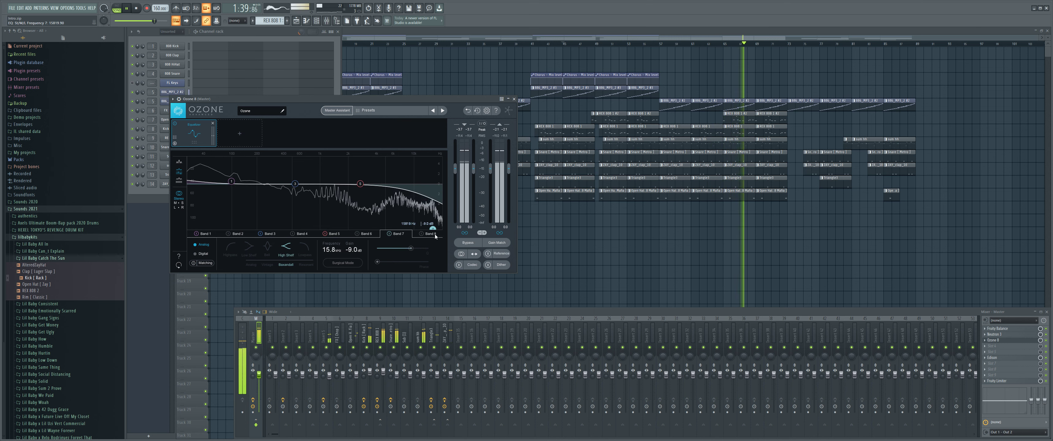
pyautogui.moveTo(435, 235); pyautogui.dragTo(434, 216)
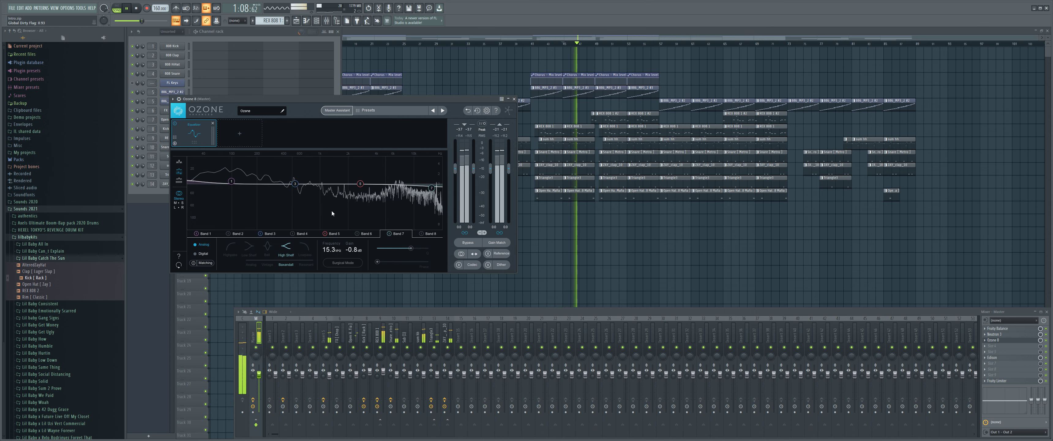
pyautogui.click(358, 185)
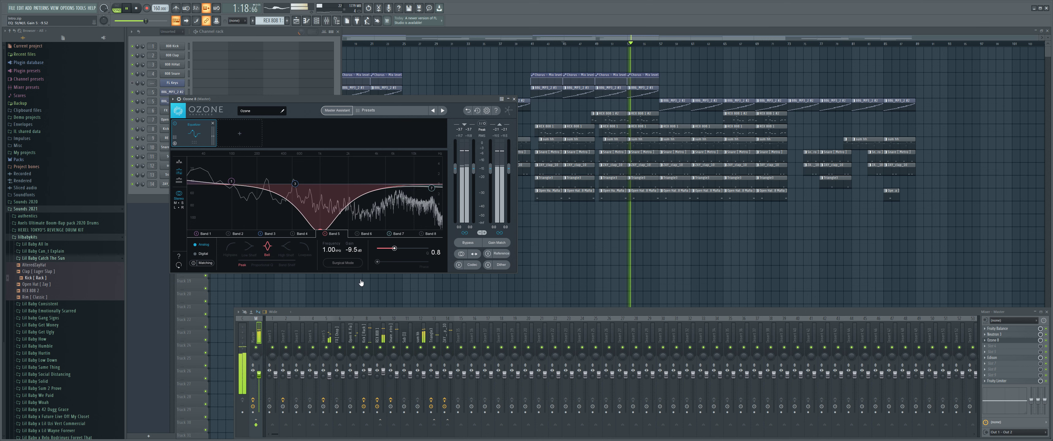
# - Bring Band 5 back near 0 dB, then widen Band 3's Q to 0.7 and move it to about 200 Hz
pyautogui.moveTo(361, 283); pyautogui.dragTo(357, 220)
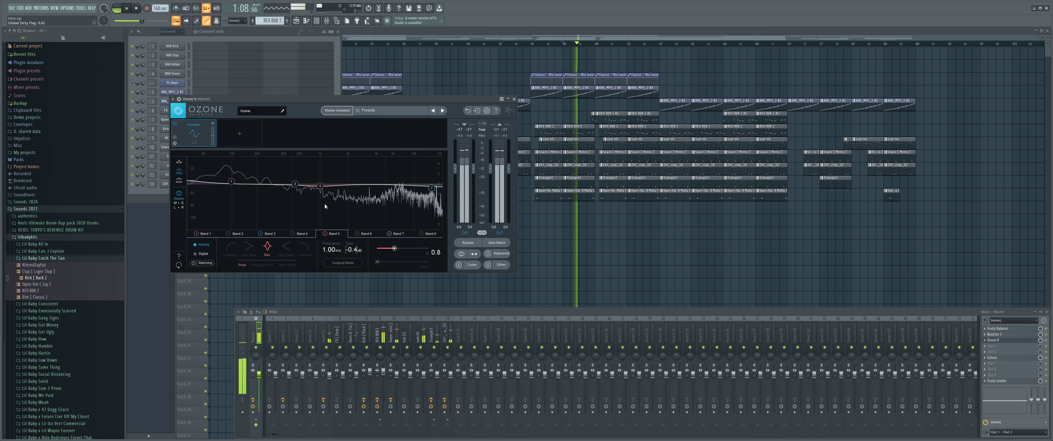
pyautogui.click(295, 184)
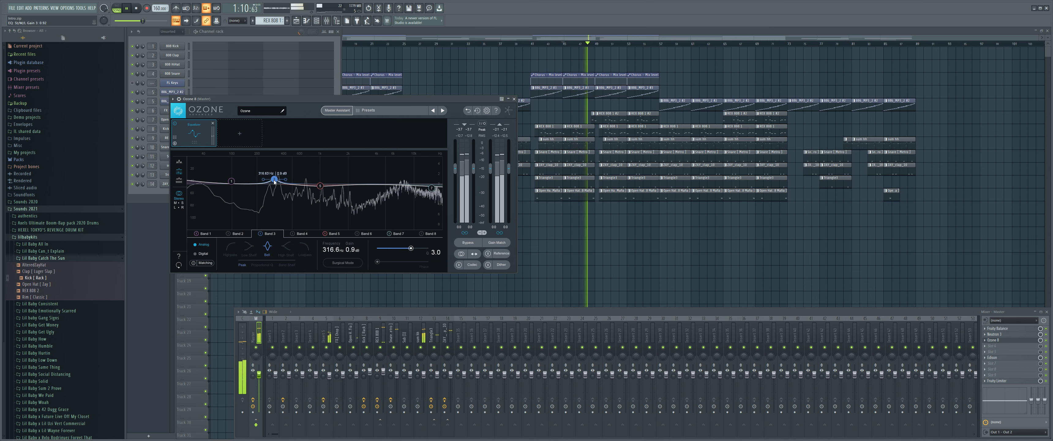
pyautogui.scroll(-5, 286, 181)
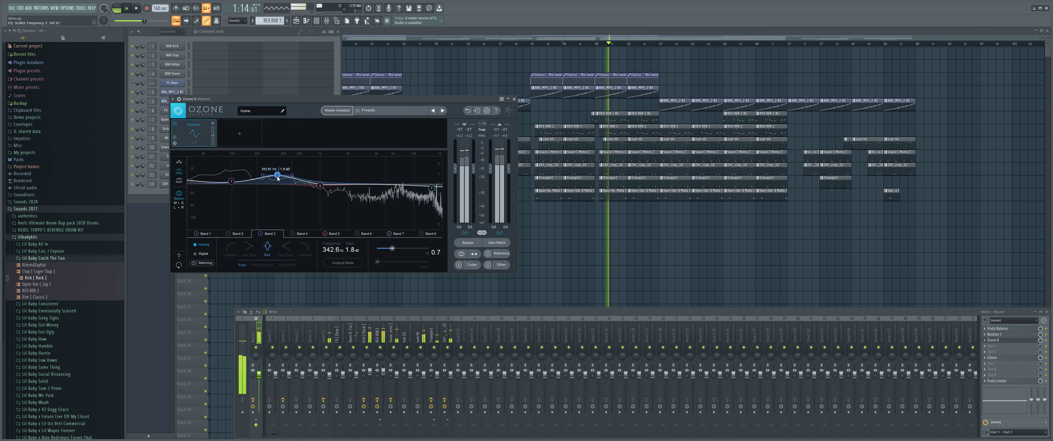
pyautogui.moveTo(280, 174); pyautogui.dragTo(258, 181)
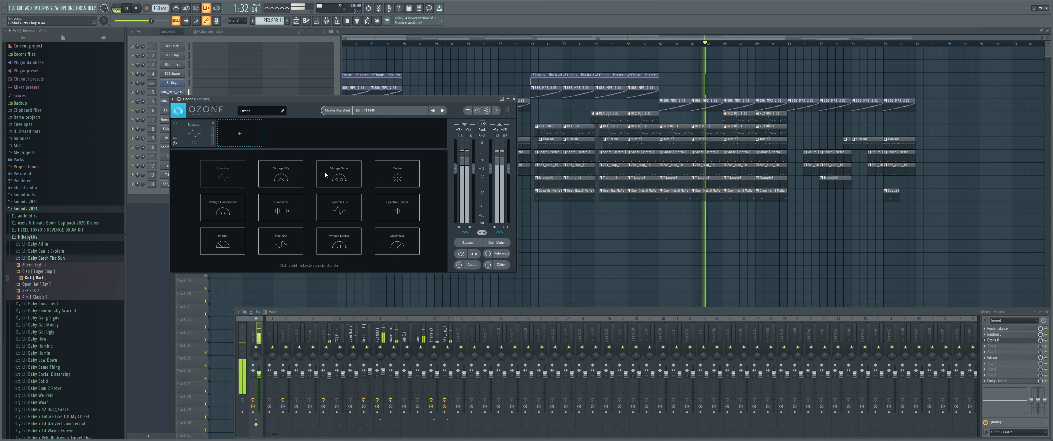
# - Add an Exciter as a single full-range band, raising its amount to 15 then back to 9.9
pyautogui.click(397, 176)
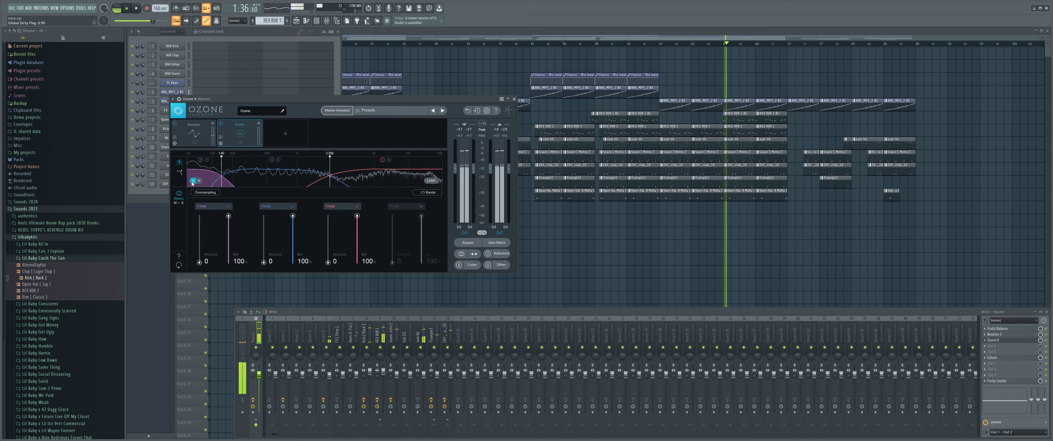
pyautogui.click(192, 181)
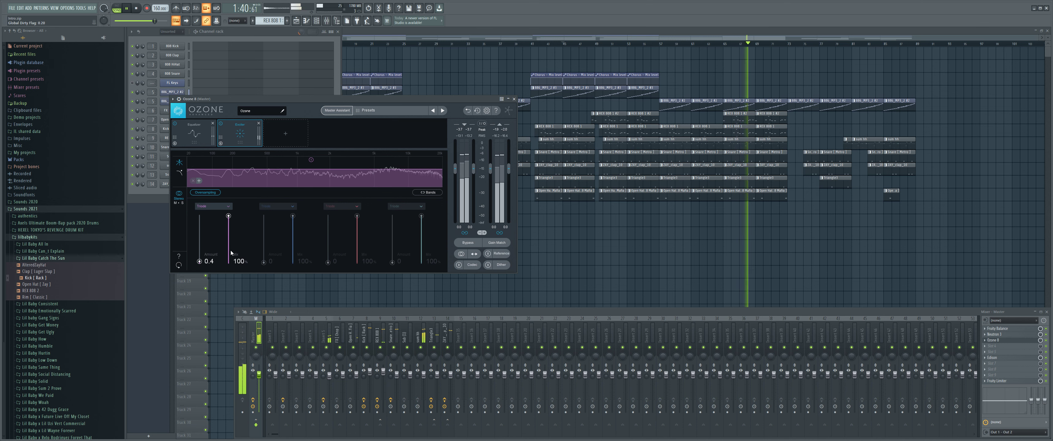
pyautogui.moveTo(203, 246); pyautogui.dragTo(201, 202)
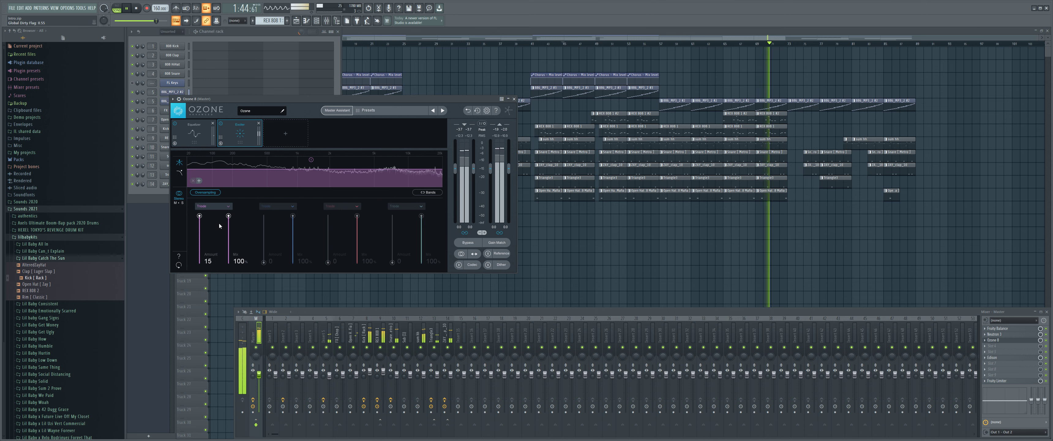
pyautogui.moveTo(200, 226); pyautogui.dragTo(201, 235)
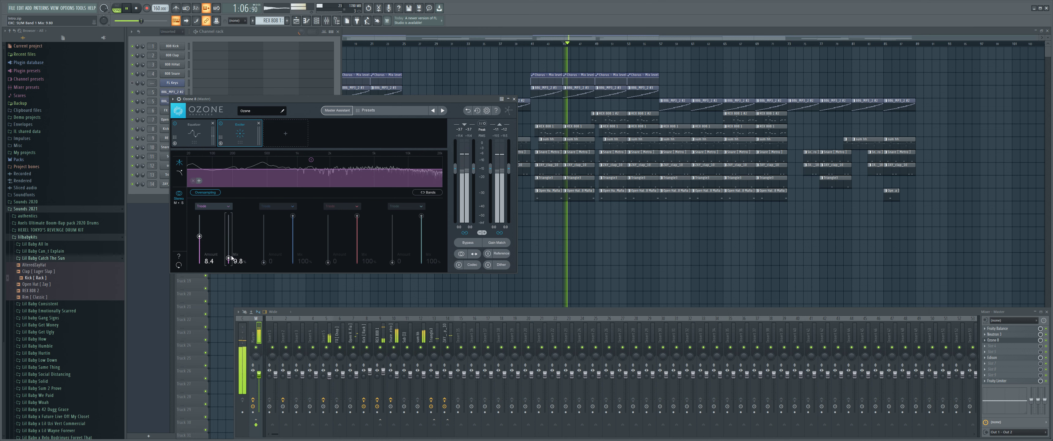
pyautogui.click(286, 141)
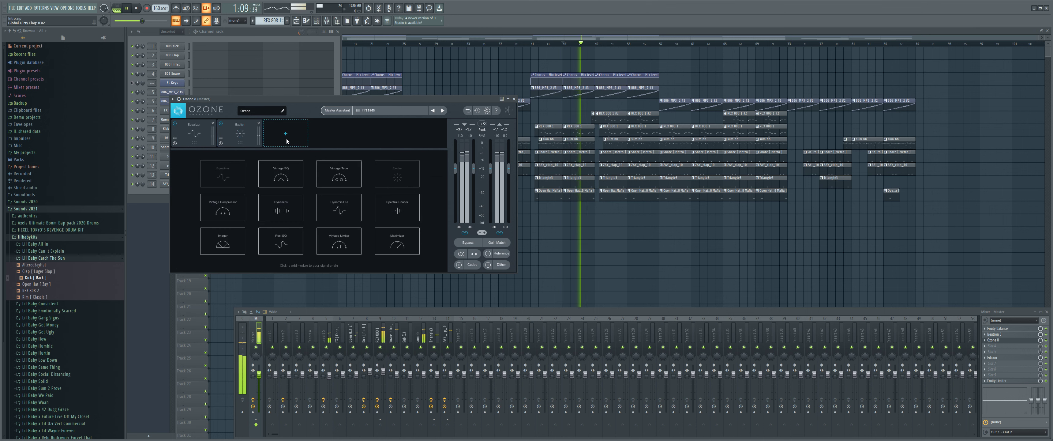
# - Add a Vintage EQ with the Detailed Sides preset and check its Mid and Side settings
pyautogui.click(288, 182)
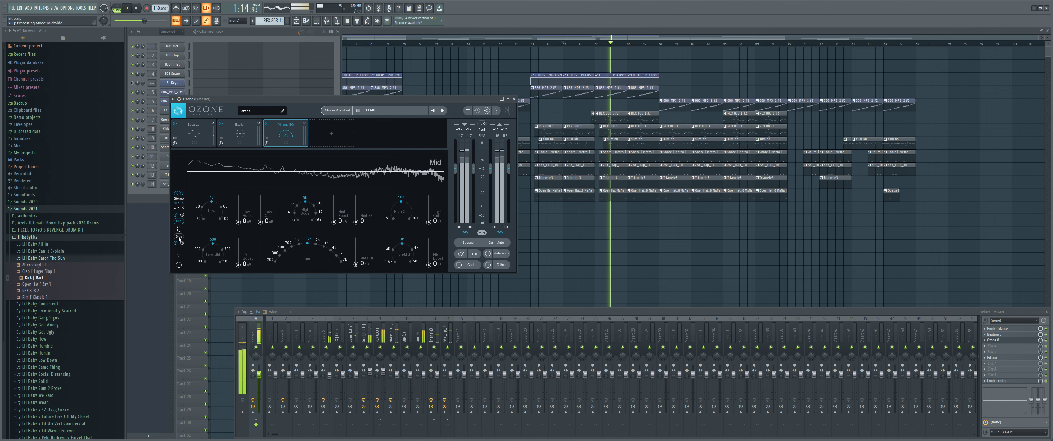
pyautogui.click(266, 137)
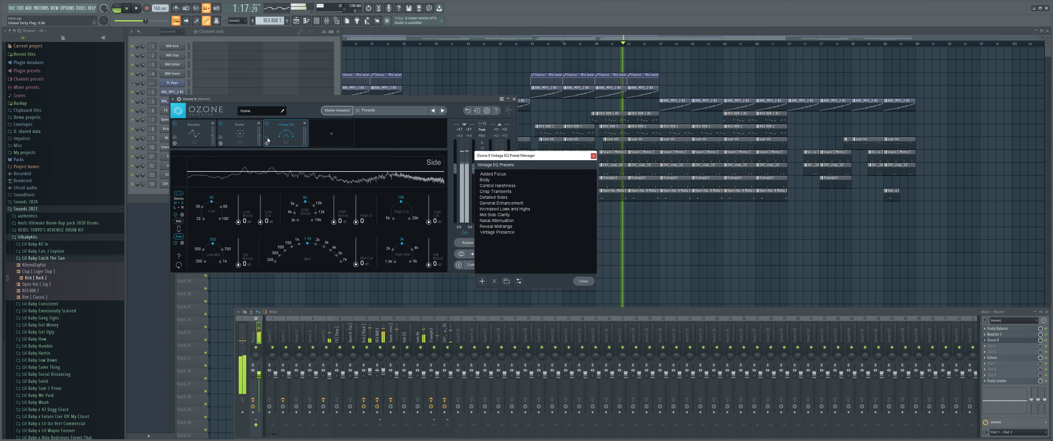
pyautogui.click(503, 199)
pyautogui.click(583, 281)
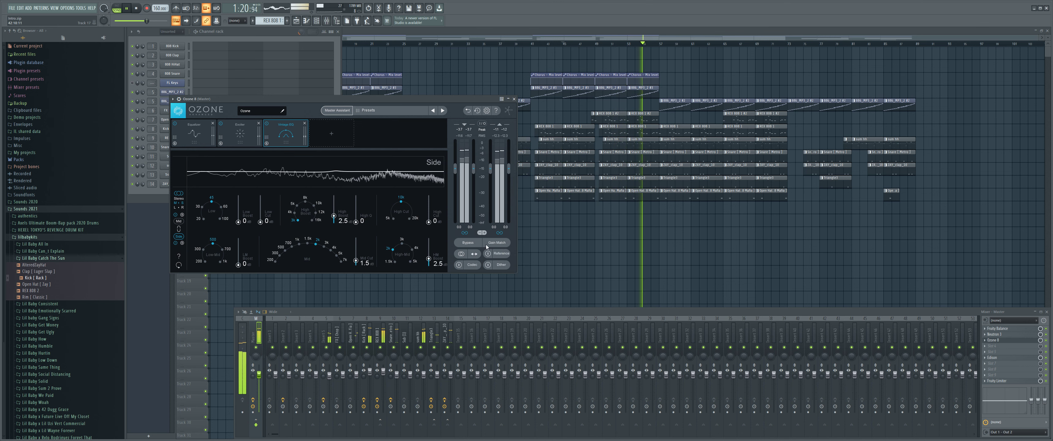
pyautogui.click(178, 221)
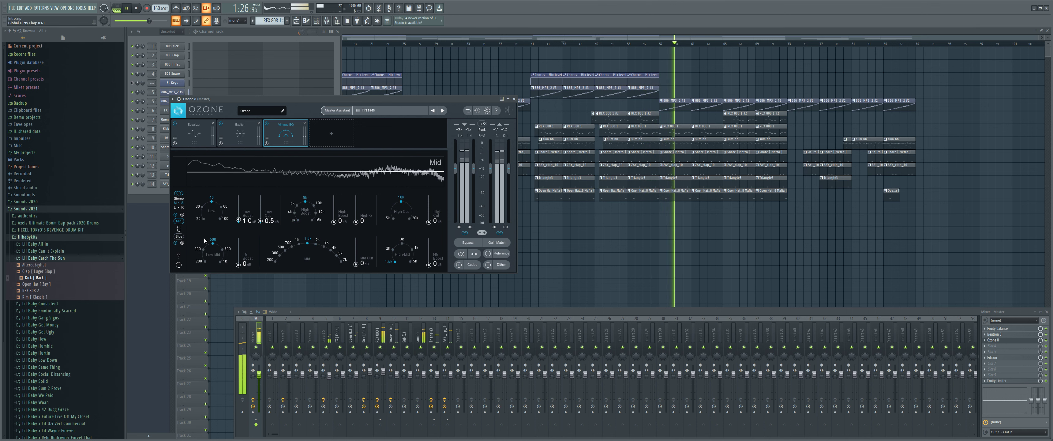
pyautogui.click(179, 237)
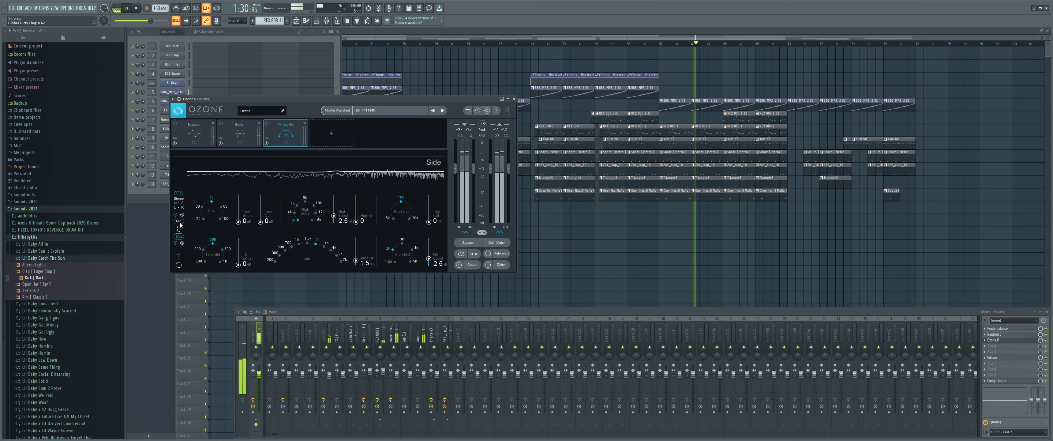
pyautogui.click(339, 139)
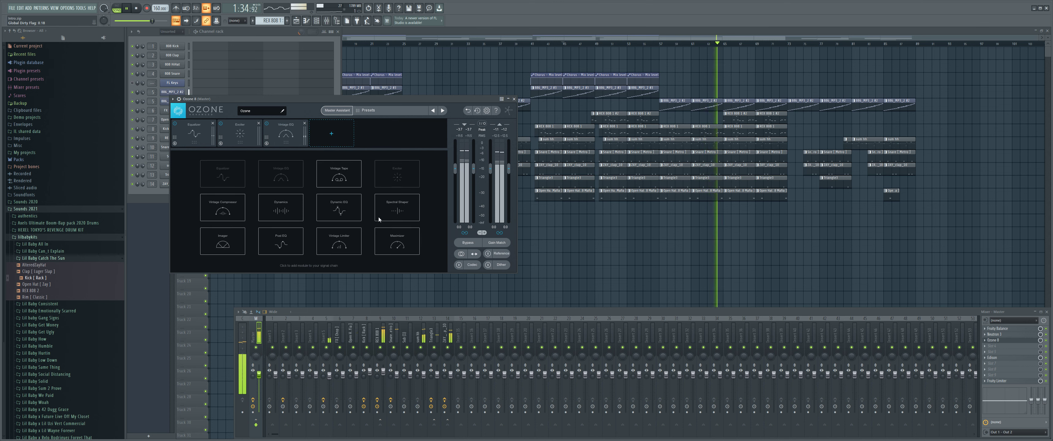
# - Add an Imager loaded with a preset giving band widths -16.5, 0.0, 5.1 and 11.4
pyautogui.click(227, 252)
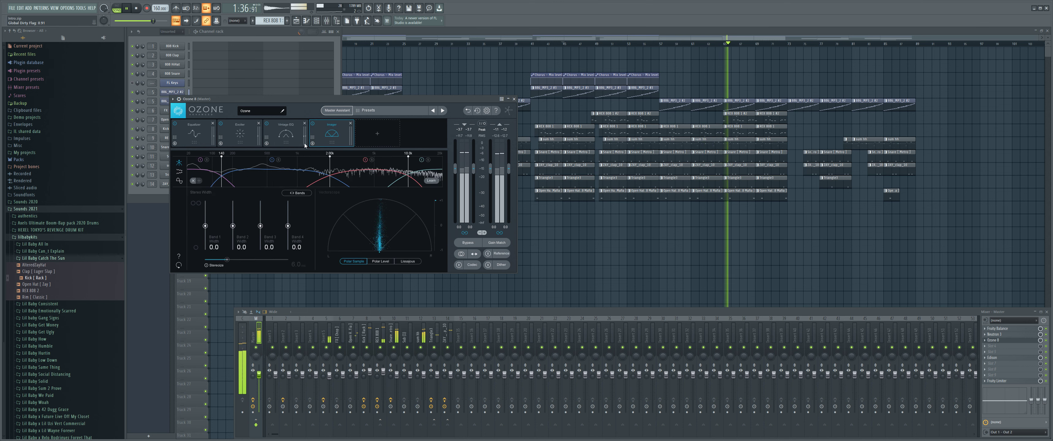
pyautogui.click(313, 138)
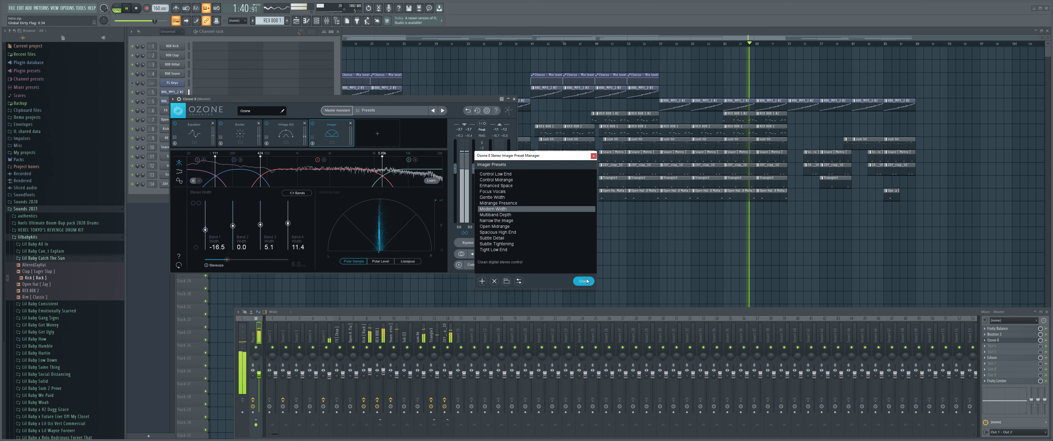
pyautogui.doubleClick(497, 209)
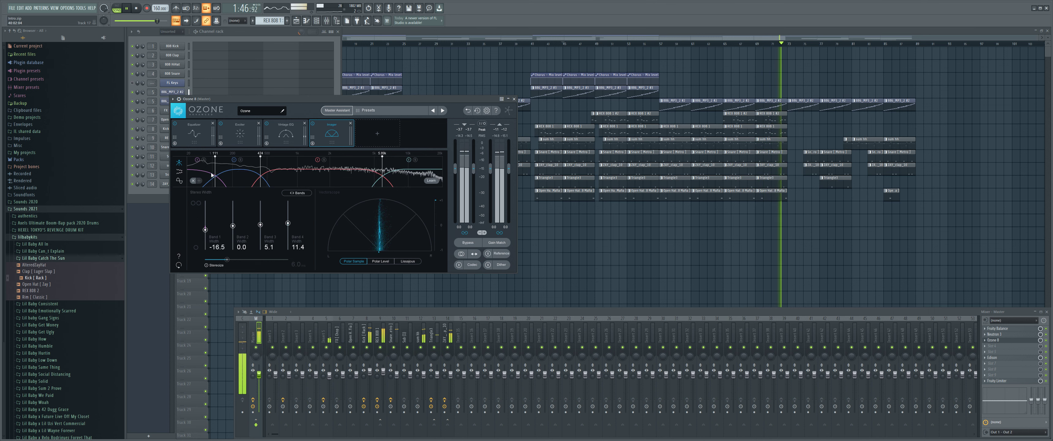
# - Stop playback and switch between the Playlist and the Ozone window
pyautogui.press('space')
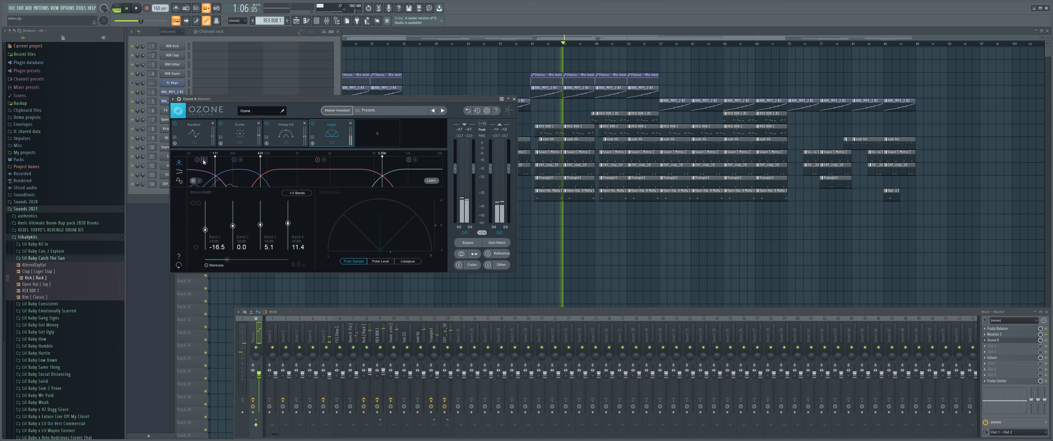
pyautogui.click(590, 47)
pyautogui.press('Tab')
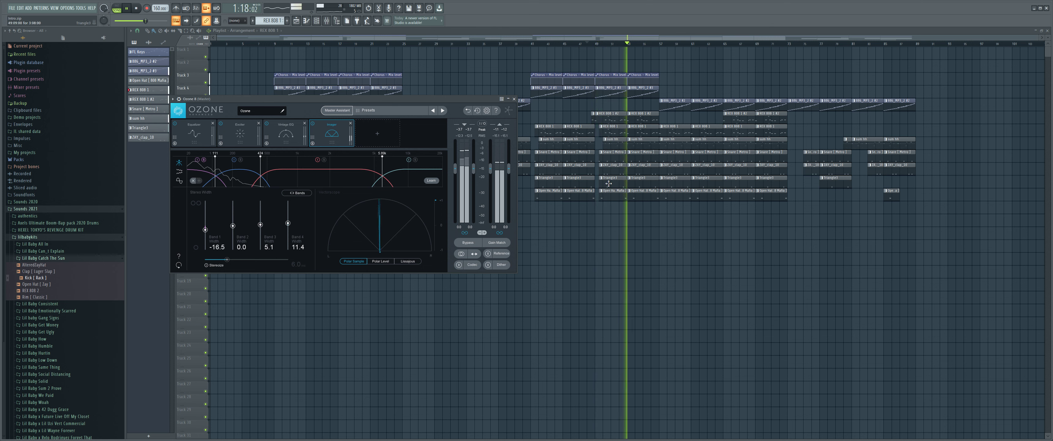
# - Return to Ozone and add a Post EQ module after the Imager
pyautogui.middleClick(588, 199)
pyautogui.press('Tab')
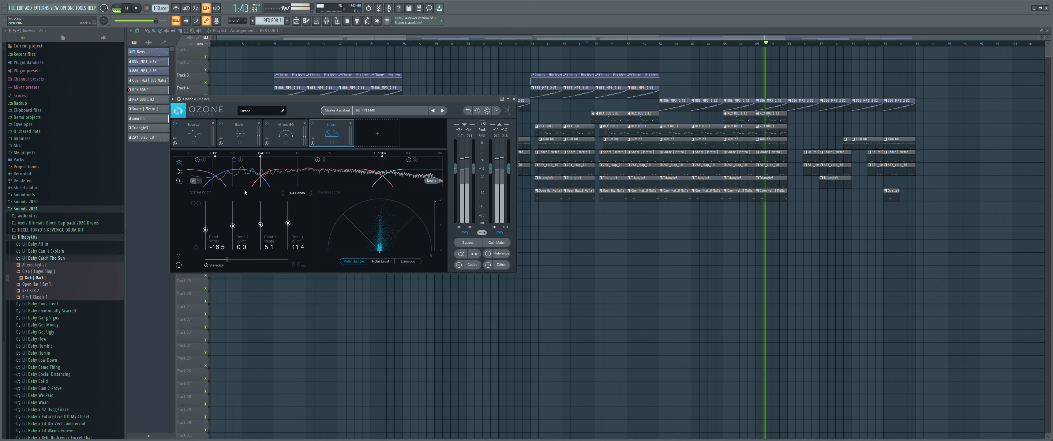
pyautogui.click(362, 135)
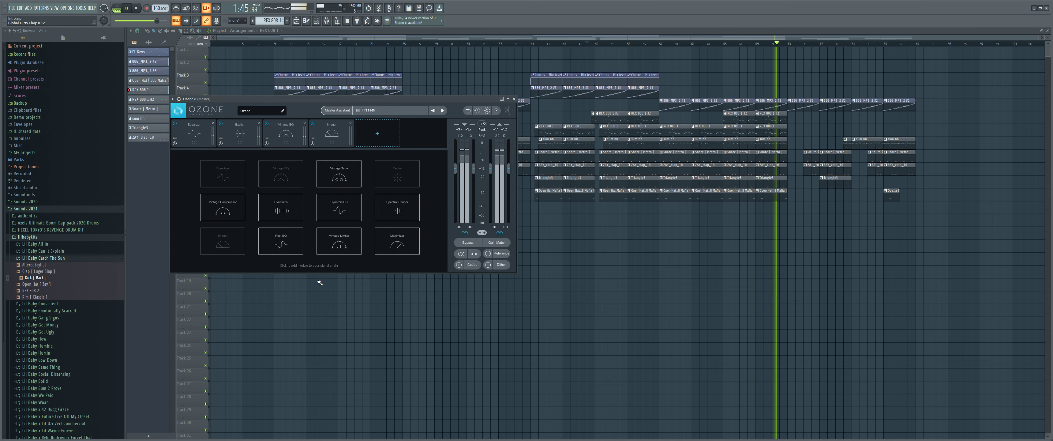
pyautogui.click(281, 243)
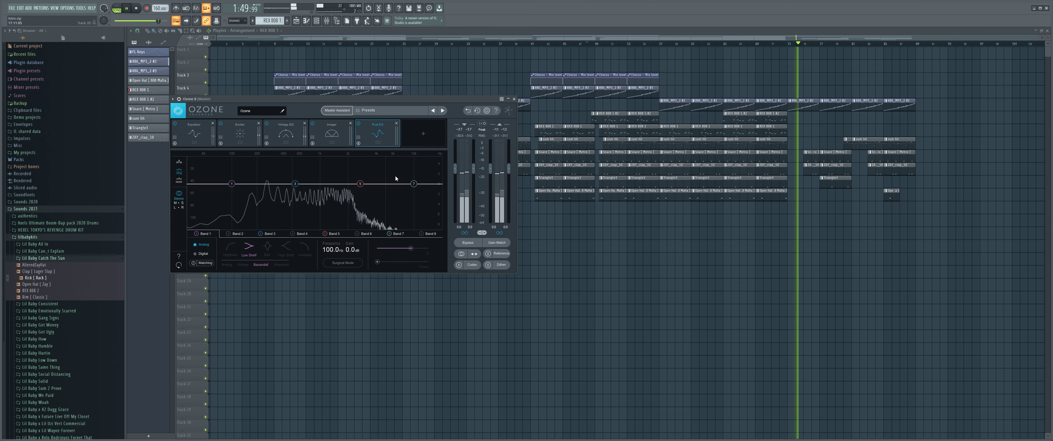
# - Audition the Bass Boost and Richness and Depth Post EQ presets, checking side and mid curves
pyautogui.click(360, 137)
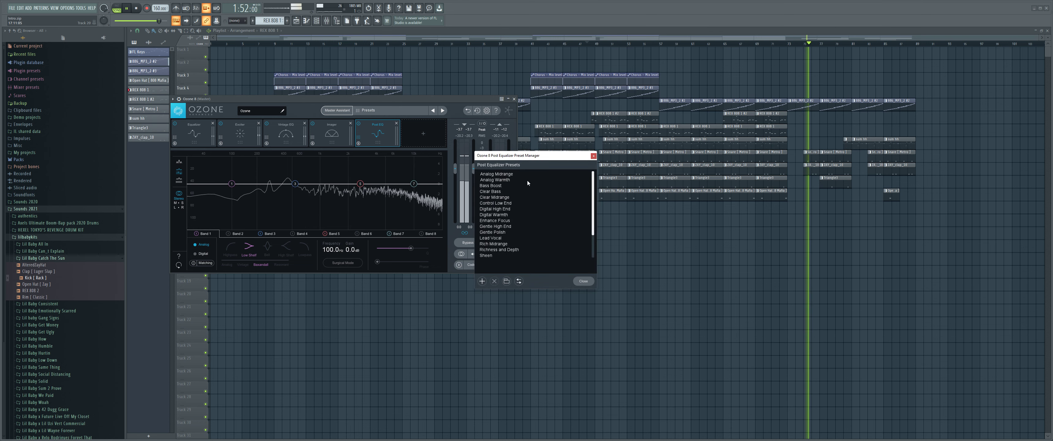
pyautogui.click(505, 185)
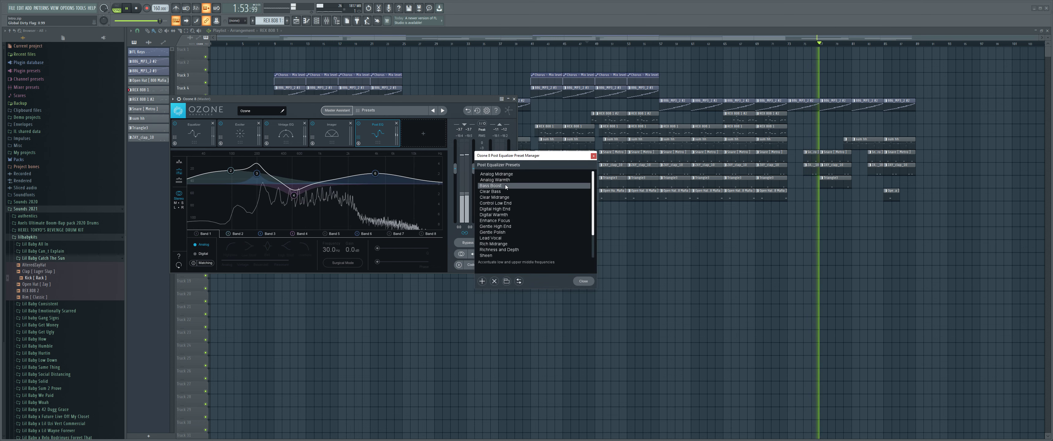
pyautogui.click(583, 281)
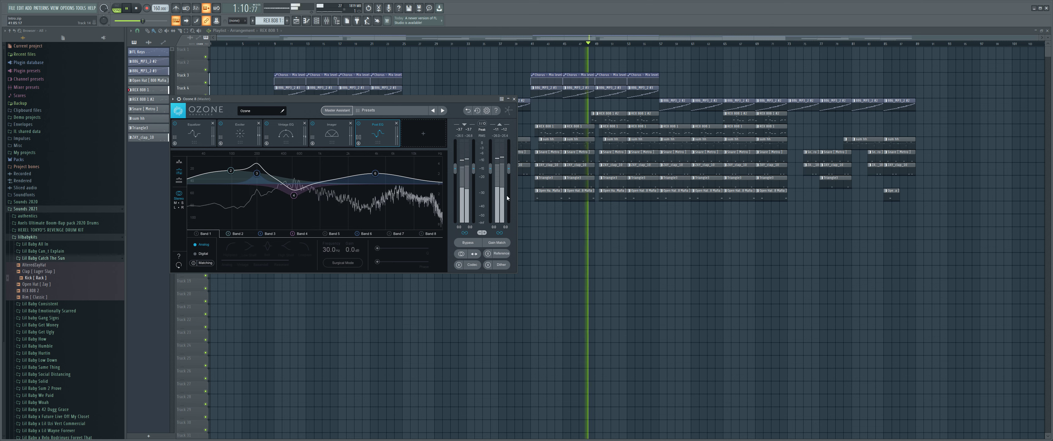
pyautogui.click(358, 137)
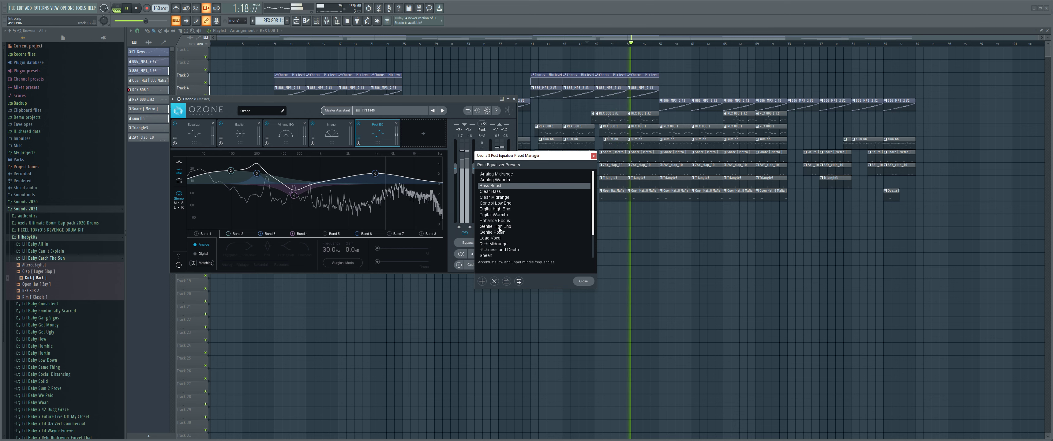
pyautogui.click(511, 250)
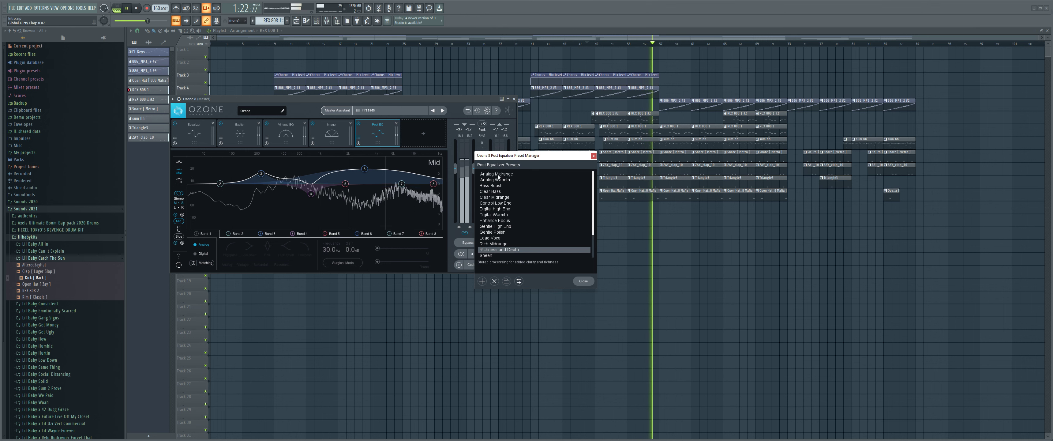
pyautogui.scroll(-2, 505, 200)
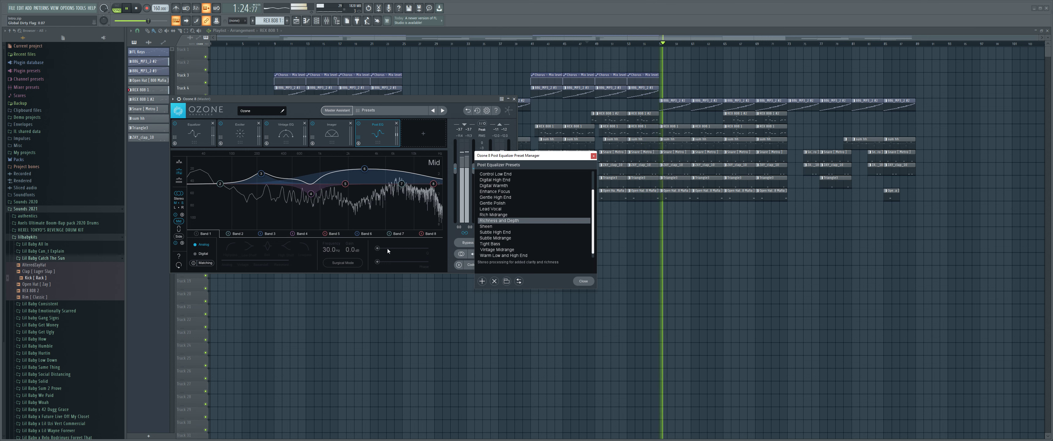
pyautogui.click(179, 236)
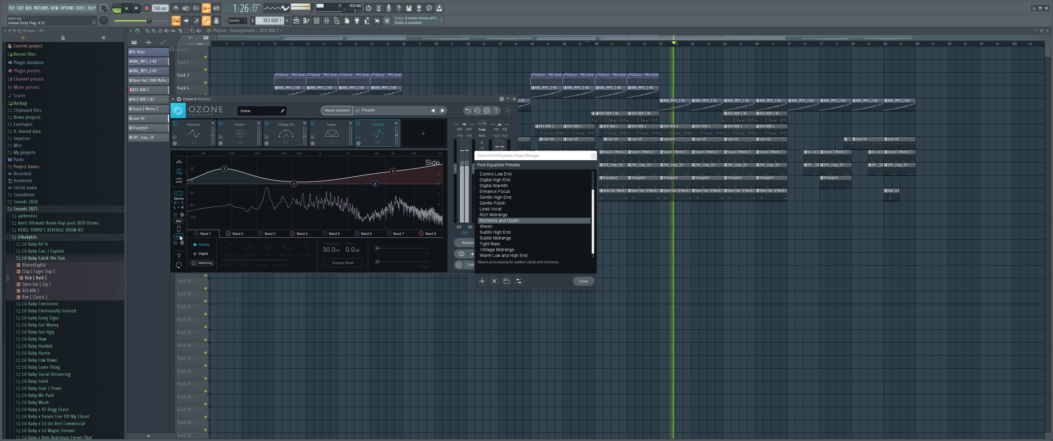
pyautogui.click(179, 221)
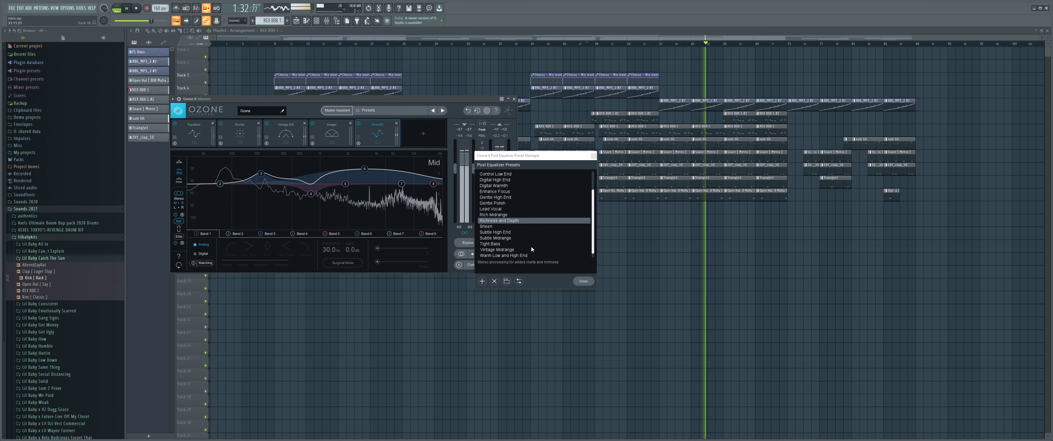
# - Try Tight Bass, Vintage Midrange, Enhance Focus and others, then settle on Digital Warmth
pyautogui.scroll(-1, 528, 246)
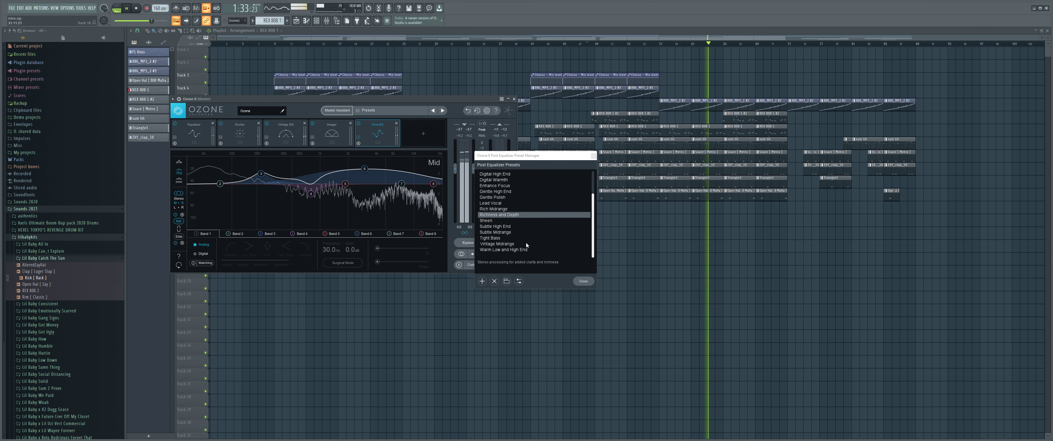
pyautogui.click(496, 238)
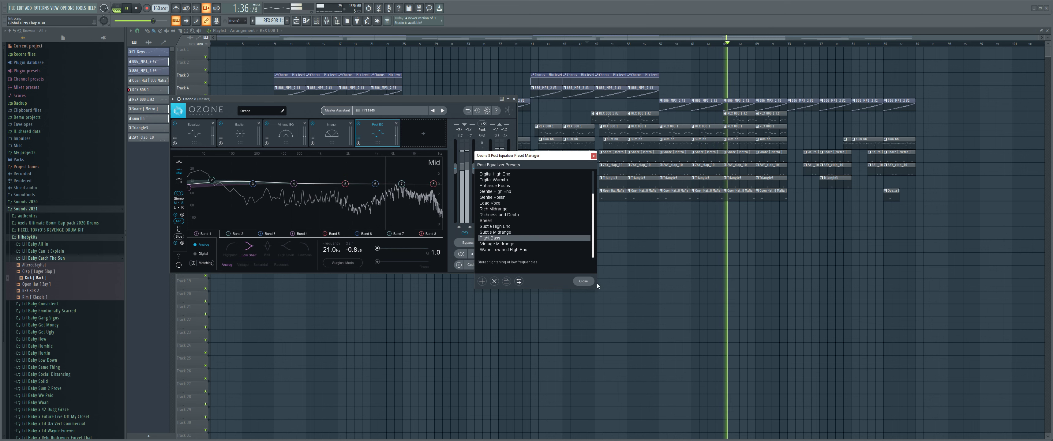
pyautogui.click(178, 237)
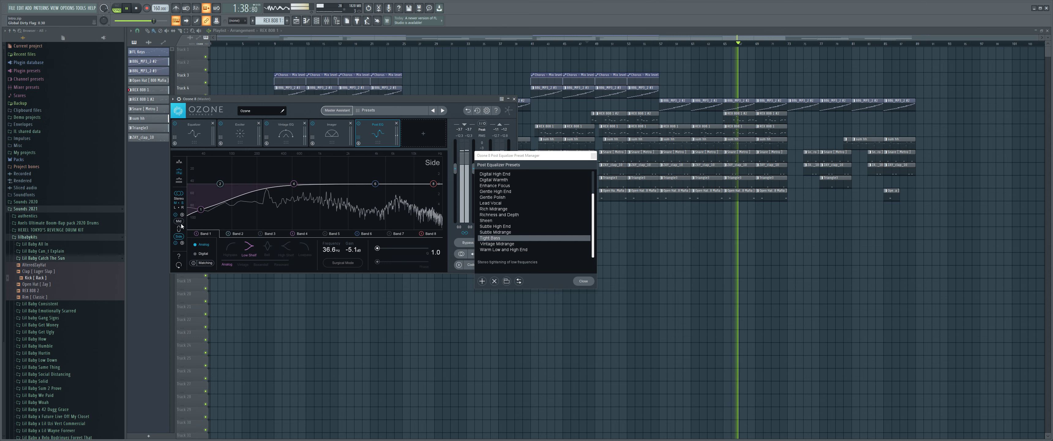
pyautogui.click(503, 244)
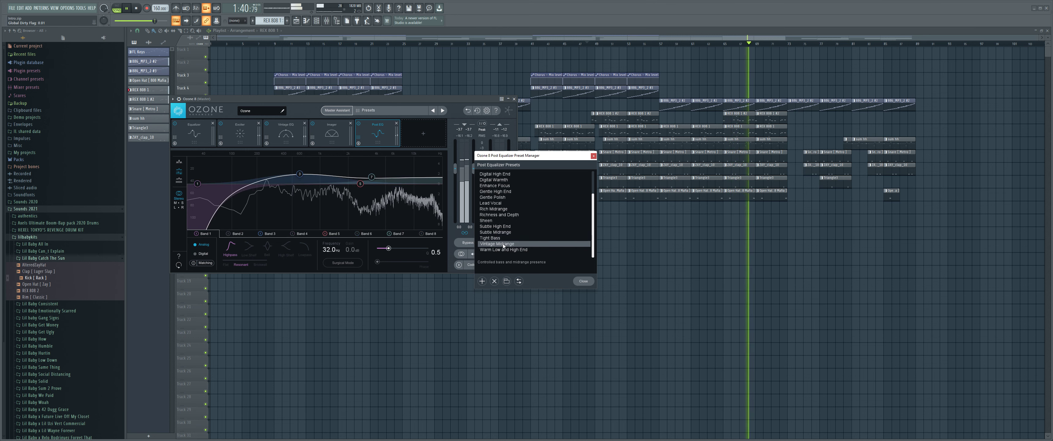
pyautogui.click(503, 250)
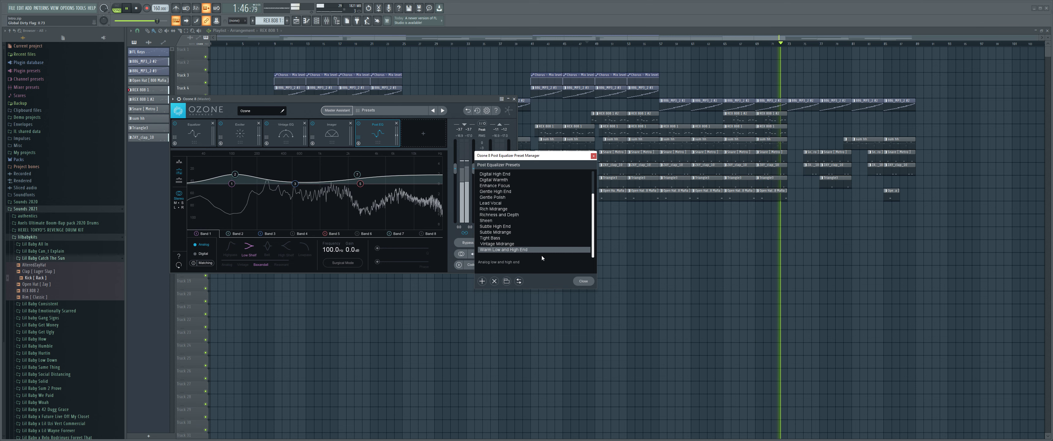
pyautogui.click(495, 185)
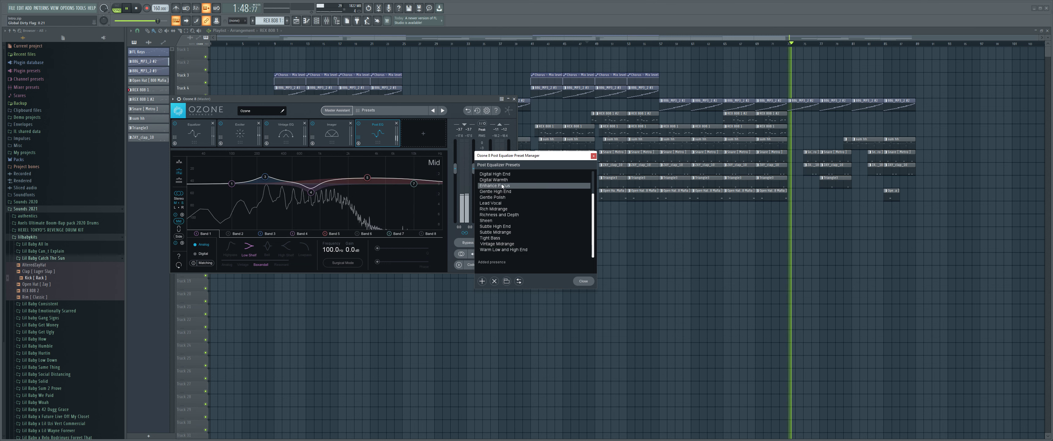
pyautogui.click(180, 236)
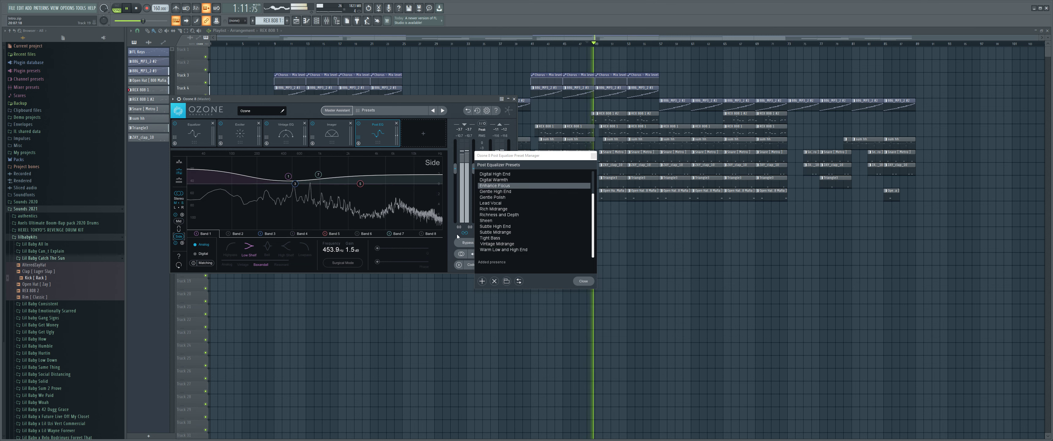
pyautogui.click(493, 197)
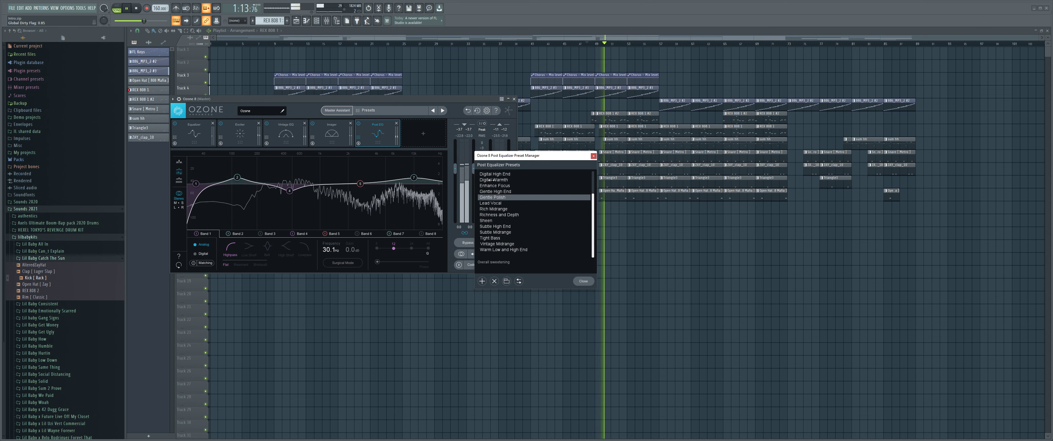
pyautogui.click(502, 191)
pyautogui.click(502, 174)
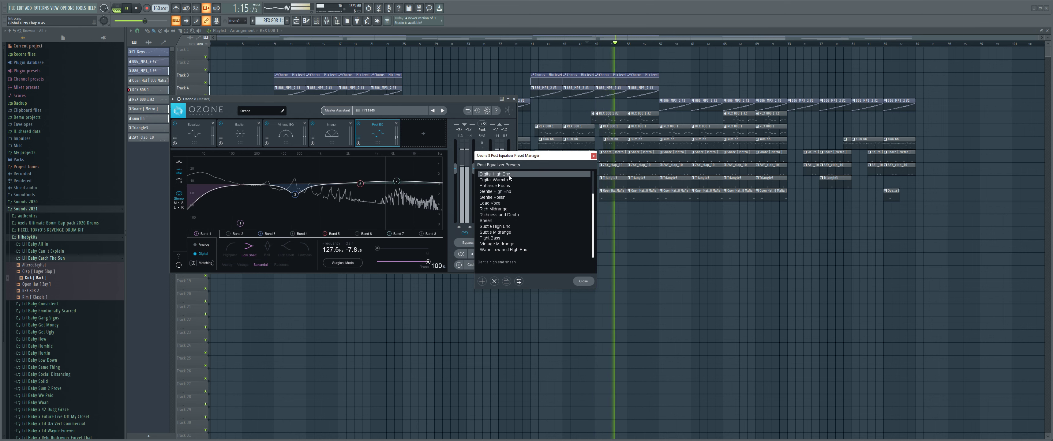
pyautogui.click(503, 180)
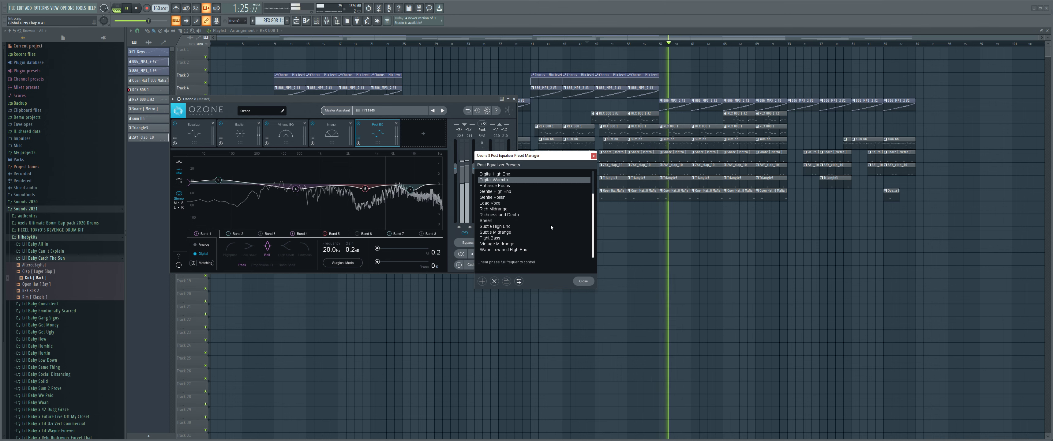
pyautogui.click(582, 281)
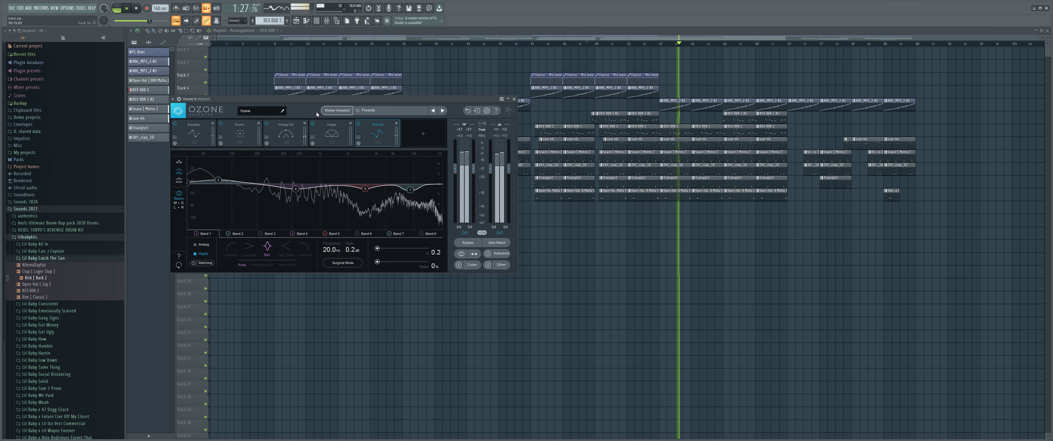
# - Compare the Post EQ bypassed and active, then add a Maximizer module
pyautogui.click(359, 124)
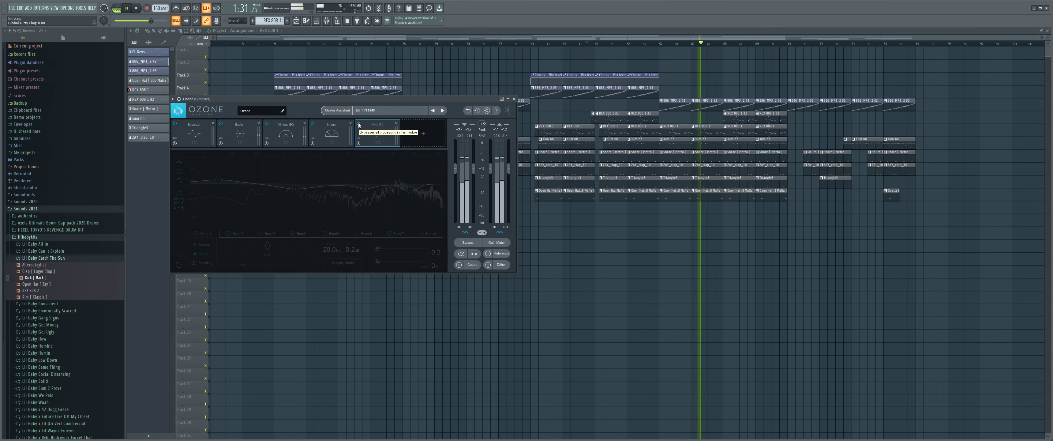
pyautogui.click(359, 124)
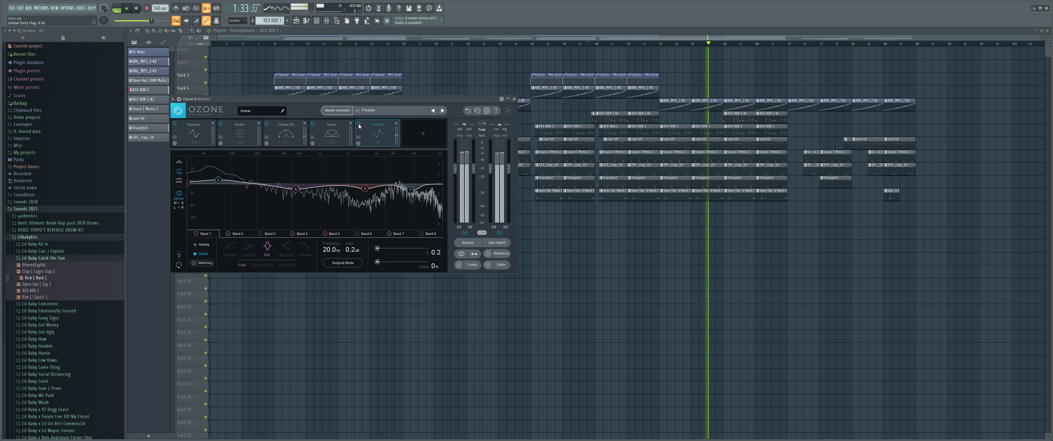
pyautogui.click(423, 130)
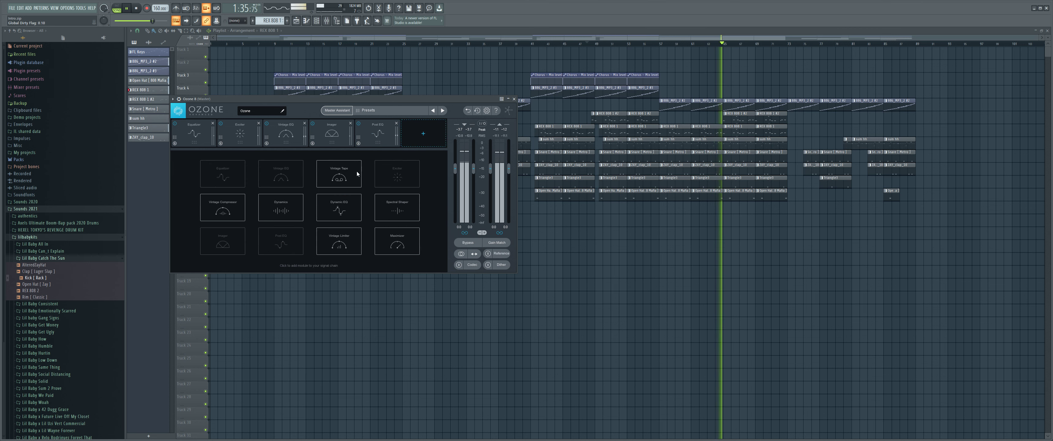
pyautogui.click(395, 241)
# - Set the Maximizer threshold to -5.8 dB, ceiling -0.5 dB, character 6.85, and adjust transient/sustain
pyautogui.moveTo(267, 220); pyautogui.dragTo(272, 236)
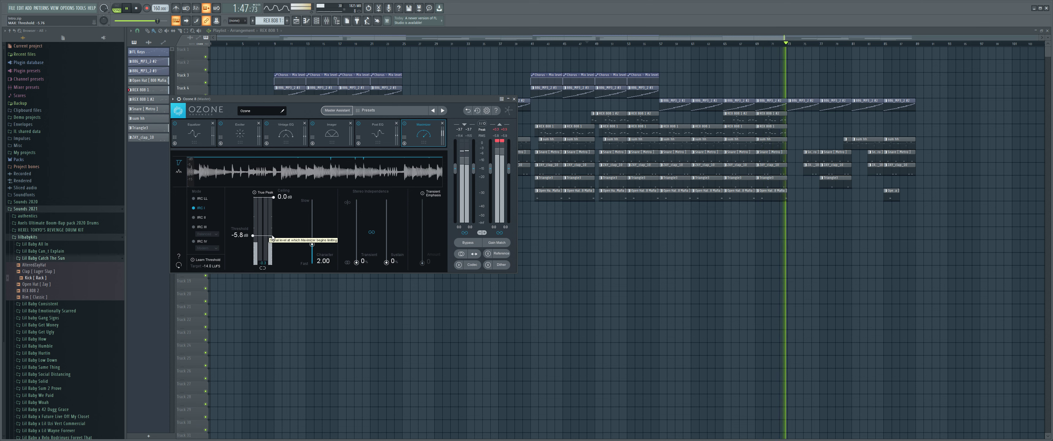
pyautogui.moveTo(273, 198); pyautogui.dragTo(273, 206)
pyautogui.moveTo(313, 244); pyautogui.dragTo(307, 215)
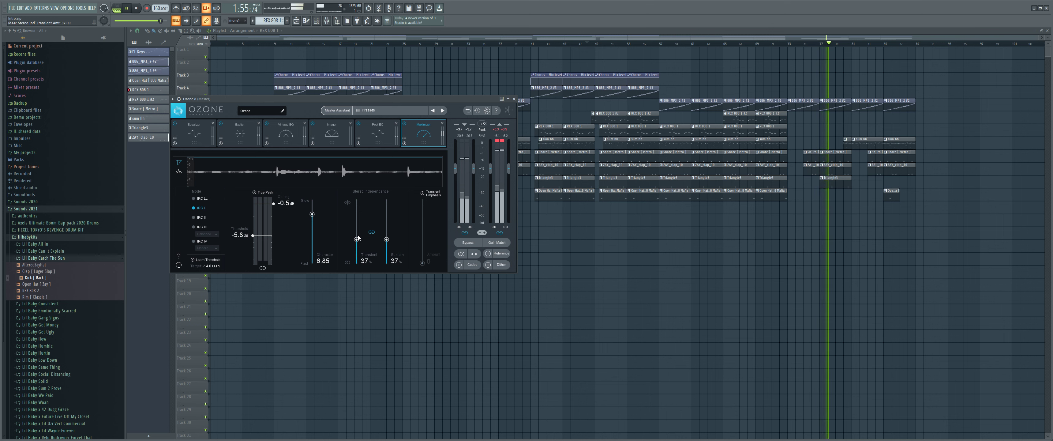
pyautogui.moveTo(358, 235); pyautogui.dragTo(355, 247)
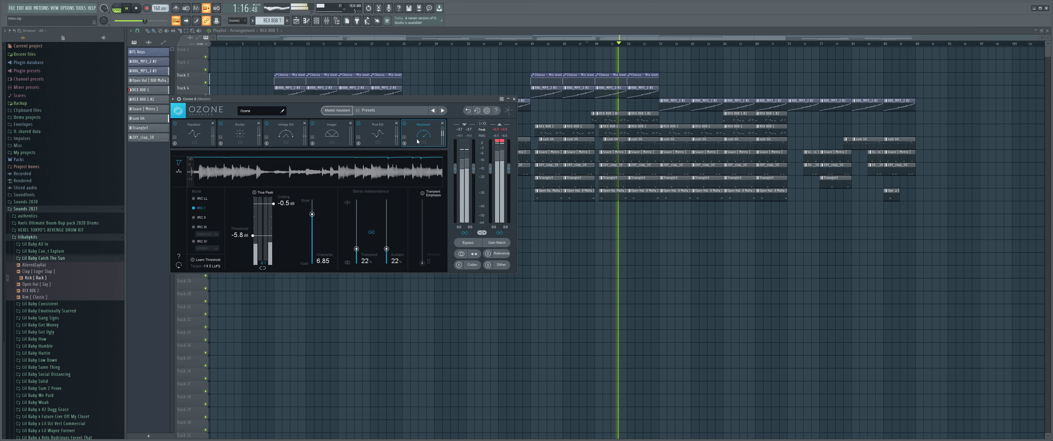
# - A/B the Maximizer and Ozone's full processing, with Gain Match enabled for a fair comparison
pyautogui.click(405, 123)
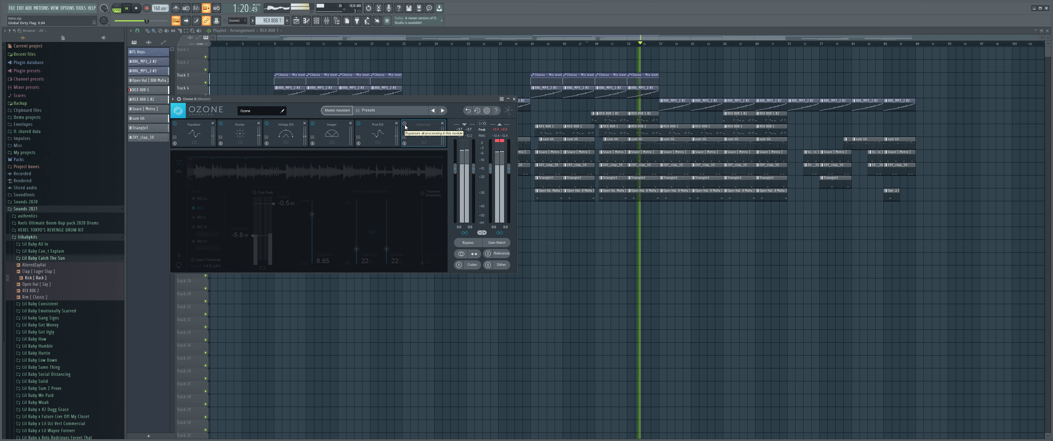
pyautogui.click(405, 123)
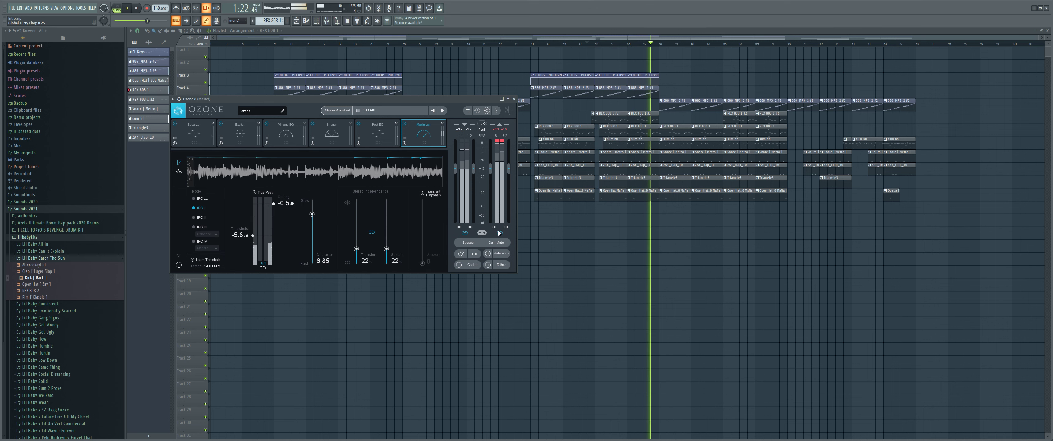
pyautogui.click(484, 243)
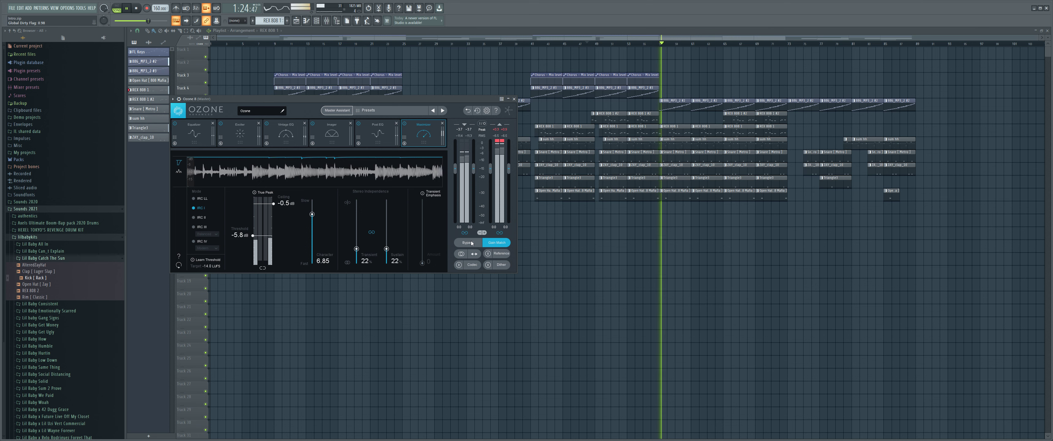
pyautogui.click(471, 243)
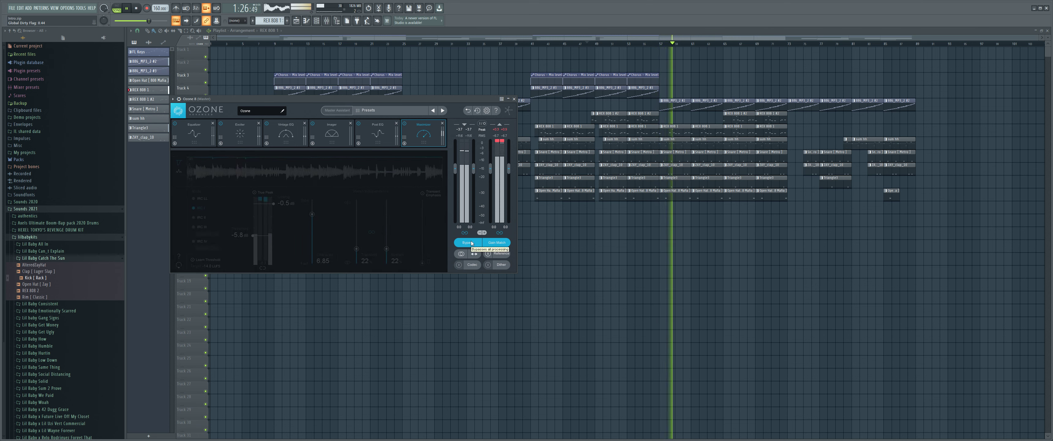
pyautogui.click(471, 241)
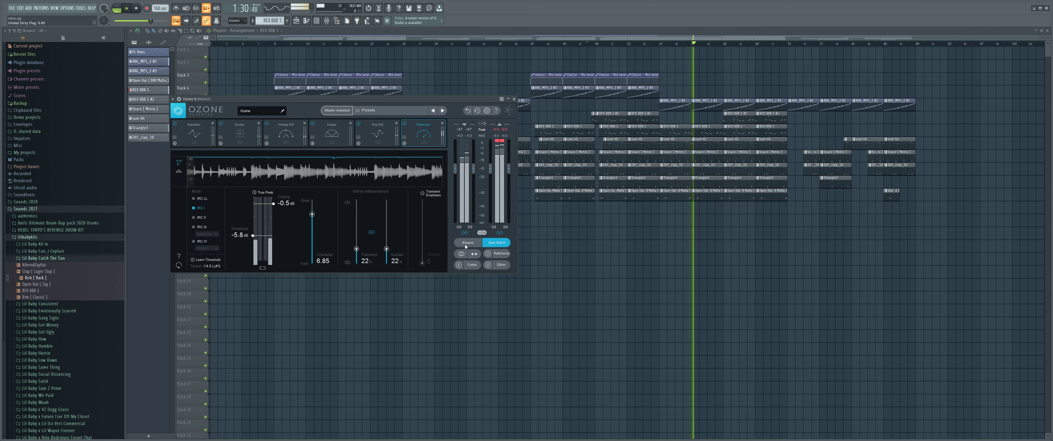
pyautogui.click(465, 244)
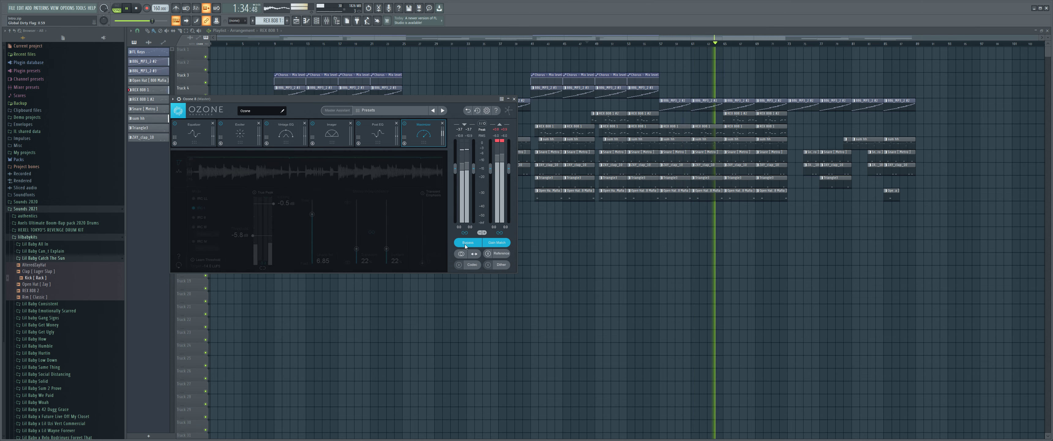
pyautogui.click(465, 243)
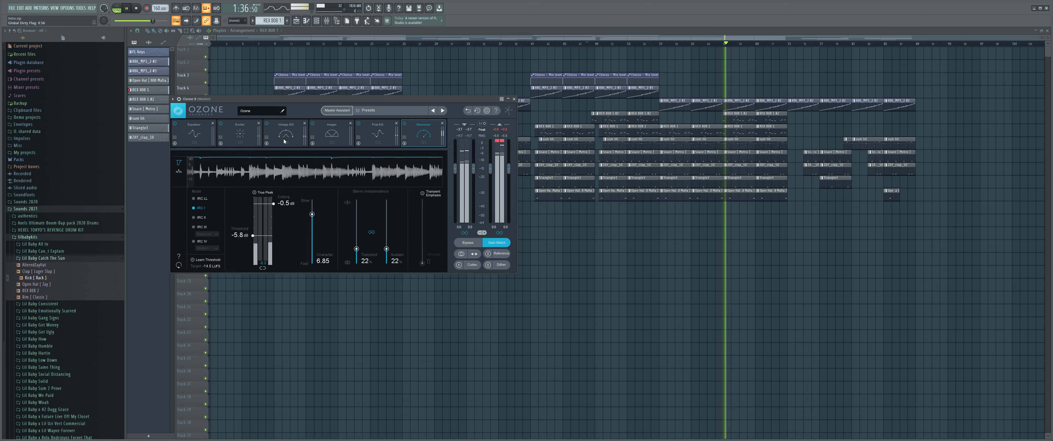
# - Browse the Vintage EQ, Imager, Post EQ and Maximizer modules, enable mono monitoring, then show the Equalizer
pyautogui.click(299, 138)
pyautogui.click(332, 137)
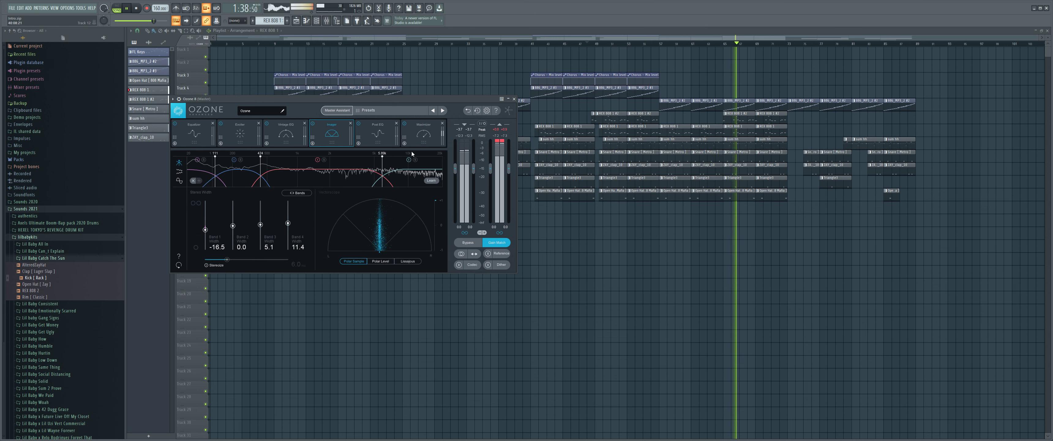
pyautogui.click(423, 134)
pyautogui.click(377, 134)
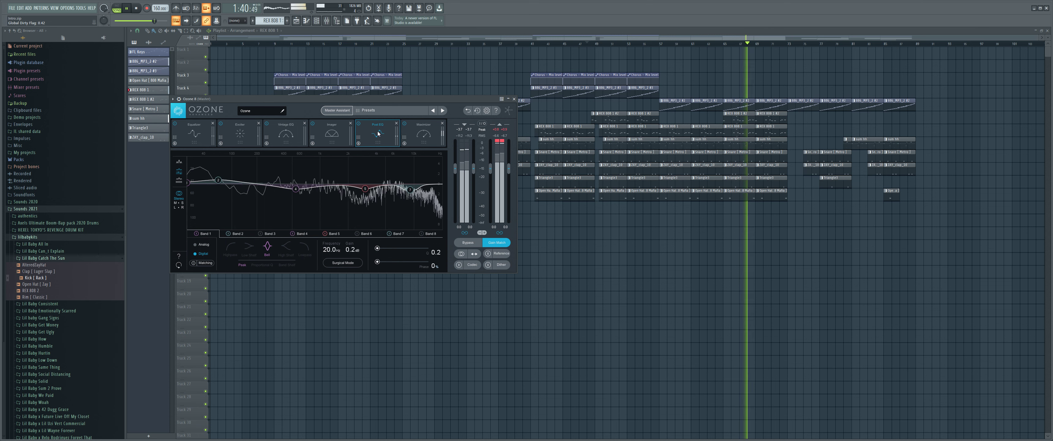
pyautogui.click(197, 139)
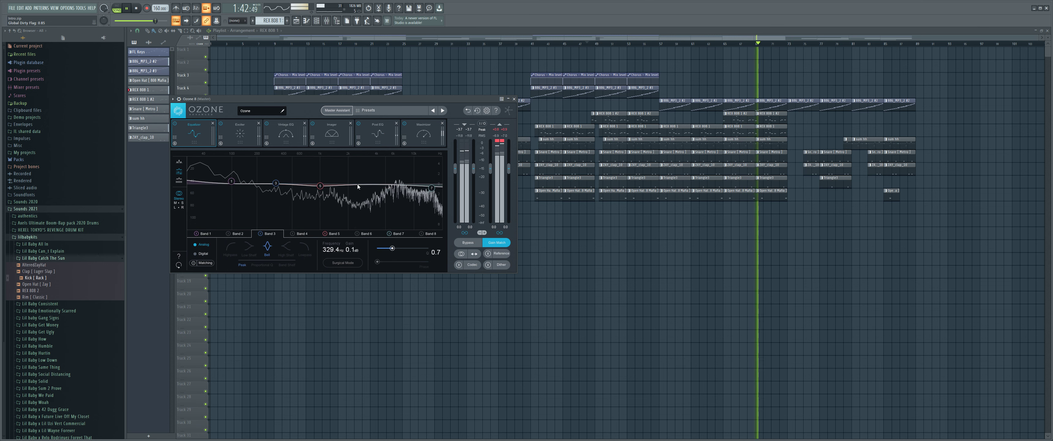
pyautogui.click(423, 139)
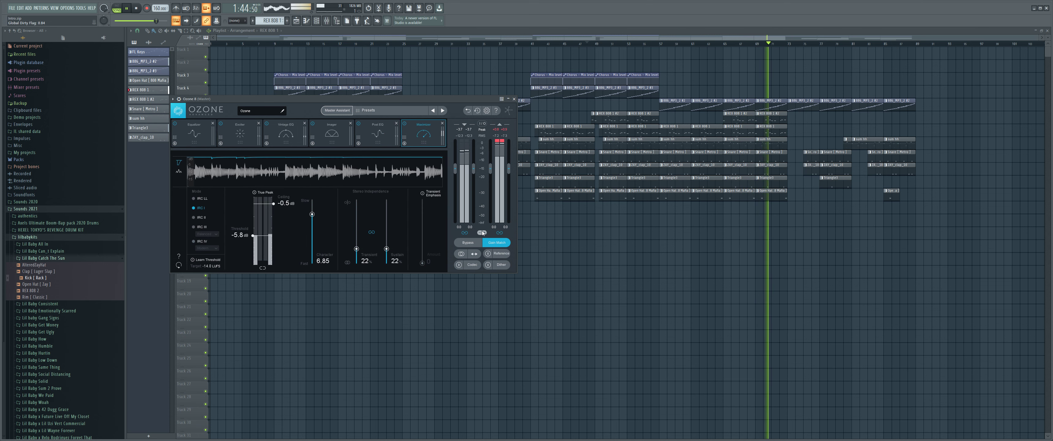
pyautogui.click(461, 254)
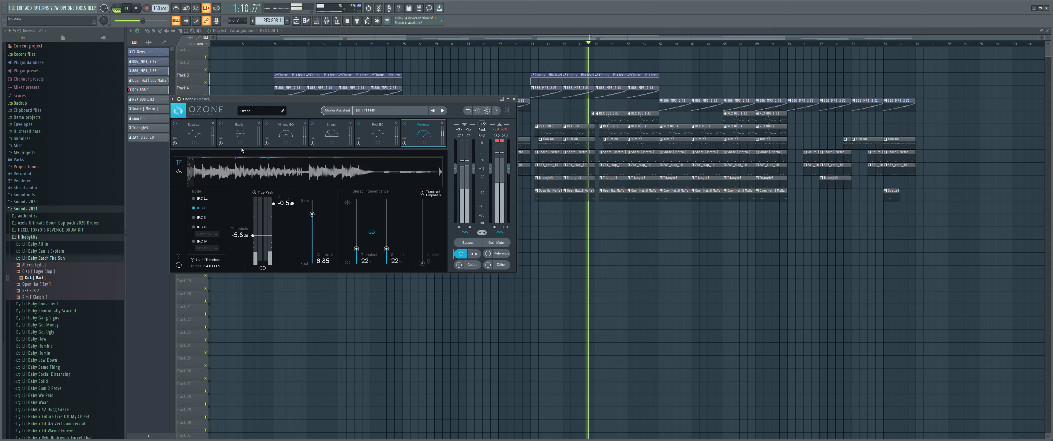
pyautogui.click(194, 133)
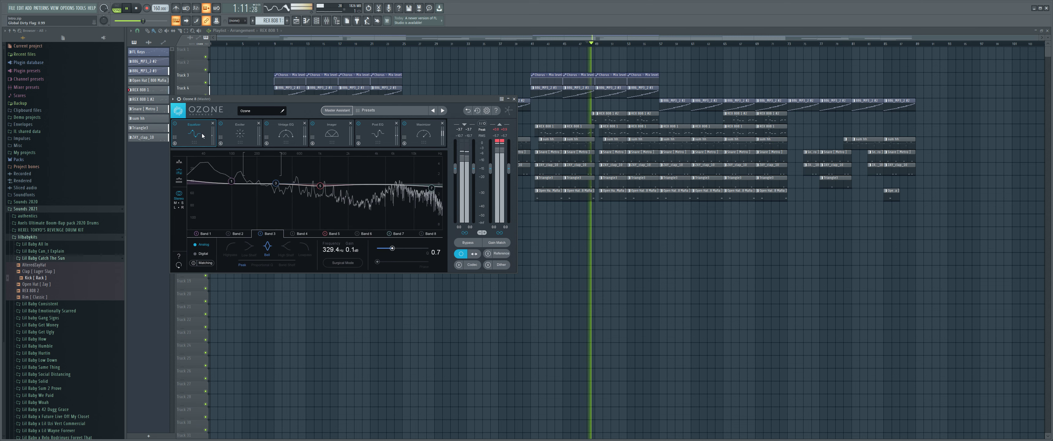
# - Set Ozone EQ band 7's high shelf gain to -0.8, then cut it to -13.8 dB
pyautogui.click(431, 187)
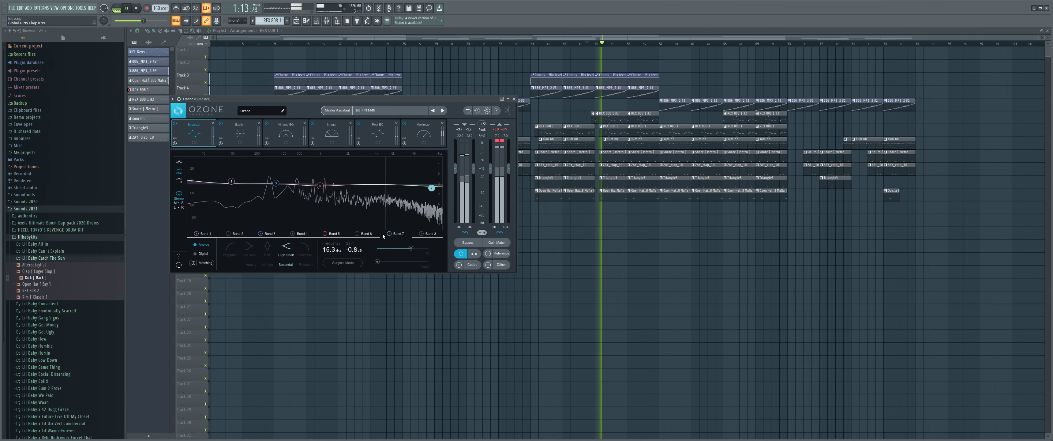
pyautogui.doubleClick(346, 249)
pyautogui.write('-0.8')
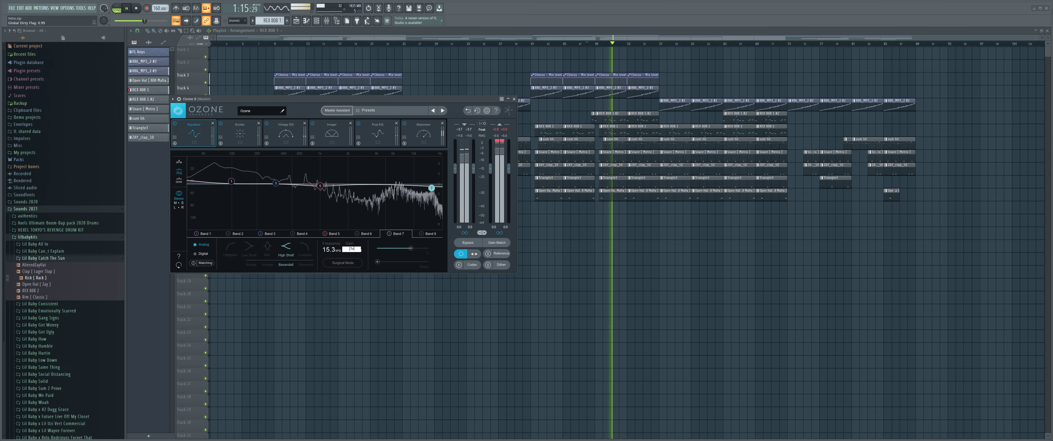
pyautogui.press('Return')
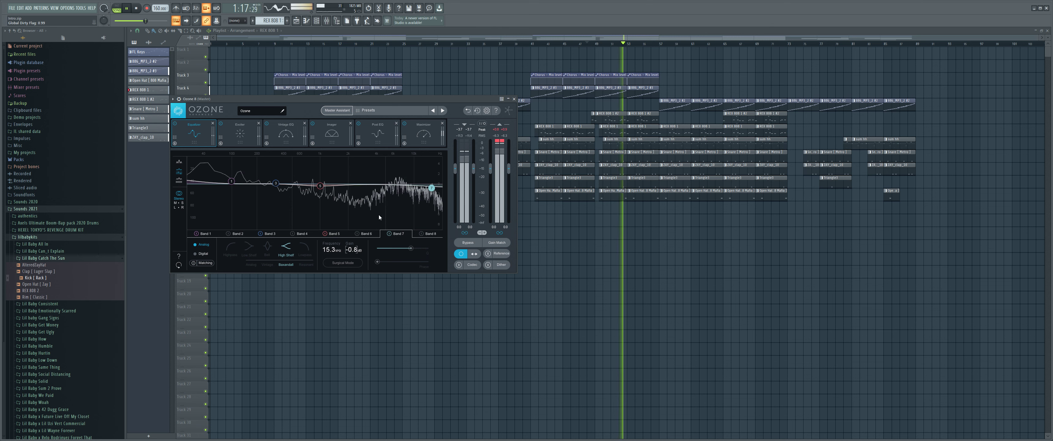
pyautogui.scroll(-5, 357, 250)
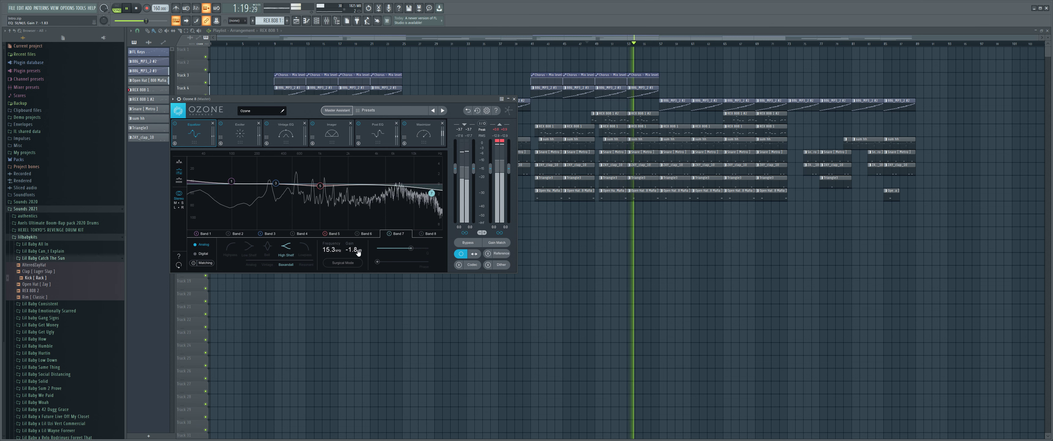
pyautogui.moveTo(358, 251)
pyautogui.mouseDown()
pyautogui.moveTo(355, 279)
pyautogui.moveTo(350, 262)
pyautogui.moveTo(364, 250)
pyautogui.mouseUp()
# - Notch band 6 around 6.76 kHz with Q 1.4, then show the Maximizer panel
pyautogui.click(364, 235)
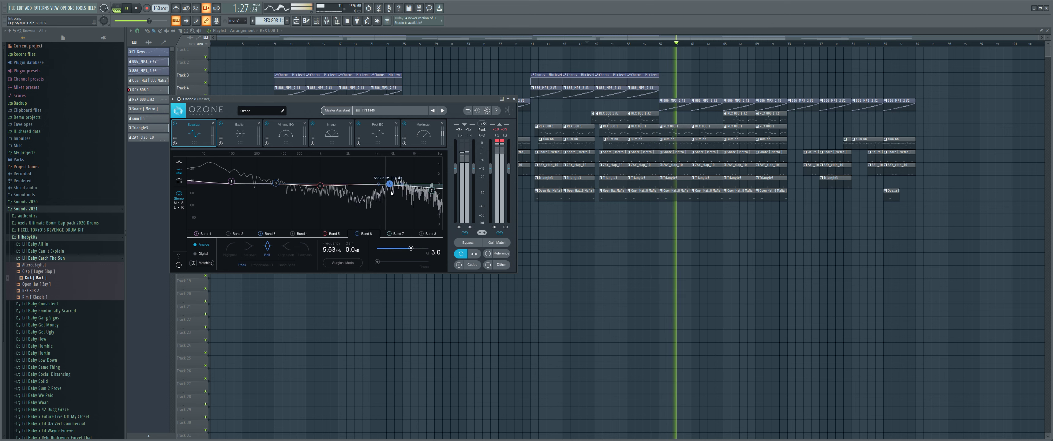
pyautogui.moveTo(389, 184); pyautogui.dragTo(410, 199)
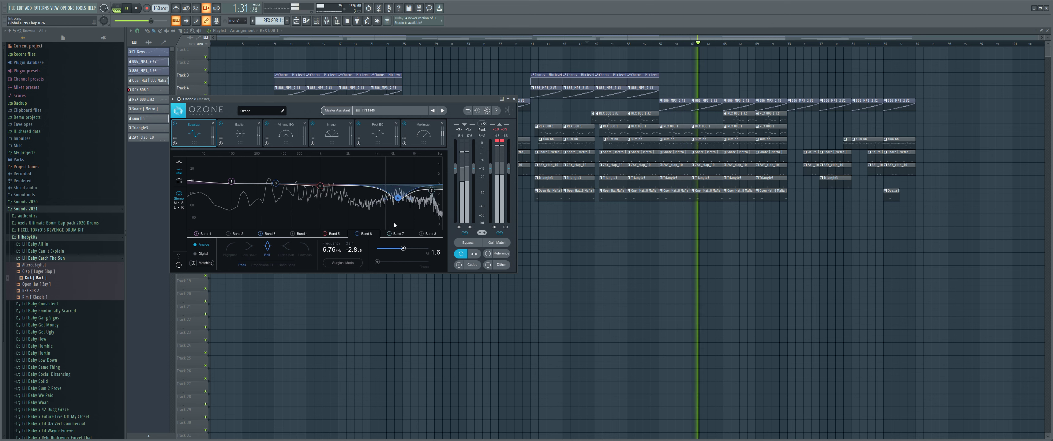
pyautogui.moveTo(362, 251); pyautogui.dragTo(365, 247)
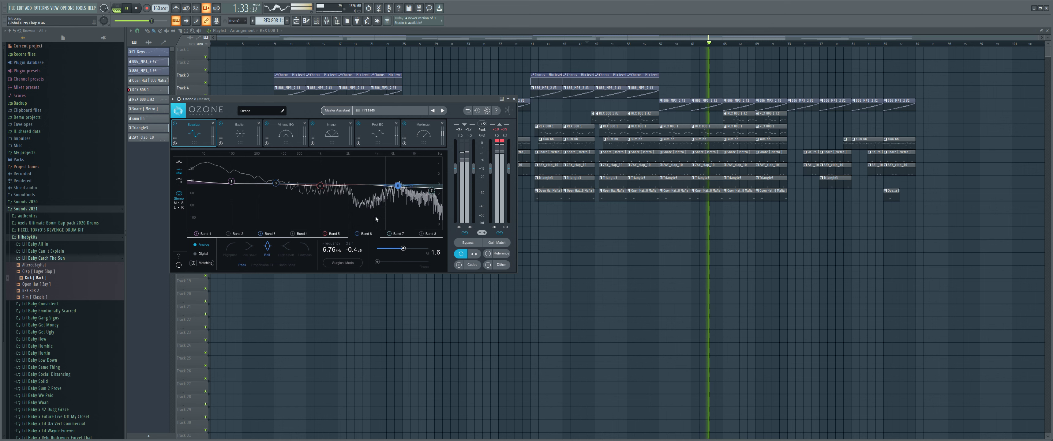
pyautogui.moveTo(411, 185); pyautogui.dragTo(412, 185)
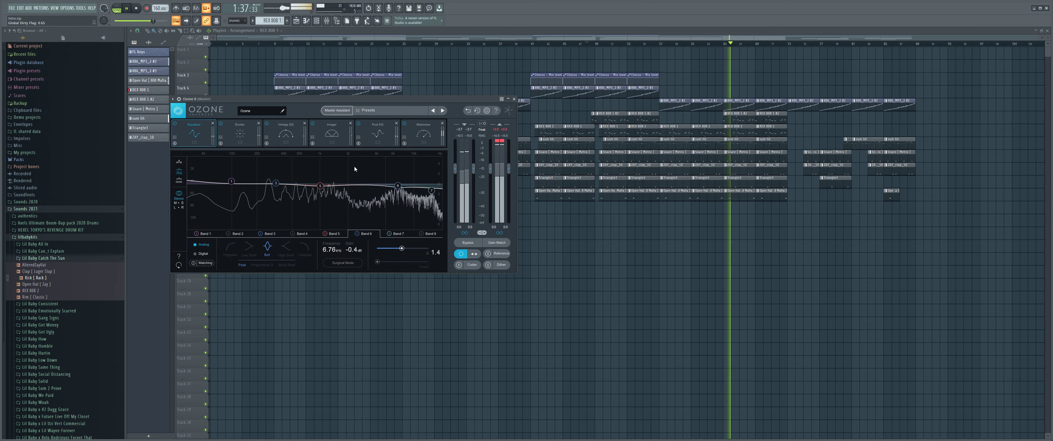
pyautogui.click(245, 129)
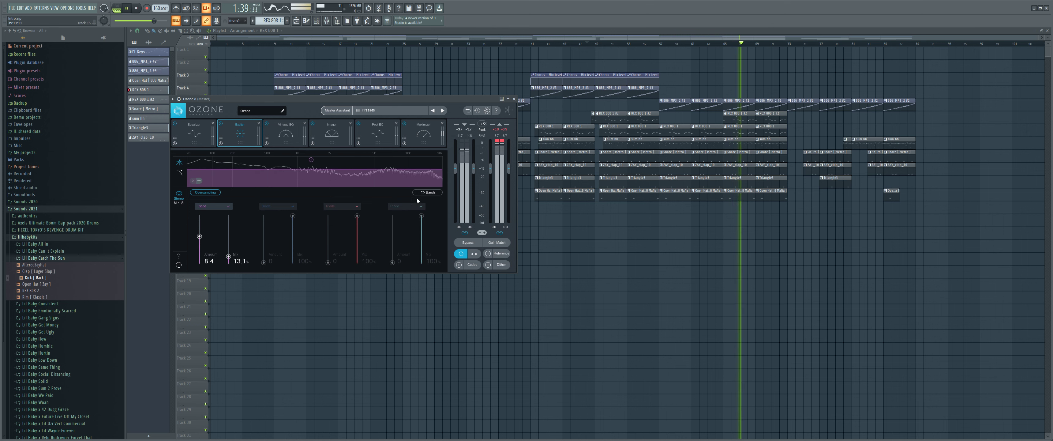
pyautogui.click(421, 136)
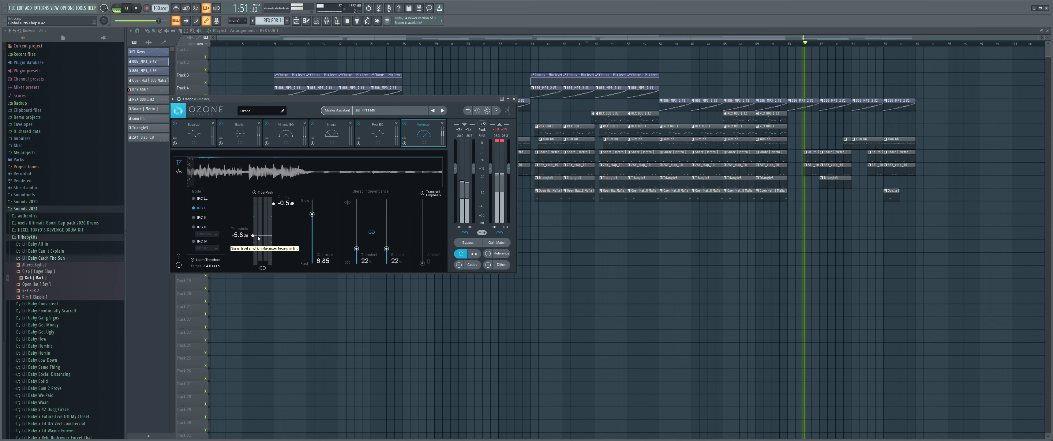
# - Sweep the Maximizer threshold between -13.5 and -6.6 dB, settle at -6.9 dB, and set the ceiling to -0.2 dB
pyautogui.moveTo(258, 236); pyautogui.dragTo(259, 244)
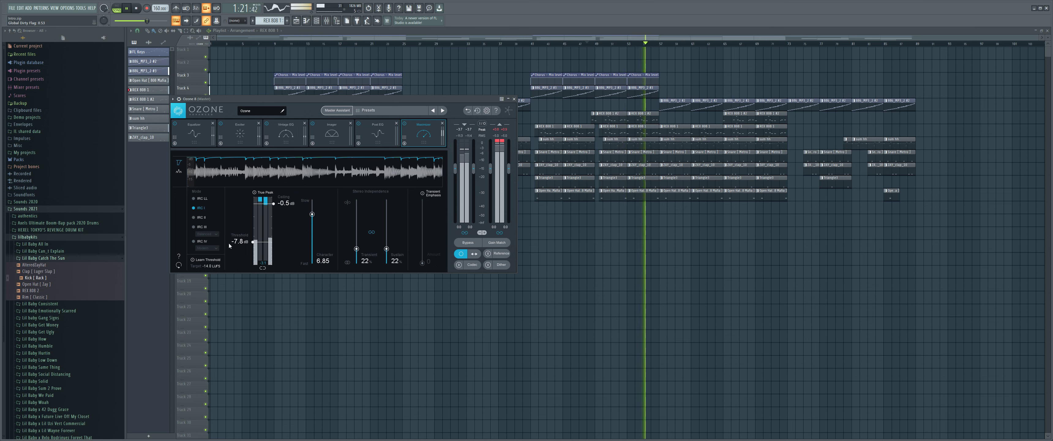
pyautogui.moveTo(262, 243); pyautogui.dragTo(264, 240)
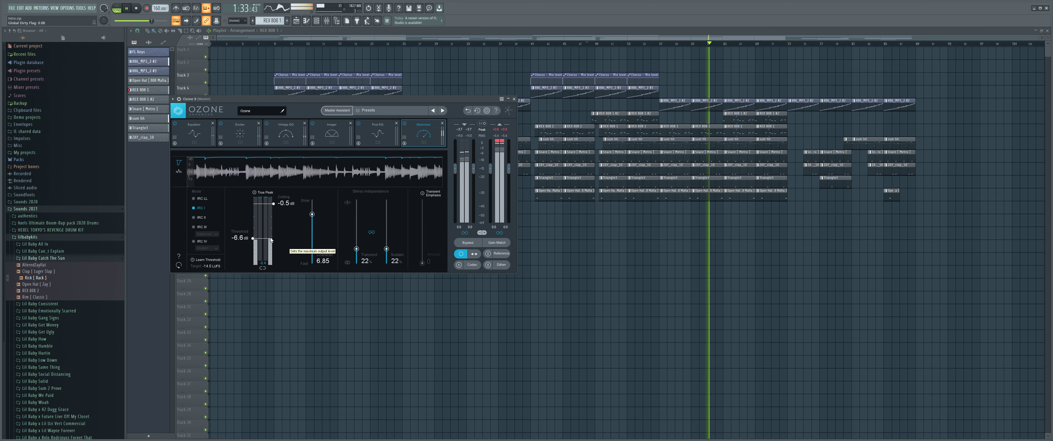
pyautogui.moveTo(272, 240); pyautogui.dragTo(269, 256)
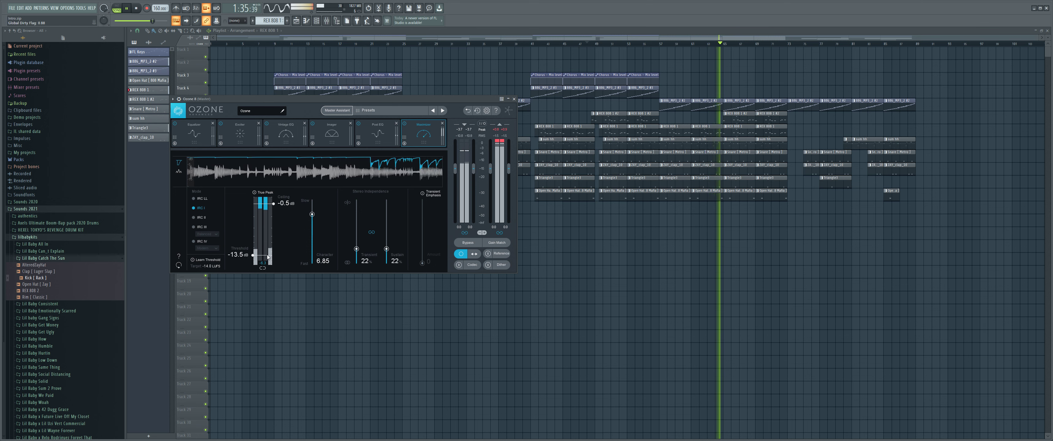
pyautogui.moveTo(256, 259); pyautogui.dragTo(266, 241)
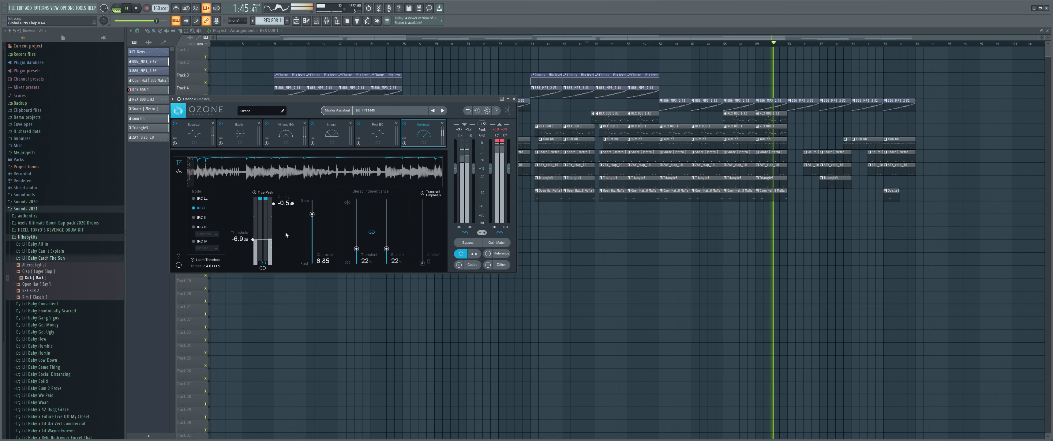
pyautogui.moveTo(273, 204); pyautogui.dragTo(274, 201)
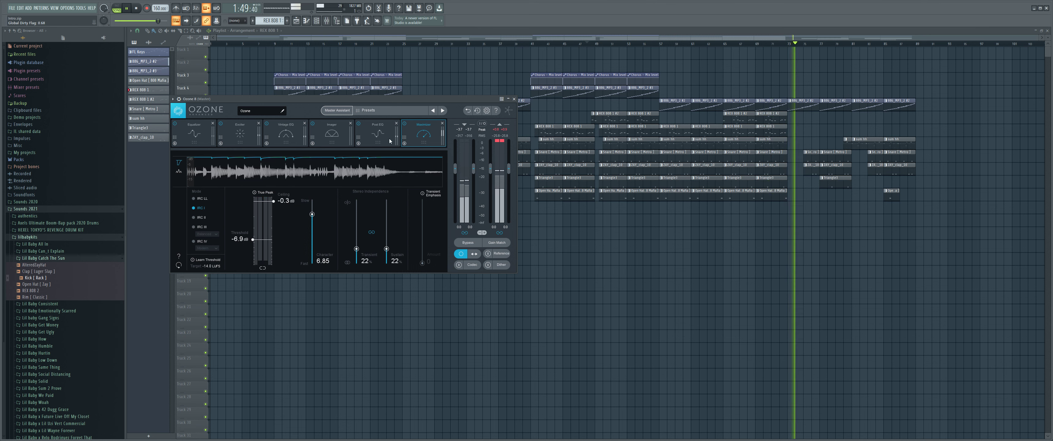
pyautogui.moveTo(420, 138); pyautogui.dragTo(417, 140)
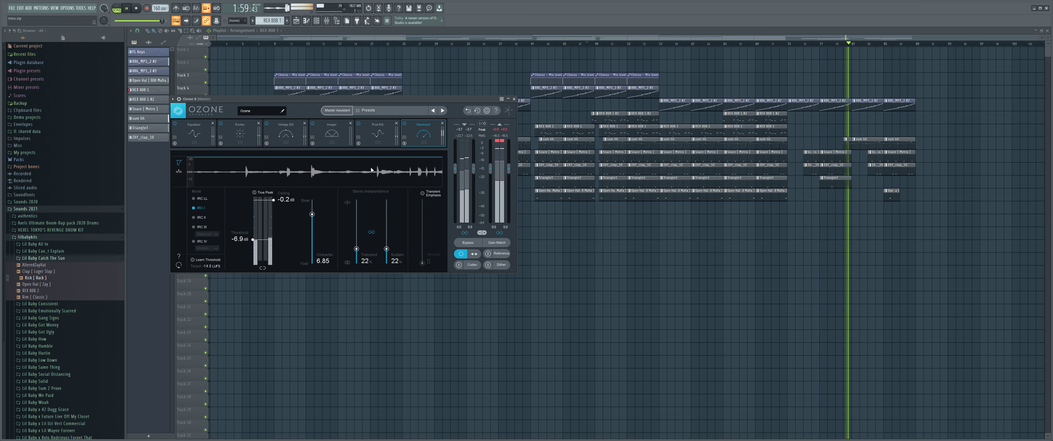
# - Try IRC IV, then set the Maximizer to IRC III with the Pumping style
pyautogui.click(200, 242)
pyautogui.click(207, 248)
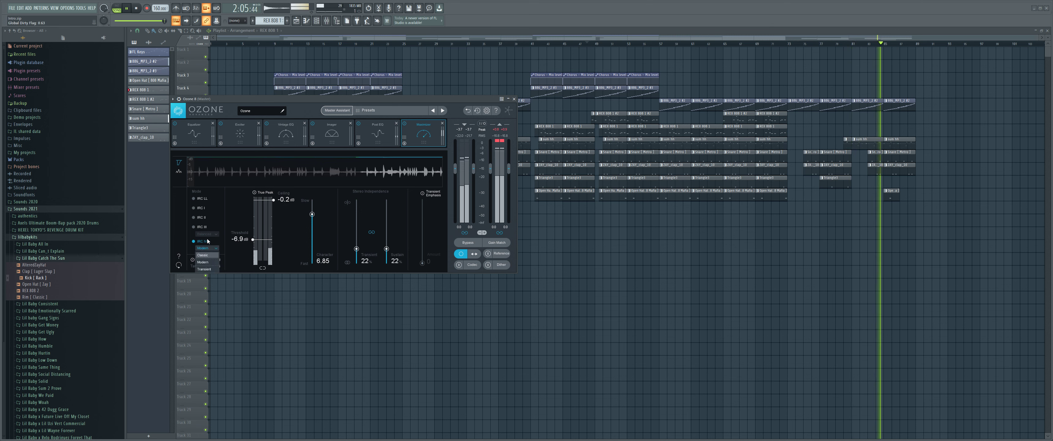
pyautogui.click(202, 227)
pyautogui.click(206, 234)
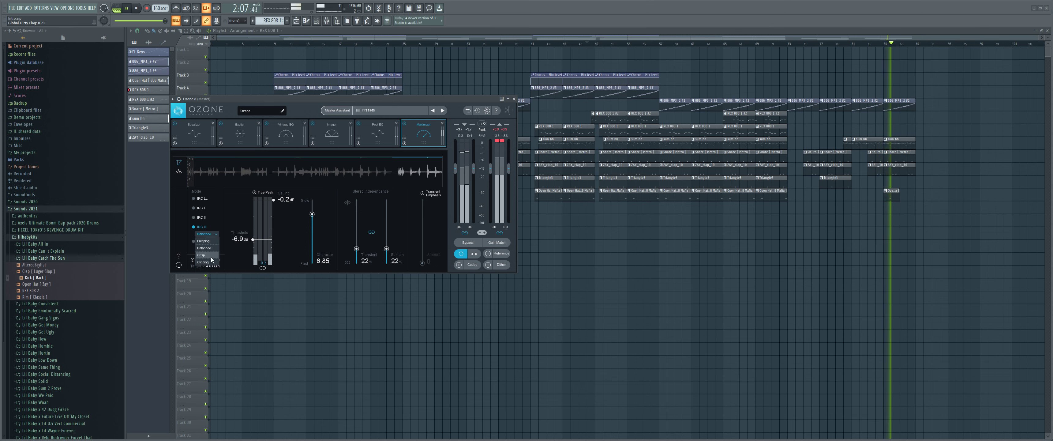
pyautogui.click(209, 243)
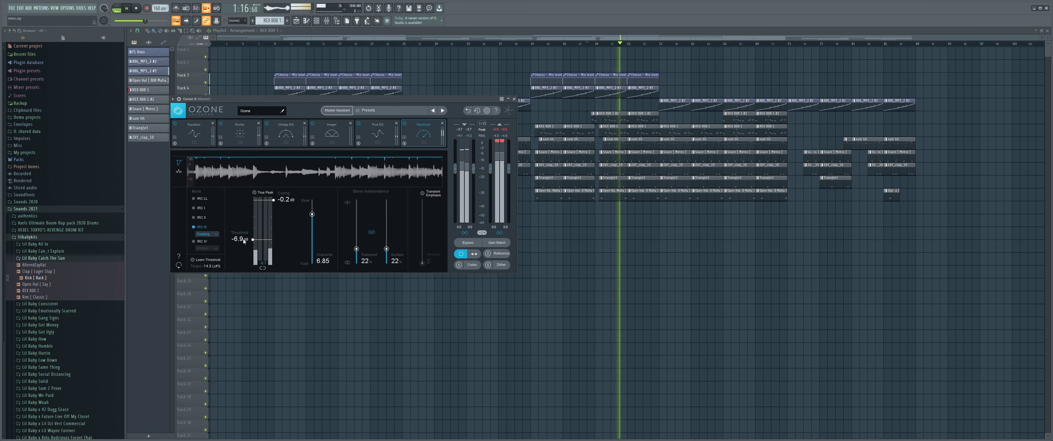
# - Adjust the Maximizer threshold from about -9.2 dB up to -6.8 dB
pyautogui.moveTo(259, 242); pyautogui.dragTo(259, 246)
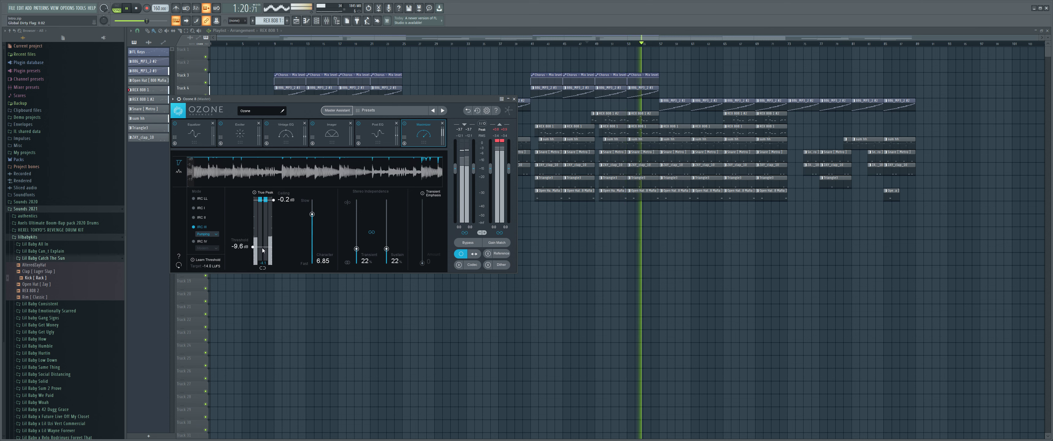
pyautogui.moveTo(262, 249); pyautogui.dragTo(263, 242)
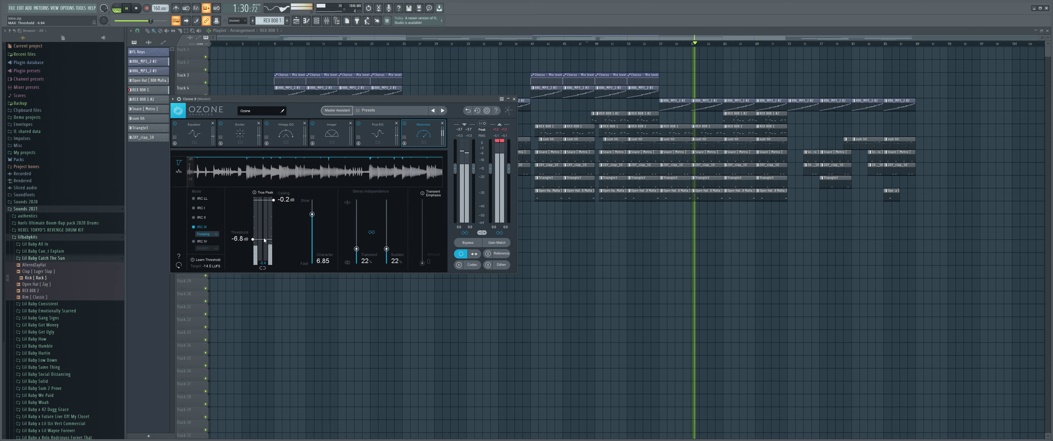
pyautogui.moveTo(264, 240); pyautogui.dragTo(264, 241)
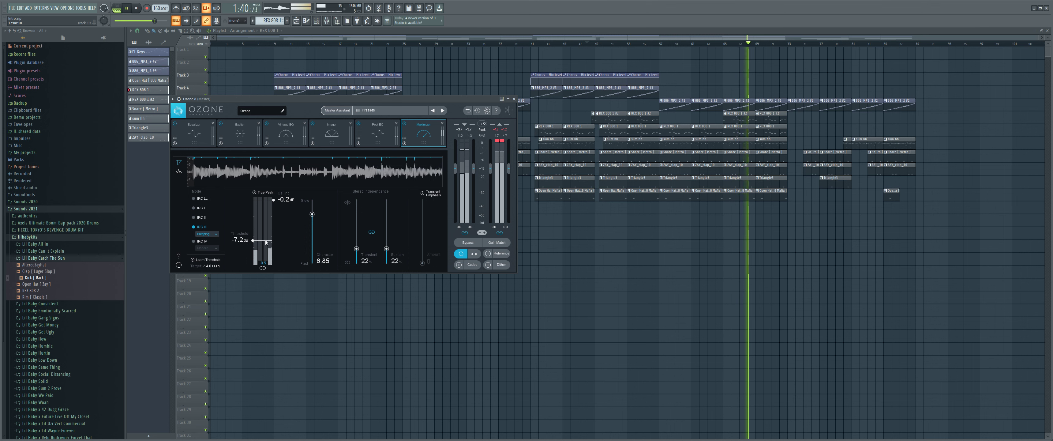
pyautogui.moveTo(265, 242); pyautogui.dragTo(265, 241)
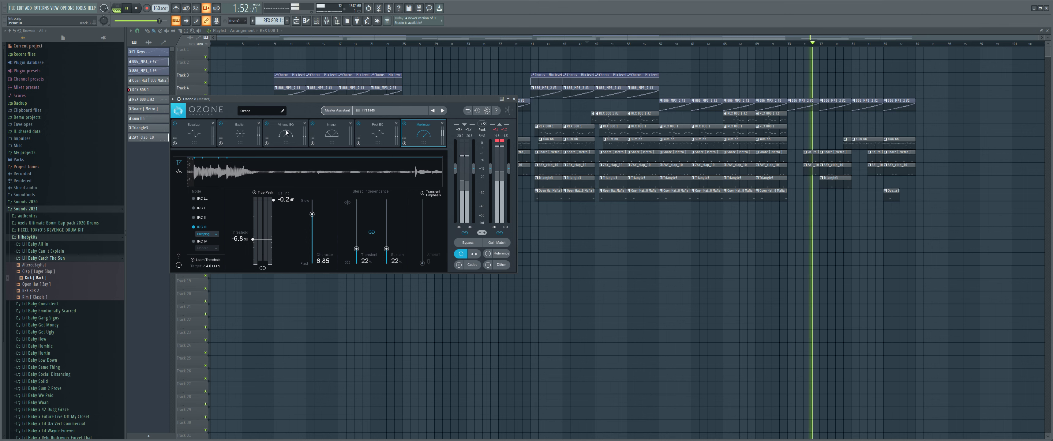
# - Close Ozone and delete the leftover playlist clips after bar 81, including Track 5's
pyautogui.click(514, 98)
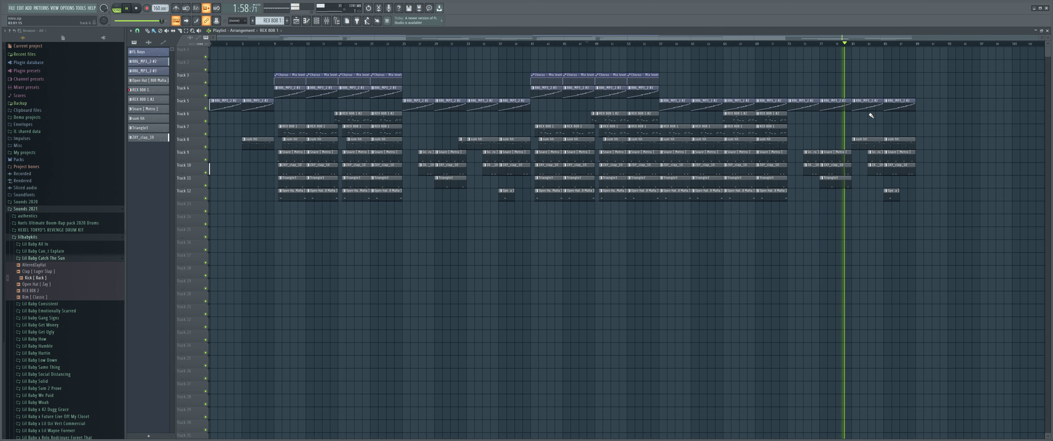
pyautogui.moveTo(870, 108)
pyautogui.mouseDown()
pyautogui.moveTo(882, 175)
pyautogui.moveTo(898, 142)
pyautogui.mouseUp()
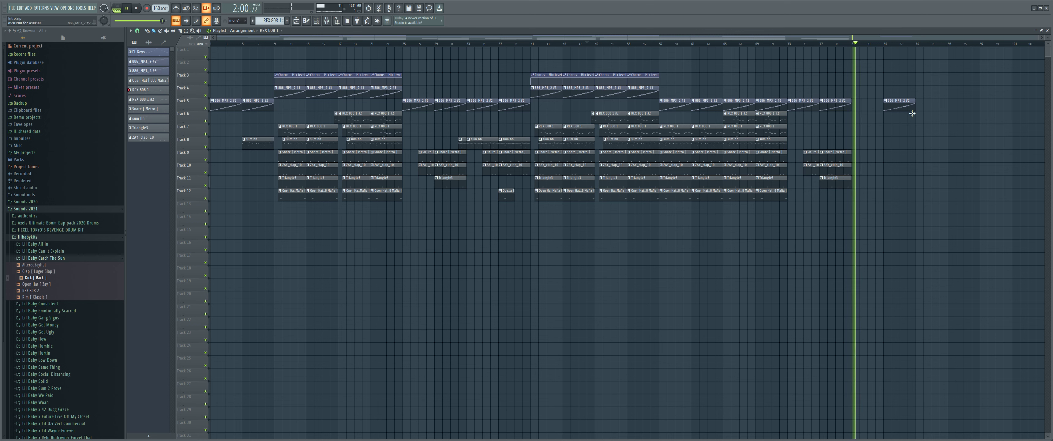
pyautogui.rightClick(902, 106)
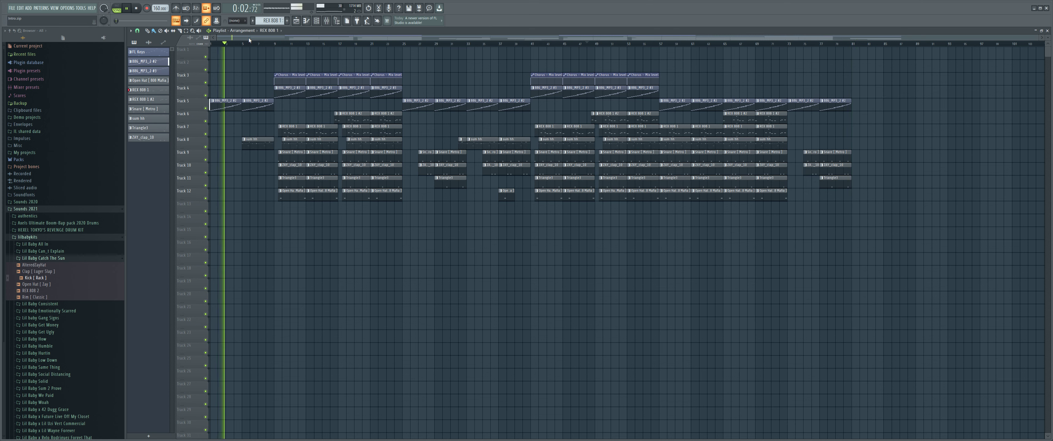
# - Select the sum hh channel and show the Channel rack and Mixer with F6 and F9
pyautogui.click(252, 149)
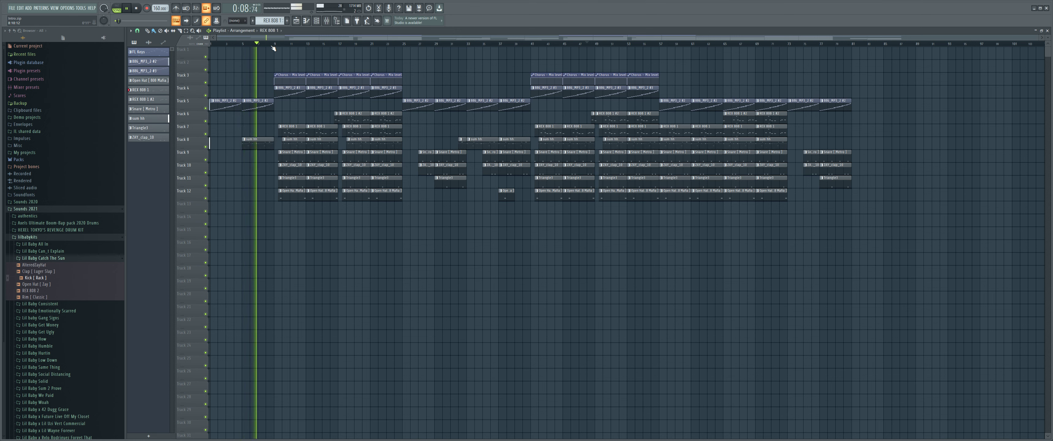
pyautogui.press('F6')
pyautogui.press('F9')
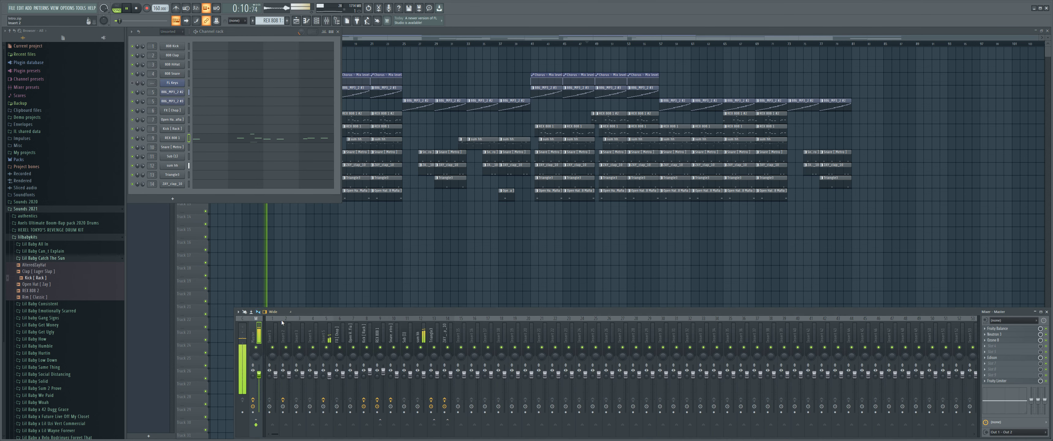
# - On Insert 5's Fruity Delay 3, load the Ping pong delay preset and raise feedback distortion
pyautogui.click(329, 333)
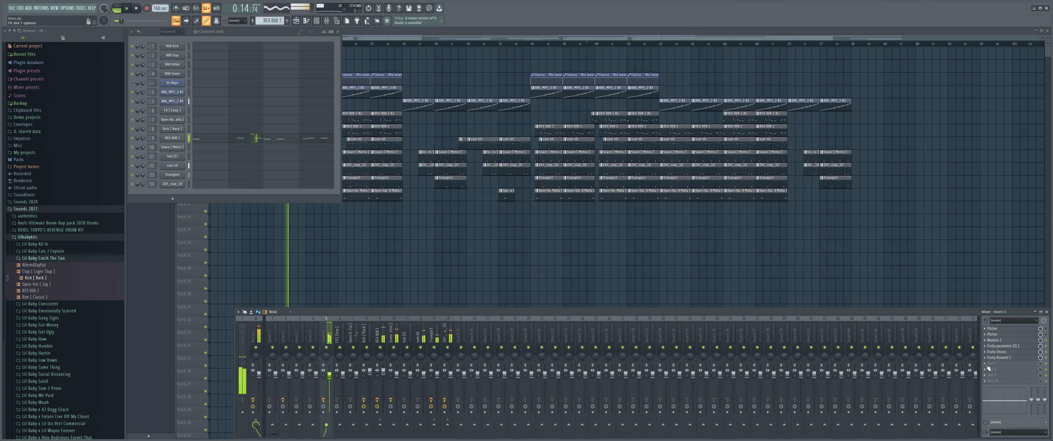
pyautogui.press('F8')
pyautogui.press('F8')
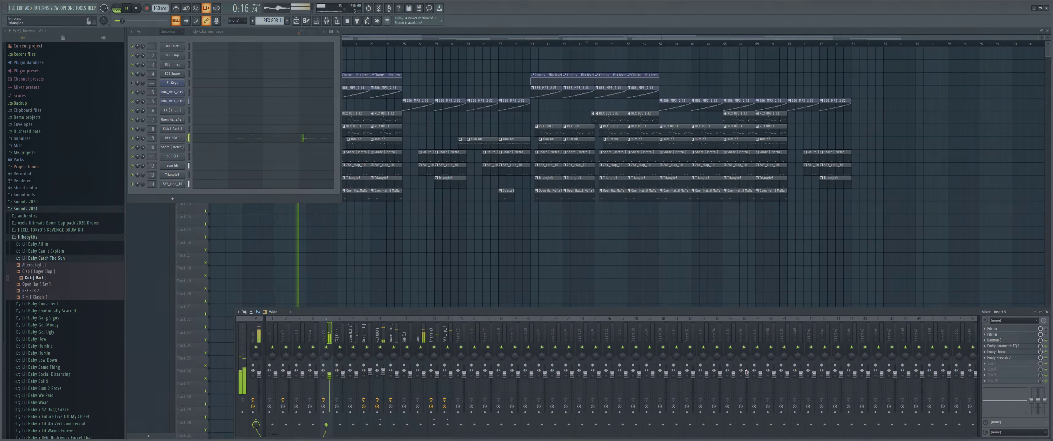
pyautogui.press('F8')
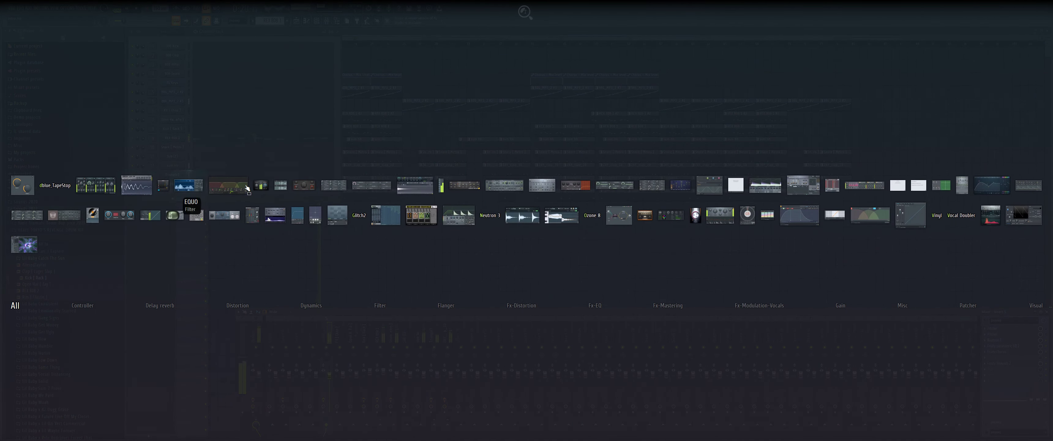
pyautogui.click(516, 188)
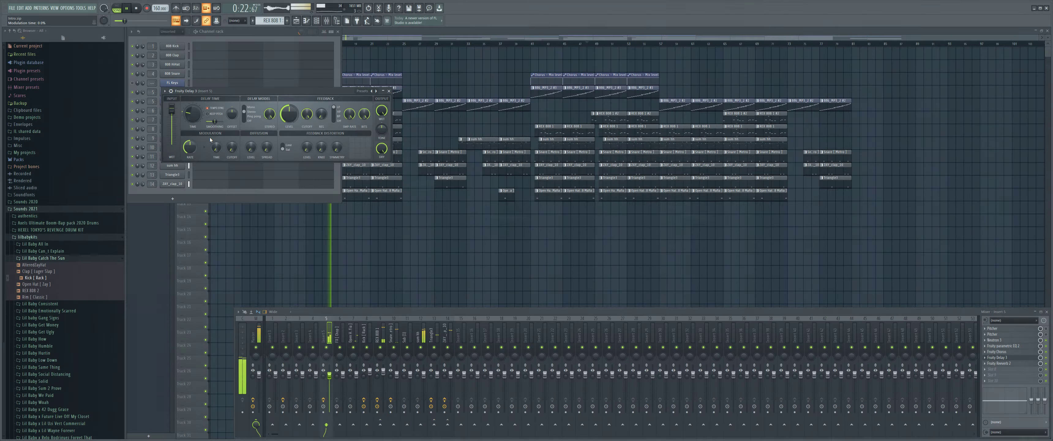
pyautogui.click(364, 91)
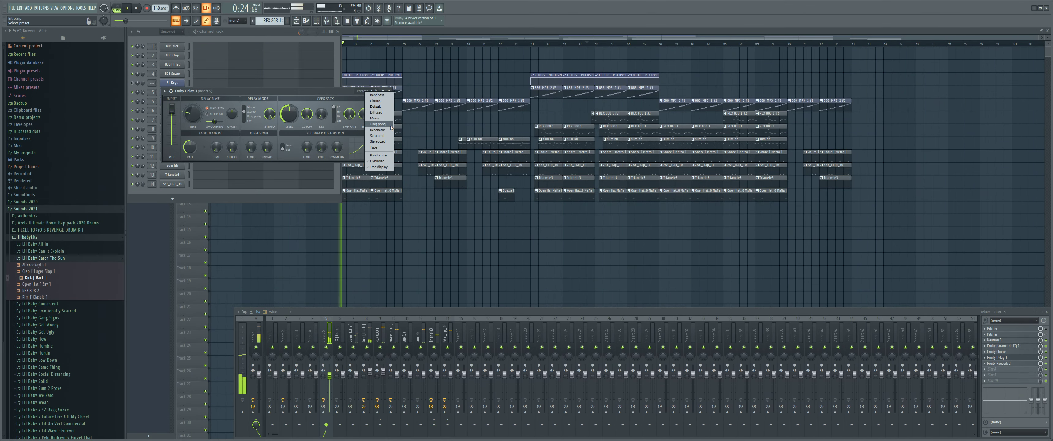
pyautogui.click(378, 124)
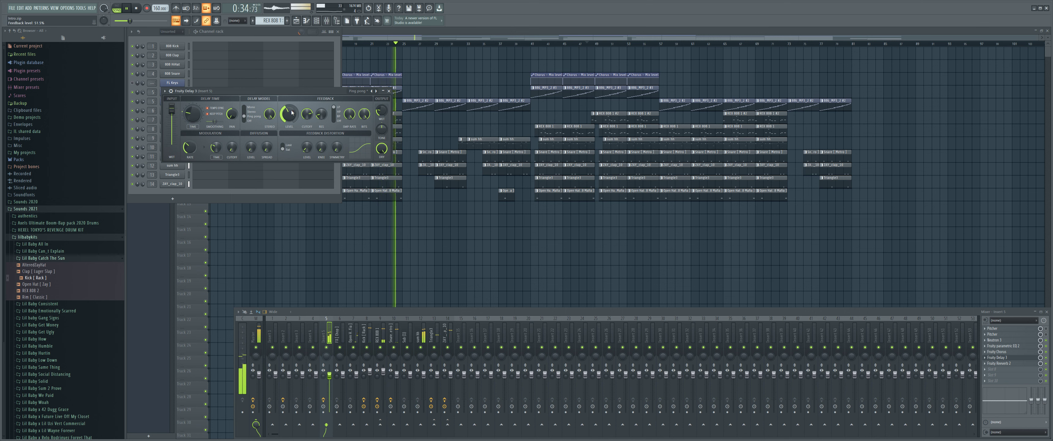
pyautogui.moveTo(308, 147); pyautogui.dragTo(308, 125)
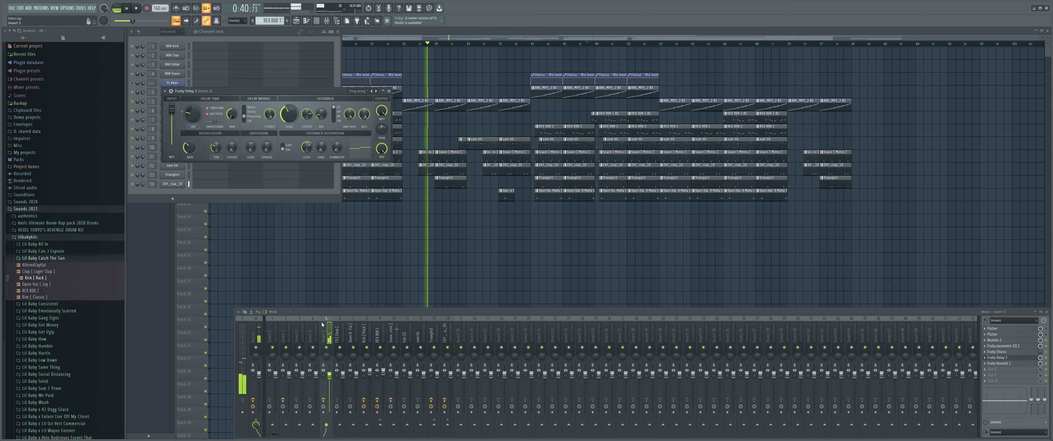
# - After checking the master's effects, lower the delay's wet to about 26.5% and close it
pyautogui.click(254, 327)
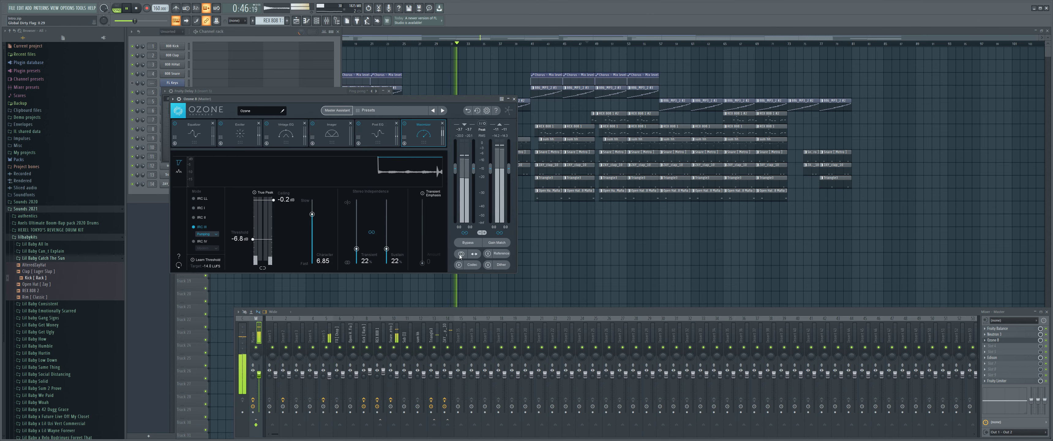
pyautogui.press('Escape')
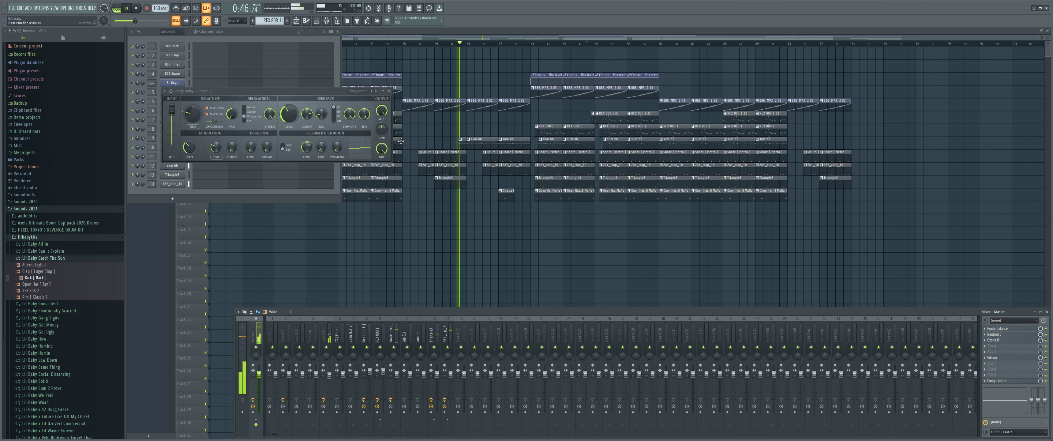
pyautogui.click(383, 118)
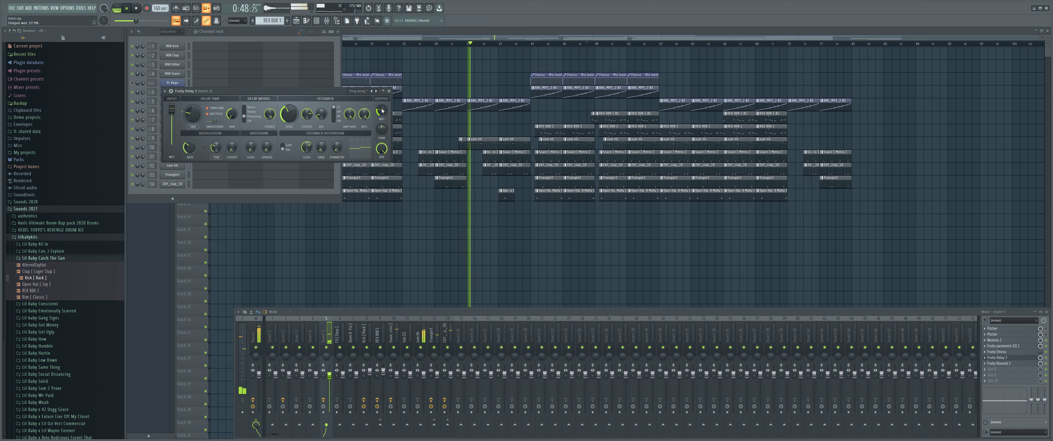
pyautogui.moveTo(382, 111); pyautogui.dragTo(382, 112)
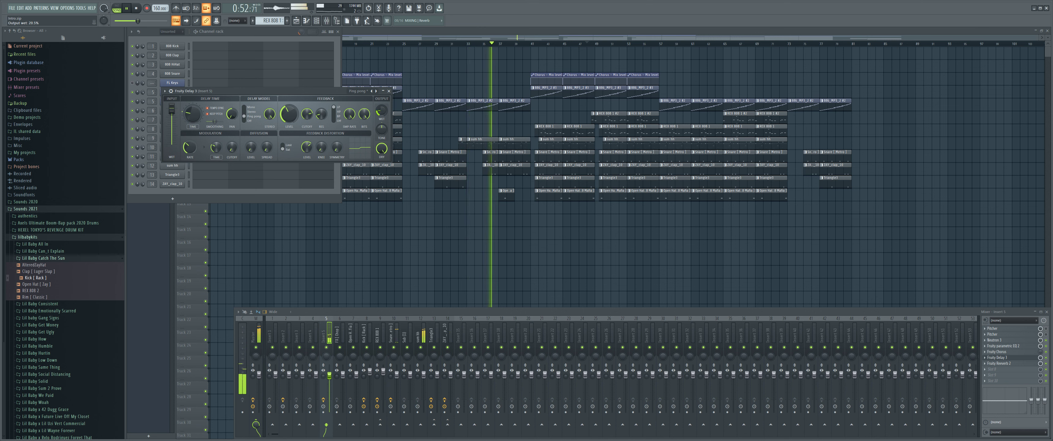
pyautogui.click(389, 91)
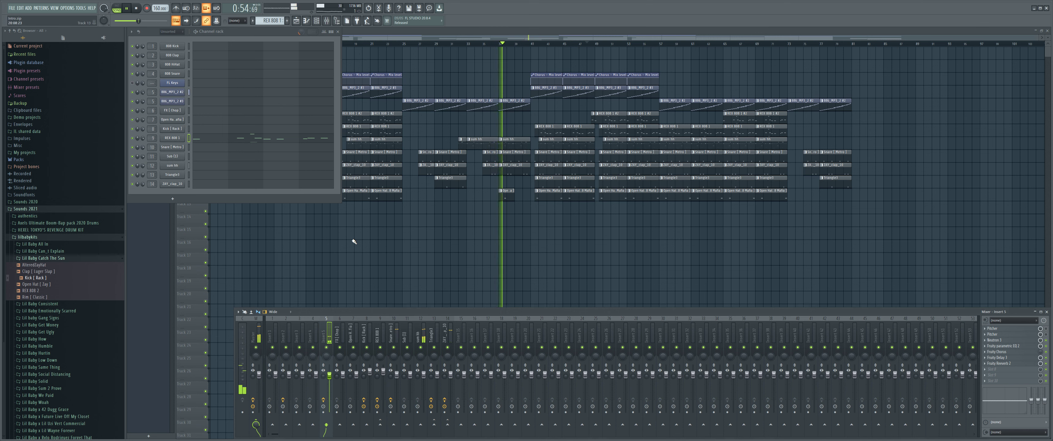
# - Drop Insert 5's Fruity Delay 3 wet to 16.3%, close it, and open Ozone 8 on Master
pyautogui.click(1009, 358)
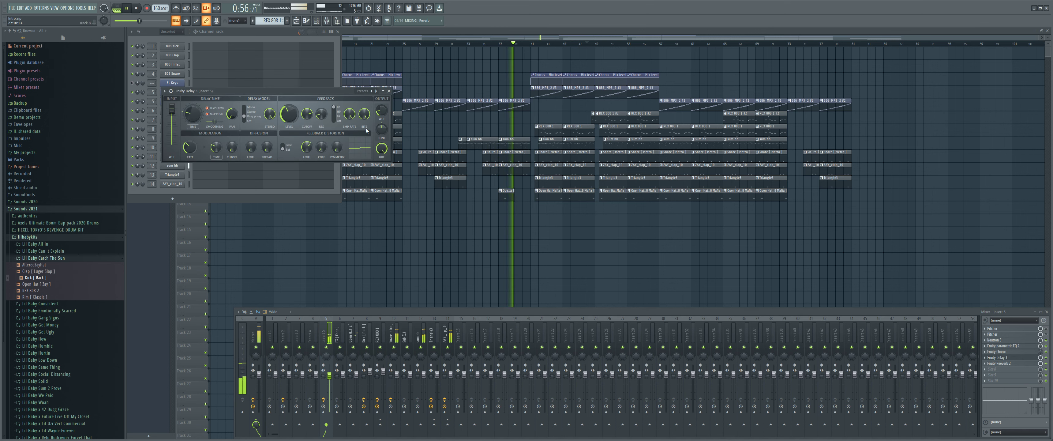
pyautogui.moveTo(381, 110); pyautogui.dragTo(382, 118)
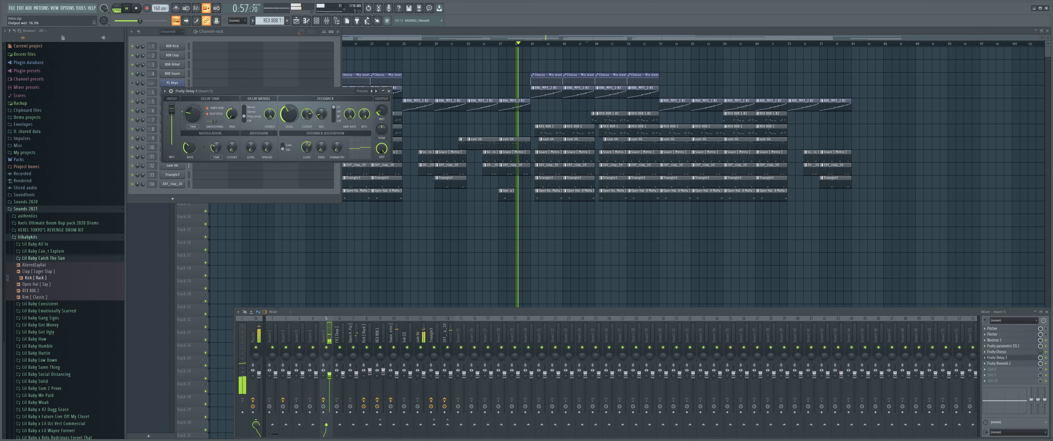
pyautogui.click(389, 91)
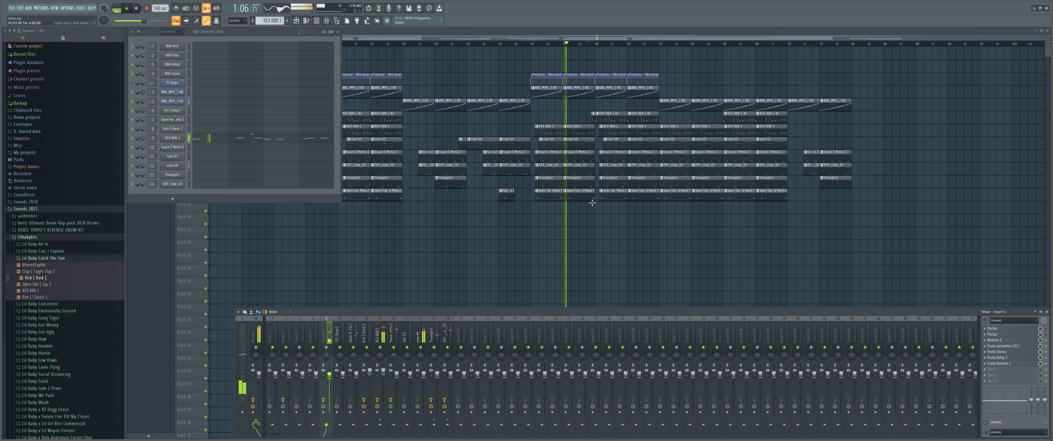
pyautogui.click(263, 345)
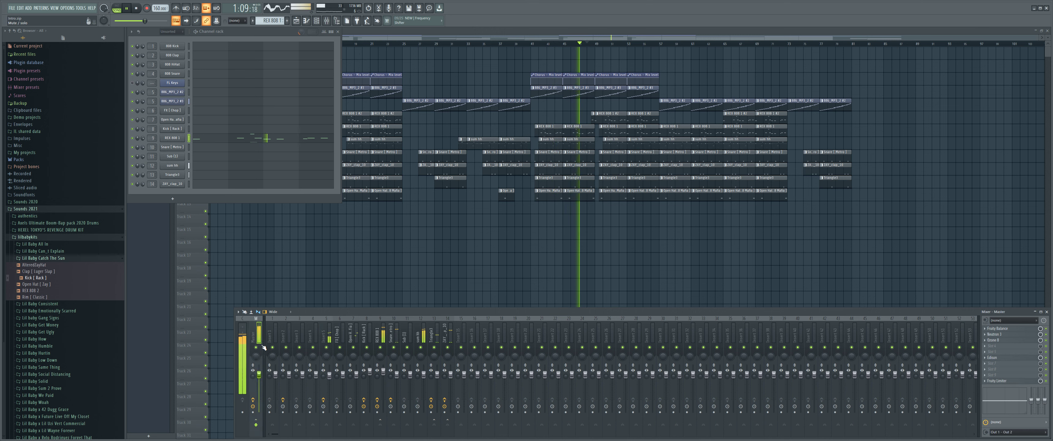
pyautogui.click(993, 340)
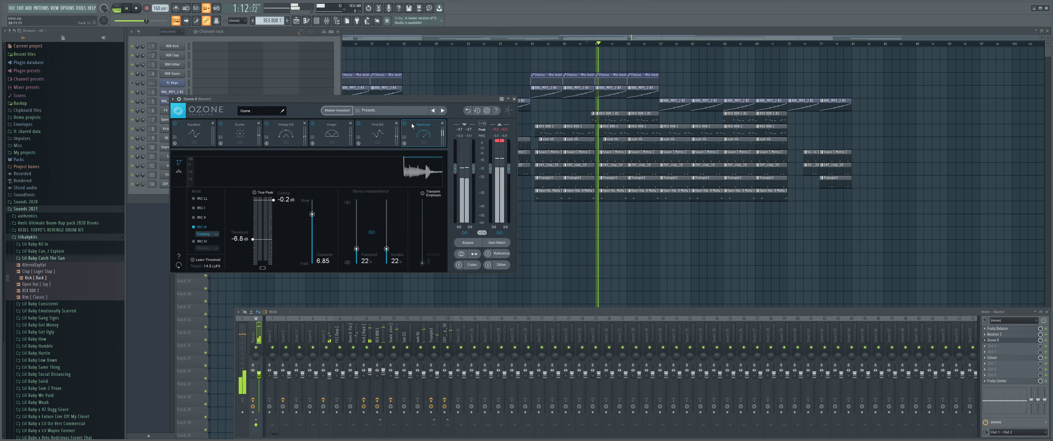
# - Check Ozone's Post EQ, A/B the Exciter off and on, then close Ozone and show Insert 5's effects
pyautogui.click(382, 130)
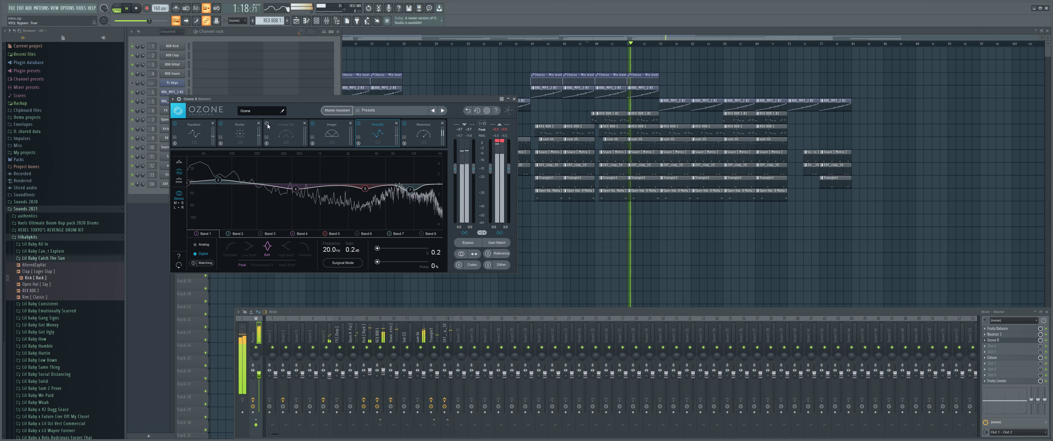
pyautogui.click(221, 124)
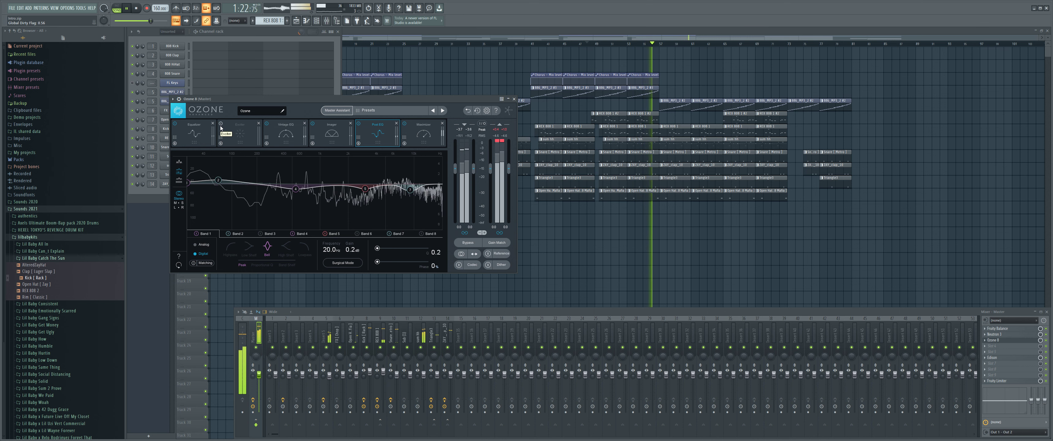
pyautogui.click(221, 123)
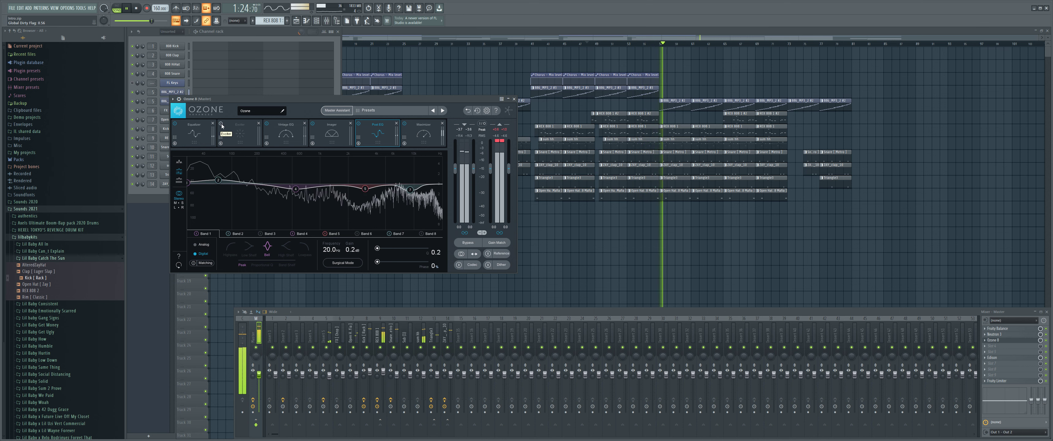
pyautogui.click(229, 137)
pyautogui.click(190, 138)
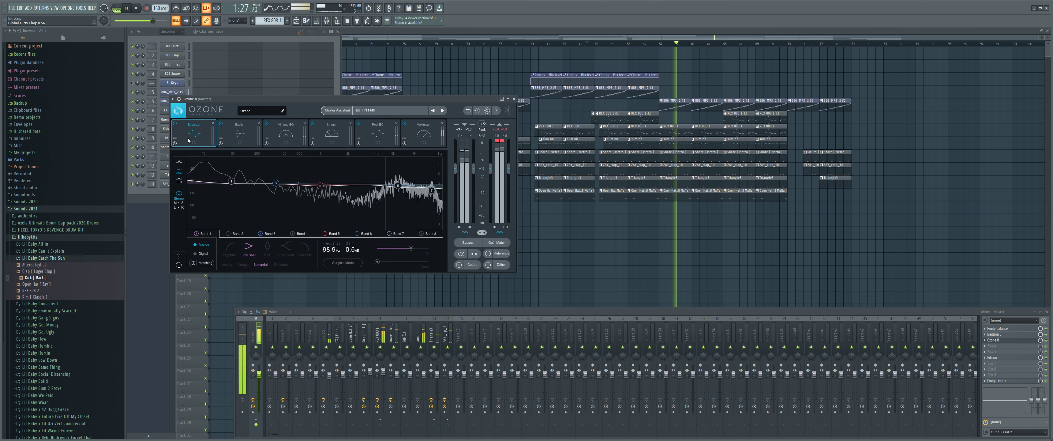
pyautogui.click(514, 98)
pyautogui.click(331, 335)
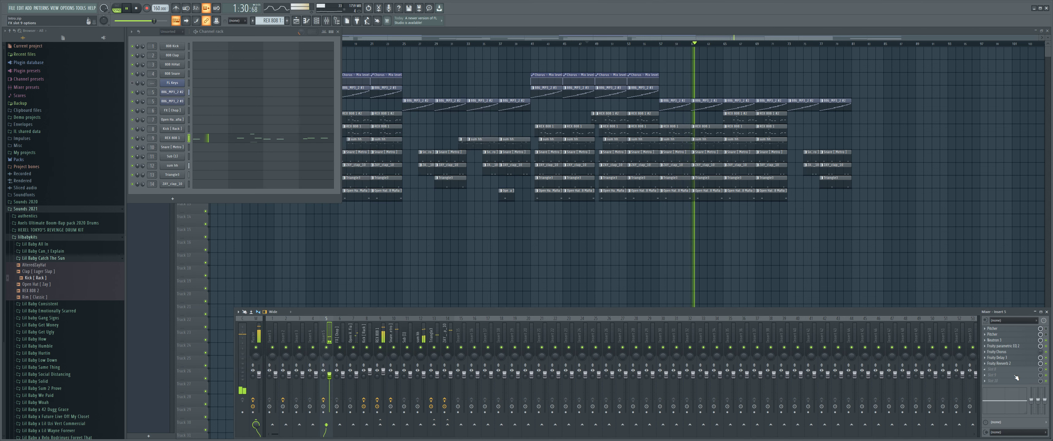
# - Open Insert 5's Fruity parametric EQ 2 and lower the band 7 low-pass to 1618 Hz
pyautogui.click(1009, 346)
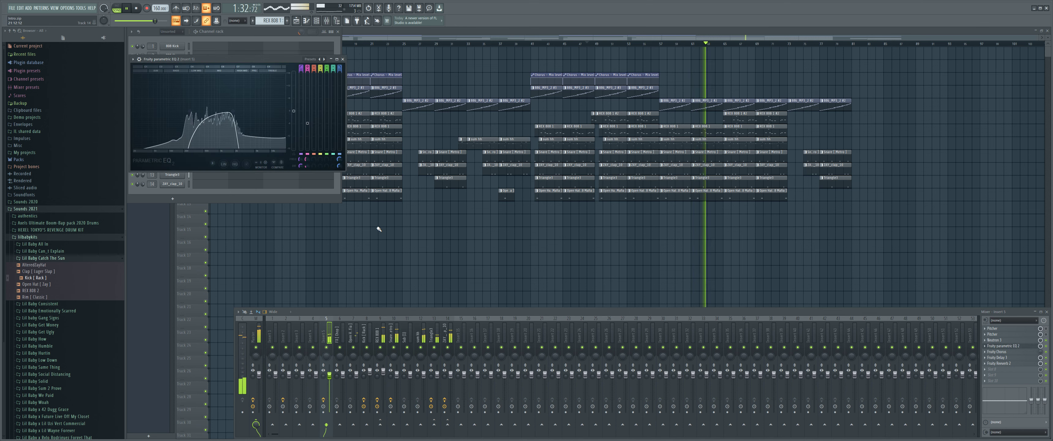
pyautogui.rightClick(341, 163)
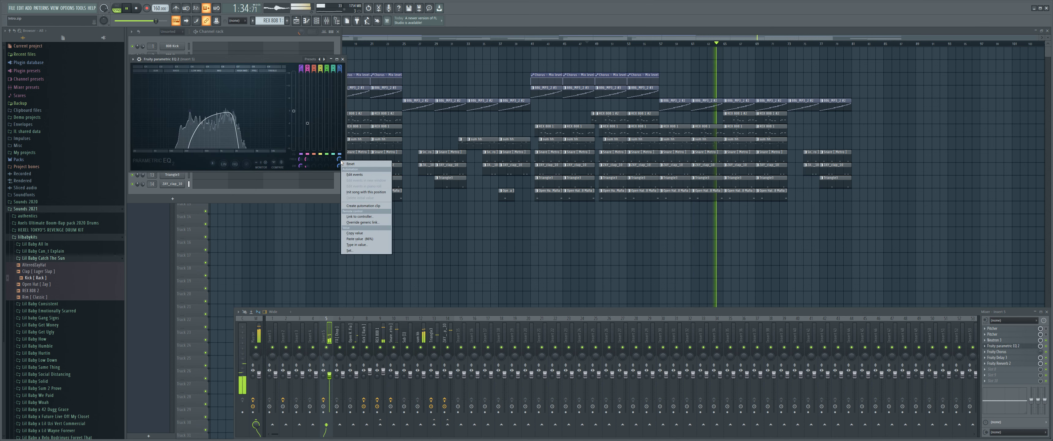
pyautogui.press('Escape')
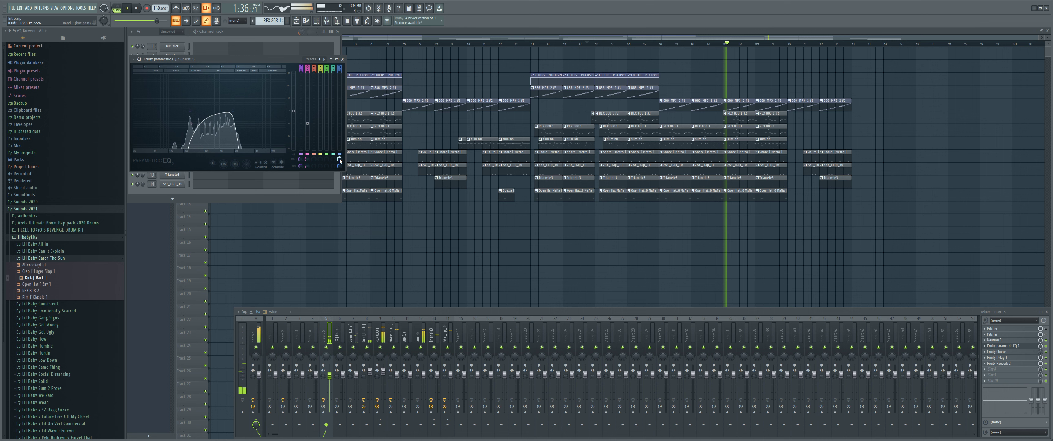
pyautogui.moveTo(338, 159); pyautogui.dragTo(339, 161)
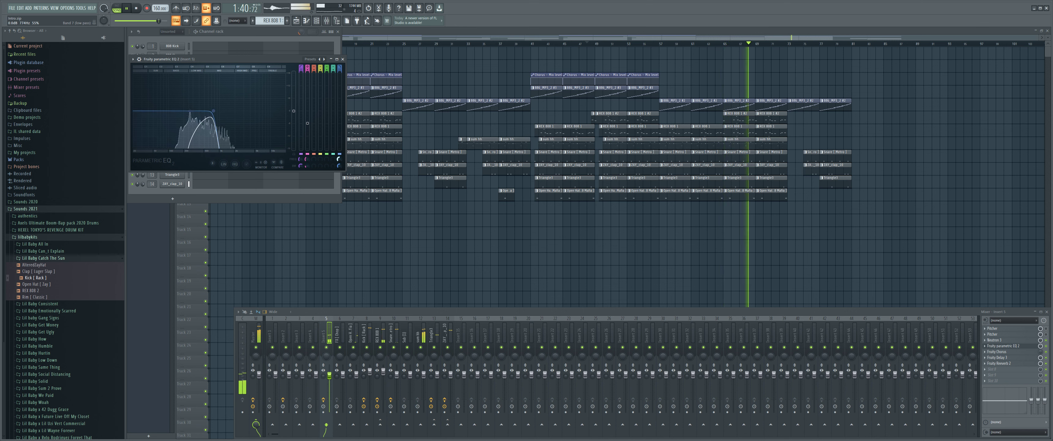
pyautogui.rightClick(340, 159)
pyautogui.press('Escape')
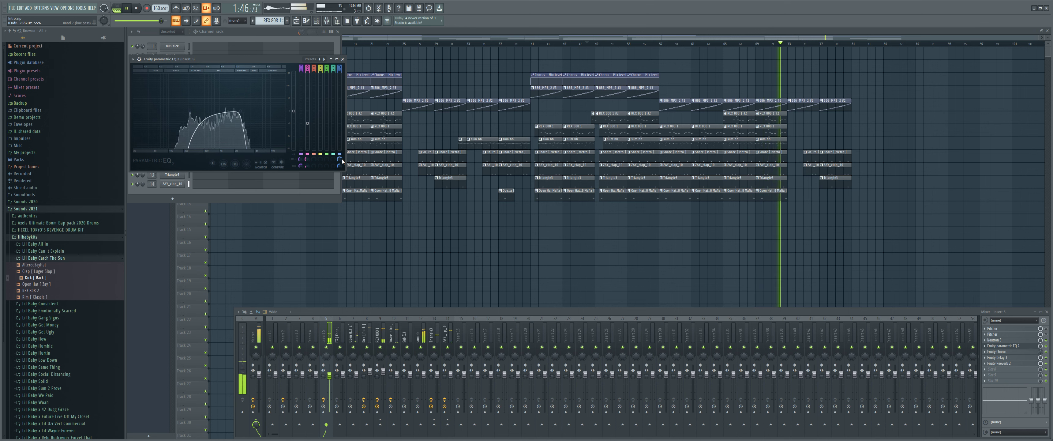
pyautogui.rightClick(342, 161)
pyautogui.click(359, 238)
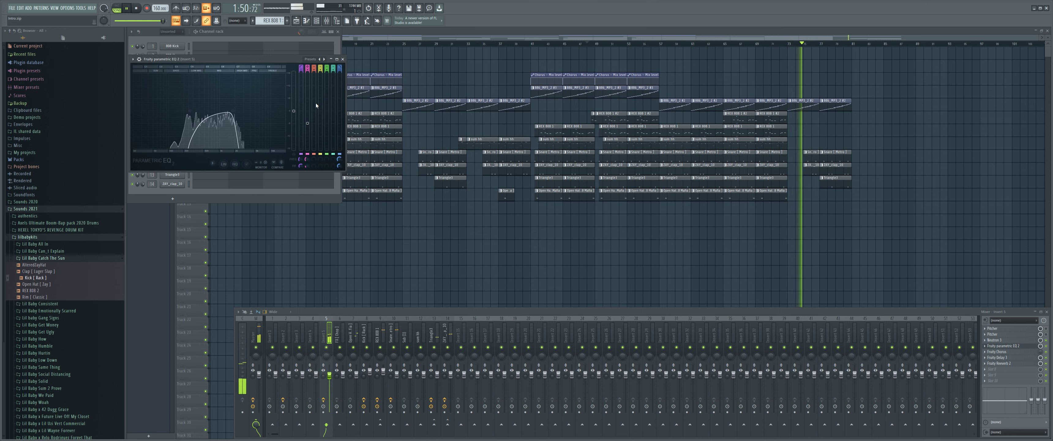
# - Copy band 2's Peaking type onto band 3, move it to about 3307 Hz, and close the EQ
pyautogui.click(308, 68)
pyautogui.rightClick(308, 68)
pyautogui.press('c')
pyautogui.rightClick(316, 70)
pyautogui.press('p')
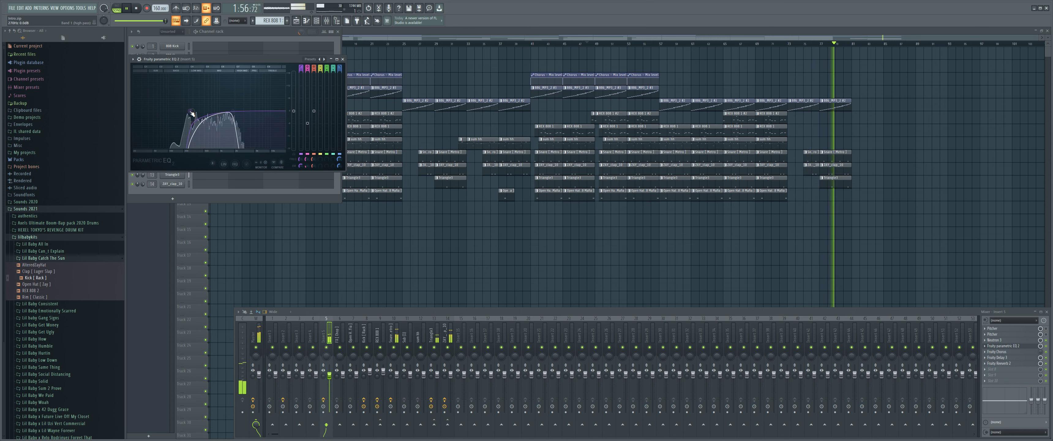
pyautogui.moveTo(199, 114); pyautogui.dragTo(228, 134)
pyautogui.scroll(3, 244, 142)
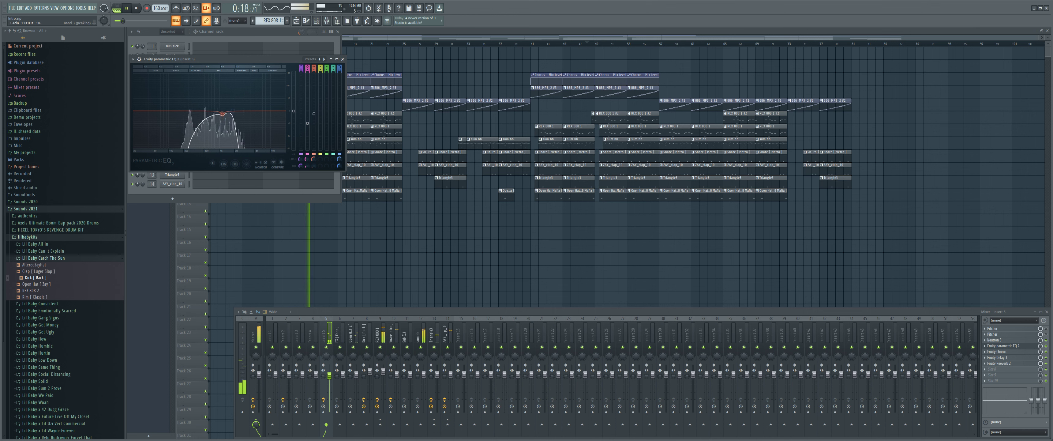
pyautogui.click(343, 60)
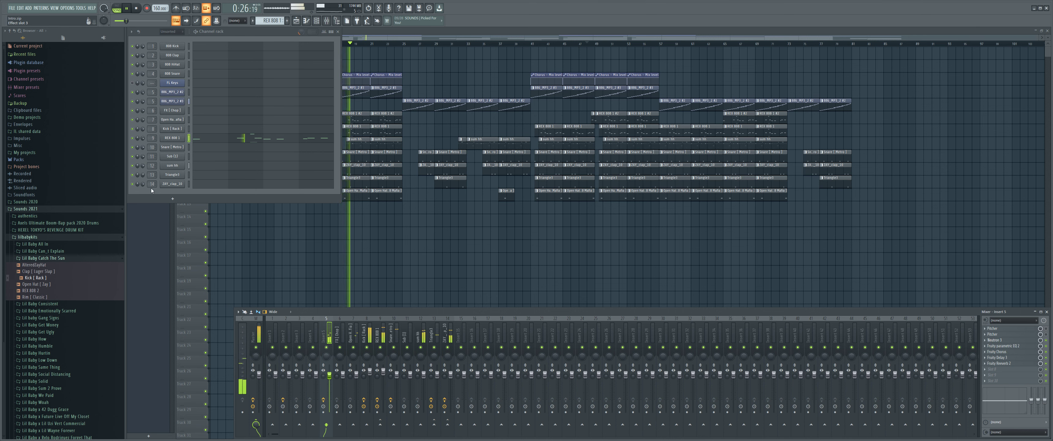
# - In Neutron 3, A/B the Exciter, try Full and Clear, settle on Defined, and add a Sculptor module
pyautogui.click(170, 108)
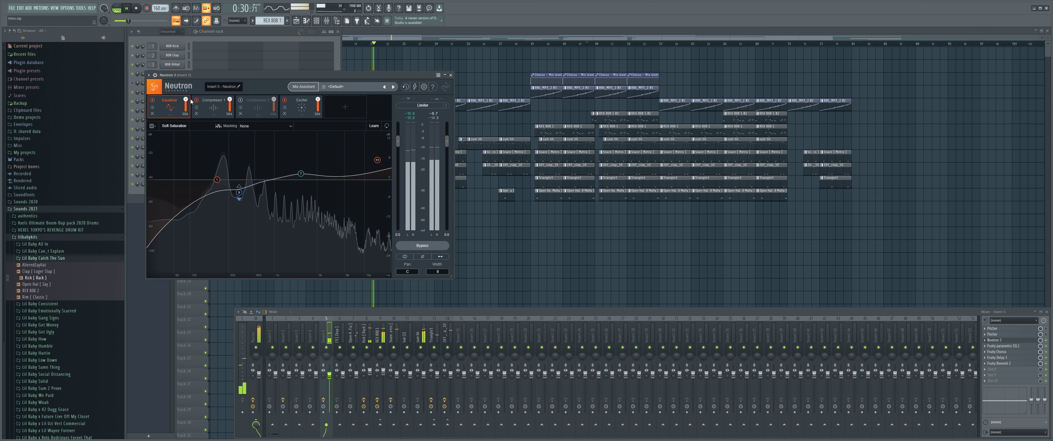
pyautogui.click(302, 105)
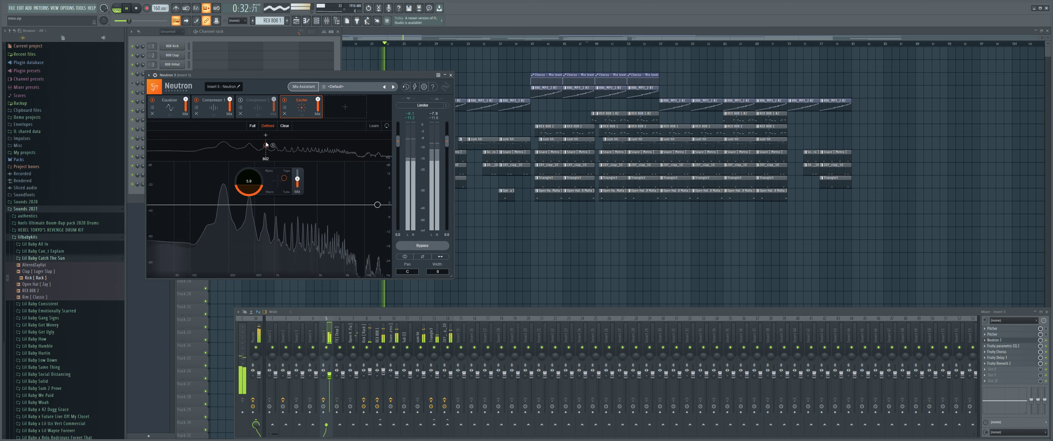
pyautogui.click(286, 101)
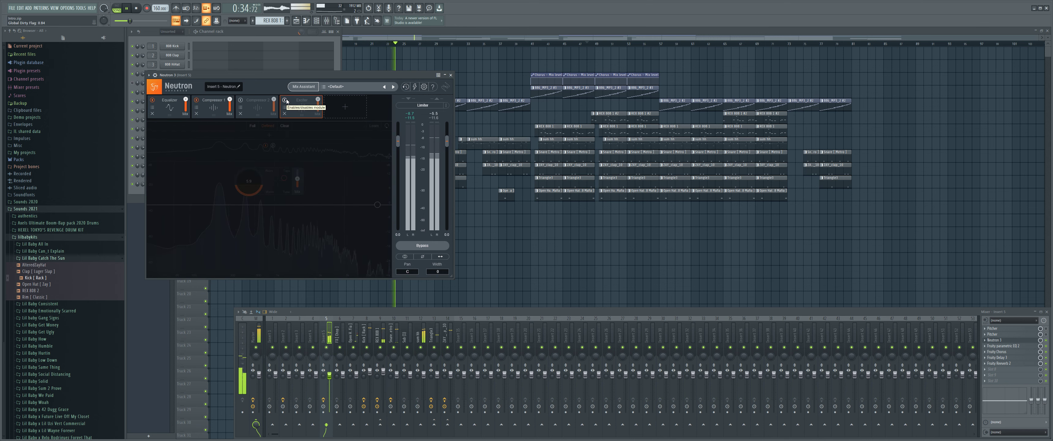
pyautogui.click(285, 100)
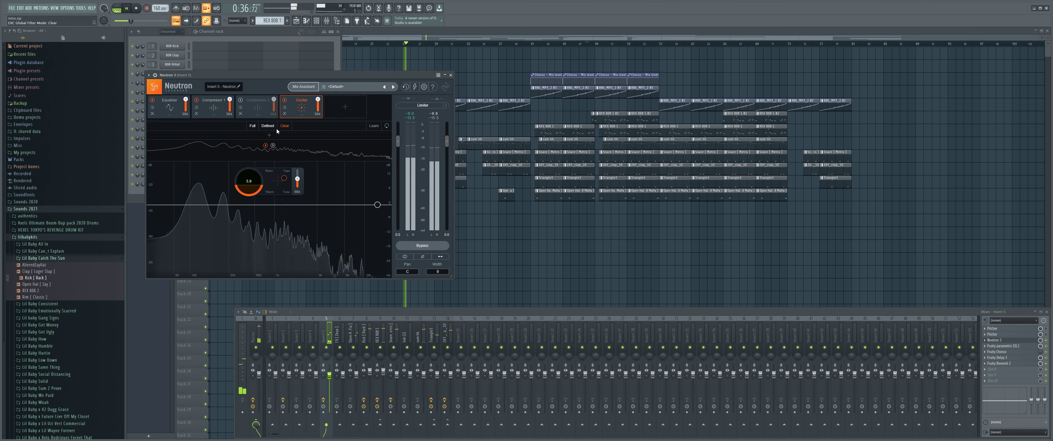
pyautogui.click(252, 126)
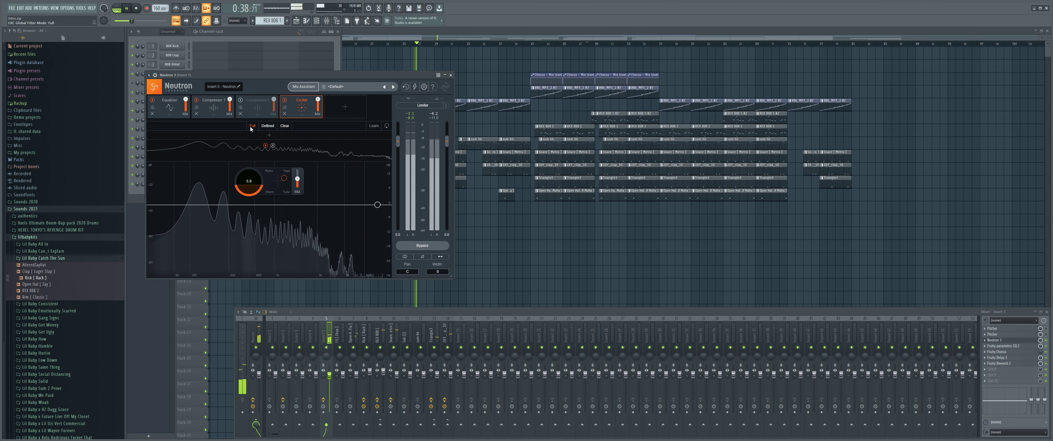
pyautogui.click(284, 125)
pyautogui.click(268, 126)
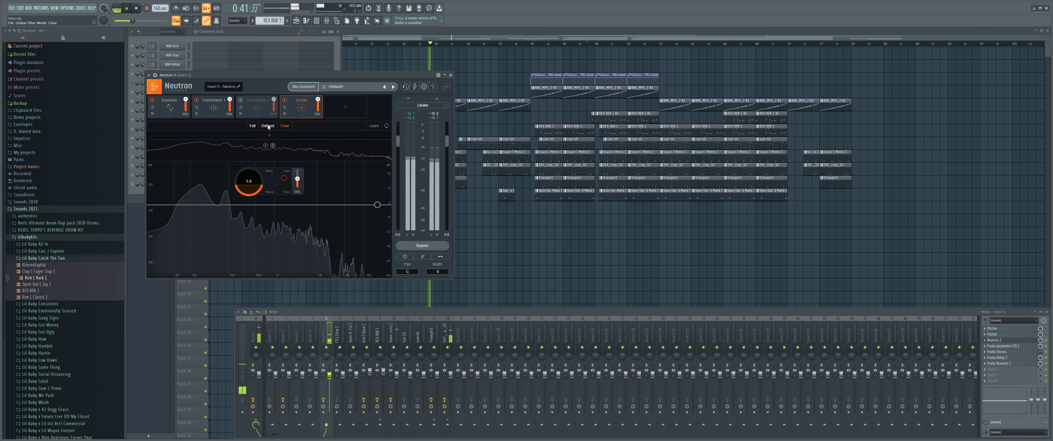
pyautogui.click(344, 103)
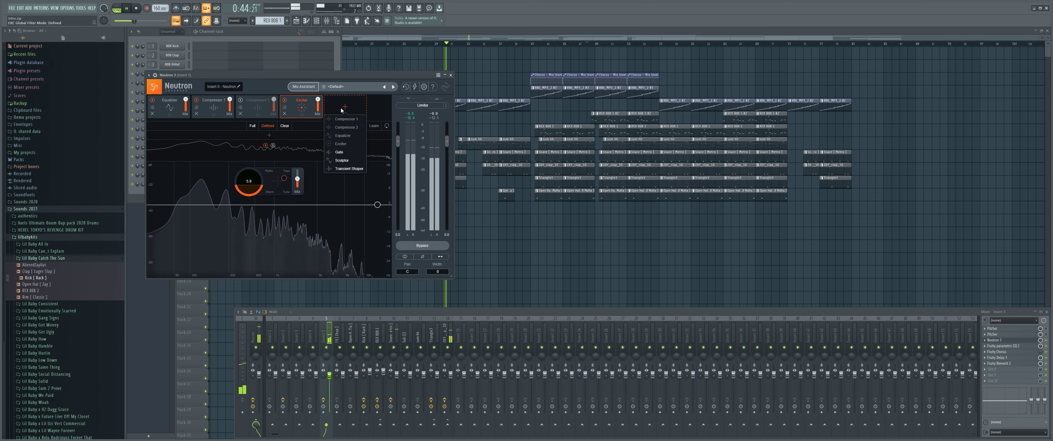
pyautogui.click(346, 159)
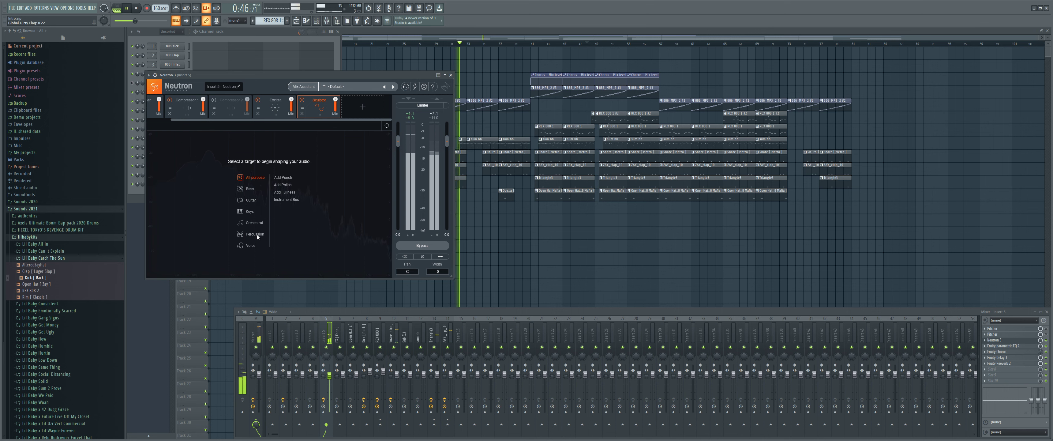
# - Try Vocals, then switch Sculptor to Add Polish with tone about 26 and amount 18
pyautogui.click(285, 192)
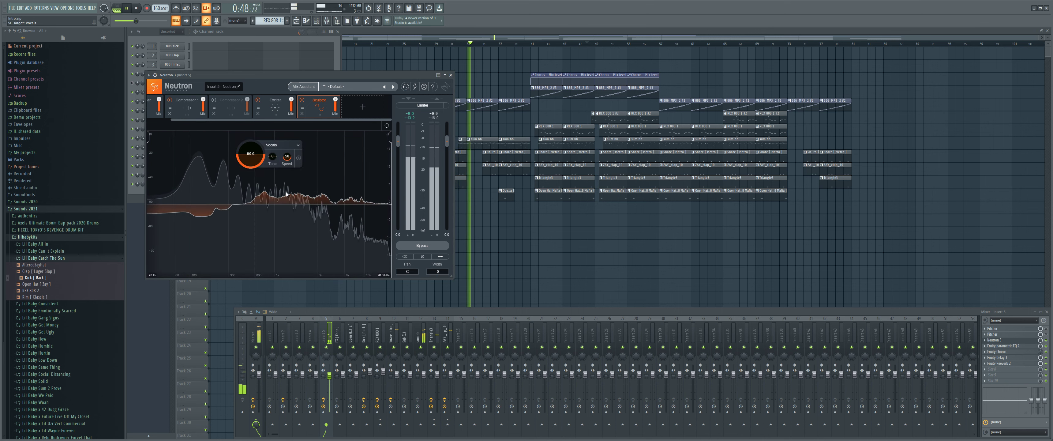
pyautogui.click(282, 144)
pyautogui.moveTo(289, 164)
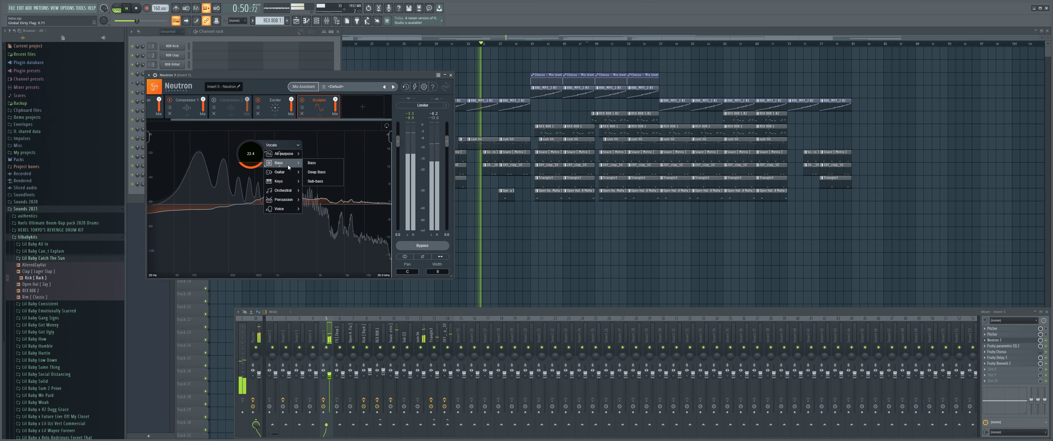
pyautogui.moveTo(292, 201)
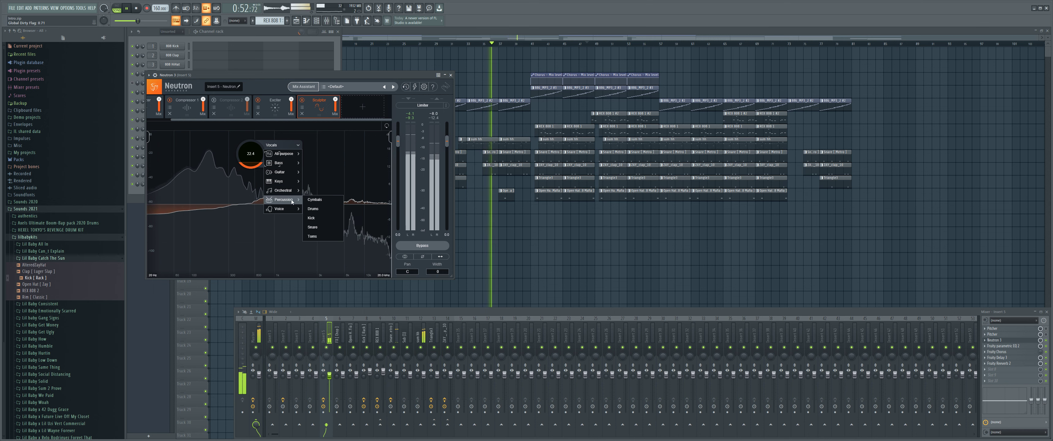
pyautogui.click(334, 164)
pyautogui.moveTo(272, 156); pyautogui.dragTo(277, 113)
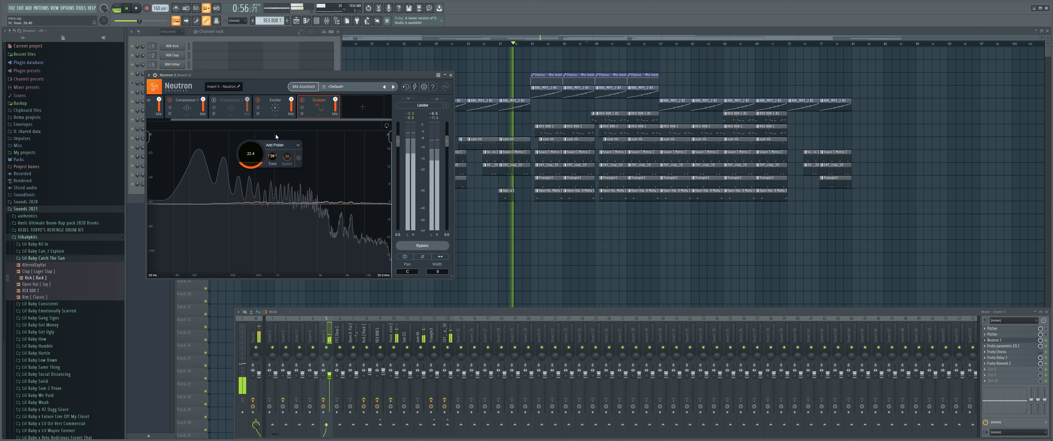
pyautogui.moveTo(250, 153)
pyautogui.mouseDown()
pyautogui.moveTo(255, 120)
pyautogui.moveTo(251, 162)
pyautogui.mouseUp()
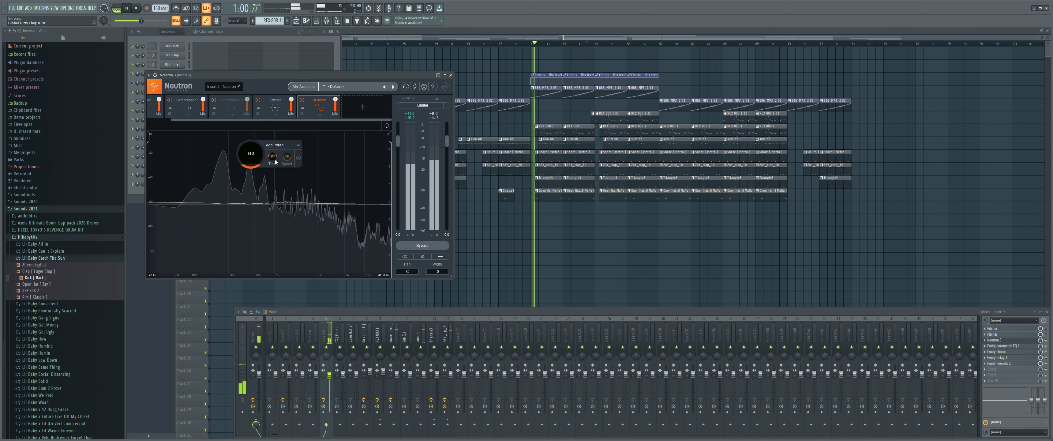
# - Briefly try Add Fullness, return to Add Polish at amount 5 and tone 29, then close Neutron
pyautogui.click(282, 145)
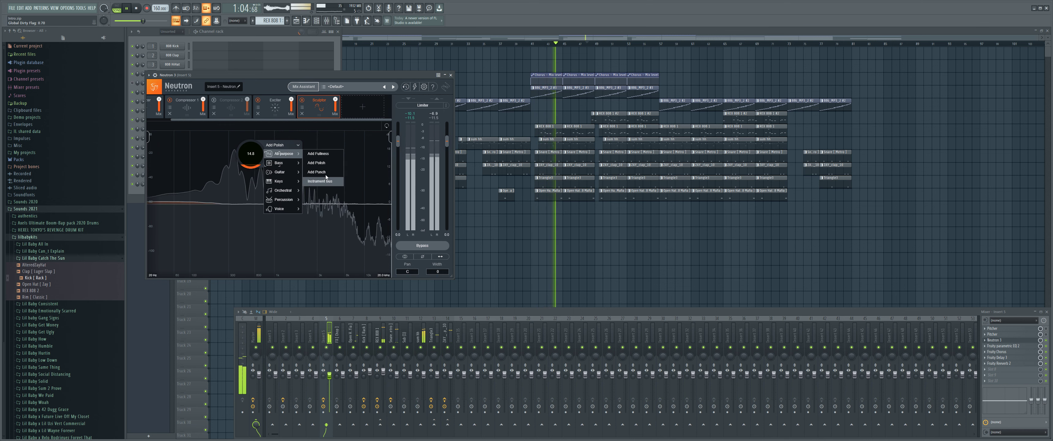
pyautogui.click(318, 153)
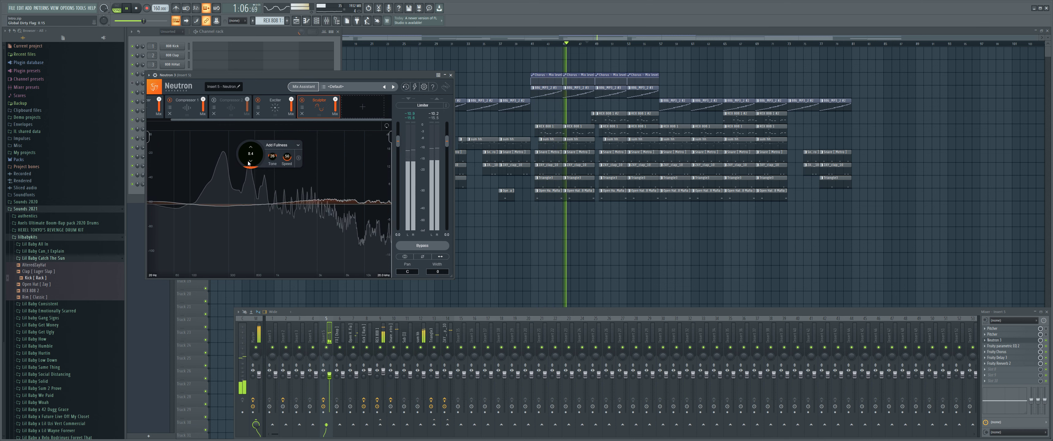
pyautogui.click(289, 149)
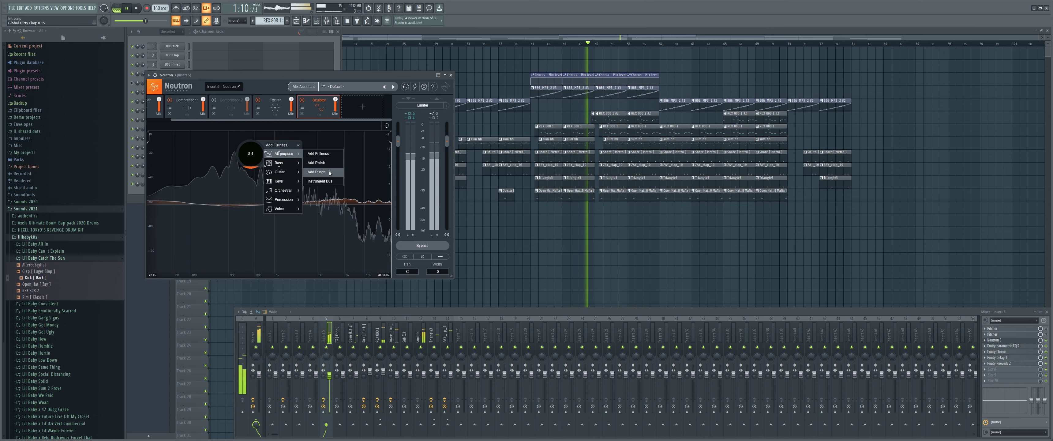
pyautogui.click(323, 163)
pyautogui.moveTo(252, 156); pyautogui.dragTo(247, 195)
pyautogui.moveTo(274, 158); pyautogui.dragTo(273, 166)
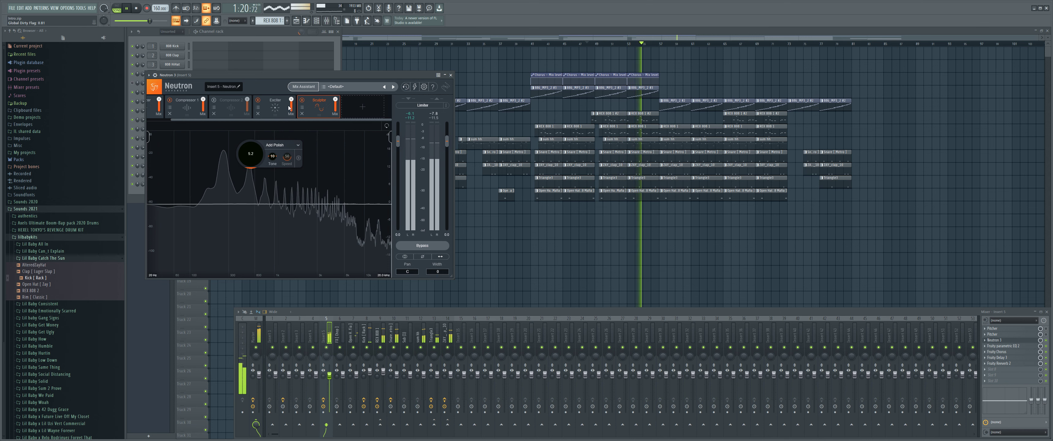
pyautogui.click(450, 75)
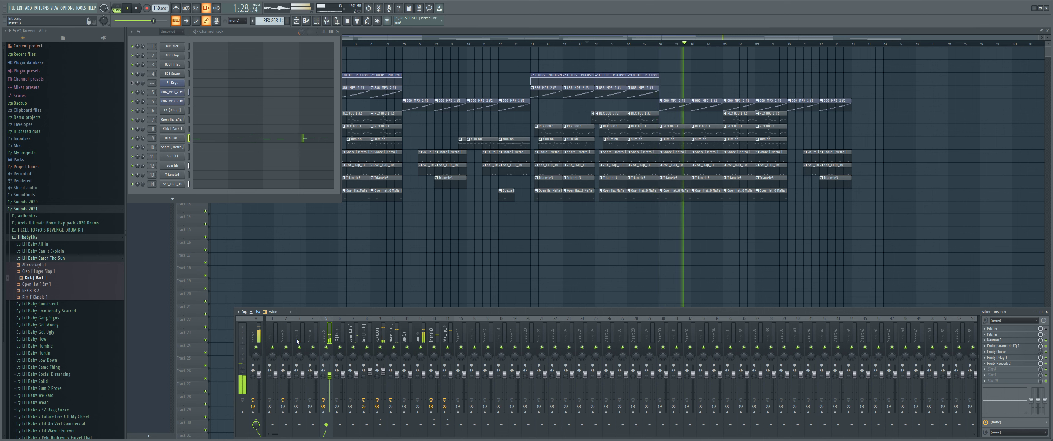
# - Open the 886_MP3_2 #2 pattern in the Piano roll and select Slices #10–#14
pyautogui.doubleClick(679, 107)
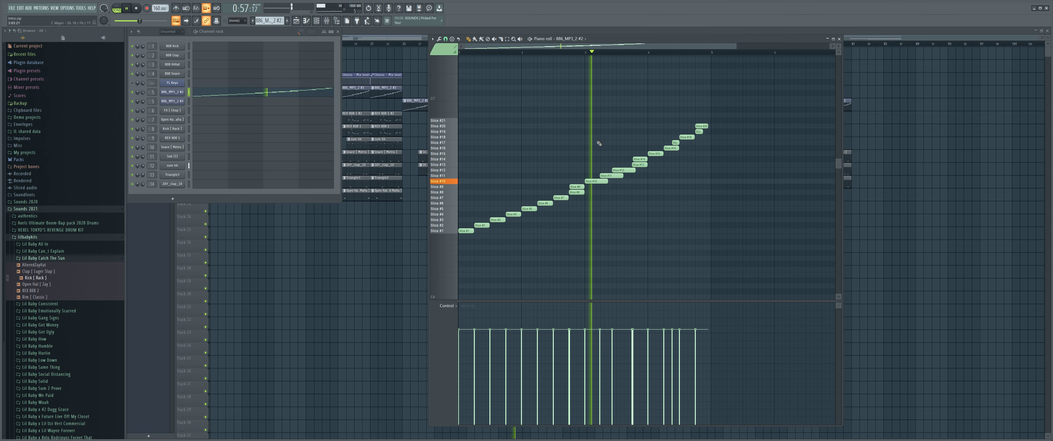
pyautogui.keyDown('ctrl'); pyautogui.scroll(3, 598, 140); pyautogui.keyUp('ctrl')
pyautogui.moveTo(674, 158); pyautogui.dragTo(595, 198)
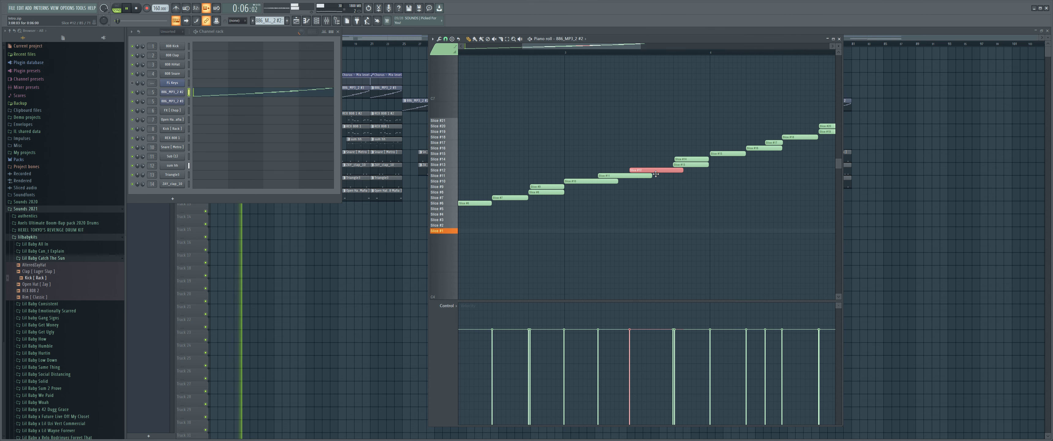
# - Trim the selected slices' ends slightly, nudge Slice #12, and pick out Slice #11
pyautogui.moveTo(655, 178); pyautogui.dragTo(642, 179)
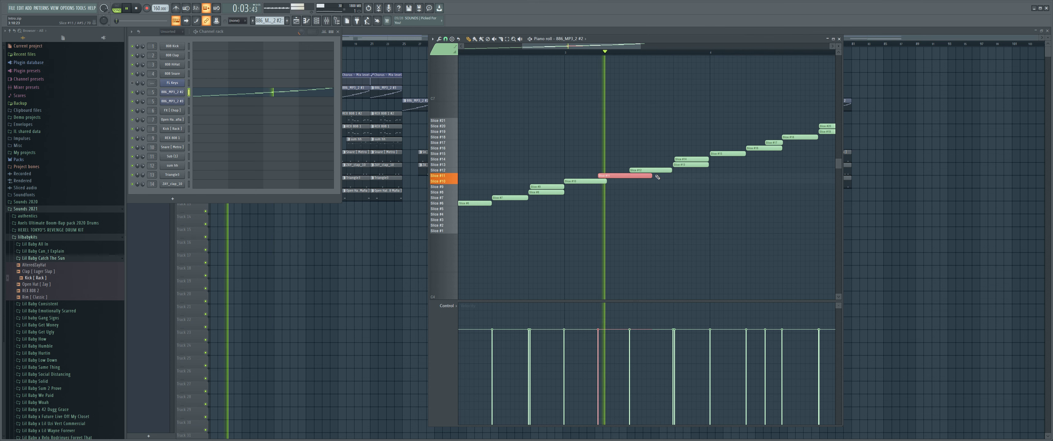
pyautogui.moveTo(660, 170); pyautogui.dragTo(663, 175)
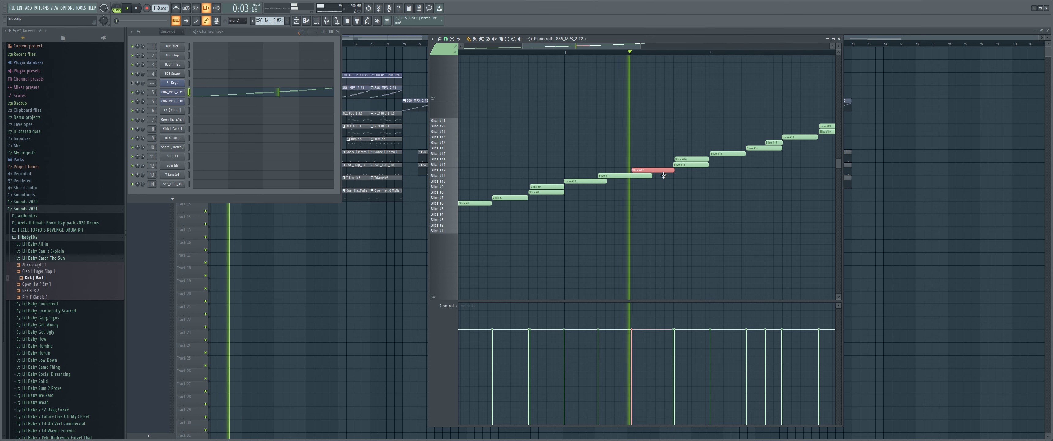
pyautogui.moveTo(663, 176); pyautogui.dragTo(664, 175)
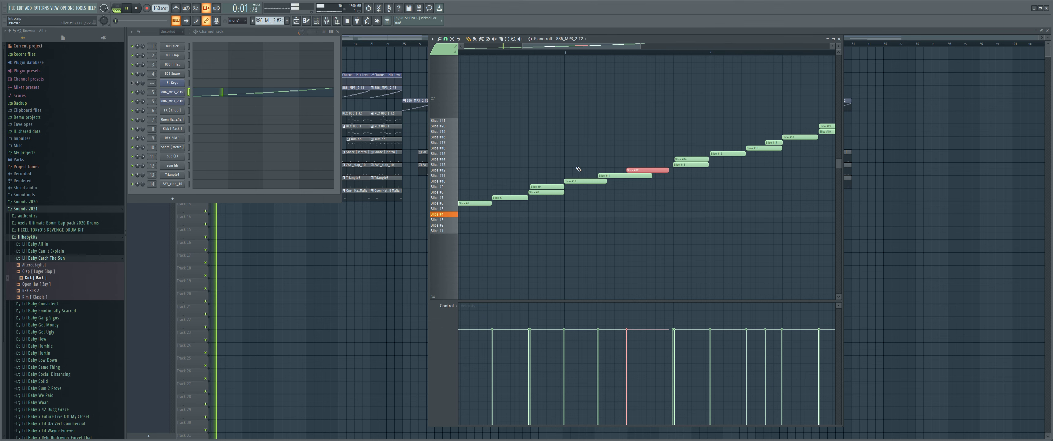
pyautogui.scroll(-3, 579, 169)
pyautogui.scroll(3, 554, 141)
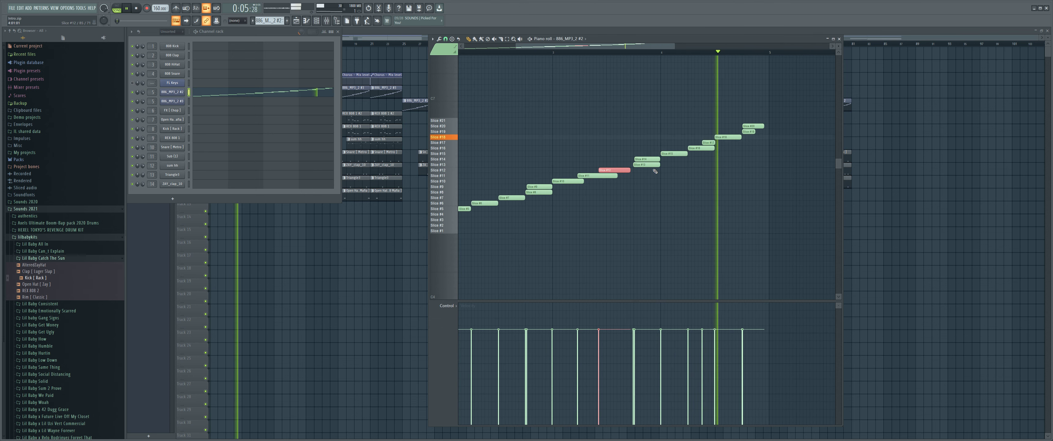
pyautogui.click(617, 178)
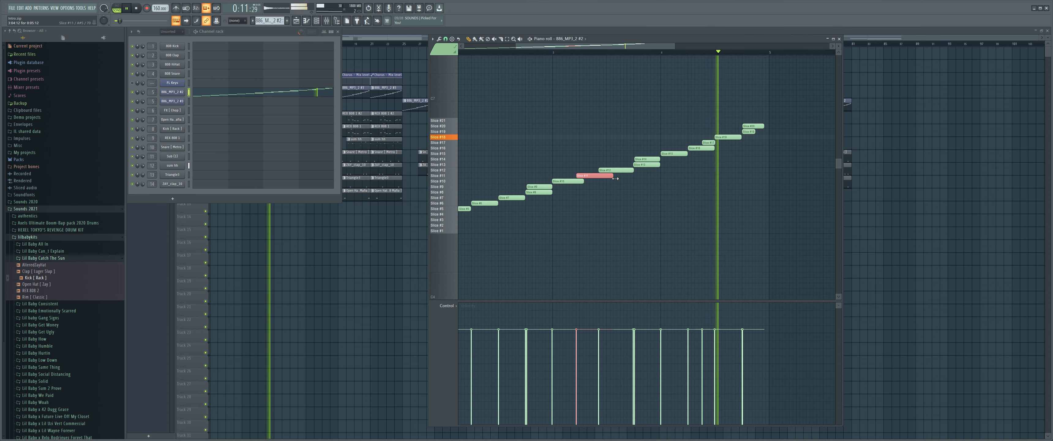
pyautogui.scroll(-4, 615, 178)
# - Start playback and copy Slices #2–#4 to a new position in the pattern
pyautogui.press('space')
pyautogui.press('space')
pyautogui.moveTo(496, 212); pyautogui.dragTo(563, 226)
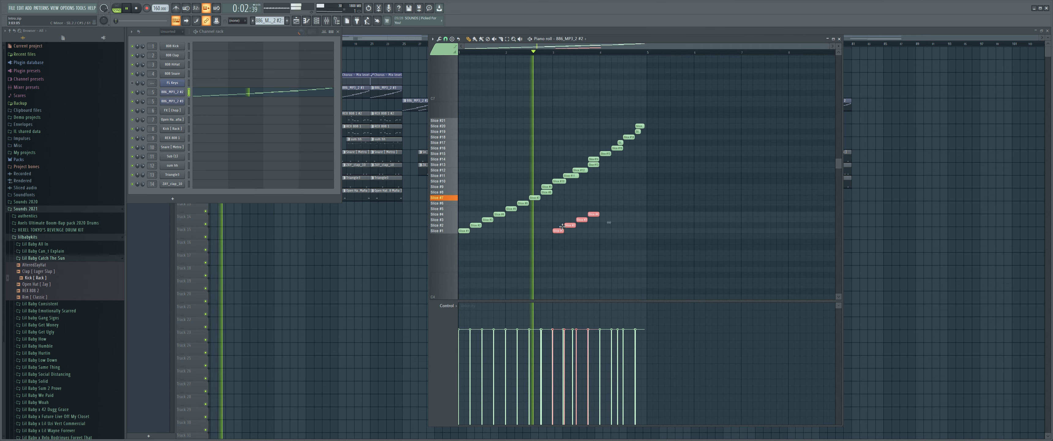
pyautogui.keyDown('ctrl'); pyautogui.click(566, 204); pyautogui.keyUp('ctrl')
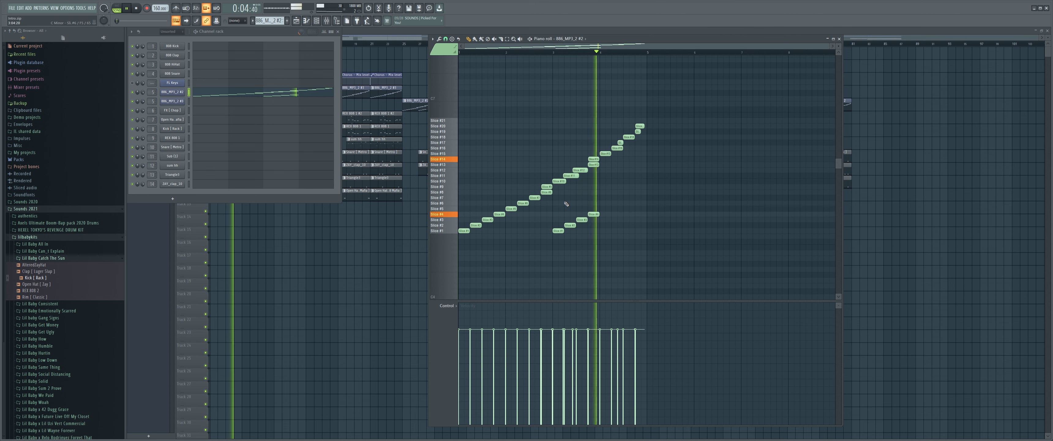
# - Delete Slices #10–#13, stop playback, and close the Piano roll
pyautogui.rightClick(559, 182)
pyautogui.keyDown('alt'); pyautogui.rightClick(592, 165); pyautogui.keyUp('alt')
pyautogui.press('space')
pyautogui.press('space')
pyautogui.scroll(4, 585, 173)
pyautogui.scroll(-4, 586, 174)
pyautogui.scroll(2, 586, 174)
pyautogui.scroll(-2, 573, 184)
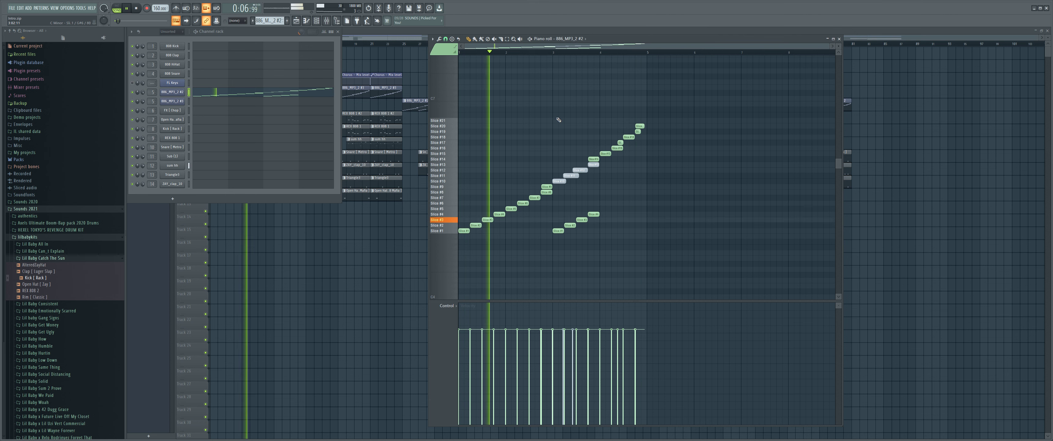
pyautogui.press('F7')
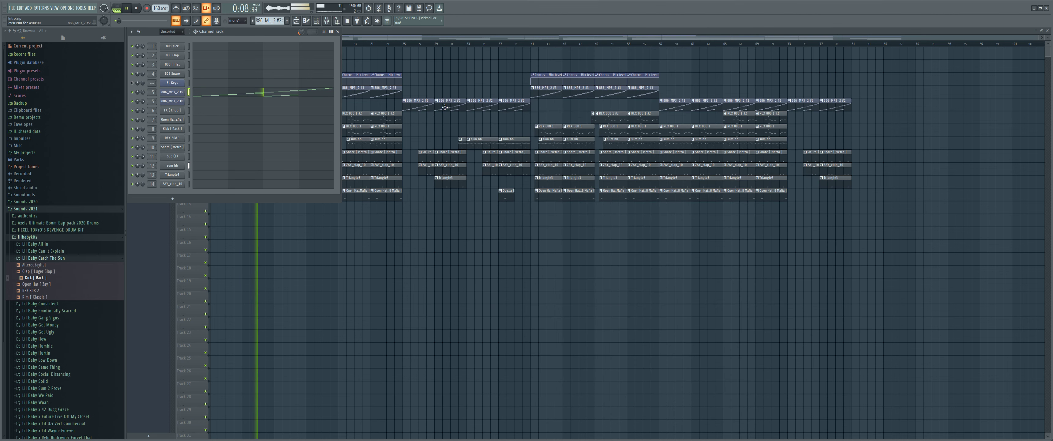
# - Open the 886_MP3_2 #3 pattern, copy Slices #5–#9 lower down, then close the Piano roll and Channel rack
pyautogui.doubleClick(541, 91)
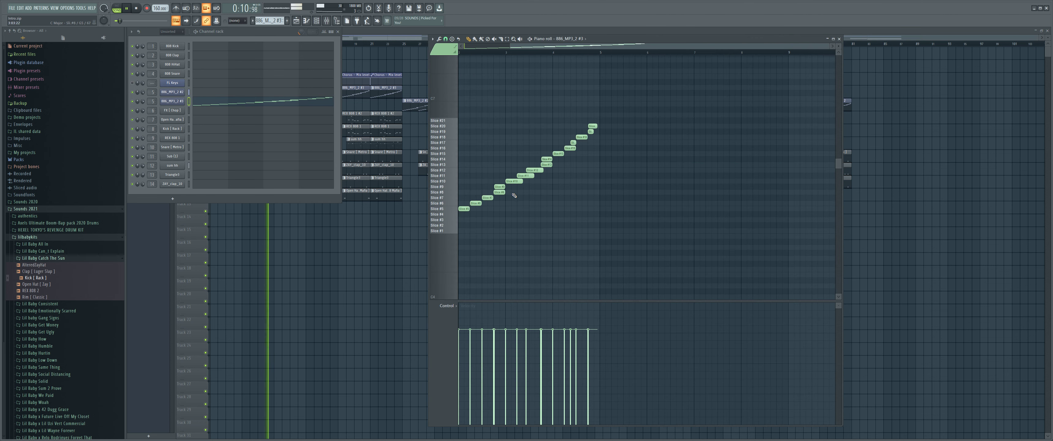
pyautogui.moveTo(500, 194); pyautogui.dragTo(562, 234)
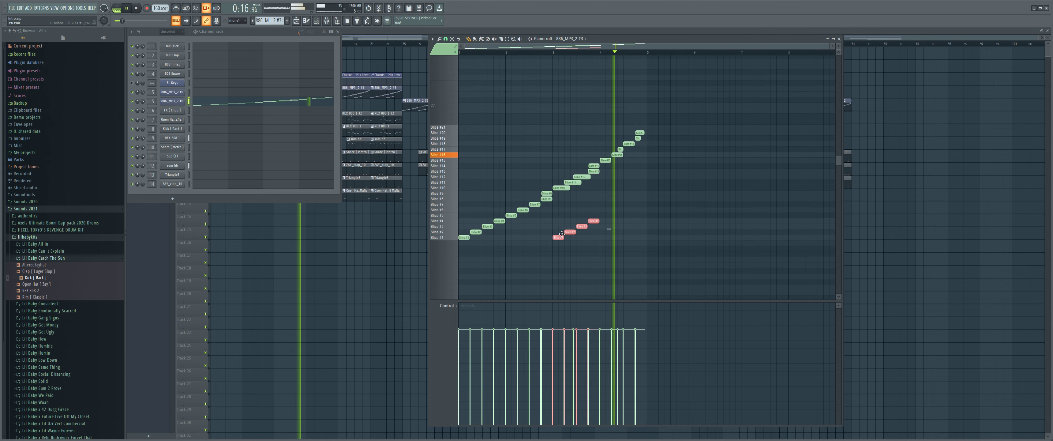
pyautogui.scroll(4, 568, 209)
pyautogui.rightClick(554, 200)
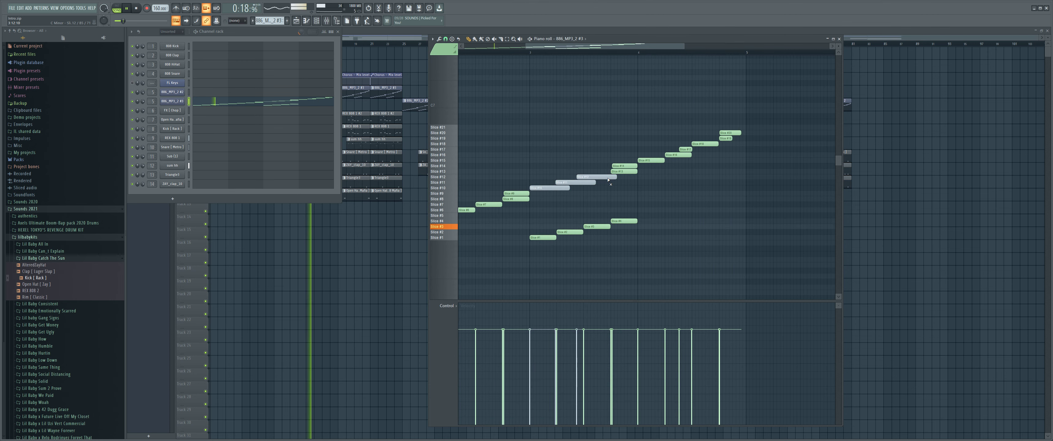
pyautogui.scroll(-3, 628, 175)
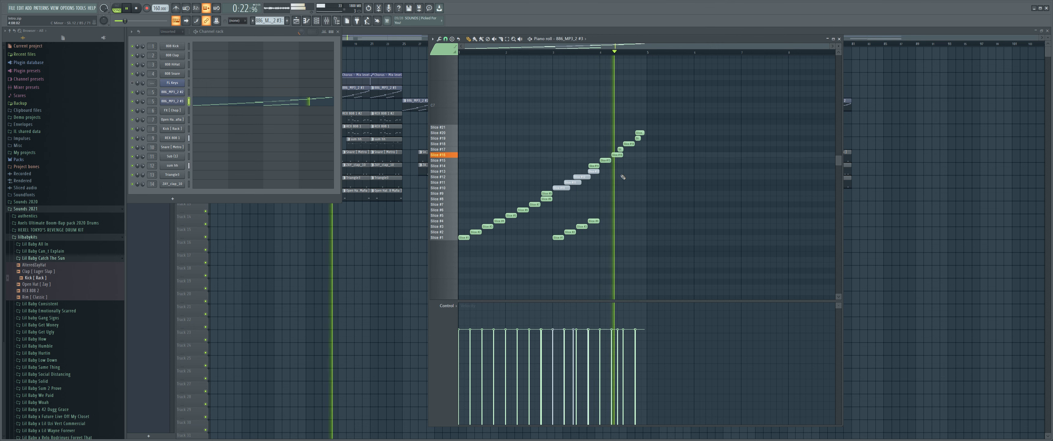
pyautogui.press('Escape')
pyautogui.press('Escape')
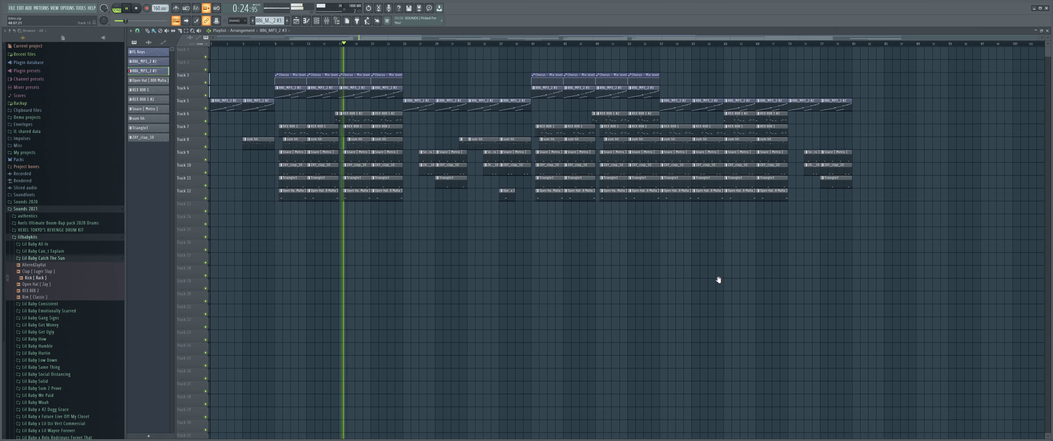
# - Toggle the Windows Start menu, then bring up the GeForce Experience overlay with Alt+Z
pyautogui.scroll(1, 394, 209)
pyautogui.press('super')
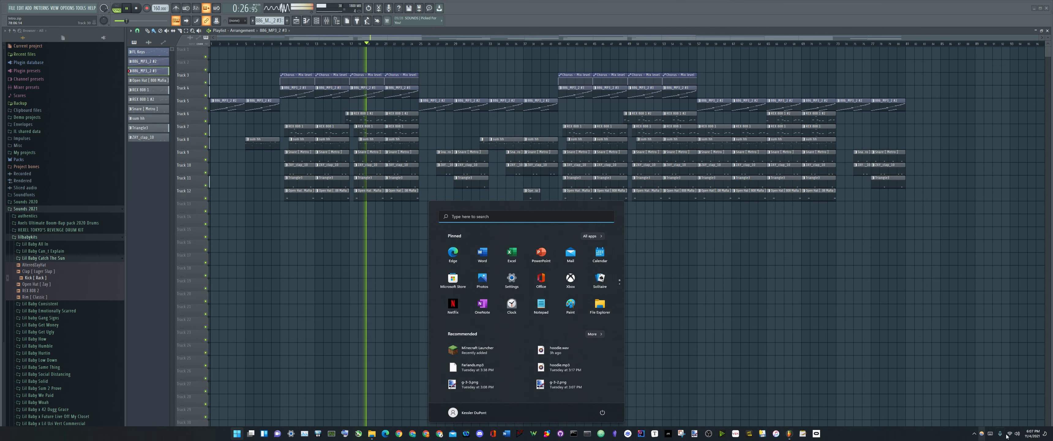
pyautogui.press('super')
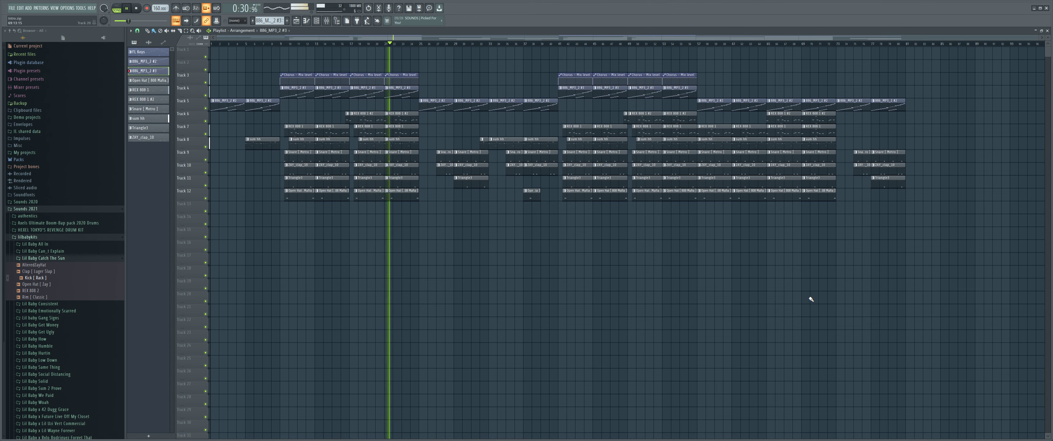
pyautogui.hotkey('alt', 'z')
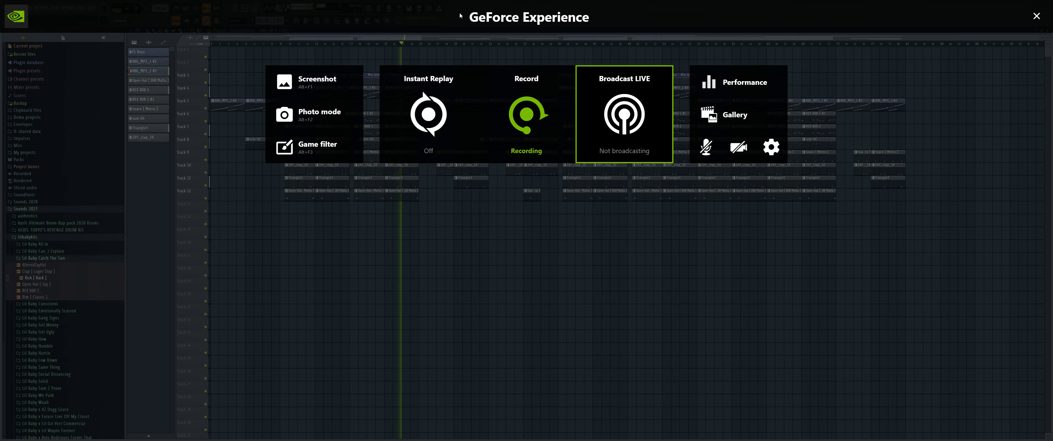